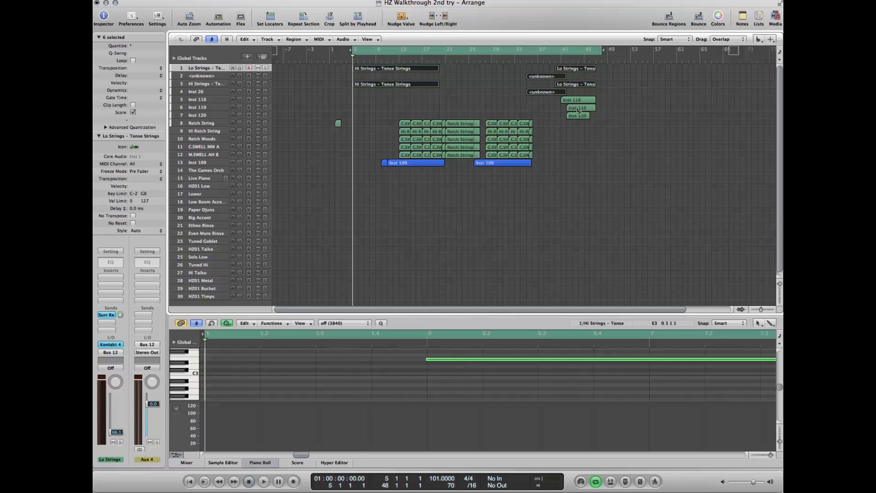
Select the Inst 109 track with its regions, switch cycle off and place the playhead at bar 11.
click(394, 162)
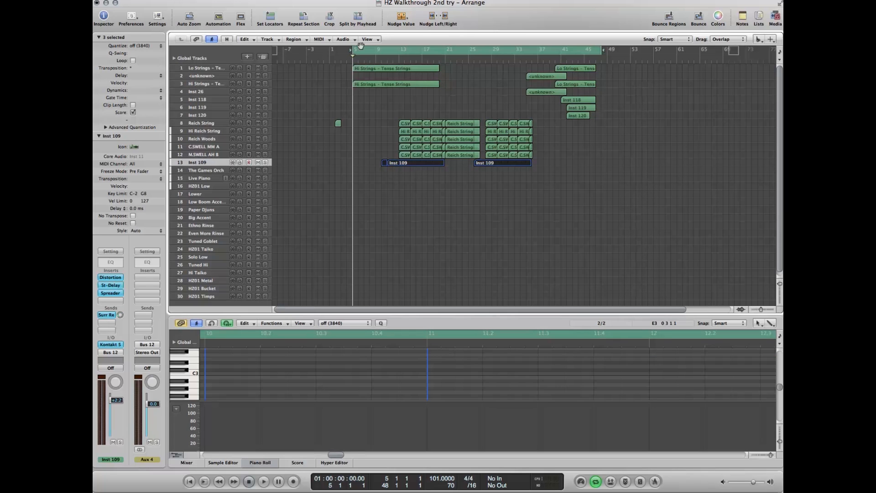
click(391, 50)
click(388, 58)
click(388, 58)
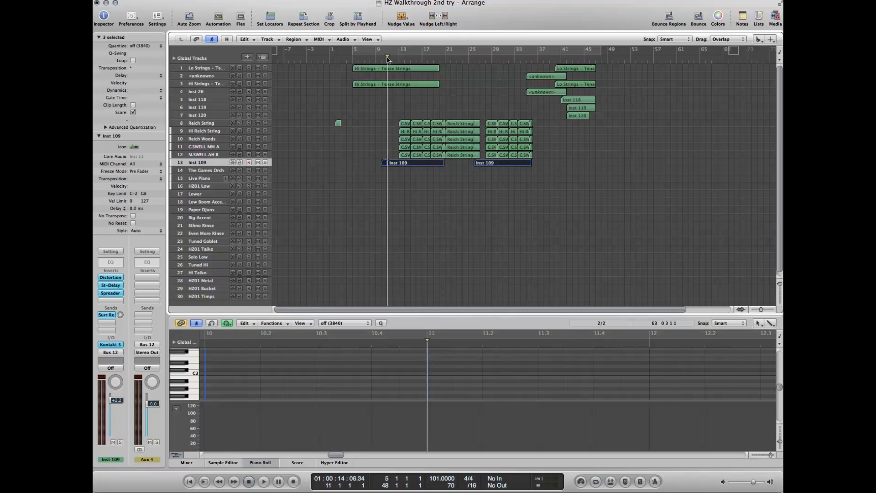
Bypass the Distortion, St-Delay and Spreader inserts on Inst 109 and audition its regions soloed.
alt+click(110, 293)
alt+click(109, 285)
alt+click(110, 278)
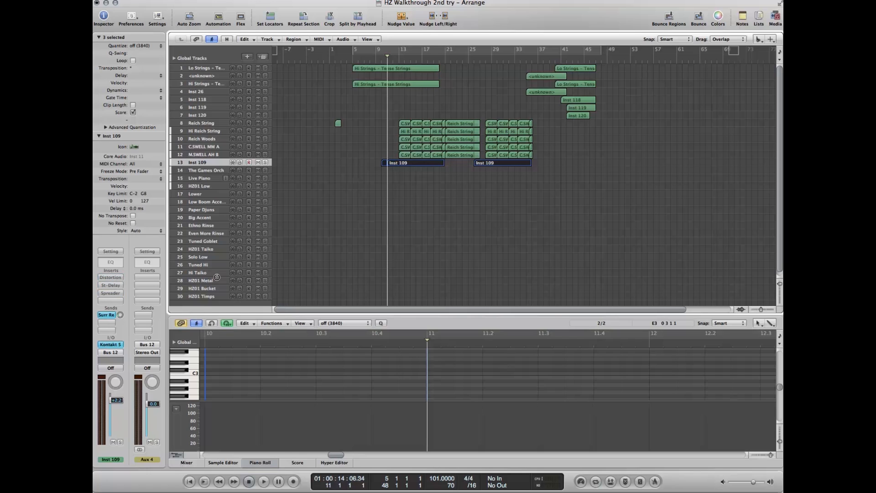
key(c)
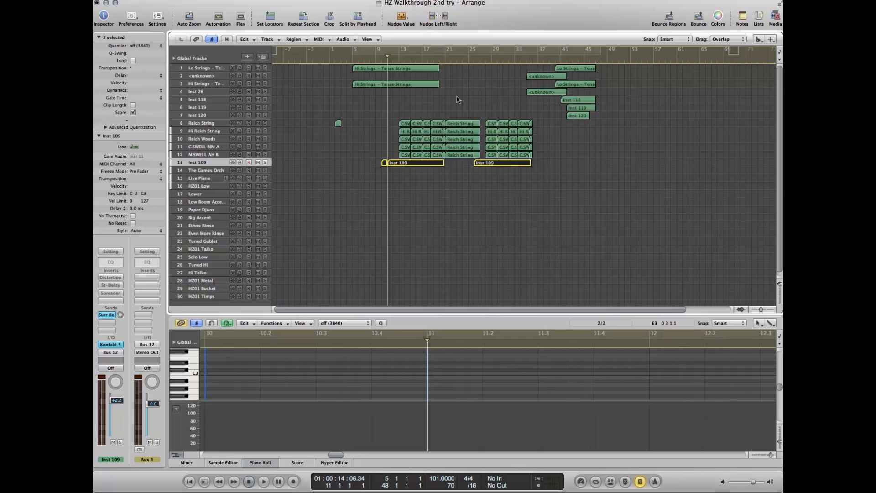
key(space)
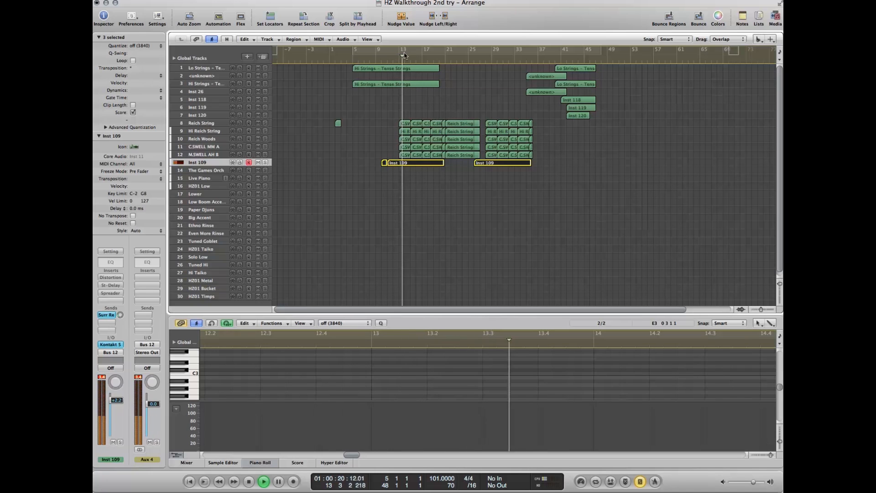
key(space)
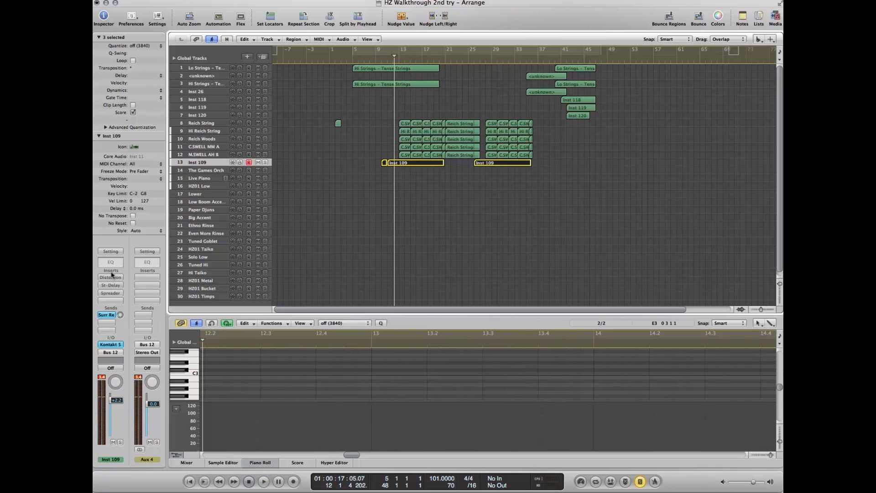
Reactivate the Distortion, St-Delay and Spreader inserts and audition the Inst 109 regions while viewing the Distortion settings.
alt+click(111, 277)
alt+click(111, 286)
alt+click(111, 293)
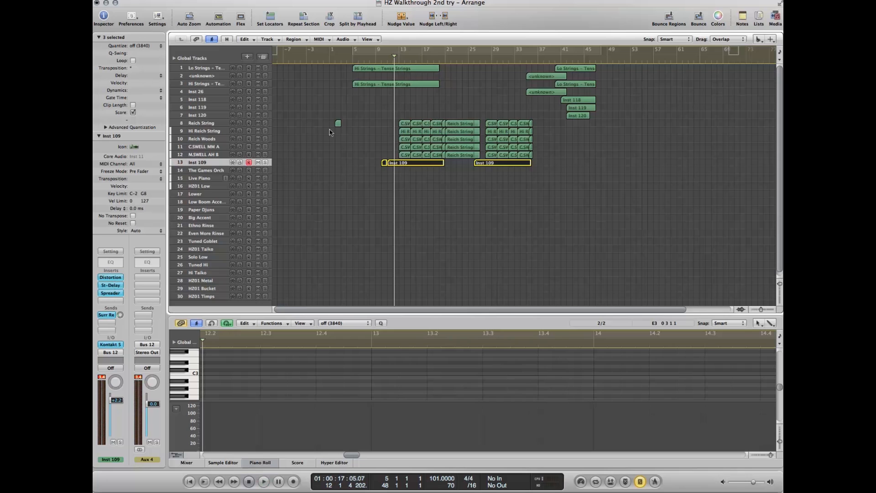
click(108, 278)
key(space)
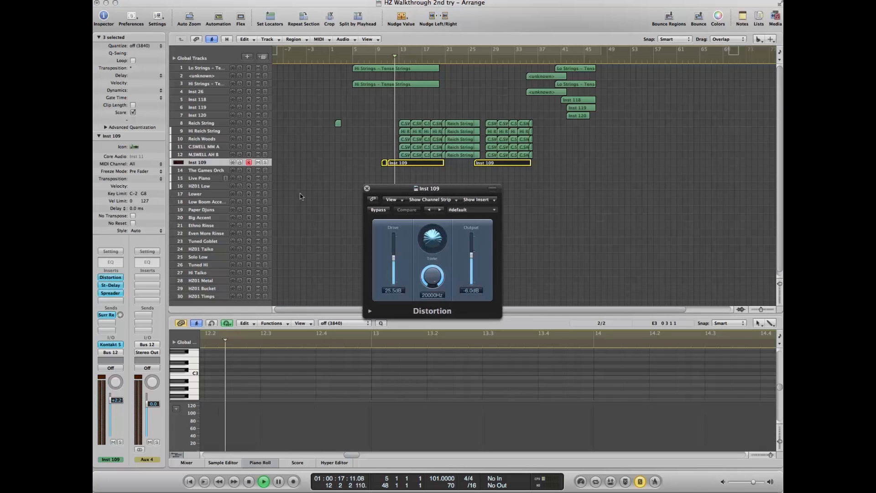
click(110, 293)
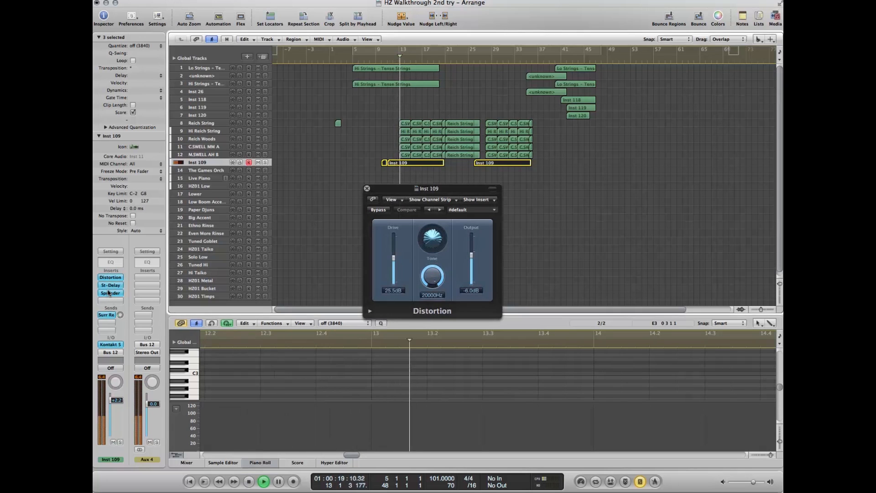
Close the open plug-in settings, stop playback and switch solo off for the Inst 109 regions.
click(367, 191)
click(367, 188)
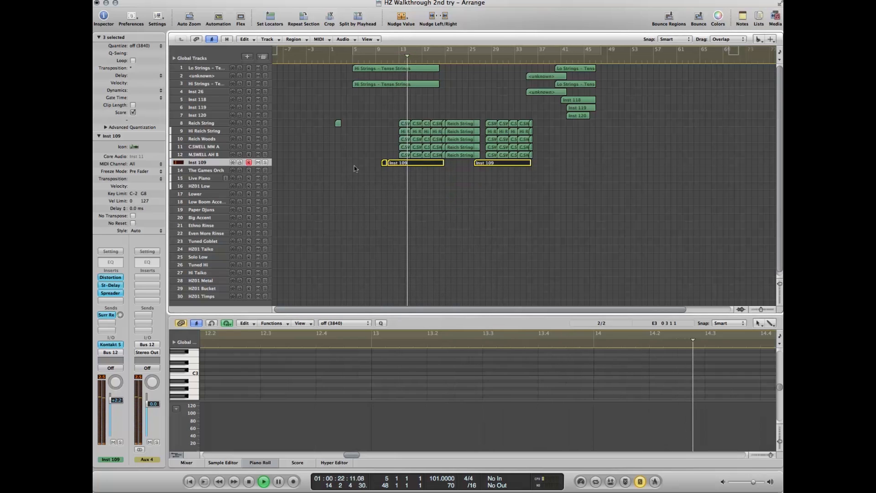
key(s)
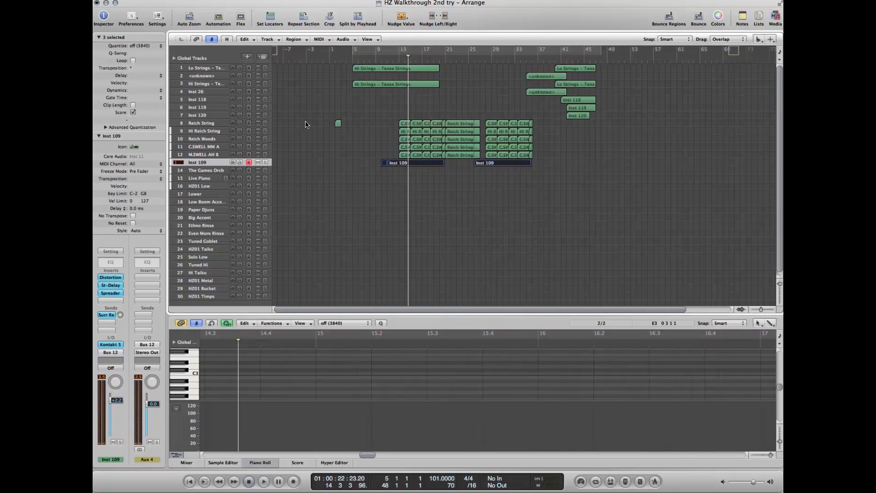
Delete the stray short region at the start of the Reich String track.
click(201, 122)
drag(319, 105, 351, 138)
key(Delete)
Set the cycle range from bar 13 to bar 36 and solo all the Reich String regions.
drag(360, 102, 545, 128)
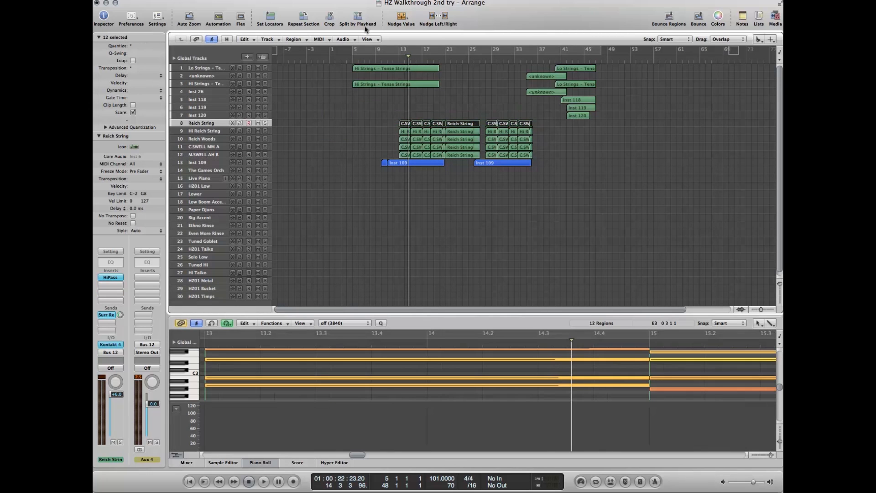
drag(398, 47, 528, 46)
click(527, 70)
drag(359, 101, 540, 126)
key(s)
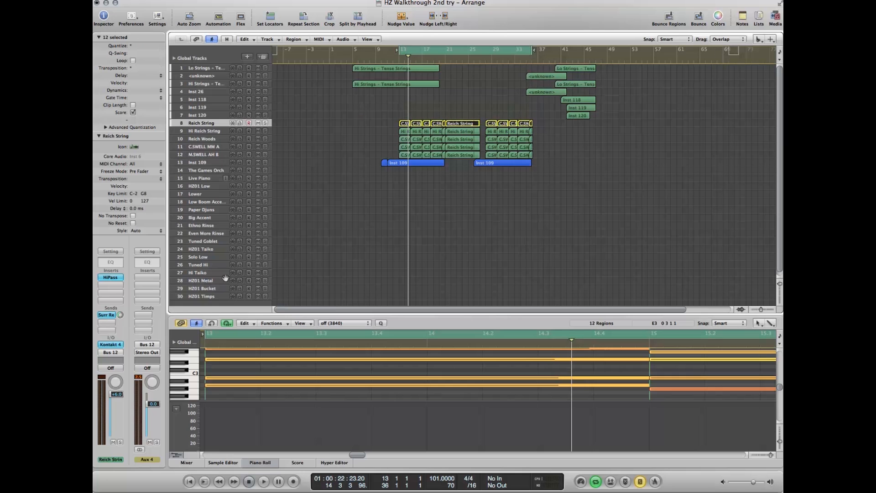
Examine the Strings Hi and Strings Lo Ostinatum patches in the Reich String track's Kontakt instrument.
click(105, 345)
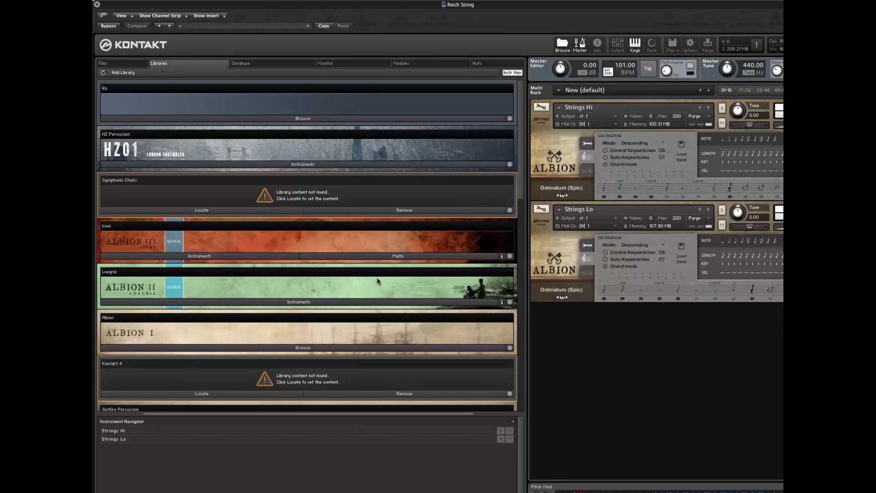
drag(515, 5, 316, 31)
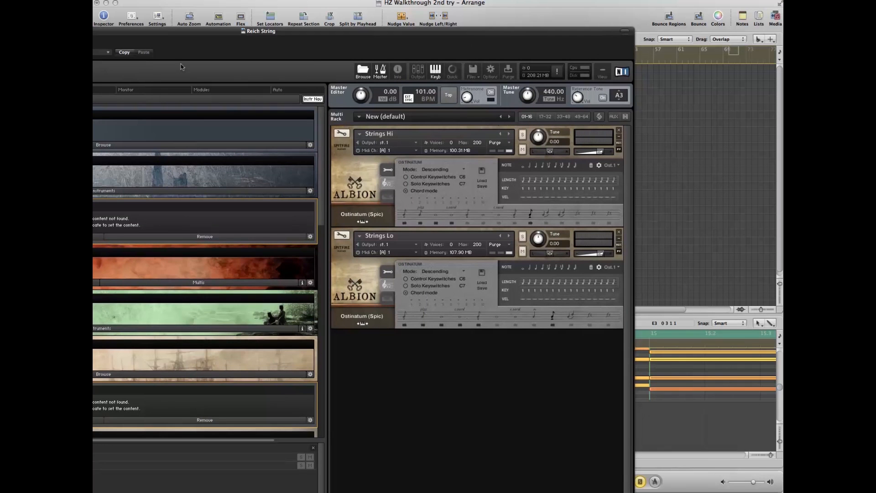
drag(245, 34, 530, 83)
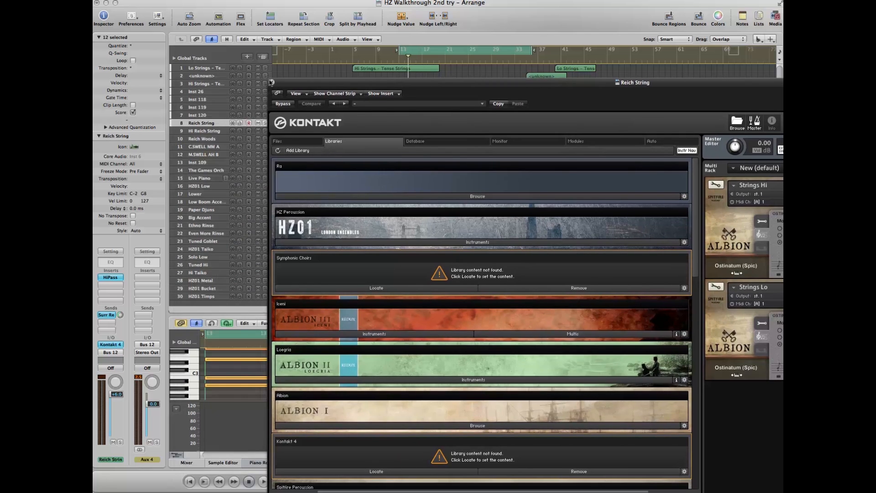
click(273, 83)
Audition the soloed Hi Reich String regions and the Reich Woods regions from bar 13.
key(space)
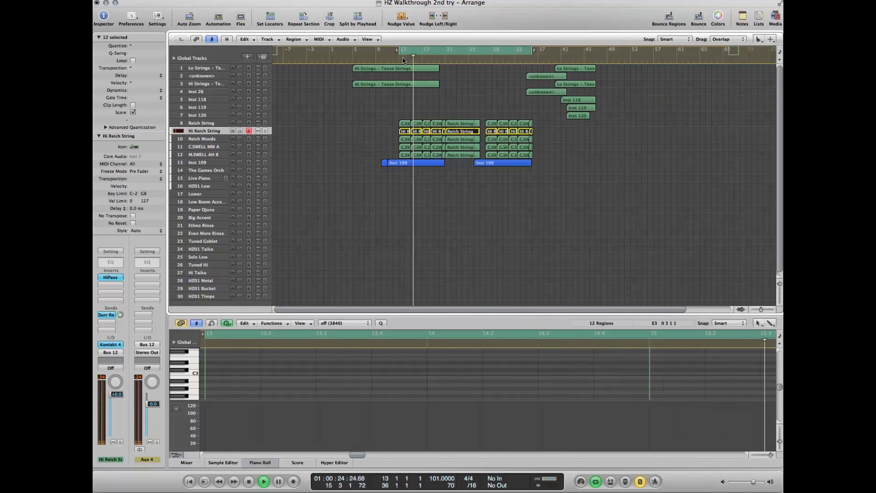
key(space)
click(211, 138)
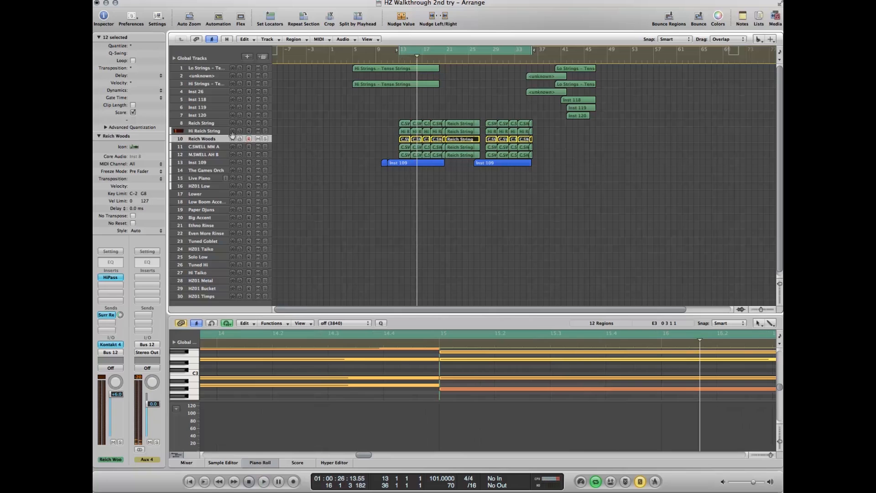
click(395, 61)
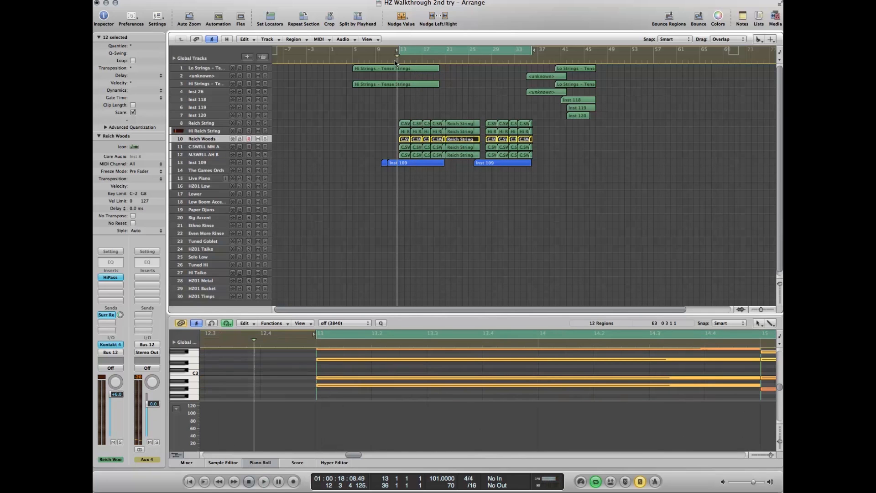
click(395, 62)
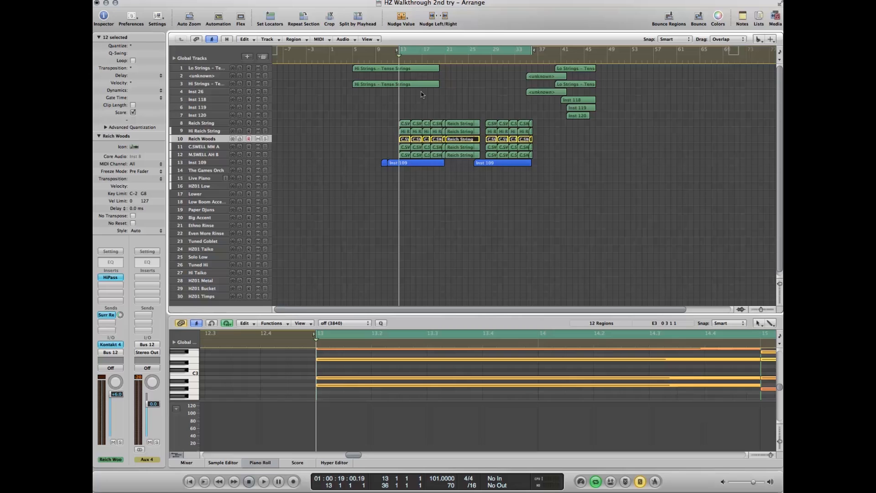
key(space)
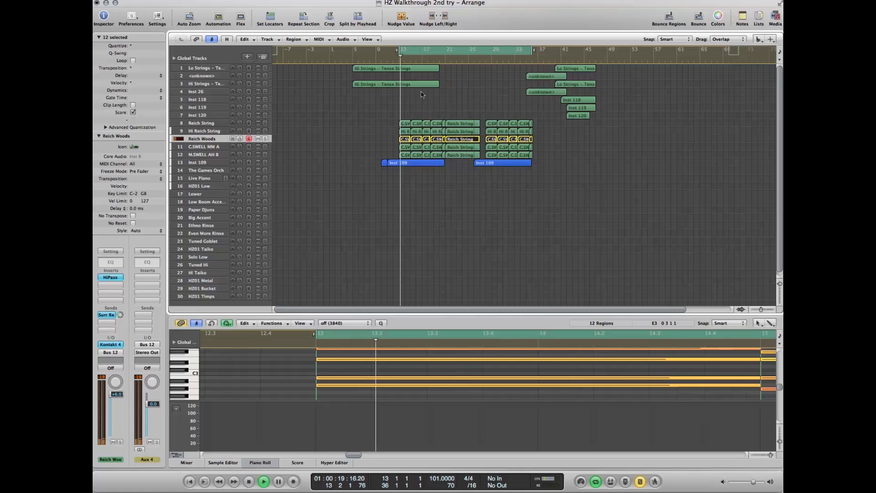
key(space)
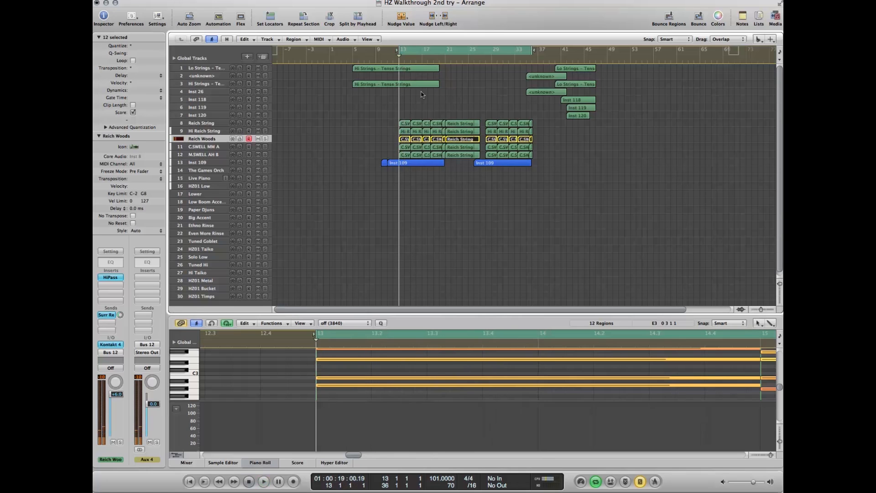
Bypass the HiPass insert on Reich Woods and audition its regions from bar 13.
alt+click(110, 277)
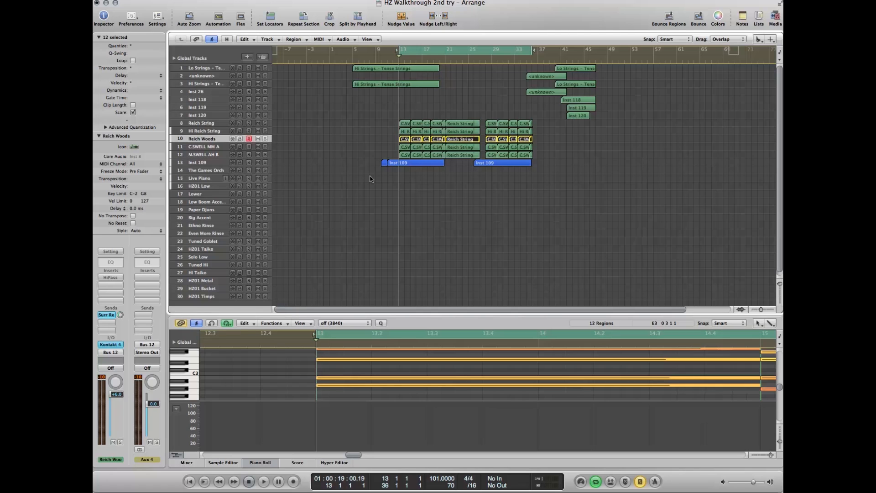
key(space)
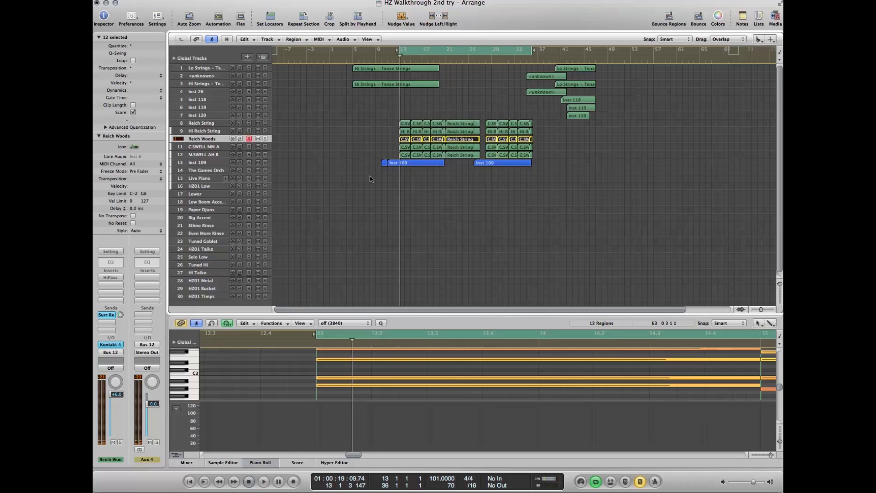
key(space)
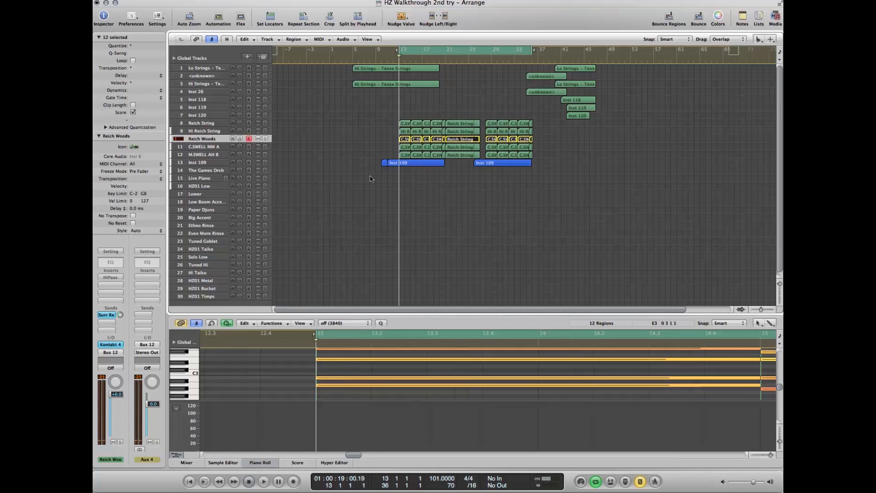
key(space)
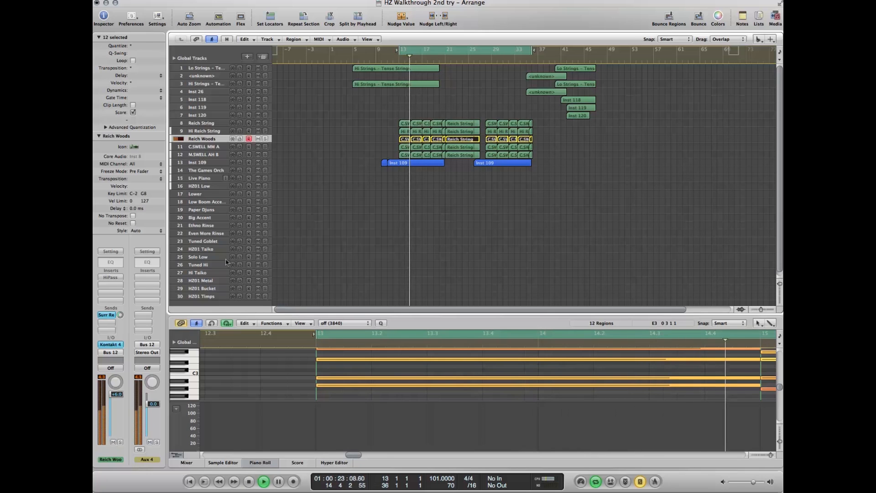
key(space)
Reactivate the HiPass insert on Reich Woods and audition its regions with the filter.
alt+click(114, 278)
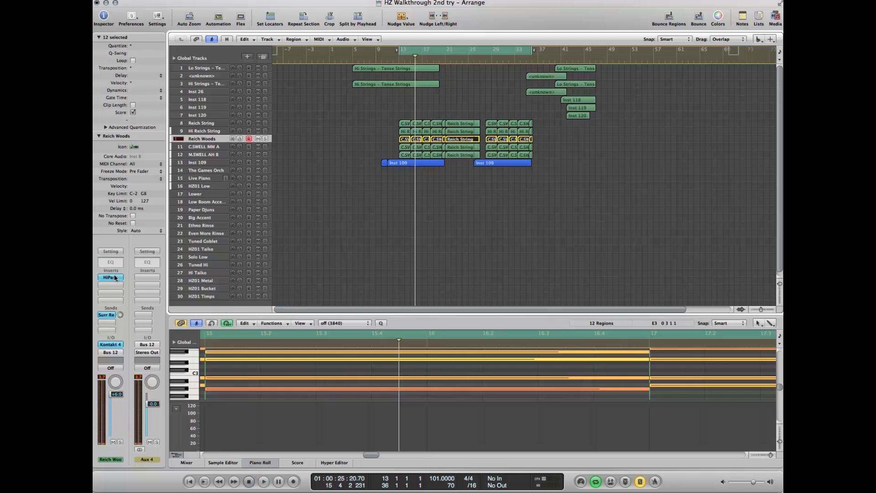
key(space)
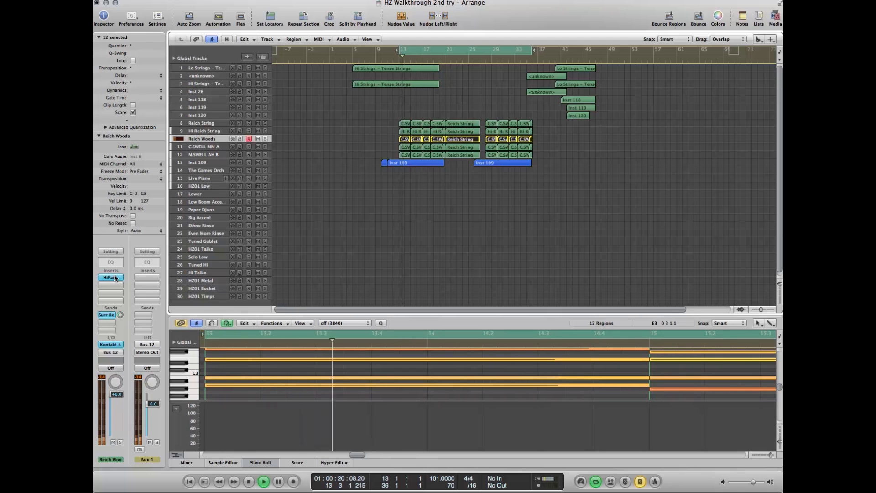
key(space)
Select the C.SWELL MM A track, check its Tremolo settings and audition its soloed regions.
key(Down)
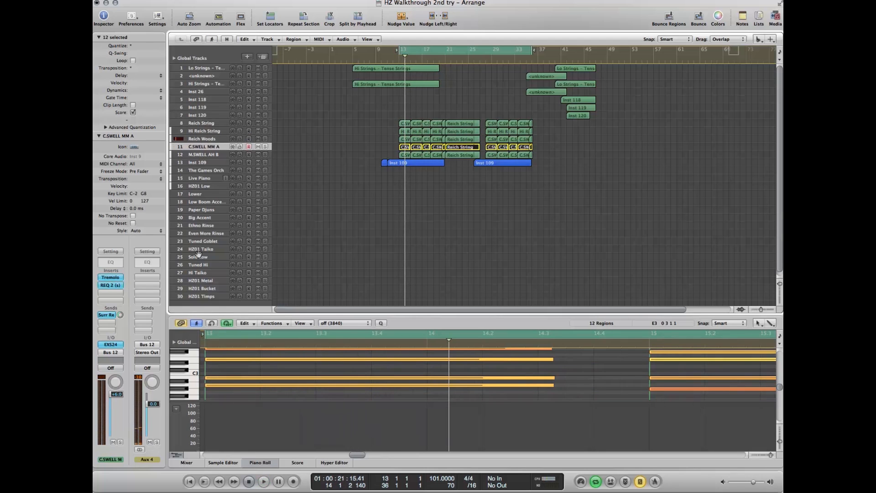
click(110, 277)
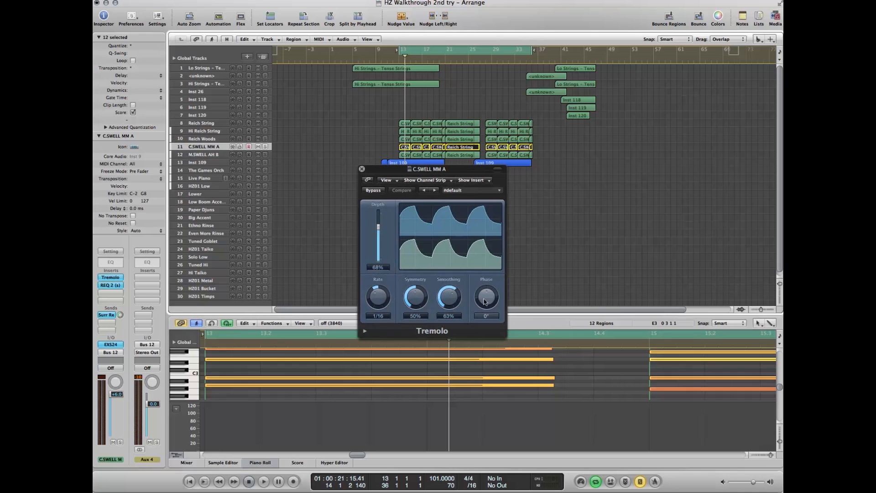
click(362, 169)
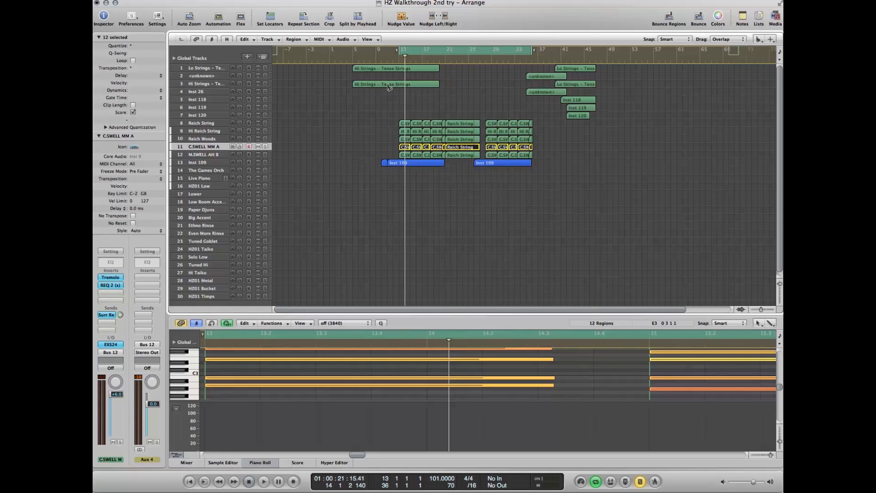
key(space)
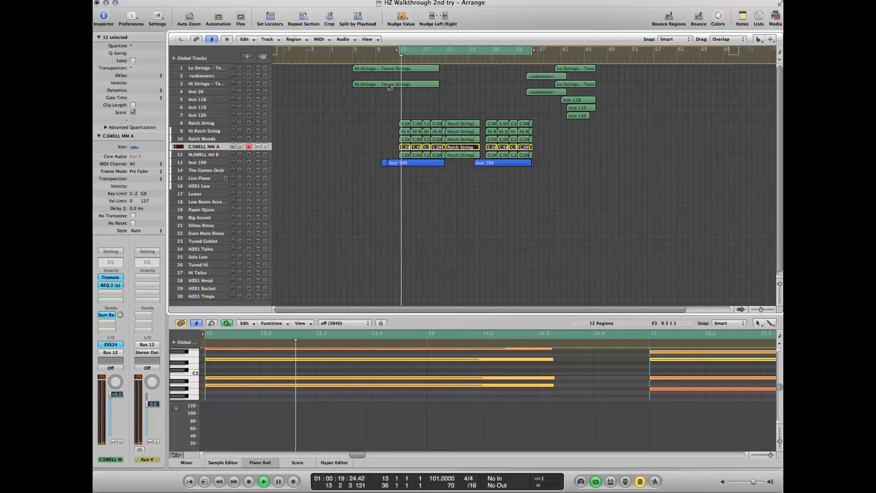
Audition the soloed regions on the M.SWELL AH B track.
click(180, 155)
key(space)
key(space)
Freeze the five tracks from Reich String to M.SWELL AH B and switch solo and cycle off.
drag(365, 120, 537, 157)
drag(232, 154, 232, 122)
key(s)
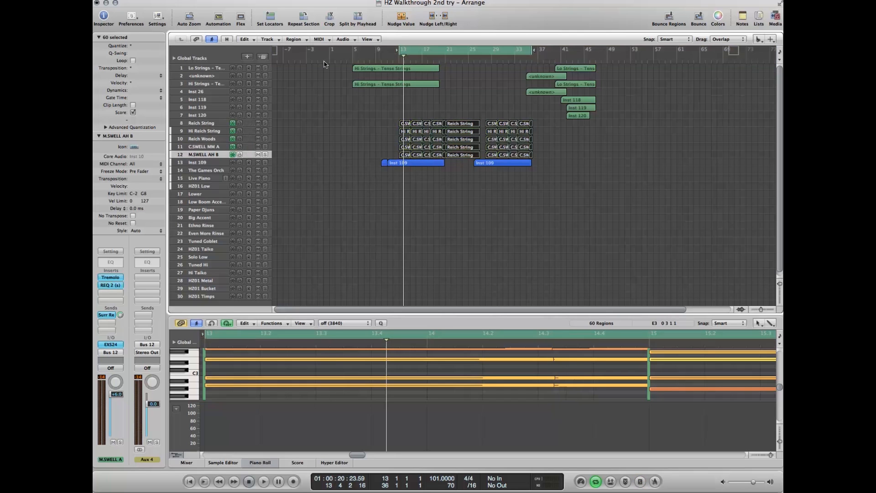
key(c)
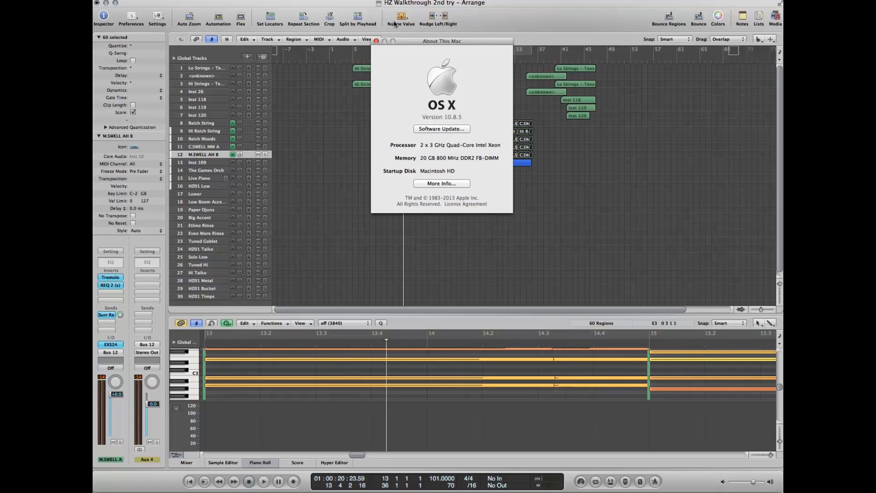
click(374, 40)
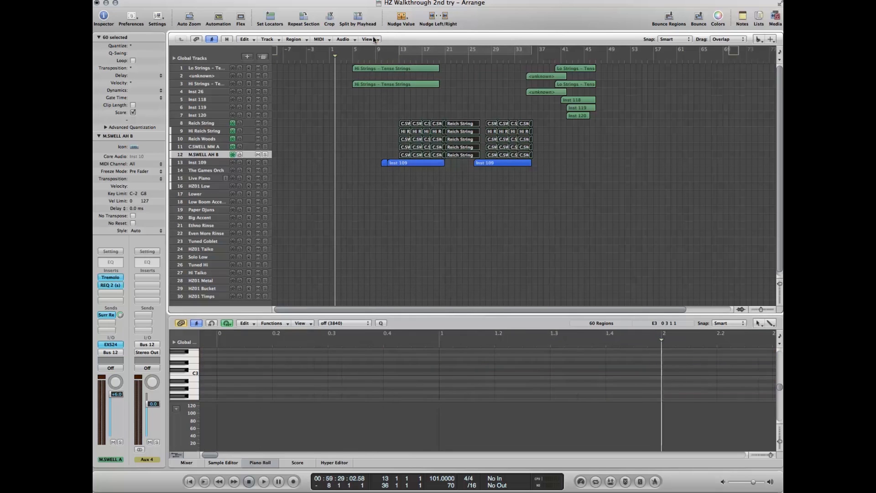
Set the cycle range from bar 5 to bar 57 and bring up the HZ01 Low track's Kontakt instrument.
drag(352, 49, 655, 78)
click(105, 344)
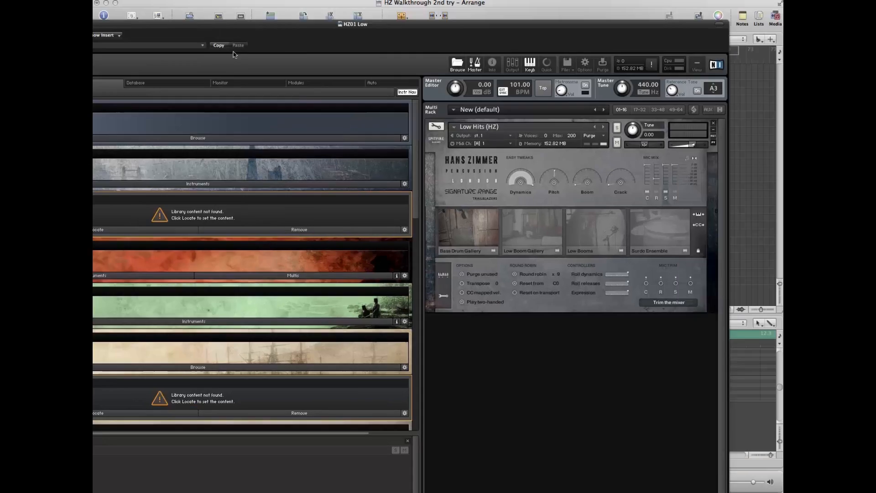
drag(371, 23, 262, 70)
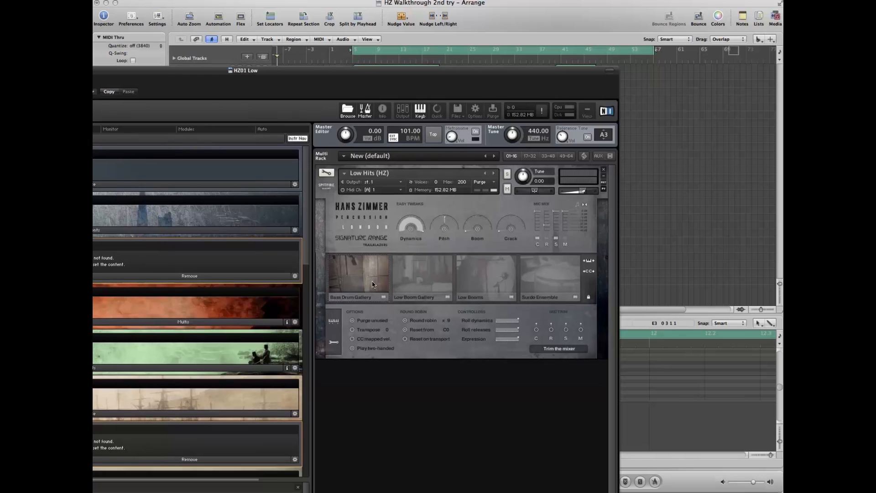
Toggle the C and S microphones of Low Hits (HZ), raise the R microphone fader, and close the instrument.
click(537, 237)
drag(546, 225, 543, 185)
click(556, 237)
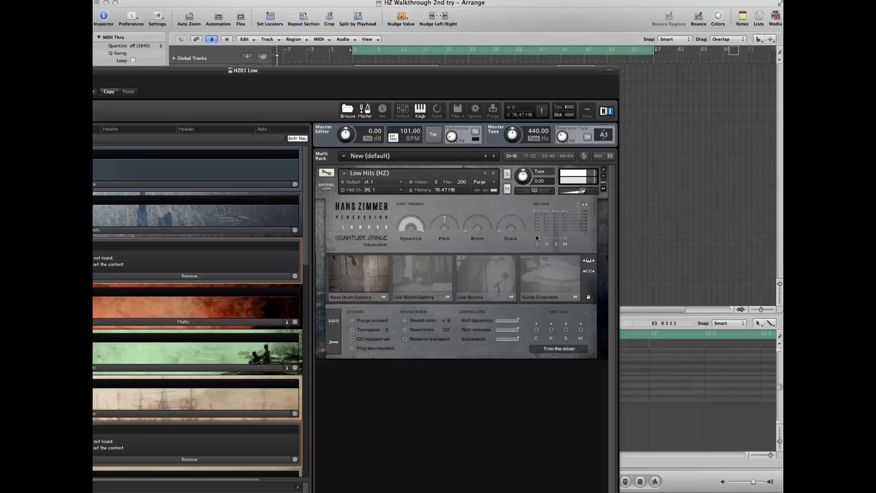
click(556, 238)
key(super+w)
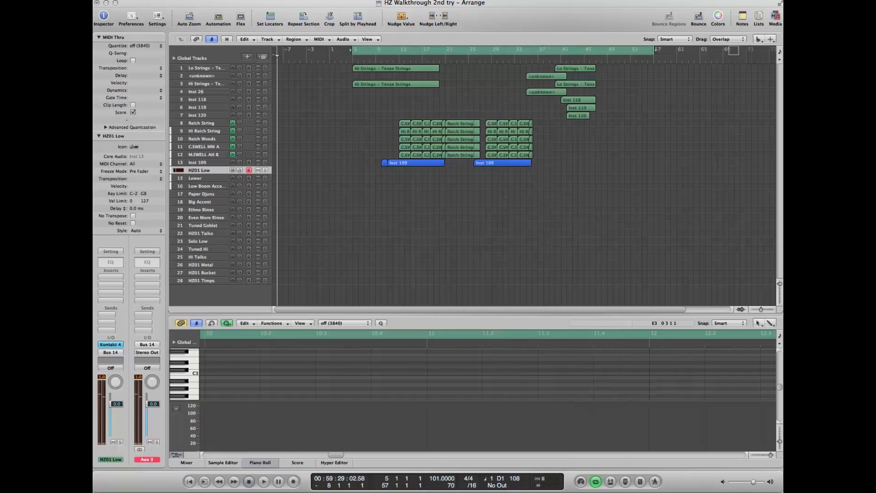
Record a low drum part on the HZ01 Low track, starting from bar 5.
click(357, 56)
key(r)
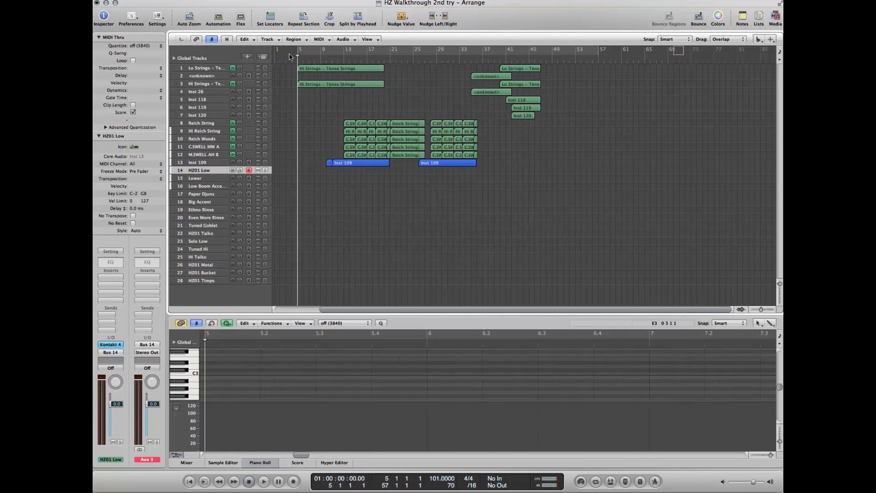
key(r)
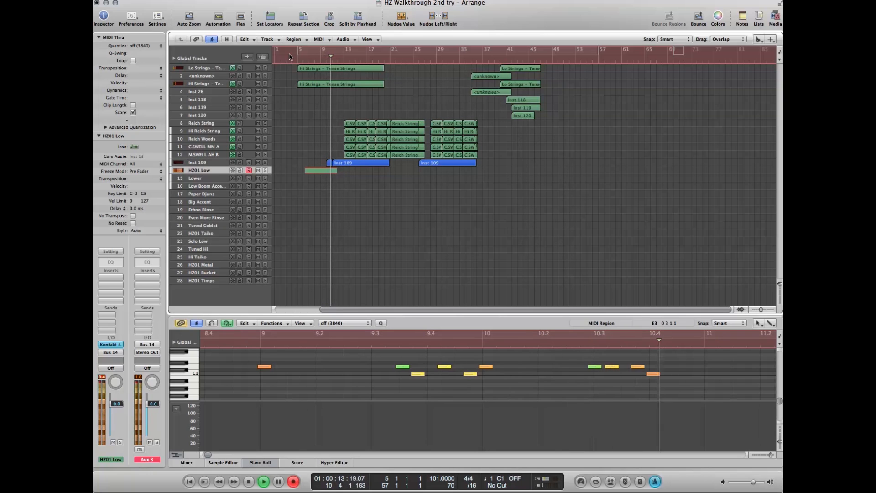
key(KP_Enter)
Quantize the HZ01 Low recording to 1/16-Note, cut it to bars 7–11, and repeat it up to bar 21.
key(q)
key(space)
click(314, 171)
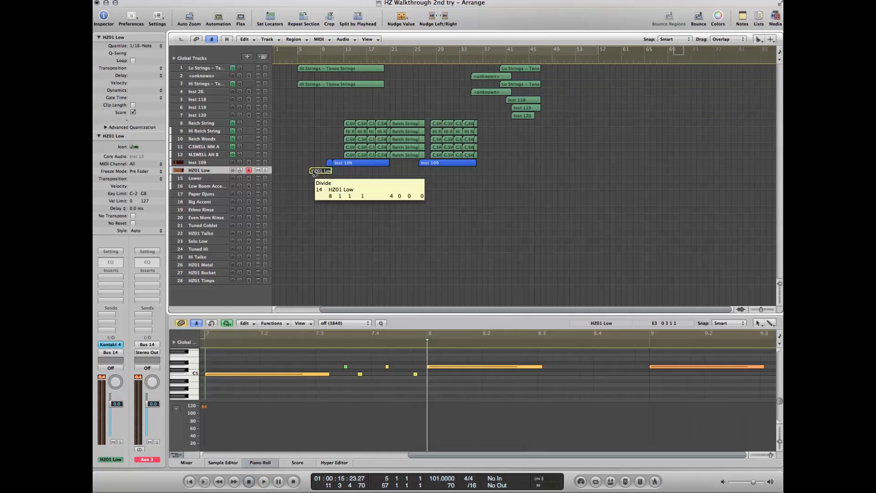
drag(321, 171, 390, 170)
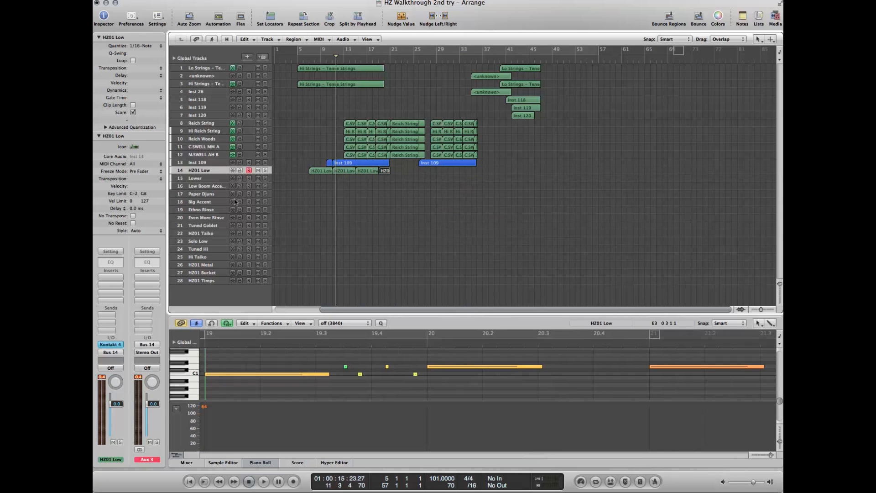
Inspect the Taiko Hits (HZ) instrument on the HZ01 Taiko track and try its taiko ensemble sound.
click(214, 233)
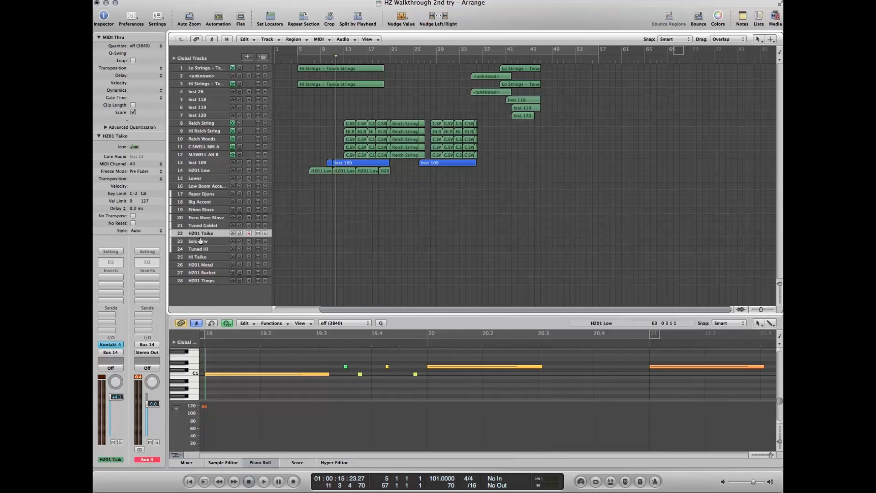
click(103, 343)
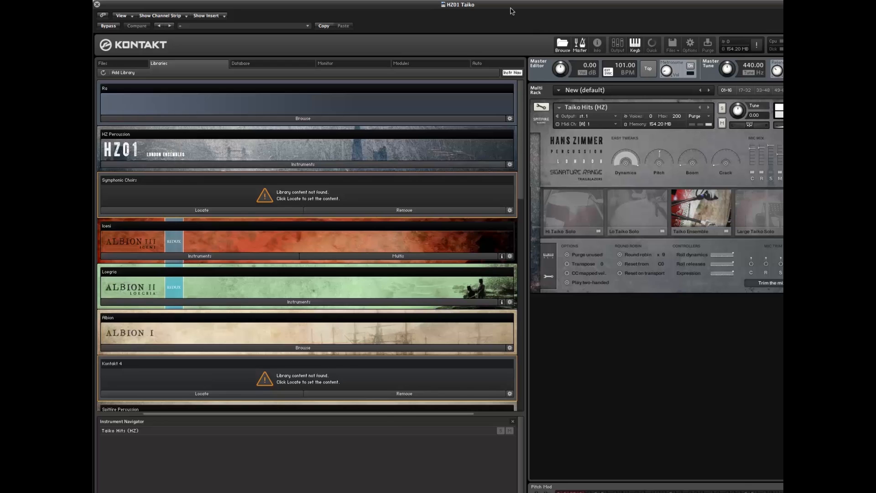
drag(512, 11, 280, 55)
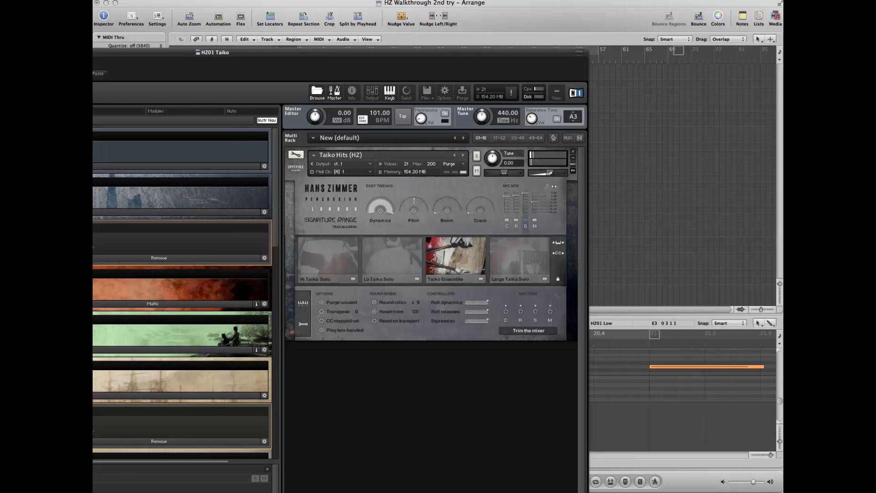
key(super+w)
Copy the four HZ01 Low regions onto the HZ01 Taiko and Solo Low tracks at the same bars.
drag(329, 179, 318, 232)
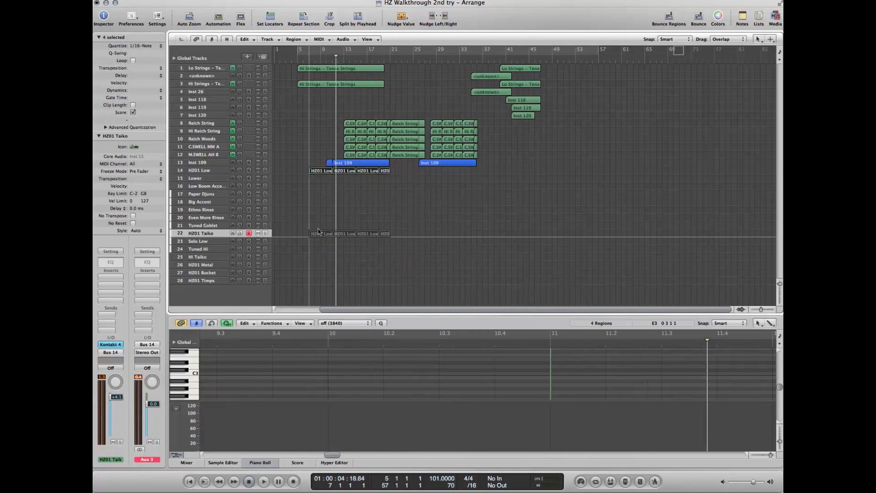
click(208, 240)
drag(304, 209, 447, 257)
drag(319, 231, 318, 240)
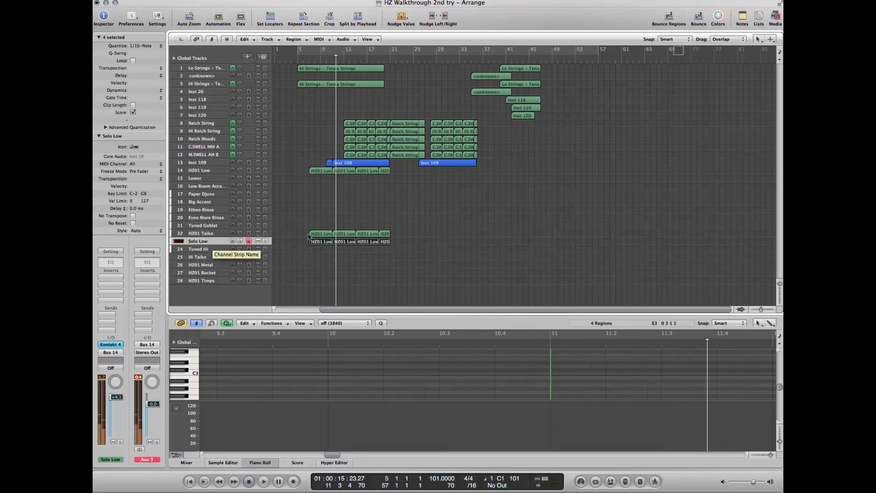
Inspect the Solo Low track's Kontakt instrument and its Large Taiko Solo sound.
click(112, 345)
drag(581, 6, 308, 29)
drag(239, 31, 365, 57)
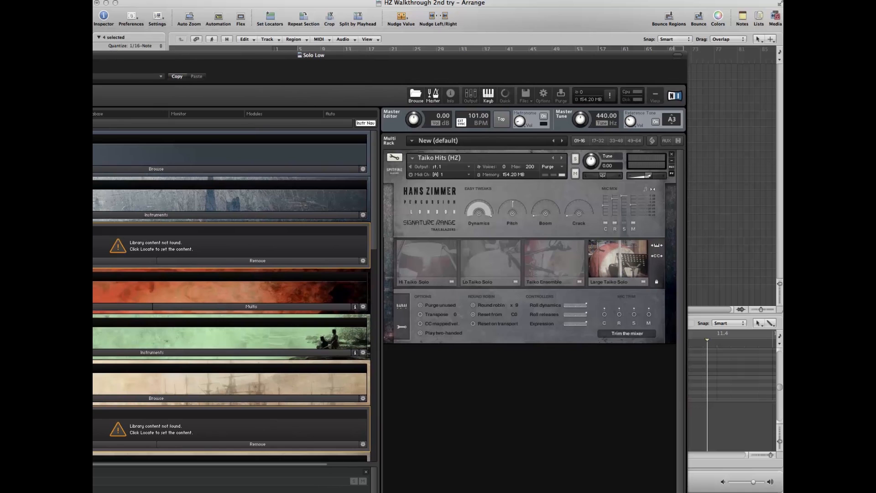
key(super+w)
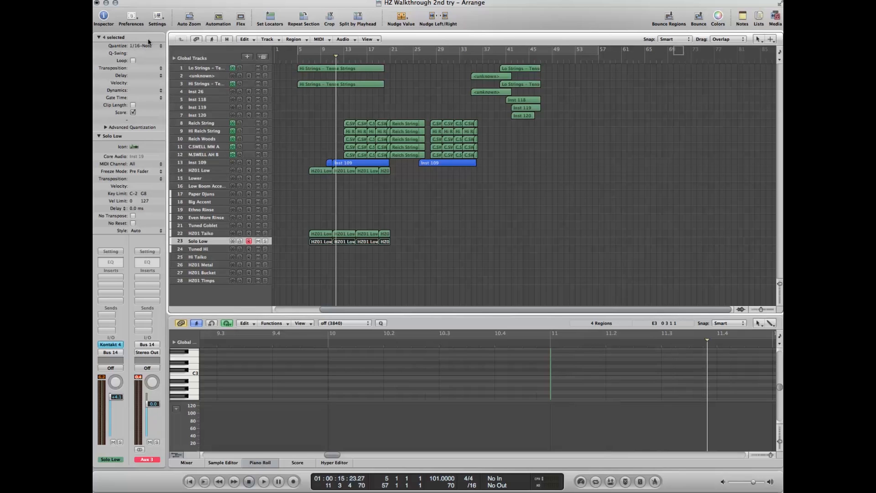
Select HZ01 Low, HZ01 Taiko and Solo Low in turn, and set their first regions to 16B Swing quantization.
click(194, 171)
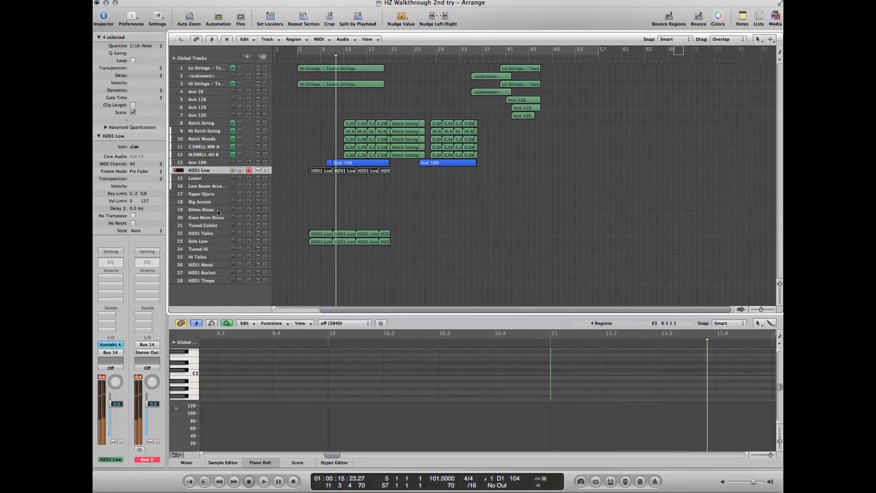
click(210, 233)
click(211, 241)
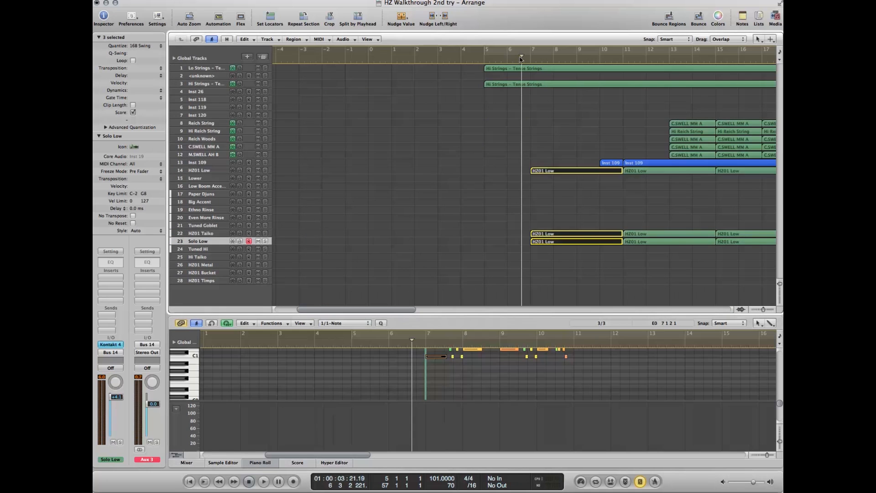
Solo all regions on the HZ01 Low, HZ01 Taiko and Solo Low tracks and audition them together.
key(ctrl+s)
key(ctrl+s)
scroll(465, 153, right, 10)
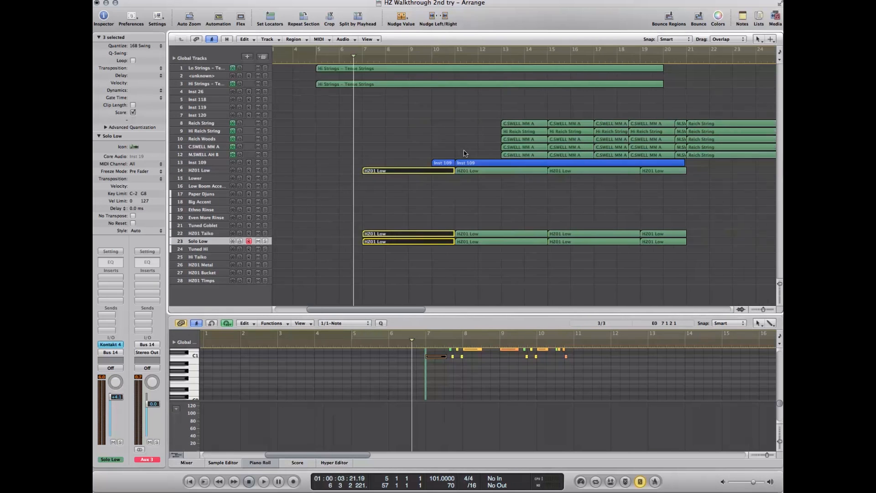
drag(595, 268, 286, 167)
click(292, 57)
key(space)
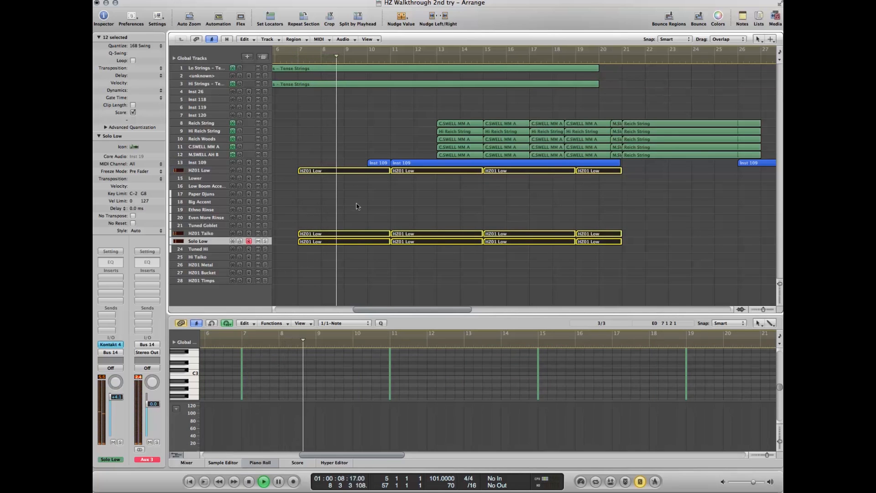
scroll(356, 207, left, 1)
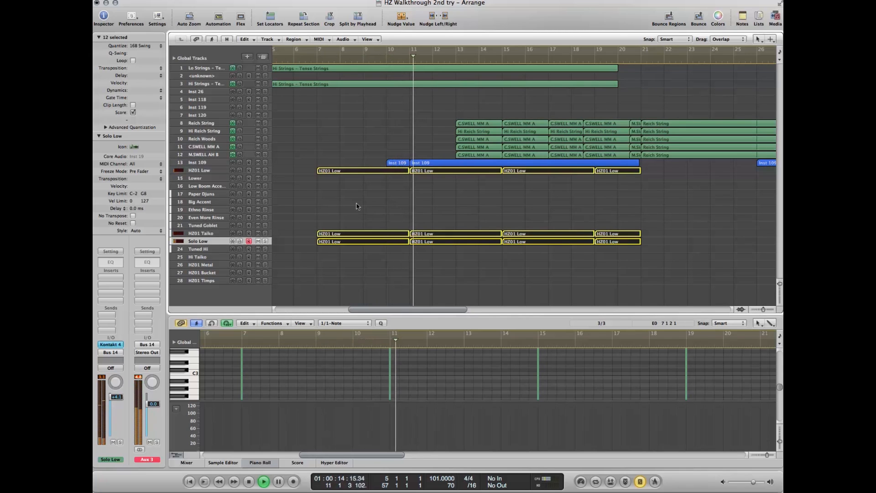
key(space)
Replace the three drum tracks' regions after bar 11 with copies of the first regions, ending the last at bar 21.
click(453, 262)
drag(453, 262, 689, 171)
key(Delete)
drag(411, 269, 624, 170)
drag(680, 237, 638, 236)
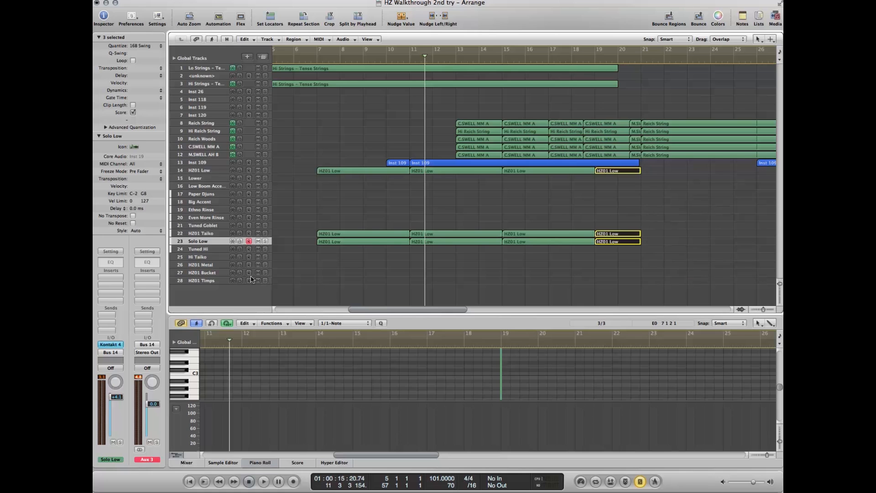
Inspect the Timpani Hits (HZ) instrument on the HZ01 Timps track and try its Timpani Ensemble Rods sound.
click(225, 281)
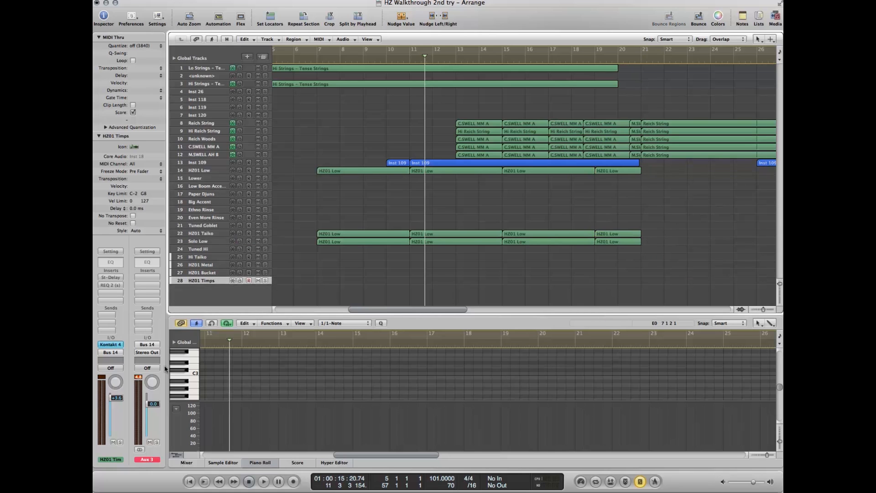
click(108, 345)
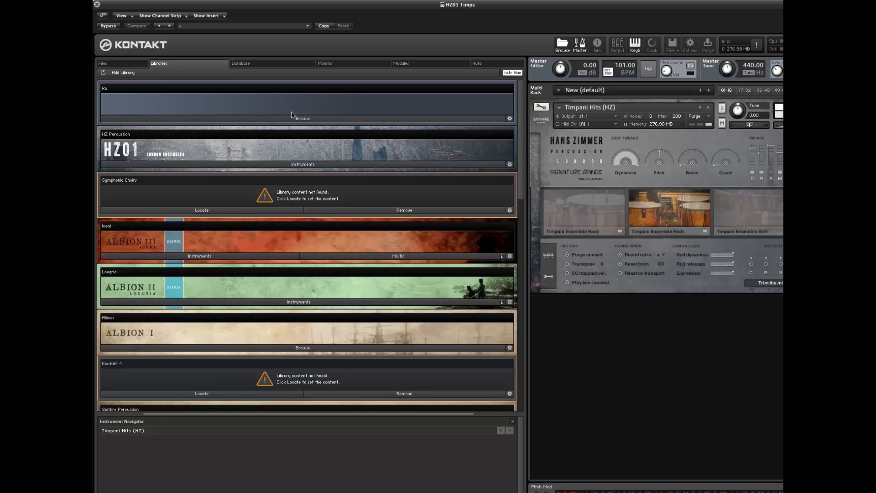
drag(487, 10, 322, 38)
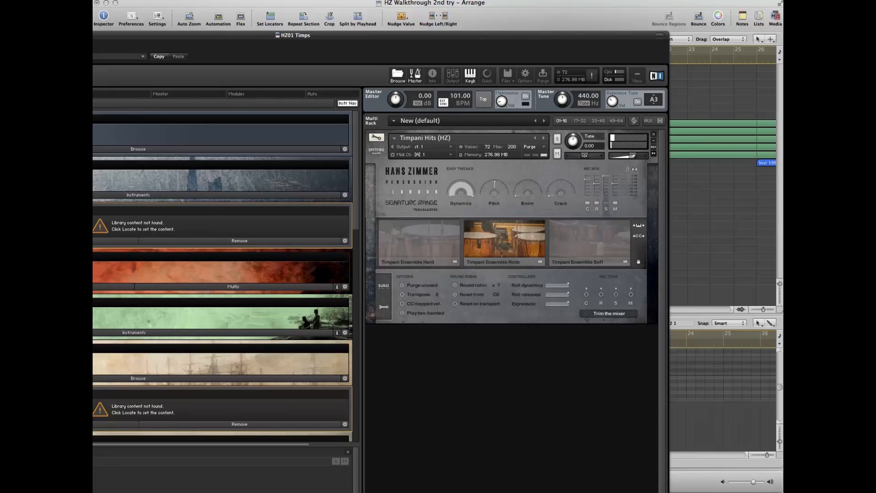
key(super+w)
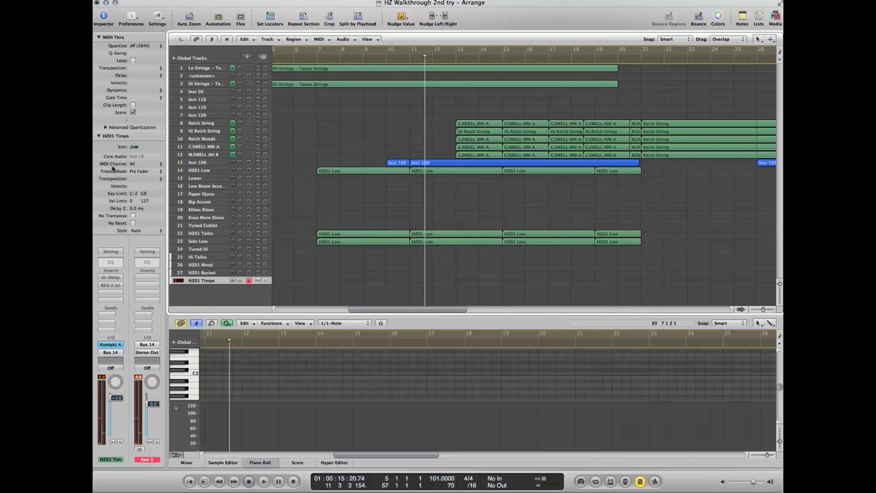
Activate the St-Delay and REQ 2 inserts on HZ01 Timps, checking the equalizer's curve.
click(108, 285)
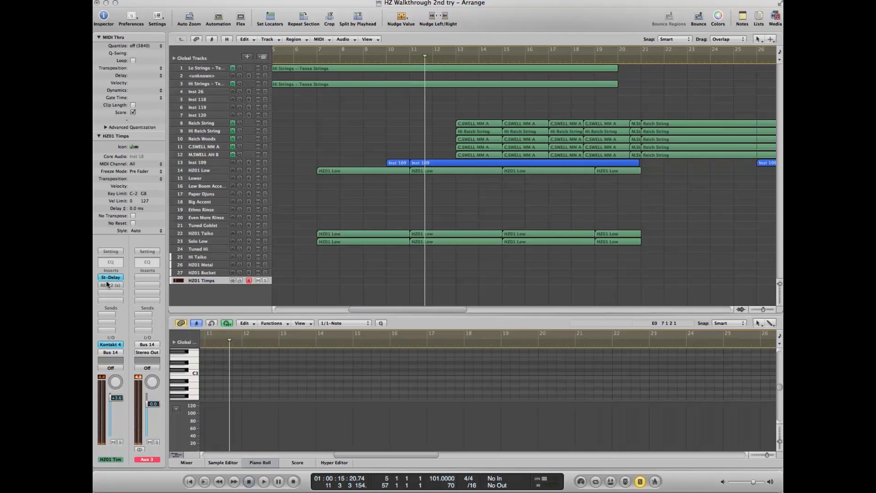
click(333, 178)
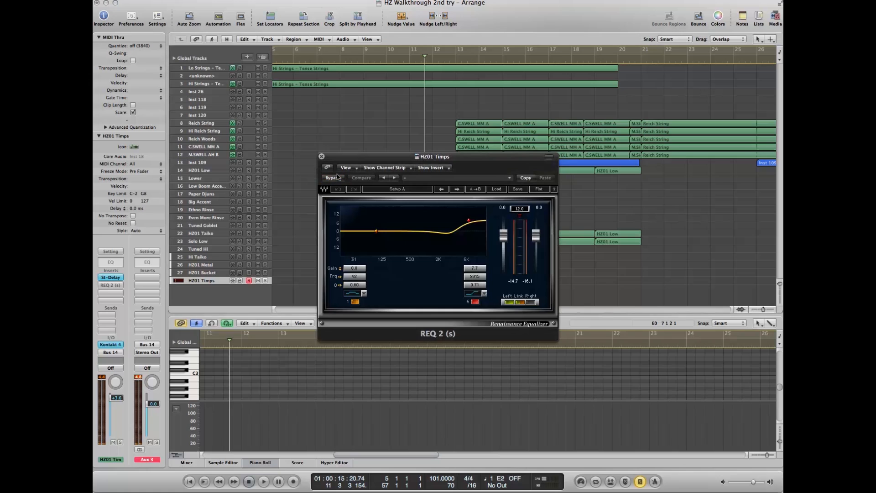
click(321, 157)
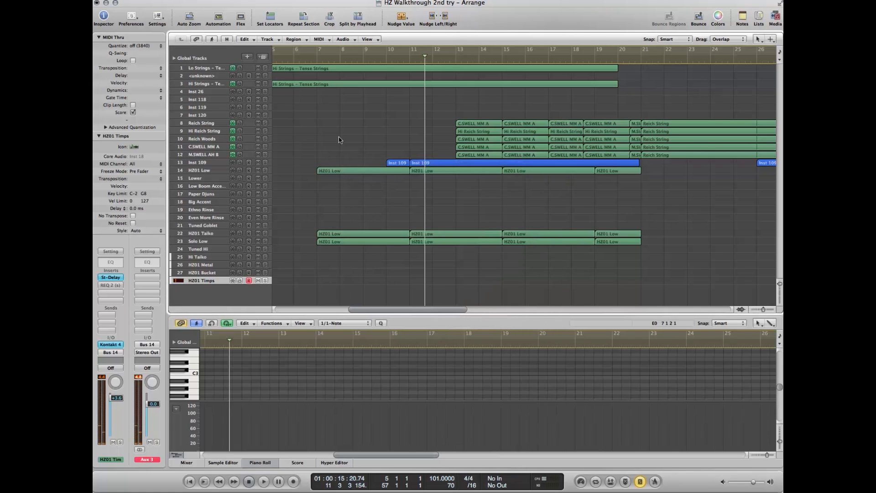
Rewind and record a timpani part on the HZ01 Timps track alongside the arrangement, stopping after bar 22 begins.
scroll(339, 139, left, 5)
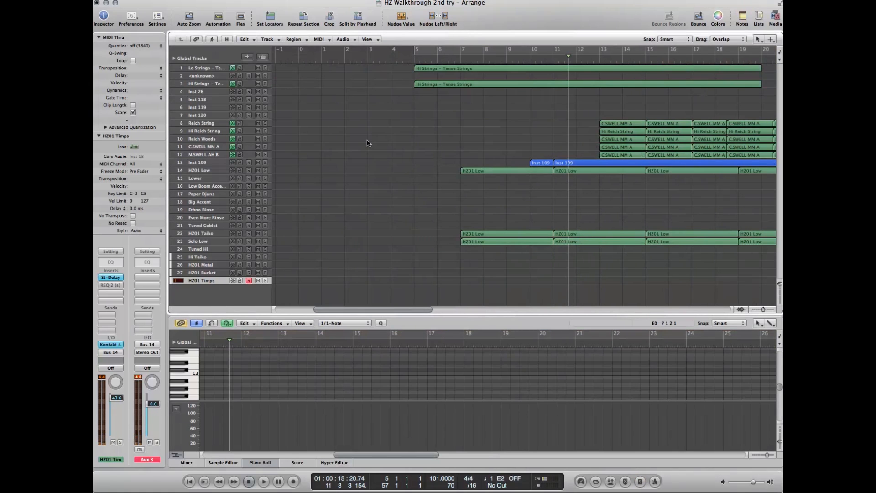
key(comma)
key(comma)
key(comma)
key(comma)
key(comma)
key(r)
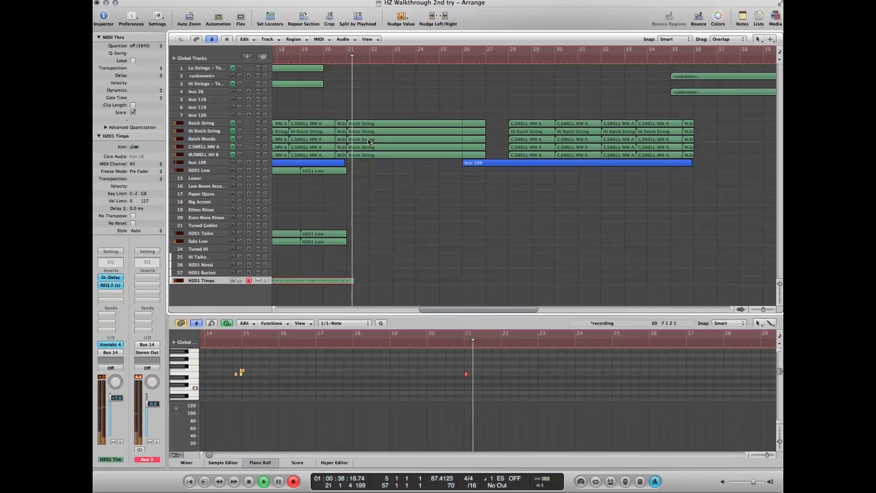
key(KP_Enter)
scroll(450, 173, left, 10)
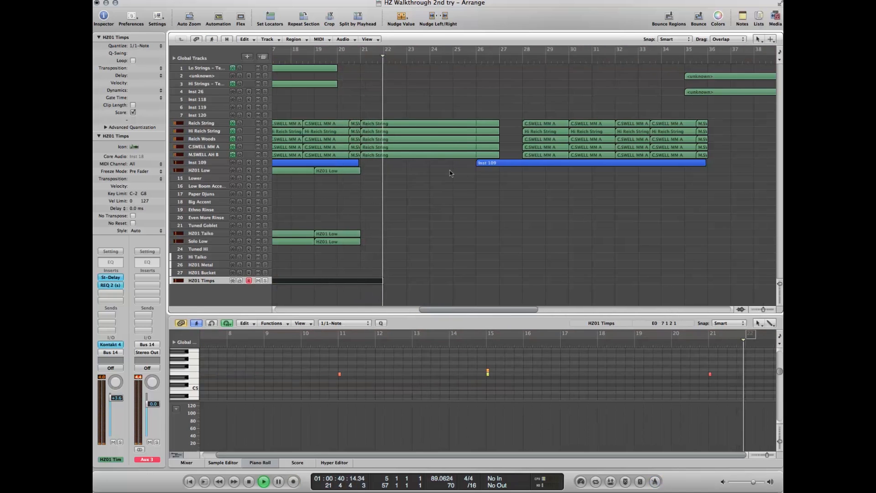
key(space)
Set the HZ01 Timps region's quantization to 16B Swing and play it back from just before bar 7.
click(131, 46)
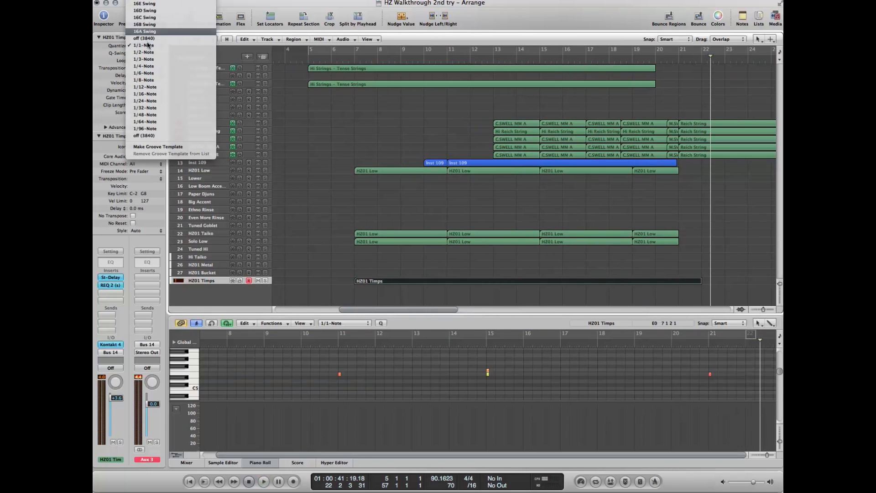
click(292, 47)
click(343, 60)
key(space)
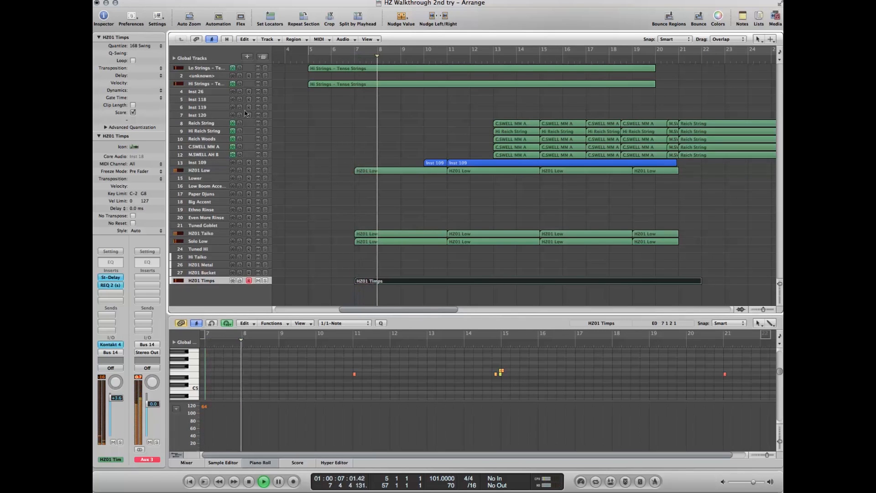
Set the HZ01 Timps region's delay to -18 and replay the passage from just before bar 7.
click(351, 59)
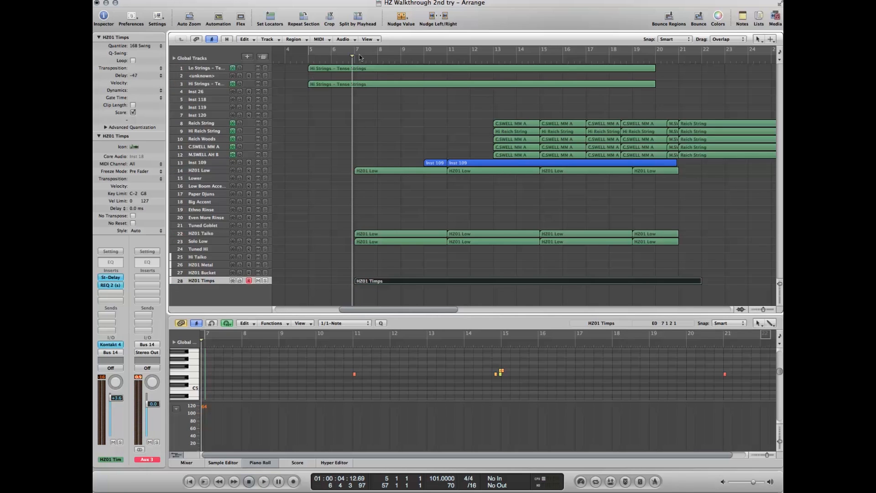
key(space)
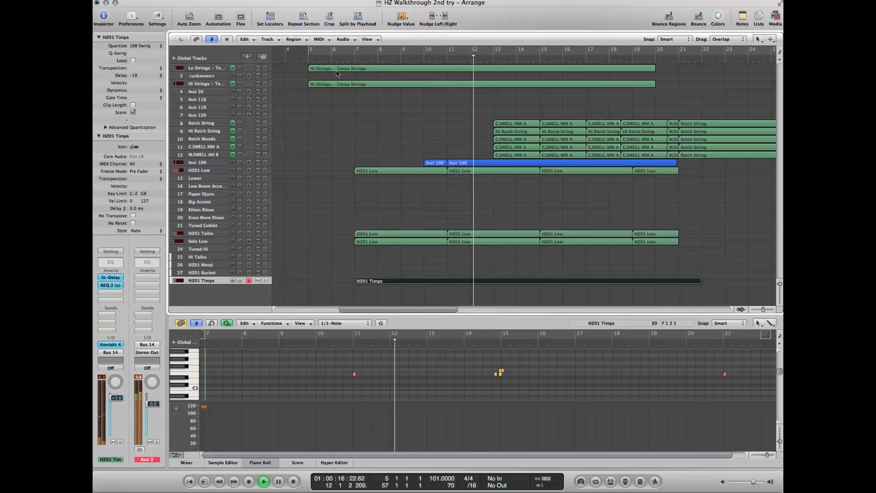
Stop playback and examine the Low Hits (HZ) patch in the Low Boom Accents track's Kontakt instrument.
click(213, 185)
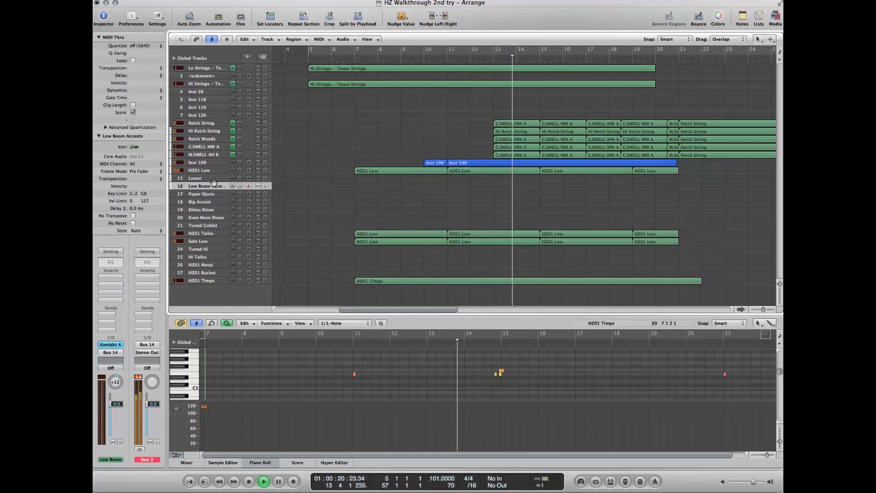
key(space)
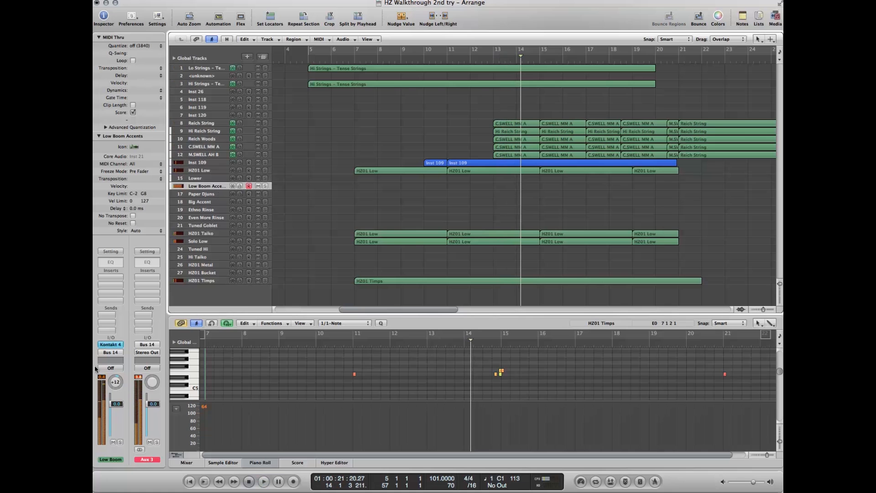
click(110, 344)
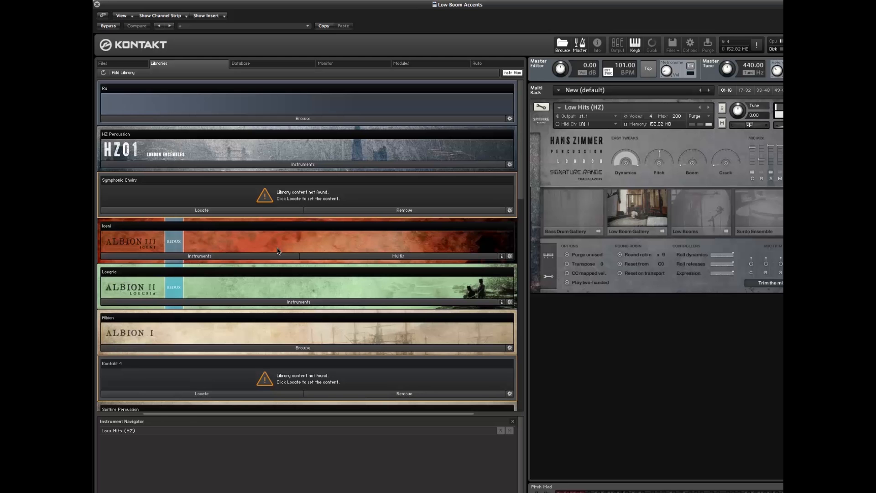
drag(528, 7, 388, 31)
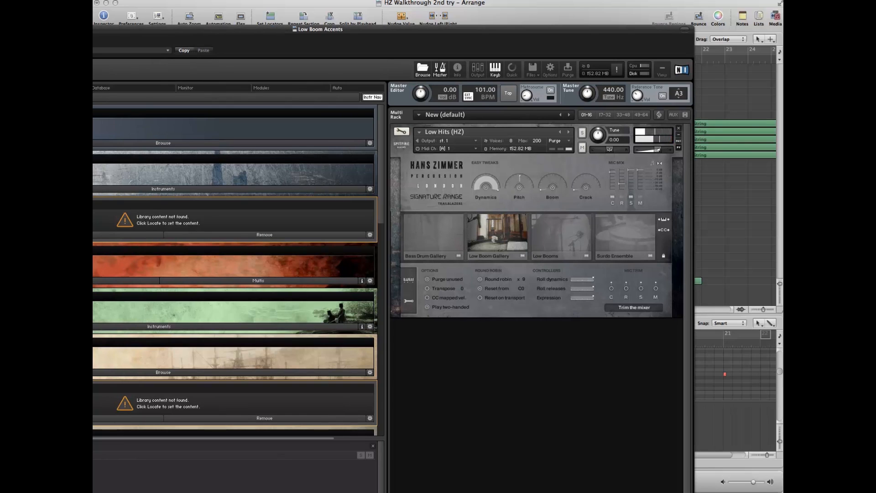
key(super+w)
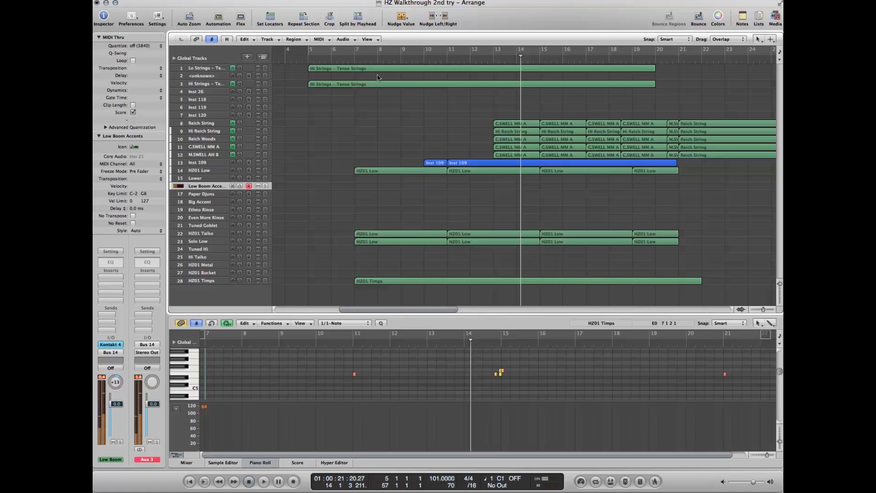
Record a percussion part on the Low Boom Accents track with the playhead starting at bar 11, stopping around bar 22.
click(350, 57)
key(period)
key(period)
key(period)
key(period)
key(comma)
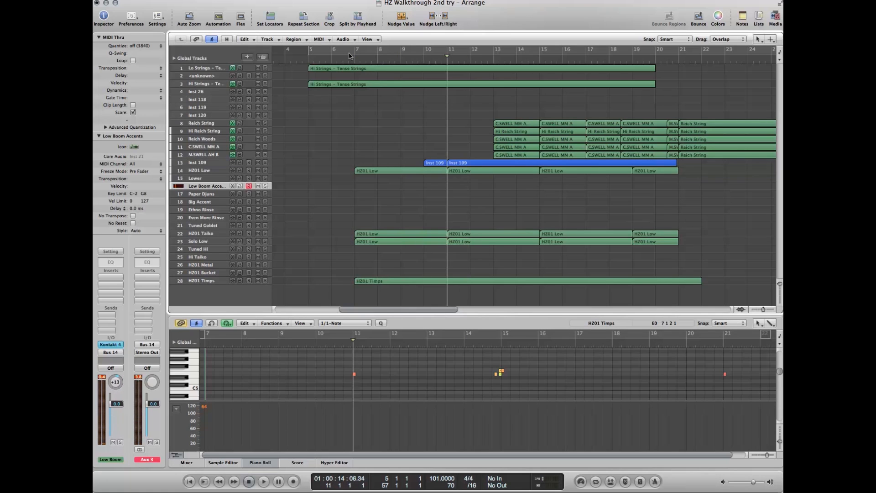
key(r)
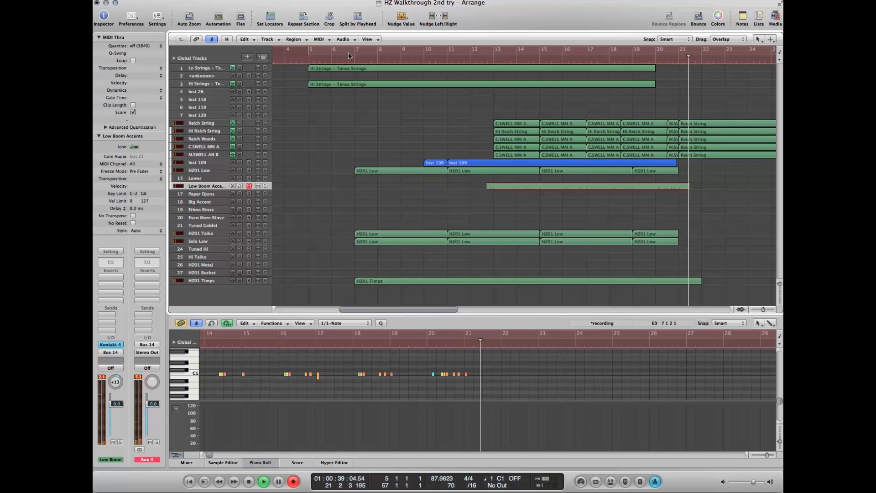
key(space)
Delete the last HZ01 Low regions, starting at bar 19, from the HZ01 Low, HZ01 Taiko and Solo Low tracks.
click(656, 171)
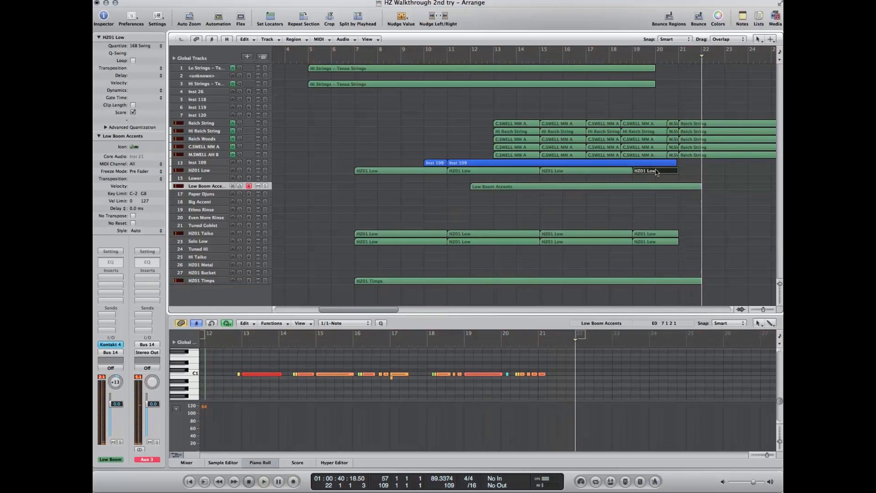
drag(648, 217, 662, 263)
key(Delete)
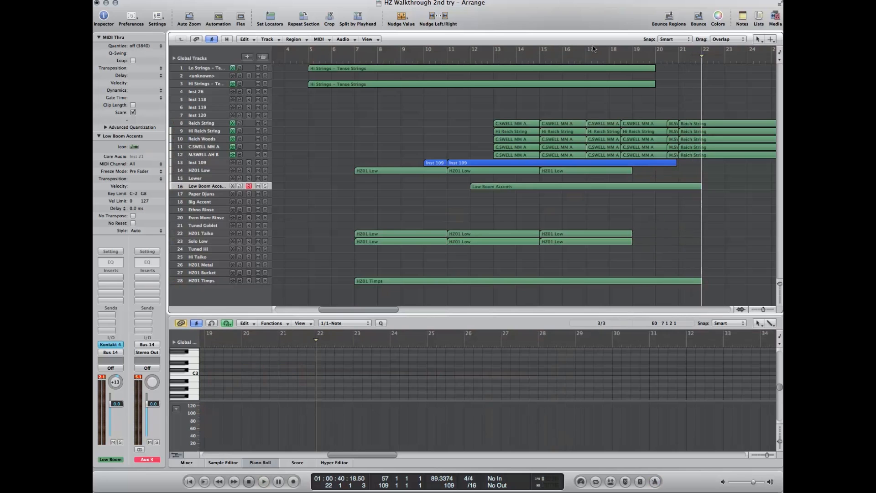
Record a new ending on the HZ01 Low track from bar 19 to about bar 22, restarting the take once.
double_click(600, 59)
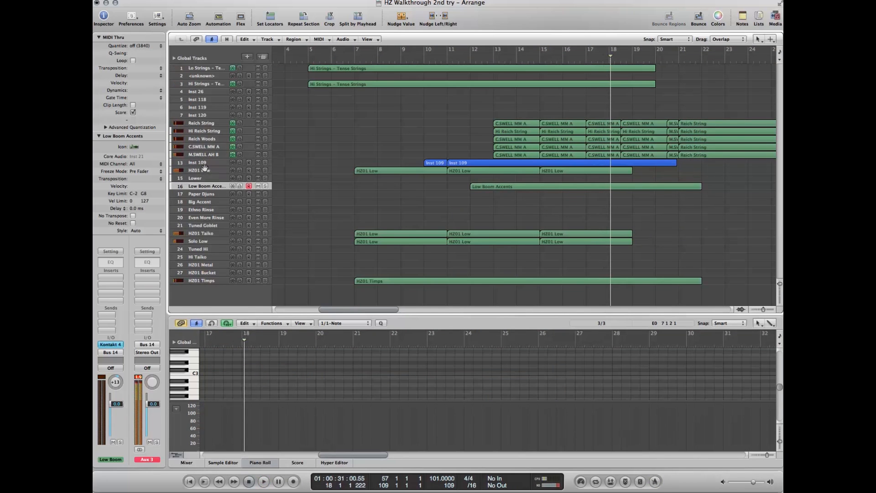
click(205, 169)
key(comma)
key(r)
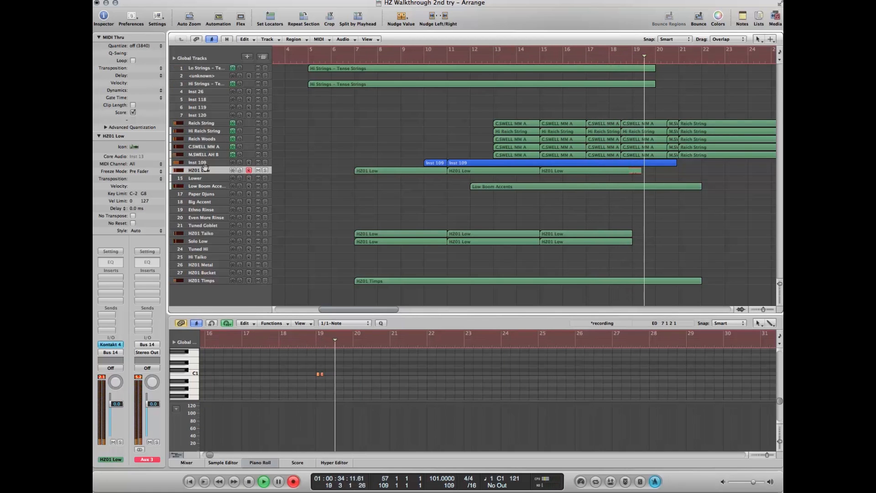
key(space)
key(comma)
key(comma)
key(r)
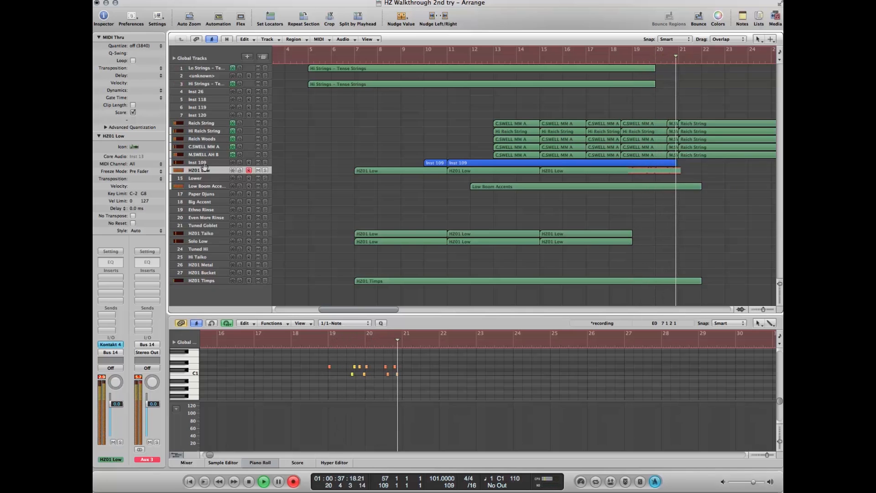
key(KP_Enter)
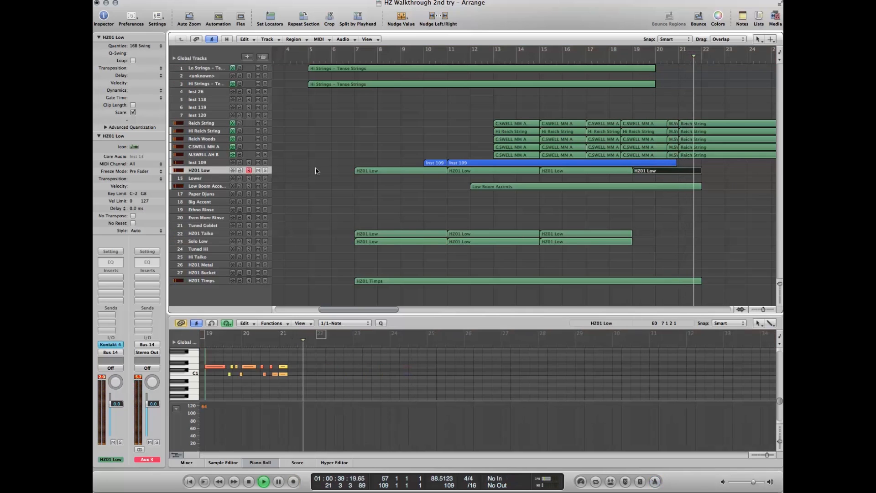
Copy the new HZ01 Low ending region onto the HZ01 Taiko and Solo Low tracks and return to just before bar 7.
drag(666, 170, 657, 241)
key(space)
click(348, 58)
Audition the percussion tracks, including Lower, Ethno Rinse, Even More Rinse, Tuned Goblet, Solo Low, Tuned Hi, Hi Taiko, HZ01 Metal and HZ01 Bucket.
click(189, 177)
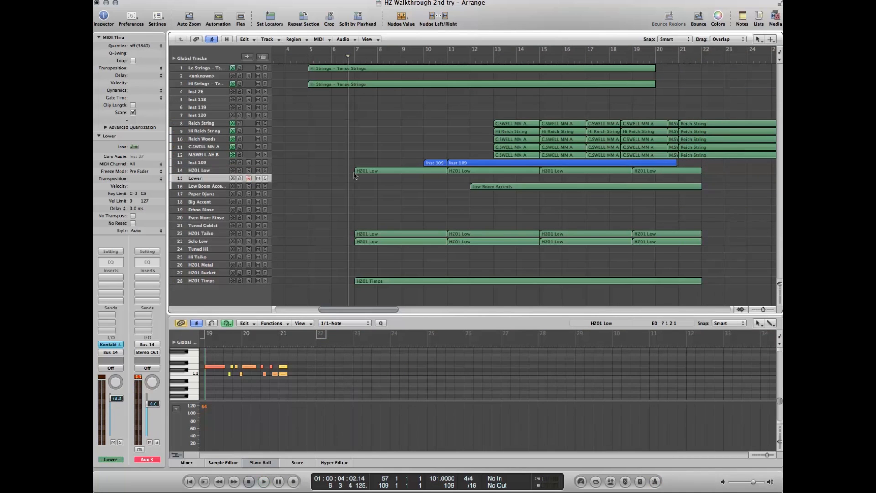
click(218, 208)
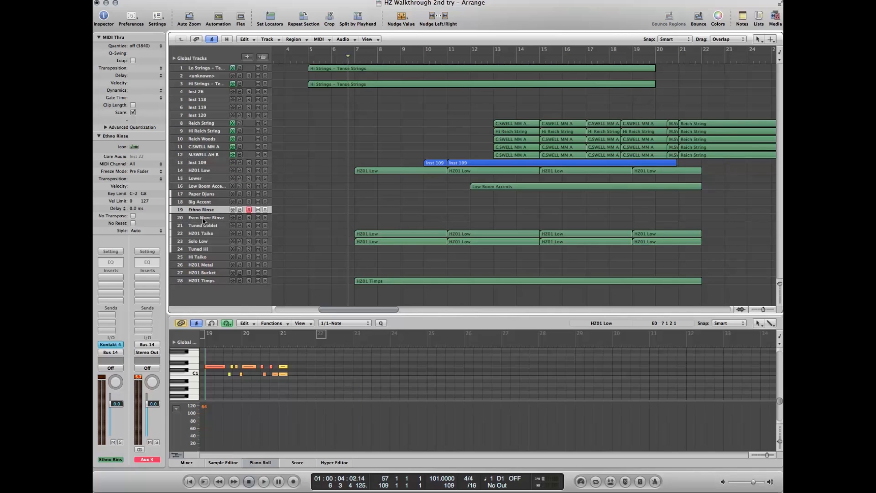
click(207, 218)
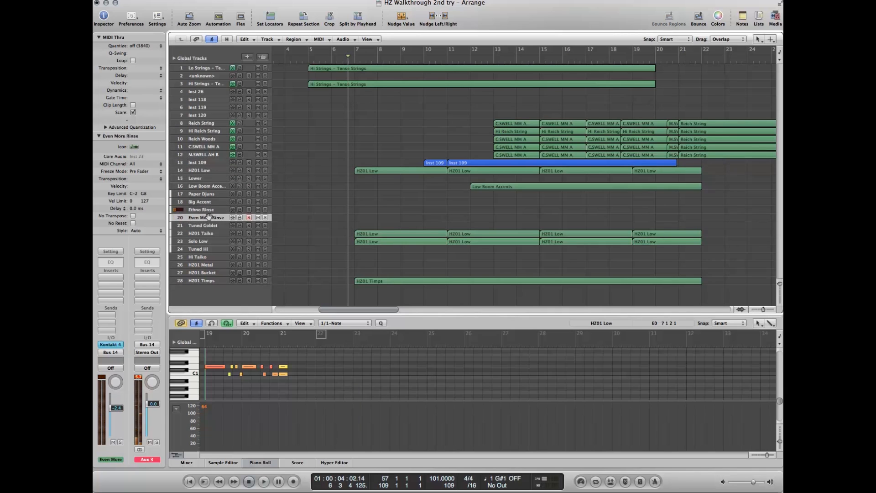
click(208, 225)
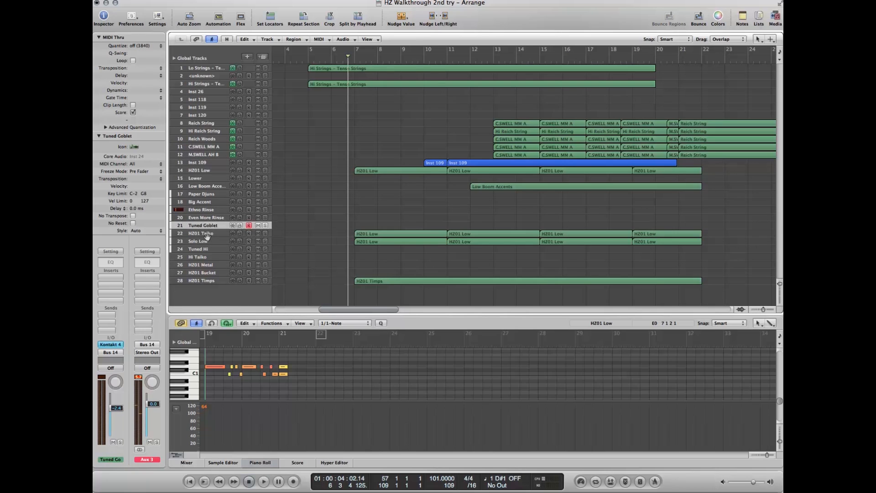
click(206, 240)
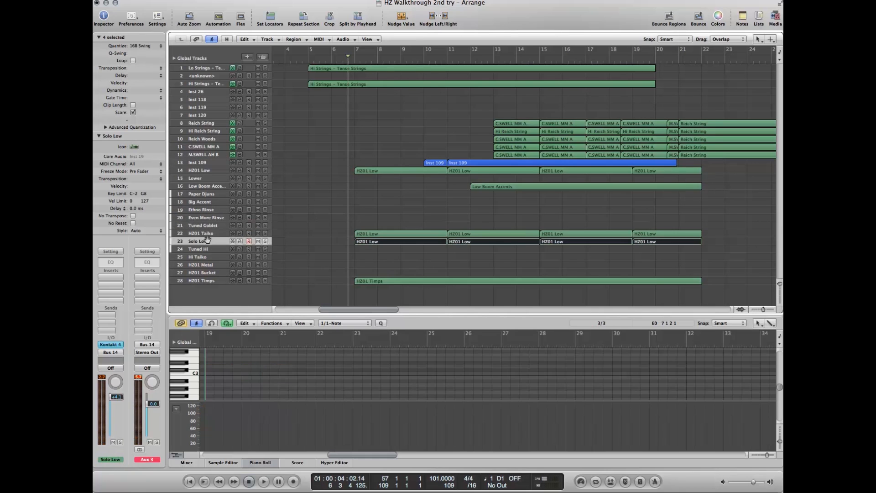
click(208, 248)
click(203, 256)
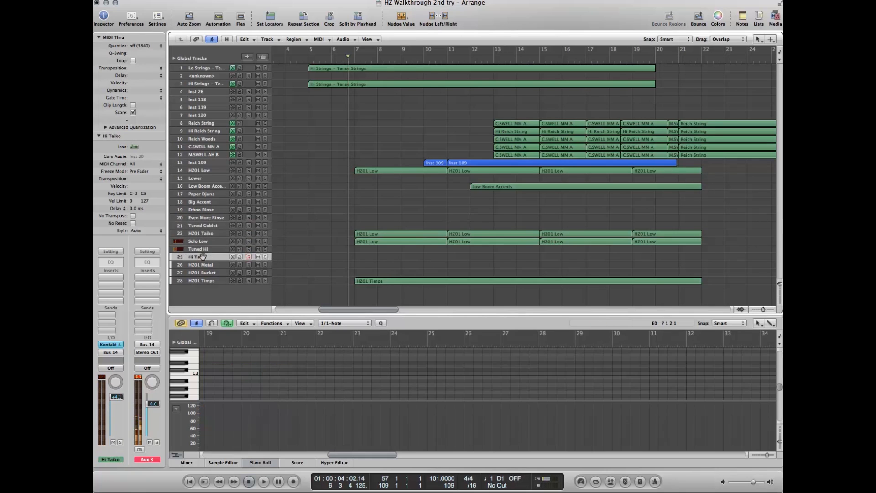
click(210, 263)
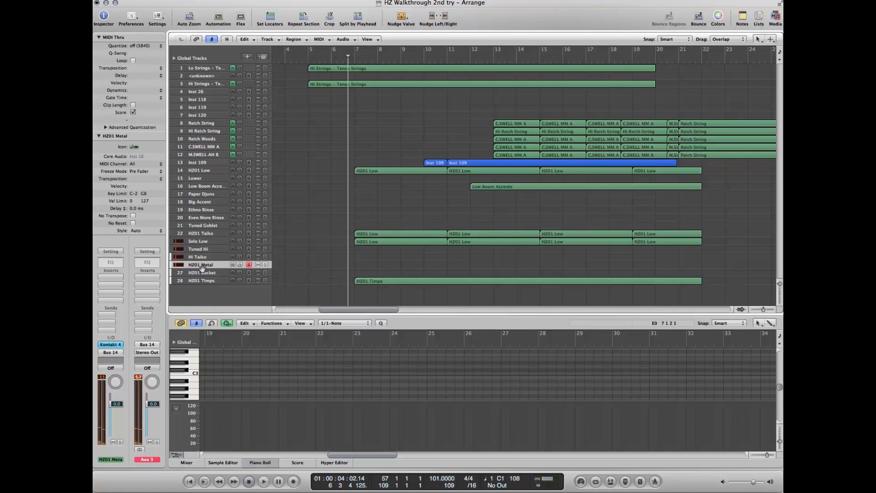
click(212, 272)
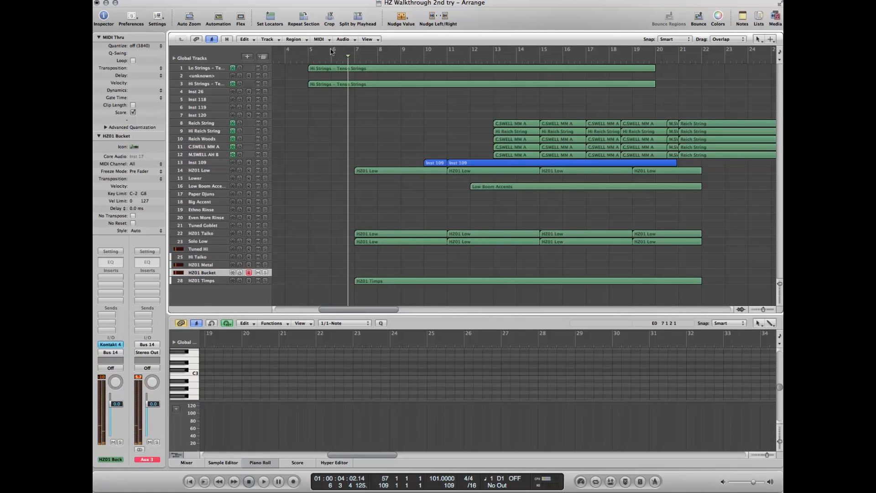
Place the playhead at the start of bar 7 and turn on cycle mode.
key(period)
key(comma)
key(period)
key(slash)
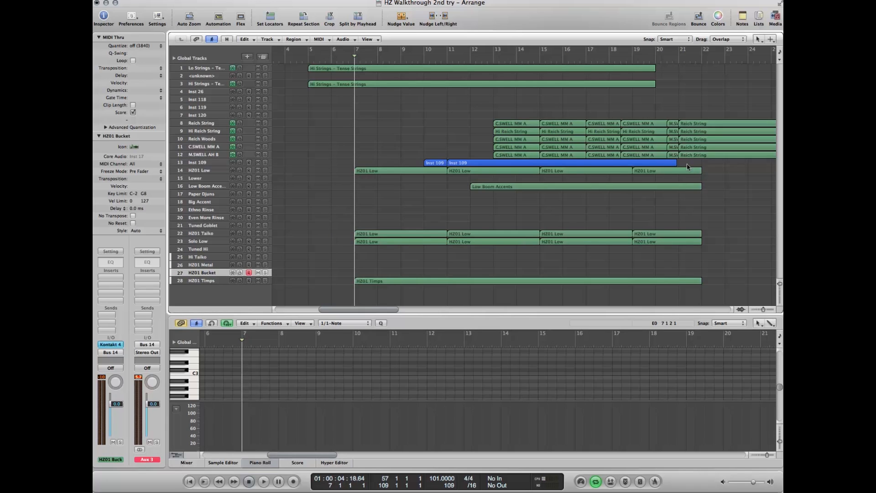
Split the HZ01 Timps region at bar 19 and delete everything from bar 19 on the HZ01 Low, HZ01 Taiko, Solo Low and HZ01 Timps tracks.
drag(705, 309, 666, 166)
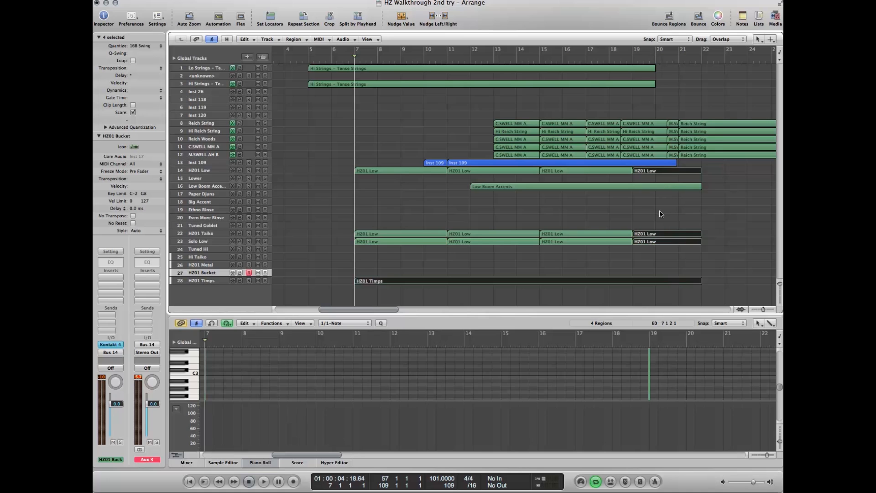
click(636, 283)
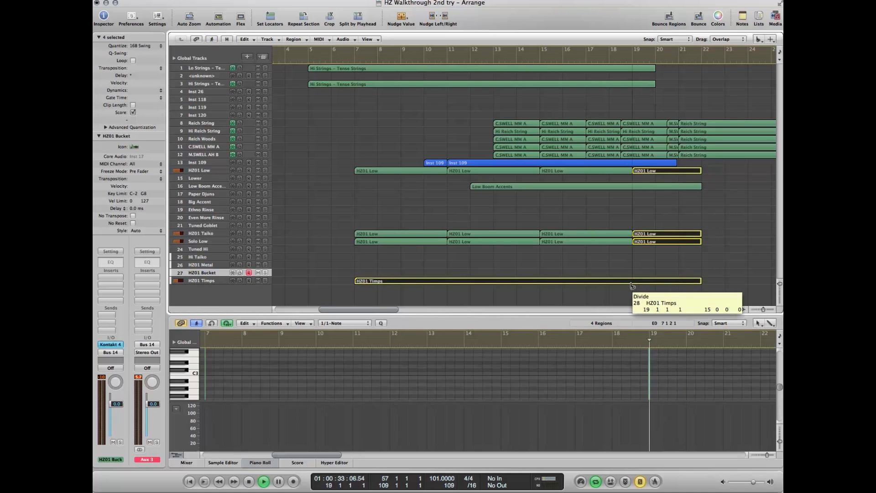
key(Delete)
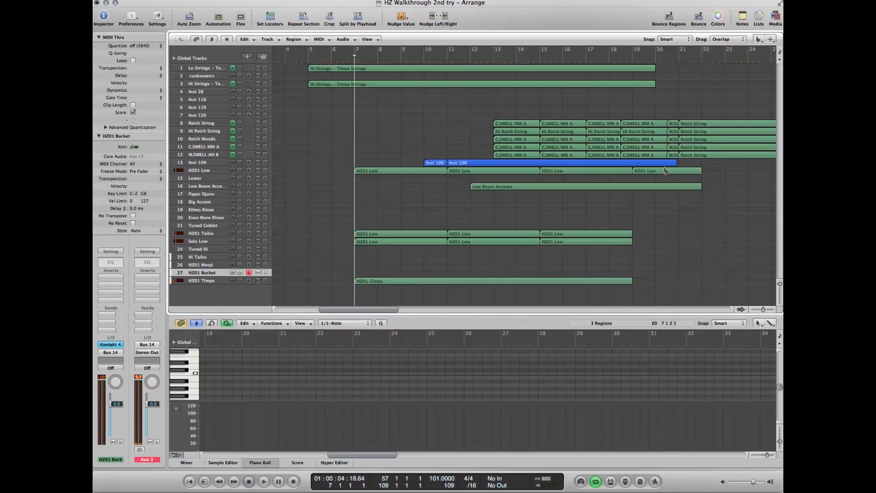
click(665, 172)
key(Delete)
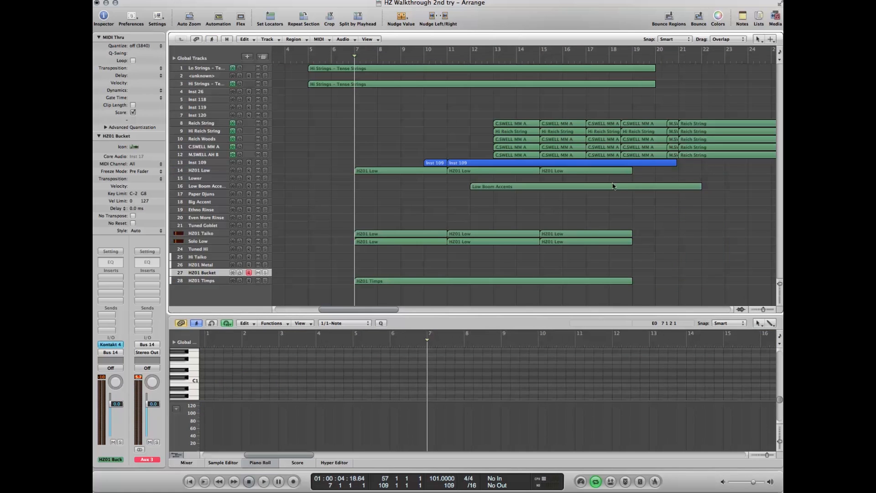
Move all HZ01 Low, HZ01 Taiko, Solo Low and HZ01 Timps regions two bars later to start at bar 9.
drag(544, 177, 372, 169)
drag(378, 213, 664, 296)
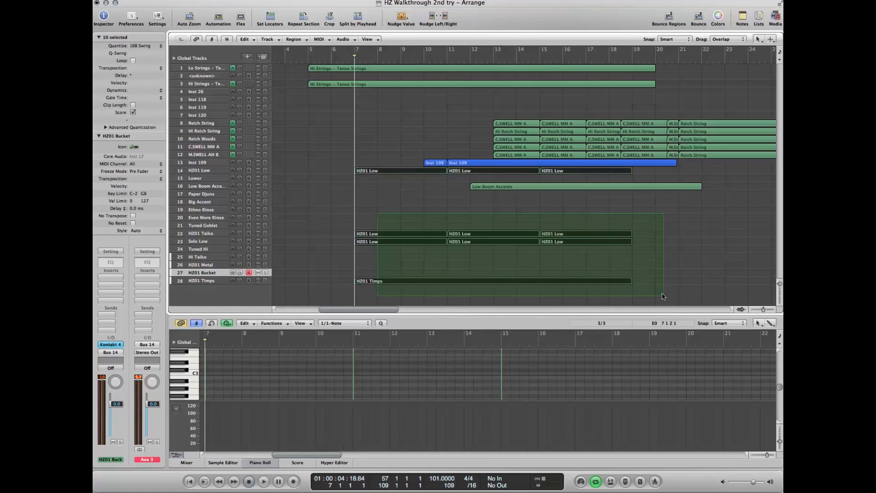
drag(574, 235, 620, 235)
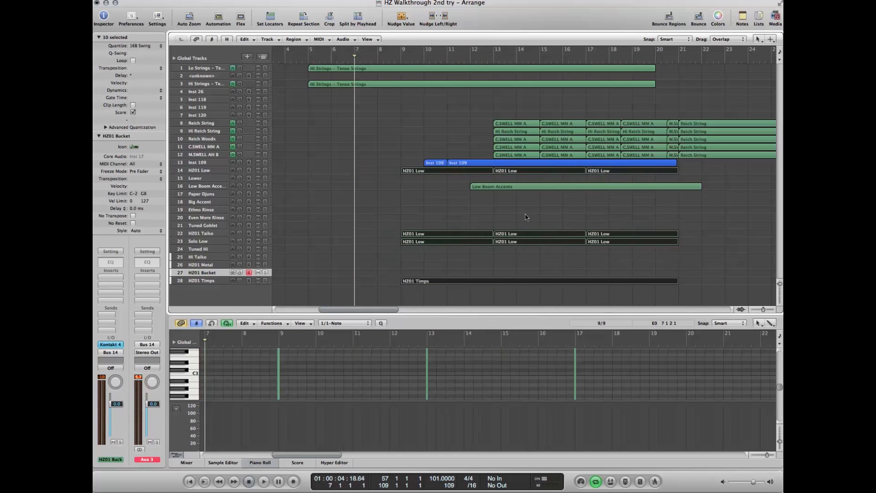
drag(369, 159, 408, 249)
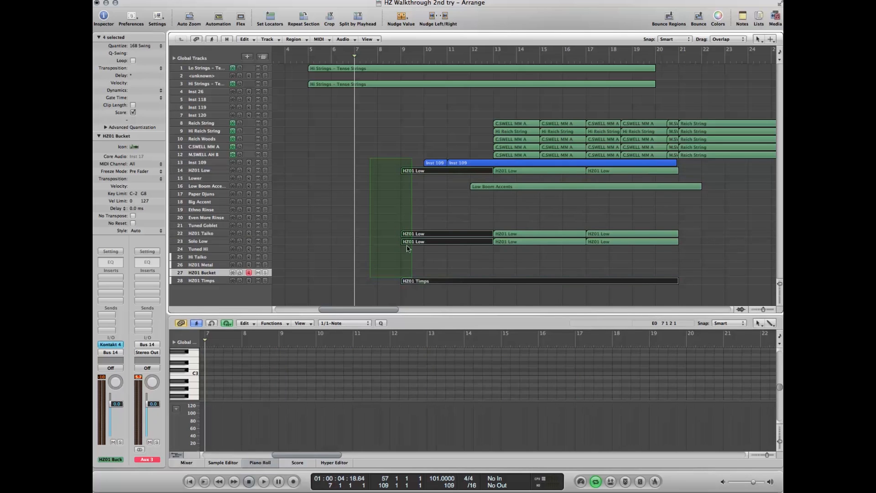
drag(417, 170, 390, 241)
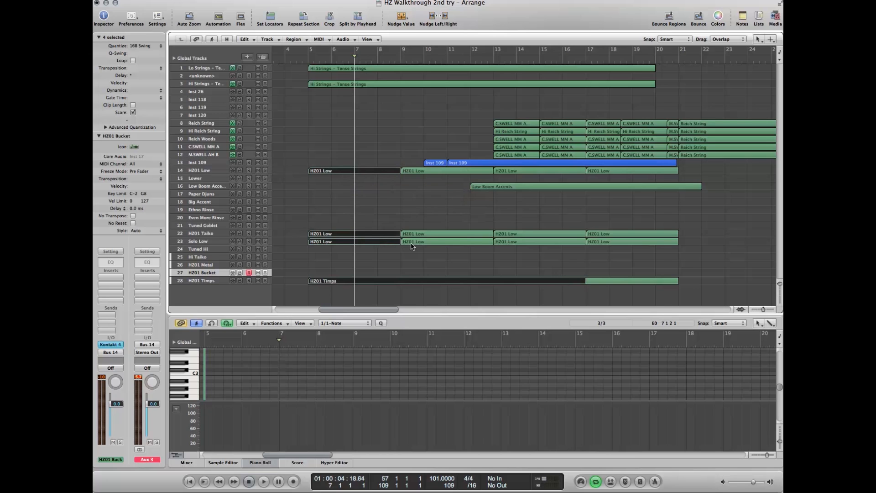
key(Delete)
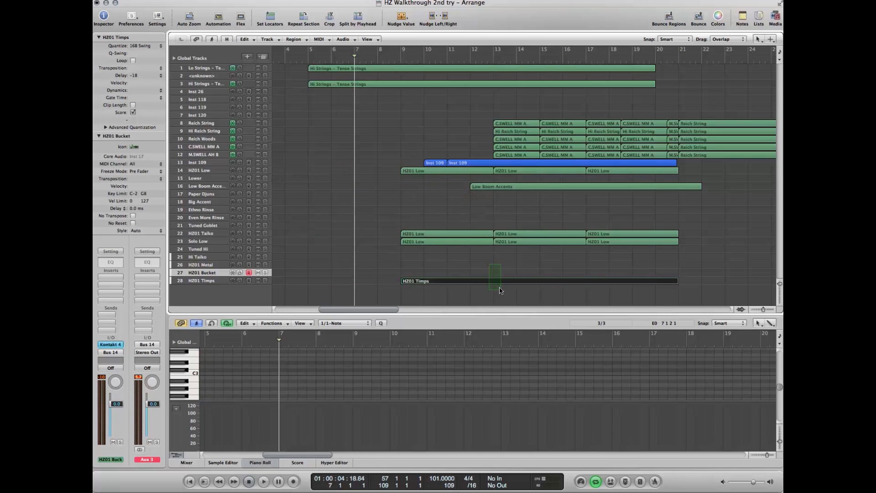
Split the HZ01 Timps region at bar 13 and place two-bar copies of the opening regions on all four percussion tracks from bar 7 to bar 9.
click(498, 281)
click(500, 275)
click(500, 280)
drag(499, 282, 493, 282)
drag(412, 284, 345, 176)
drag(397, 171, 377, 172)
Cycle bars 7 to 9 and play back the four lead-in regions with their velocity offset set to -45.
click(347, 52)
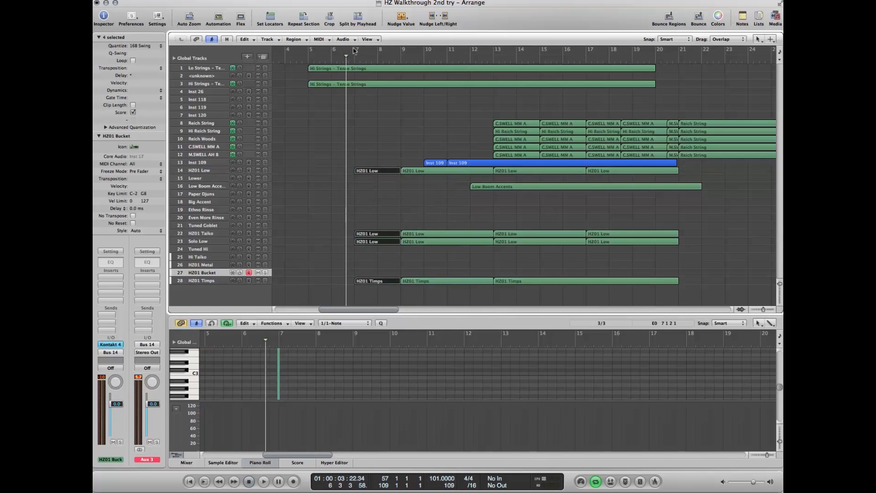
drag(359, 48, 402, 49)
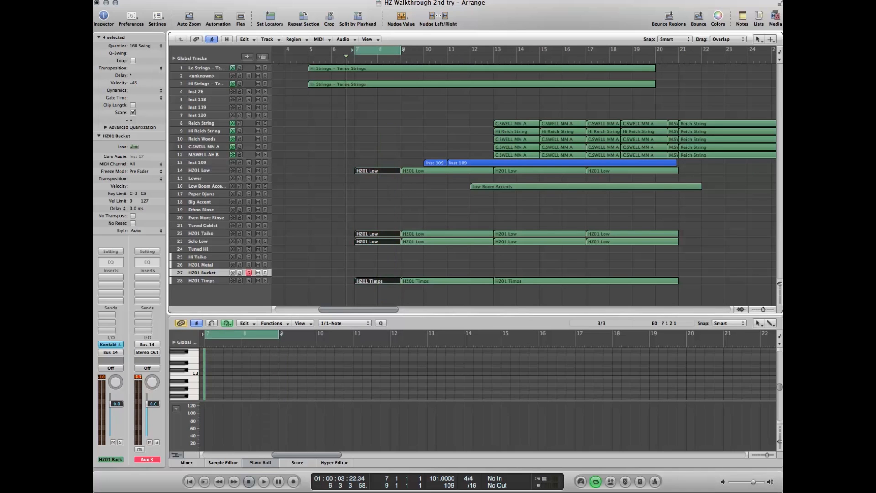
key(space)
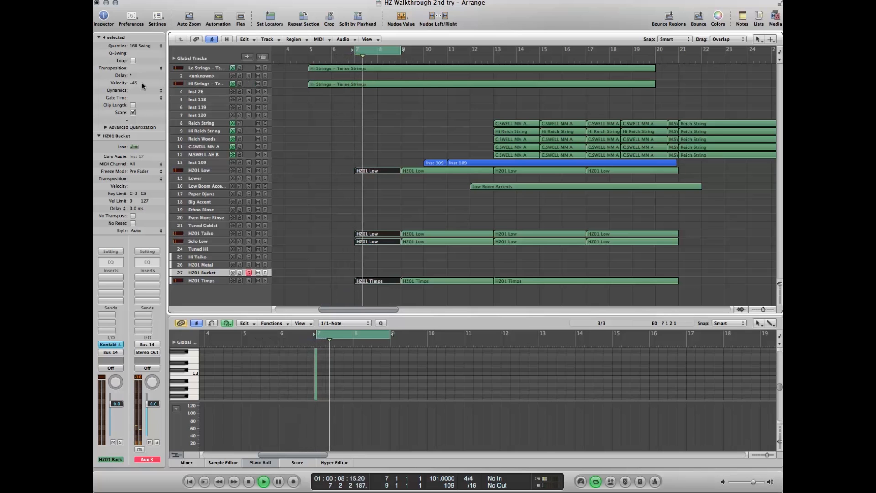
Delete the two HZ01 Timps regions between bar 7 and bar 13.
drag(332, 261, 378, 292)
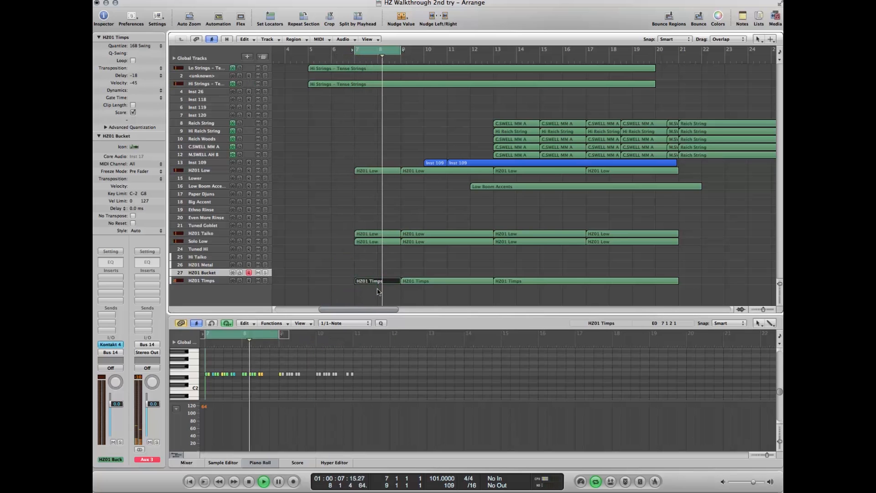
key(Delete)
click(411, 281)
key(Delete)
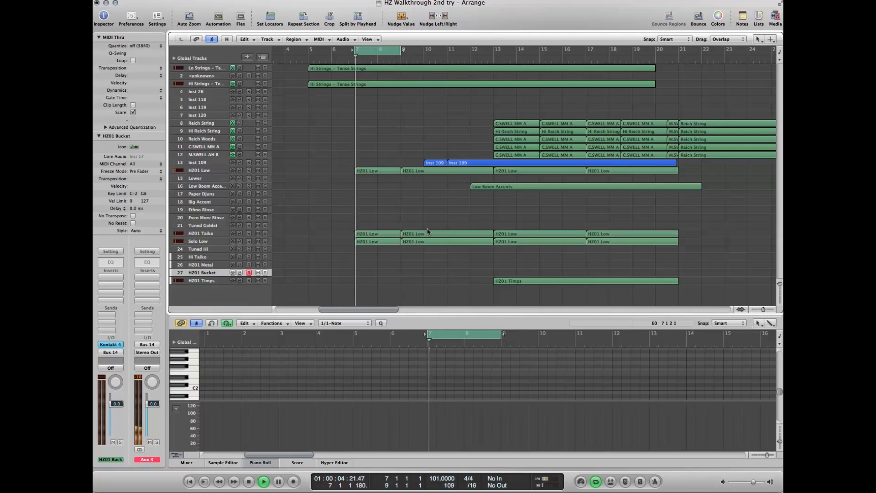
Cycling bars 7 to 13, set the velocity offset of the HZ01 Low, HZ01 Taiko and Solo Low regions at bar 9 to -14, and turn cycling off.
drag(403, 50, 499, 56)
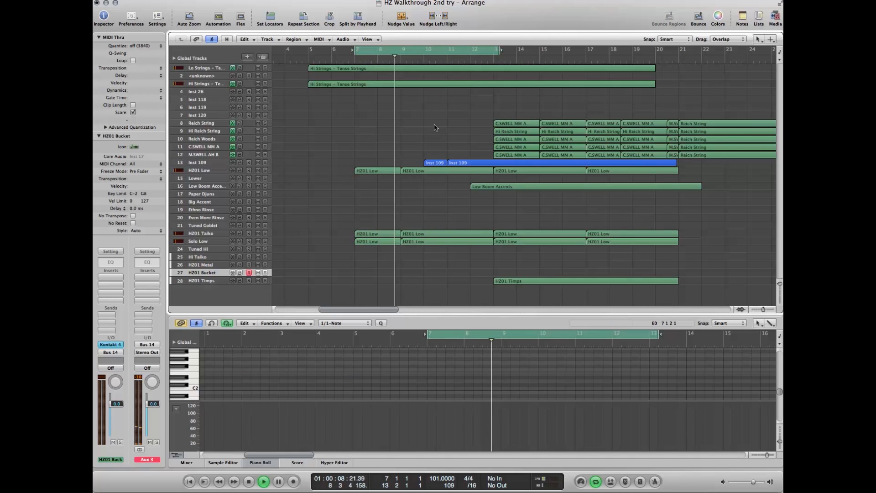
drag(429, 255, 419, 172)
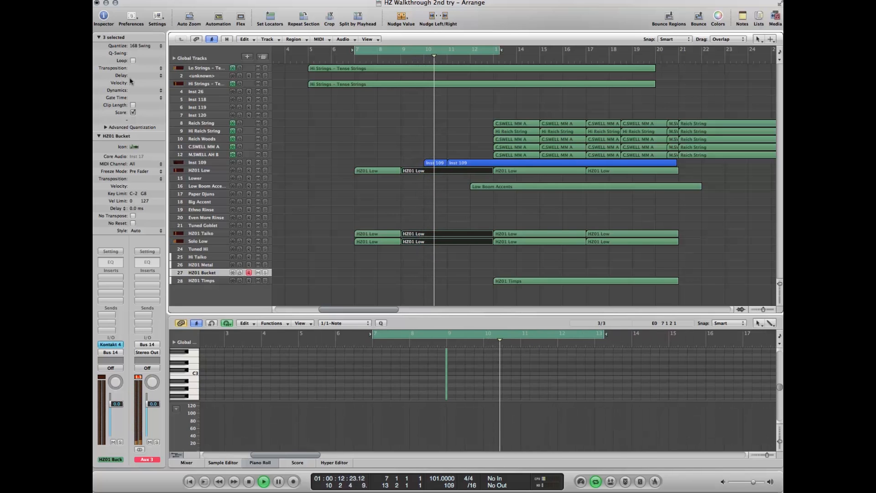
drag(135, 83, 133, 94)
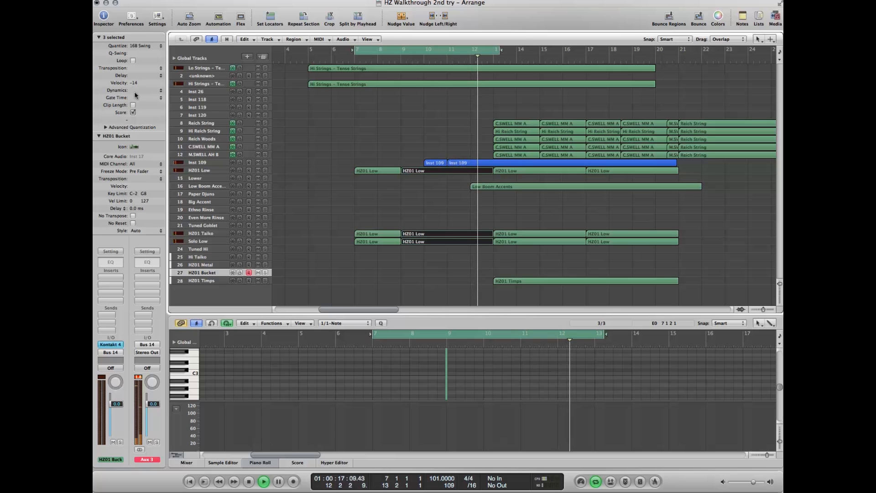
click(446, 50)
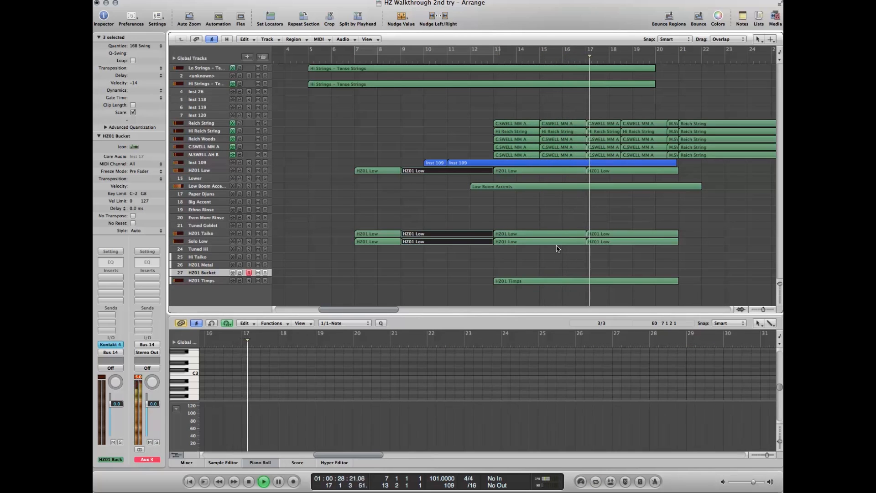
Split the HZ01 Timps region at bar 17 and place a two-bar timps region from bar 11 to bar 13.
click(588, 280)
click(586, 282)
key(Escape)
key(Escape)
click(518, 259)
drag(530, 285, 483, 284)
drag(539, 283, 484, 281)
key(Delete)
key(super+z)
key(super+z)
key(super+z)
drag(538, 280, 487, 287)
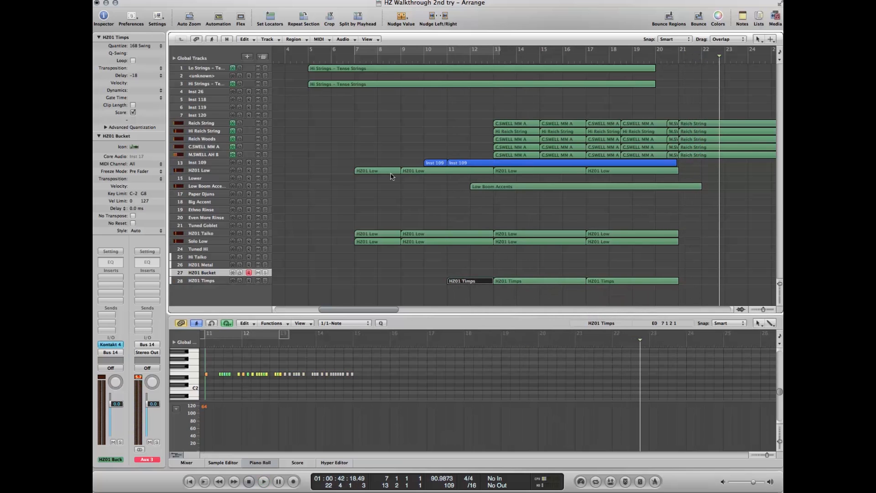
In the HZ01 Low lead-in region, move the five notes after the opening note half a bar later and lower their velocity by 30.
click(332, 58)
key(space)
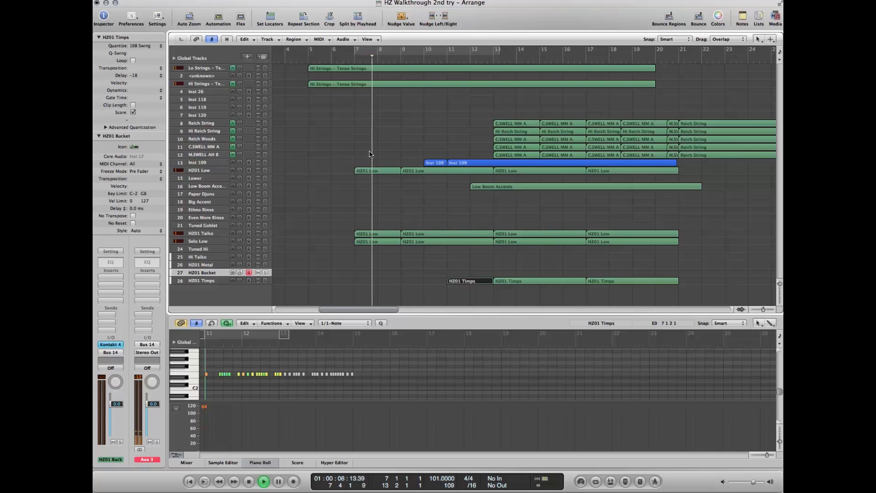
drag(369, 140, 372, 244)
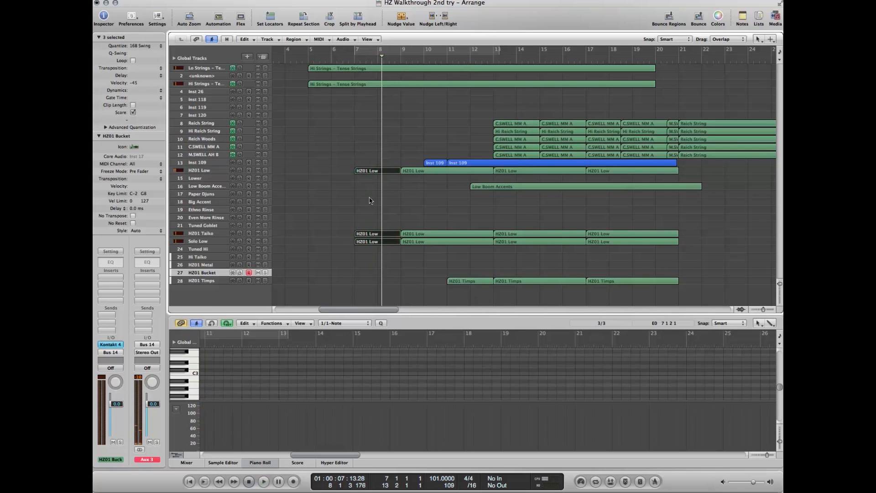
click(370, 172)
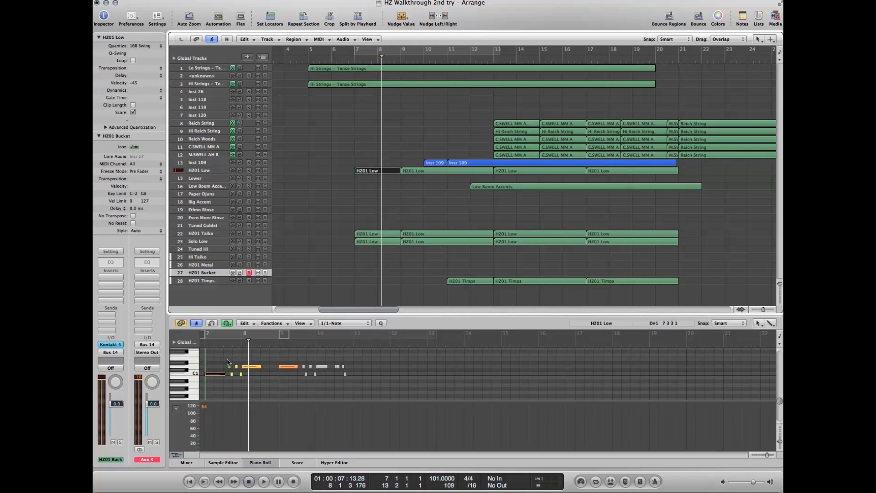
drag(227, 353, 269, 366)
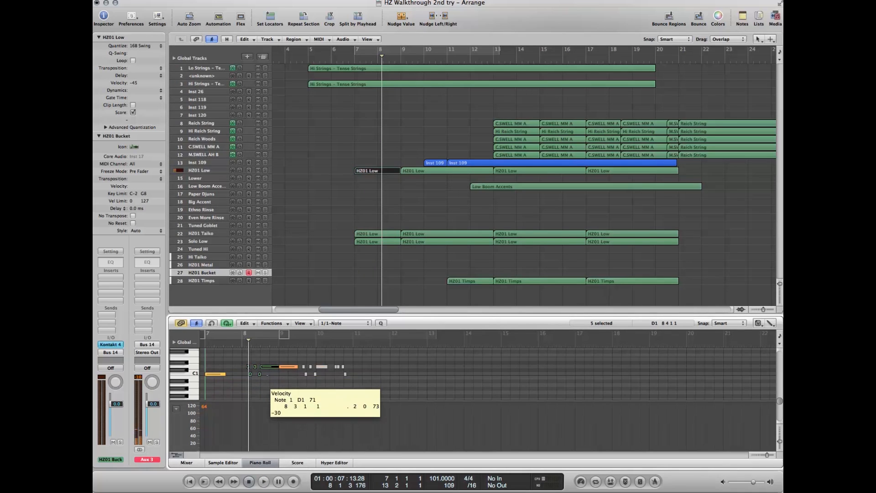
Readjust the velocity of the five moved HZ01 Low notes while playing back the lead-in from just before bar 7.
click(346, 57)
key(space)
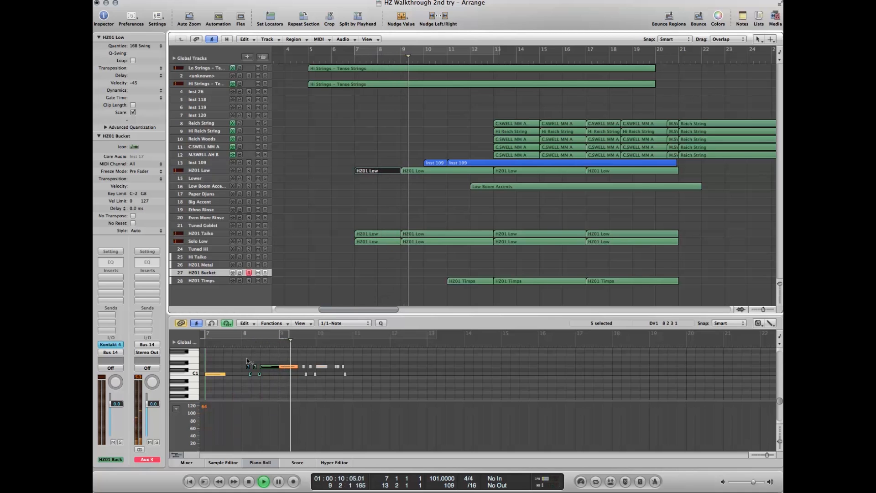
drag(264, 367, 264, 366)
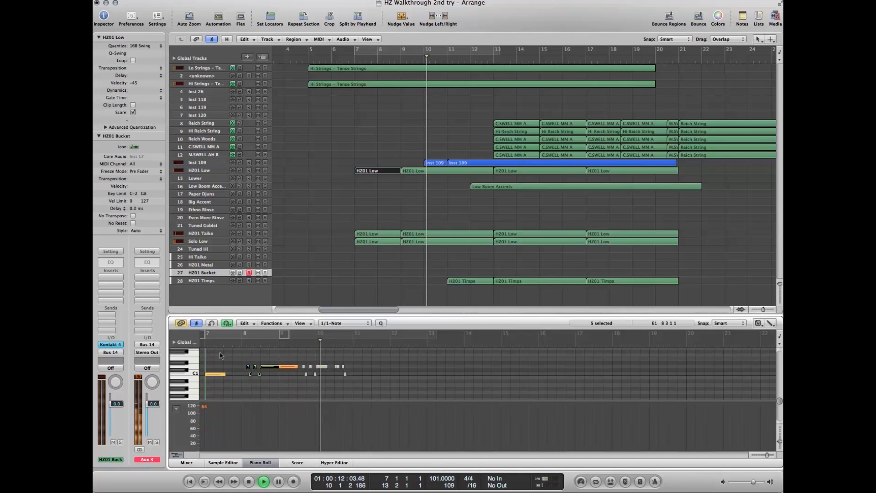
key(space)
key(space)
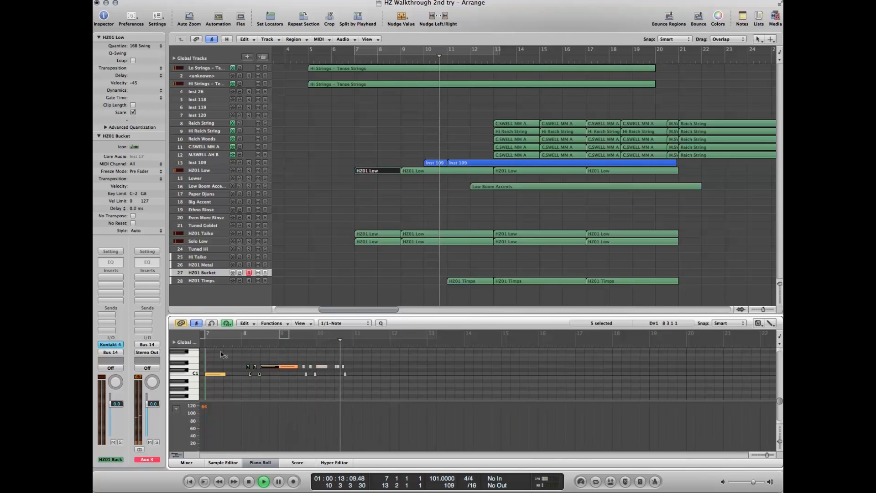
click(202, 343)
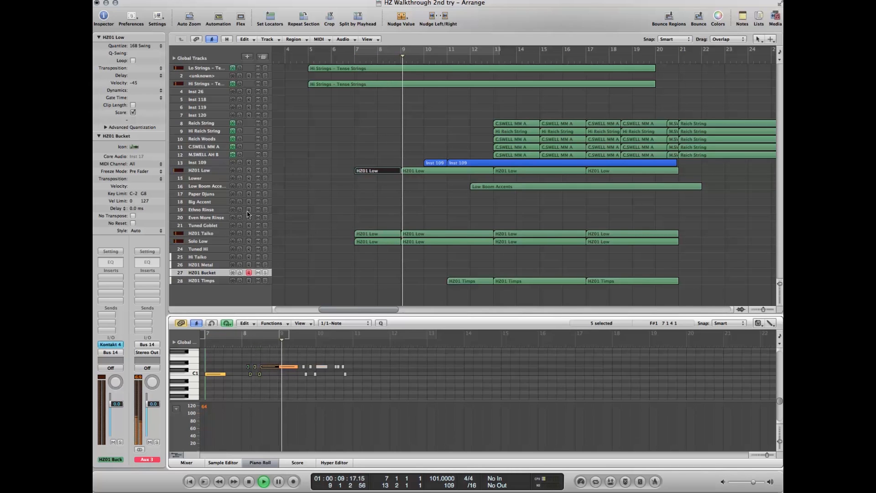
Select the Lower track and examine the Low Hits (HZ) patch in its Kontakt instrument.
click(208, 184)
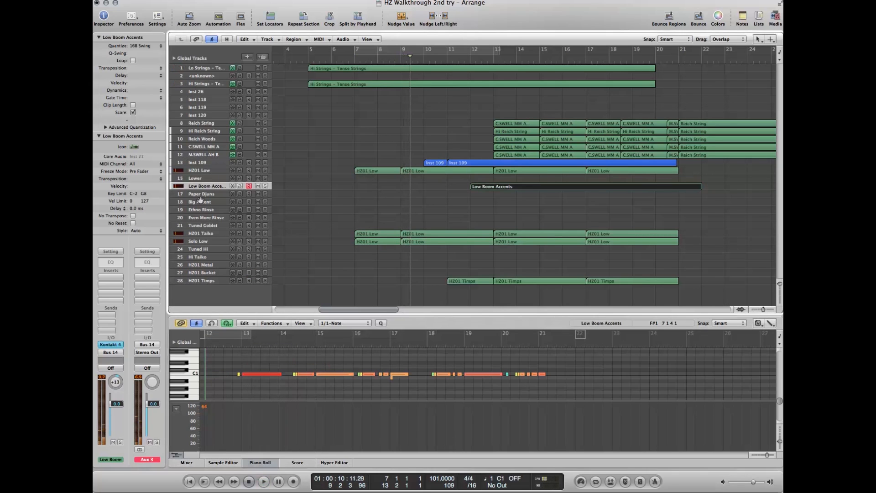
click(210, 177)
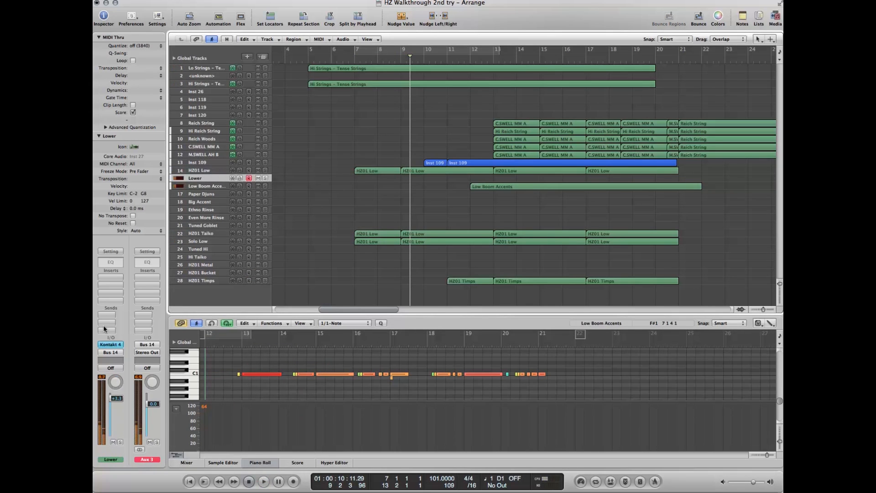
click(107, 343)
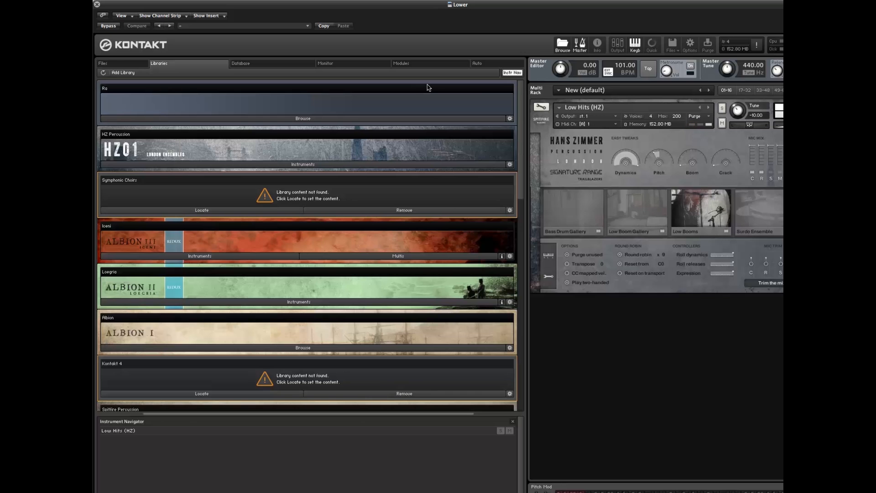
drag(554, 6, 371, 12)
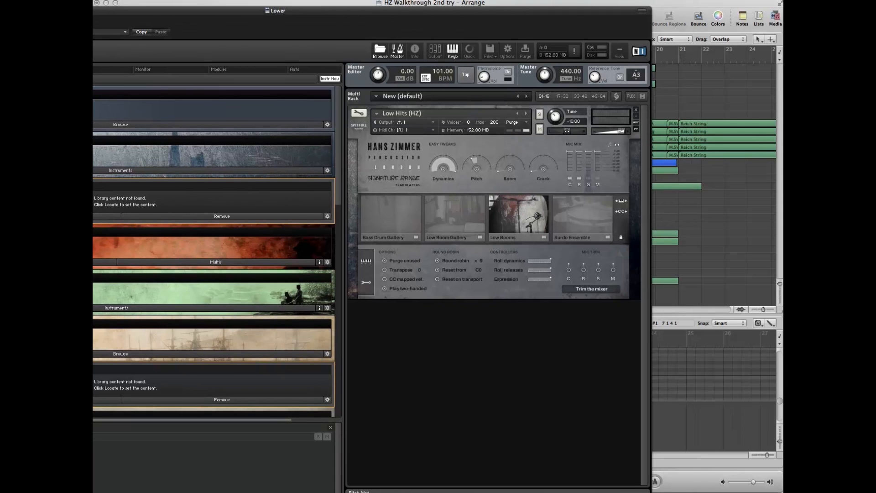
key(super+w)
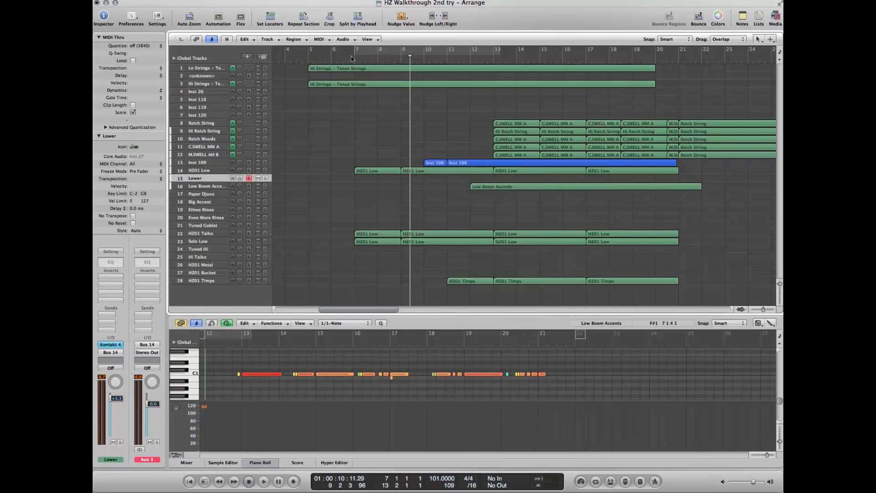
Record low hits C1, D1 and C1 on the downbeats of bars 7, 8 and 9 on the Lower track.
key(r)
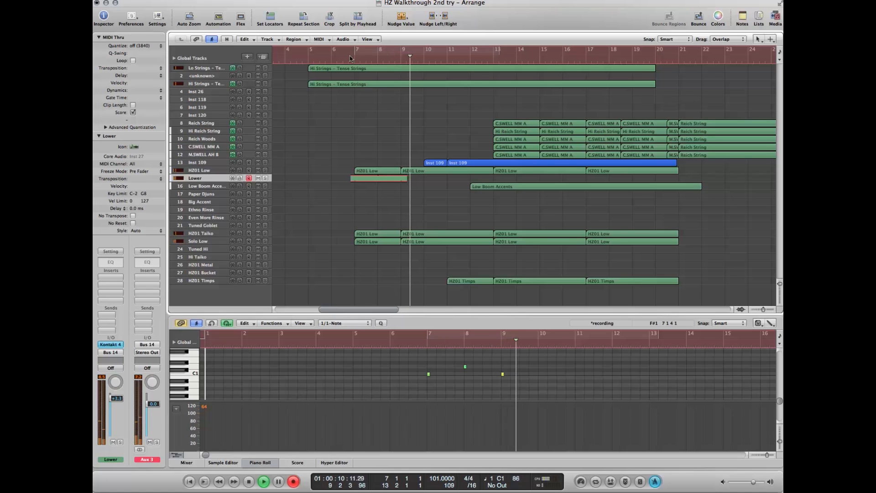
key(space)
scroll(367, 169, right, 1)
key(space)
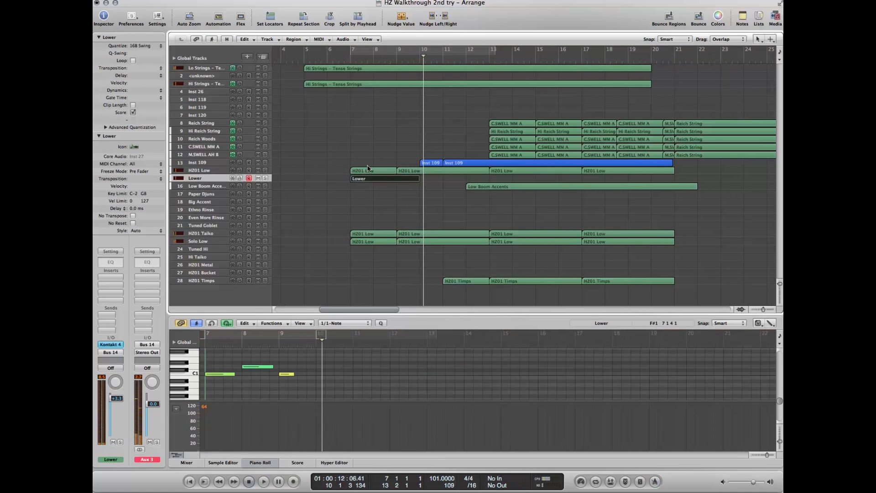
Delete the five notes after the opening note in the HZ01 Low lead-in region and play back from just before bar 7.
click(367, 170)
drag(237, 361, 271, 382)
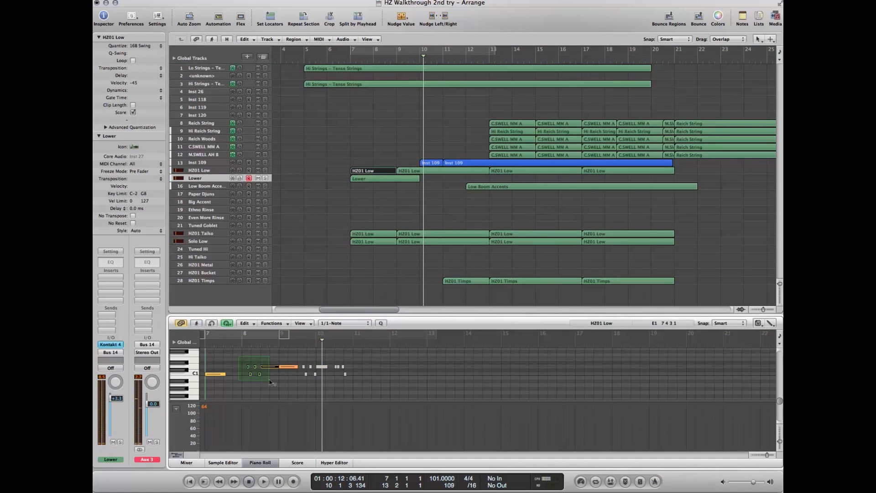
scroll(337, 95, left, 1)
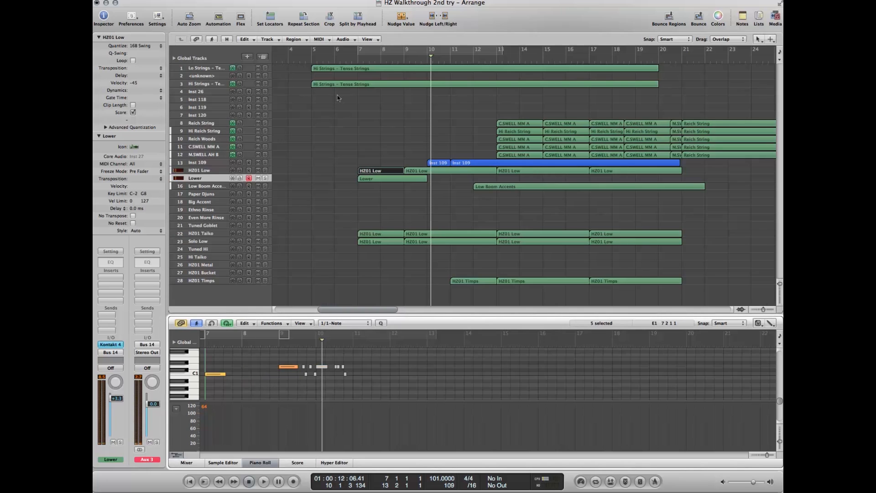
double_click(352, 58)
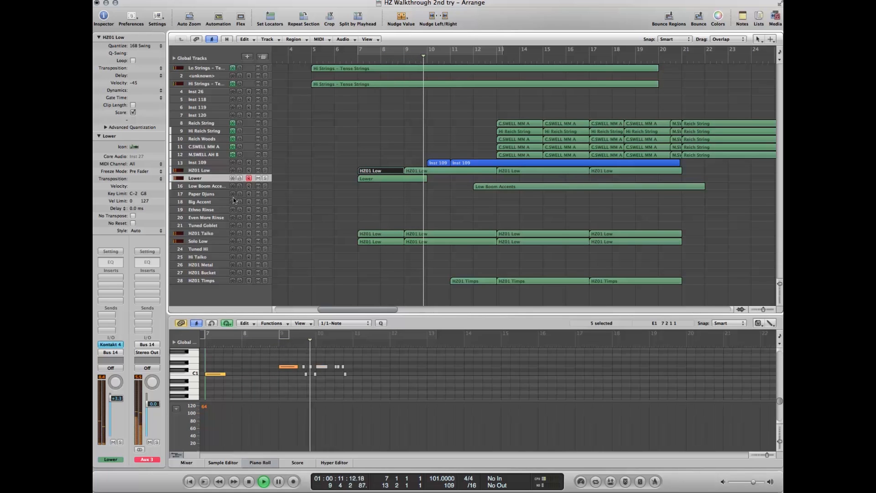
Record a C1 and D1 accent part on the Paper Djuns track from bar 12 to bar 22.
click(206, 194)
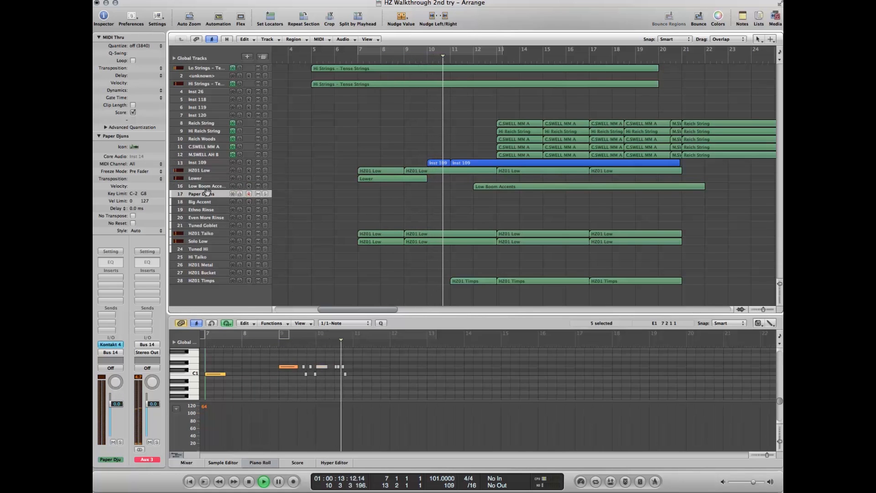
key(r)
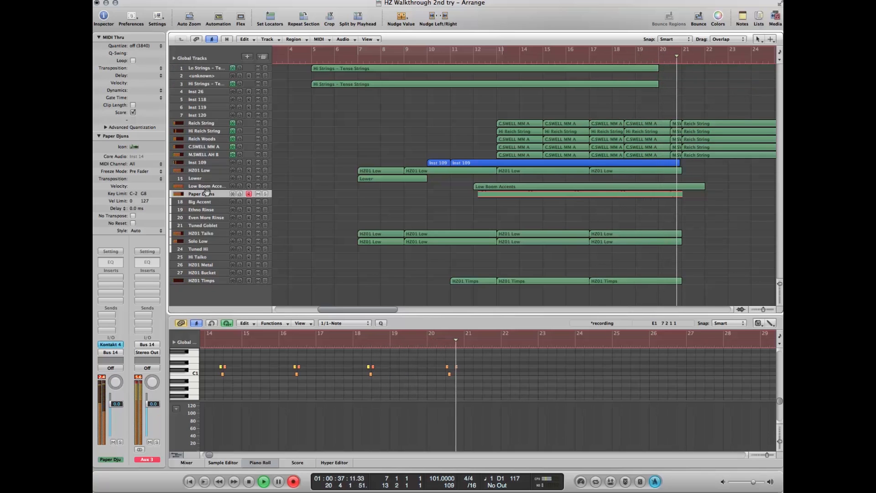
key(space)
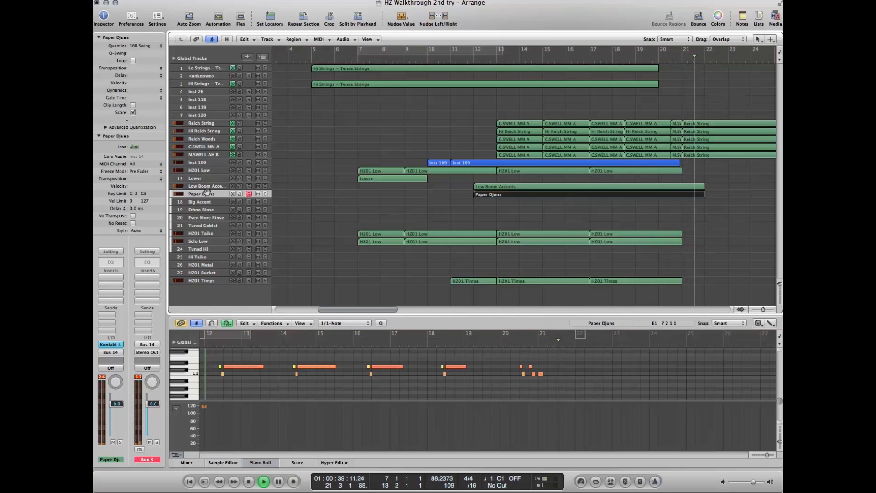
Split the Low Boom Accents and Paper Djuns regions at bar 17, shortening overlapping notes, and change the velocity offset of their first halves.
drag(560, 215, 563, 192)
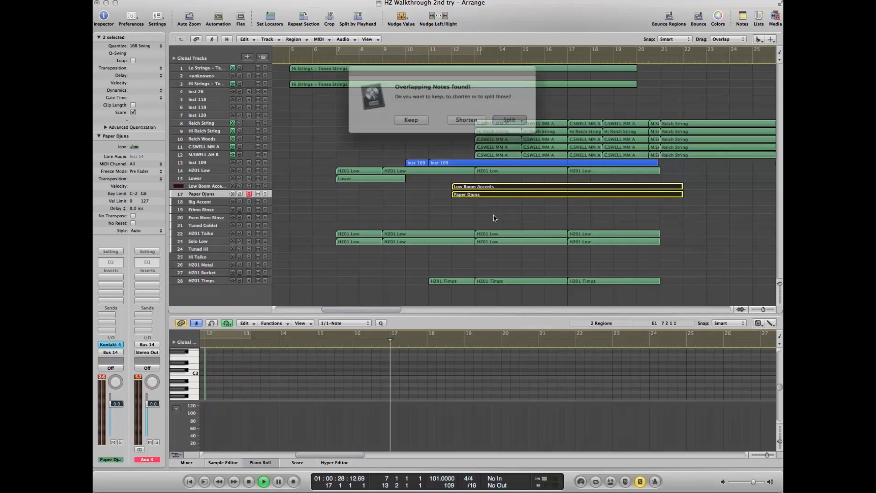
click(458, 121)
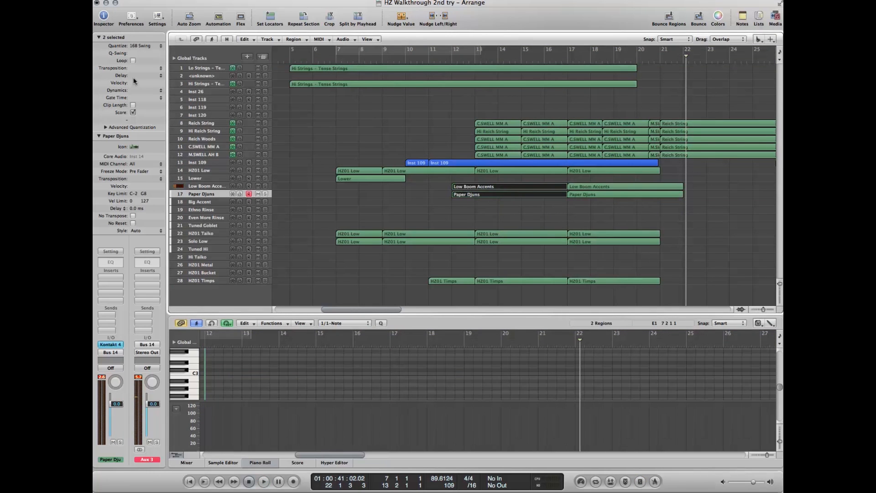
click(198, 185)
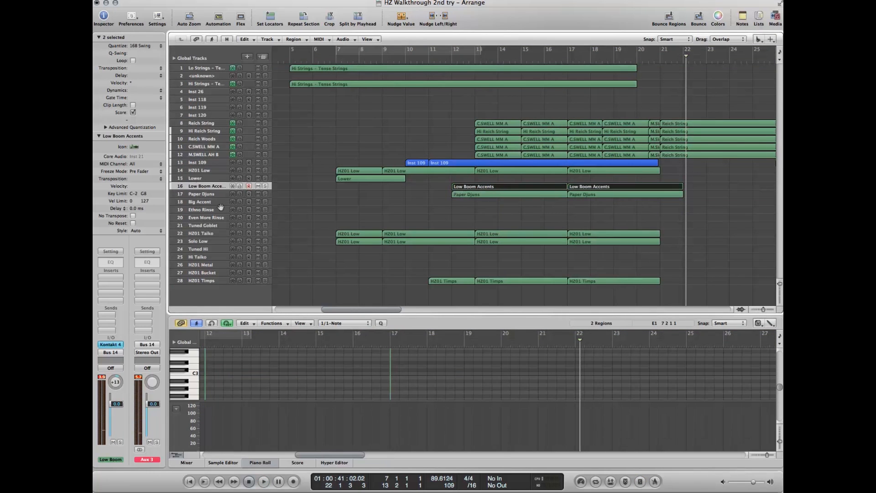
click(202, 193)
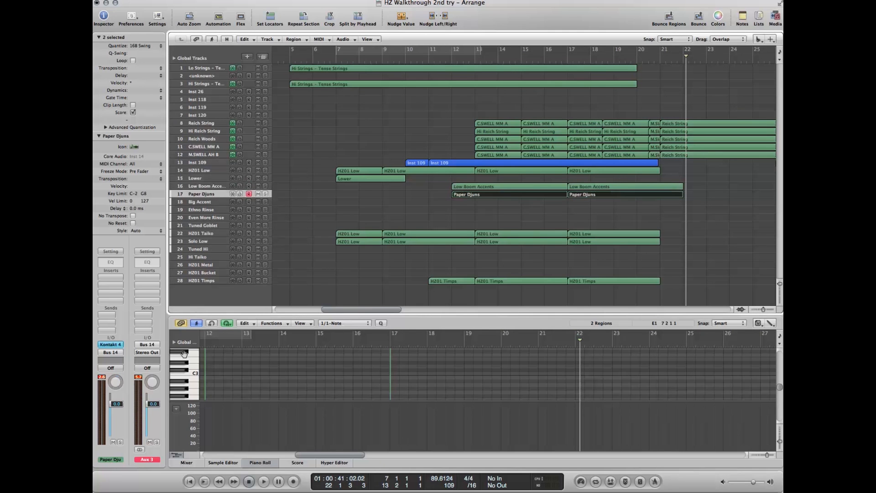
Inspect the Exotic Hits (HZ) Paper Djuns patch loaded on the Paper Djuns track and close the instrument.
click(107, 344)
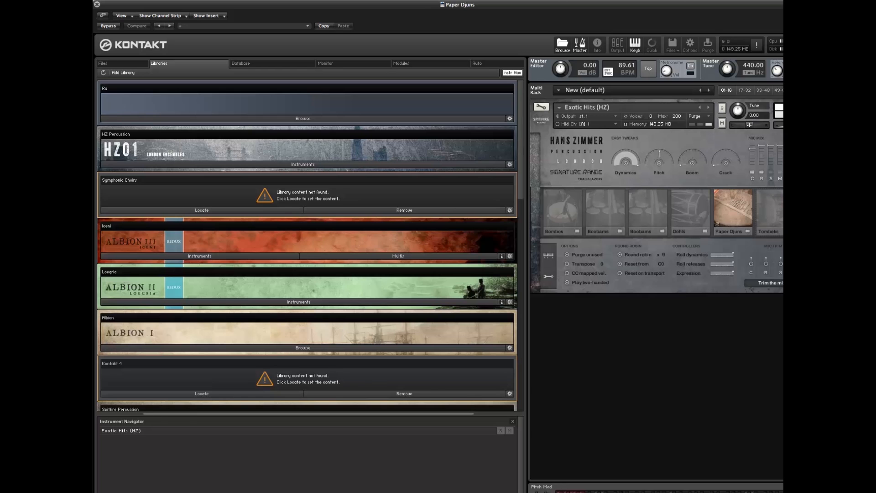
drag(597, 4, 337, 16)
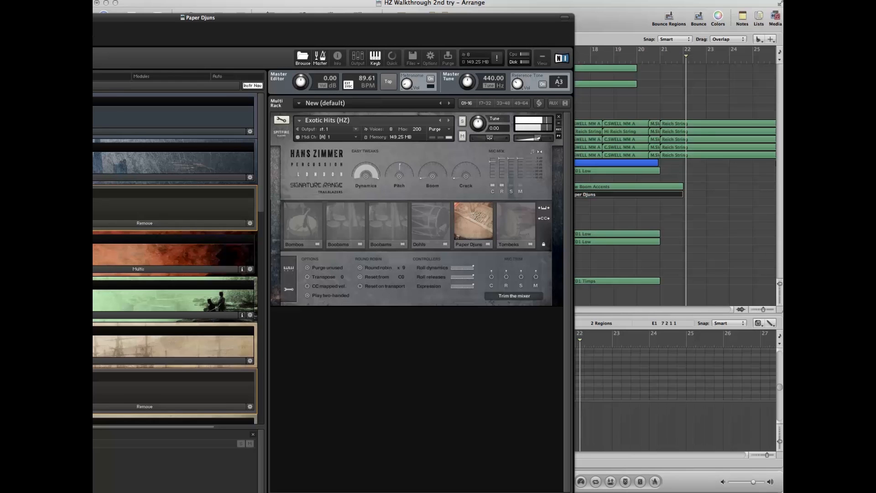
drag(55, 18, 409, 21)
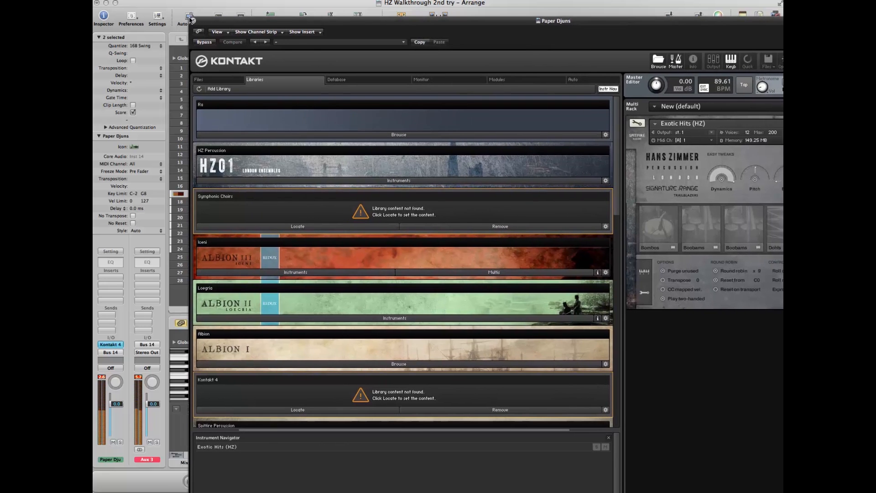
click(191, 20)
Pan Low Boom Accents to +13 and Paper Djuns to -21, and play the arrangement back from about bar 12 through bar 21.
click(231, 184)
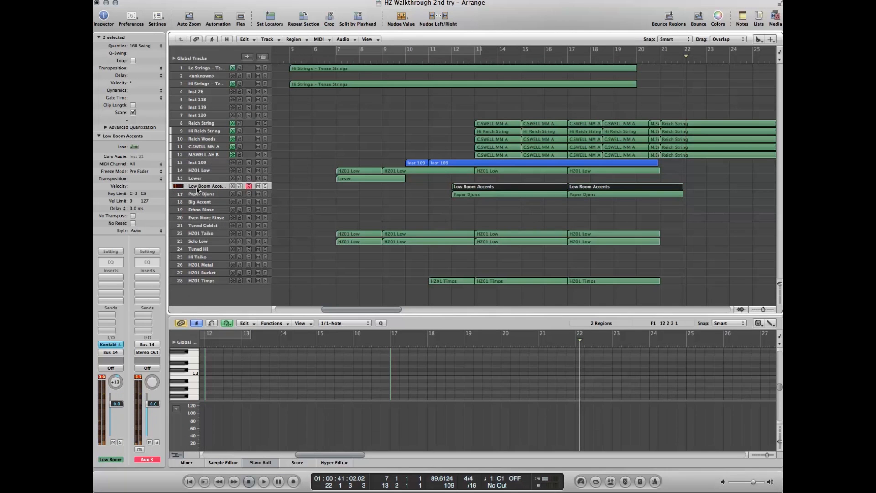
key(Down)
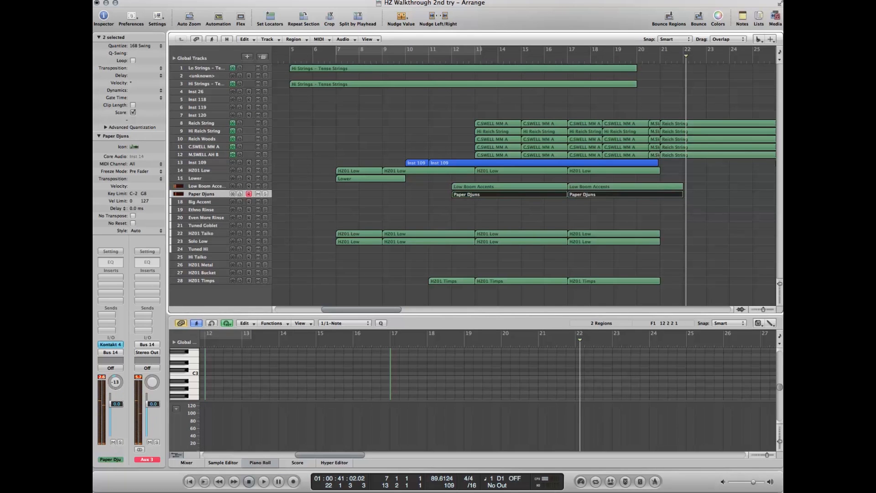
double_click(447, 58)
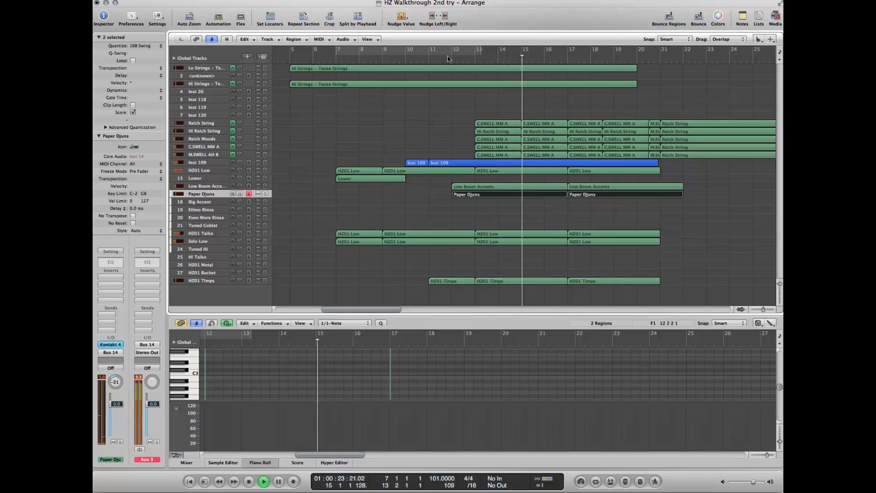
scroll(356, 137, right, 3)
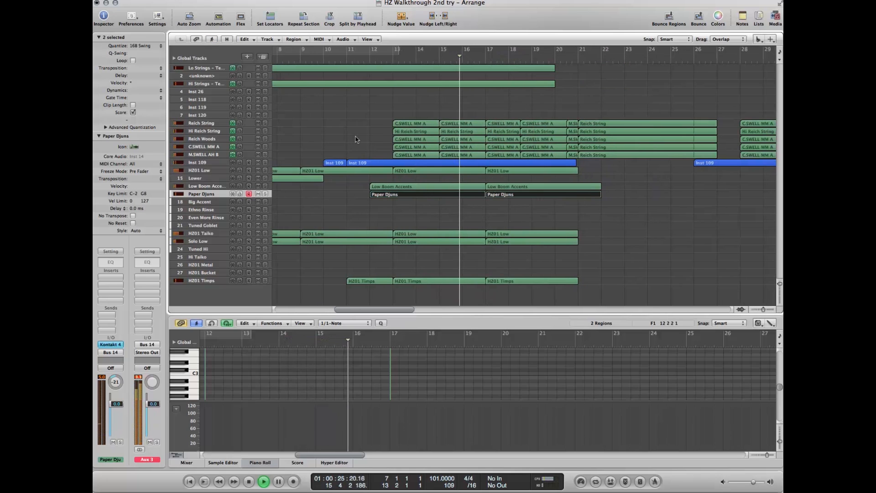
scroll(356, 139, right, 3)
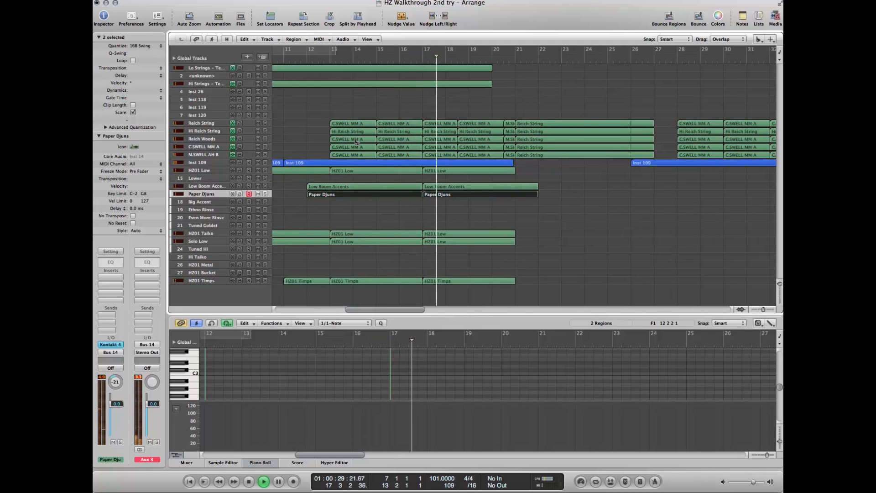
scroll(357, 142, right, 3)
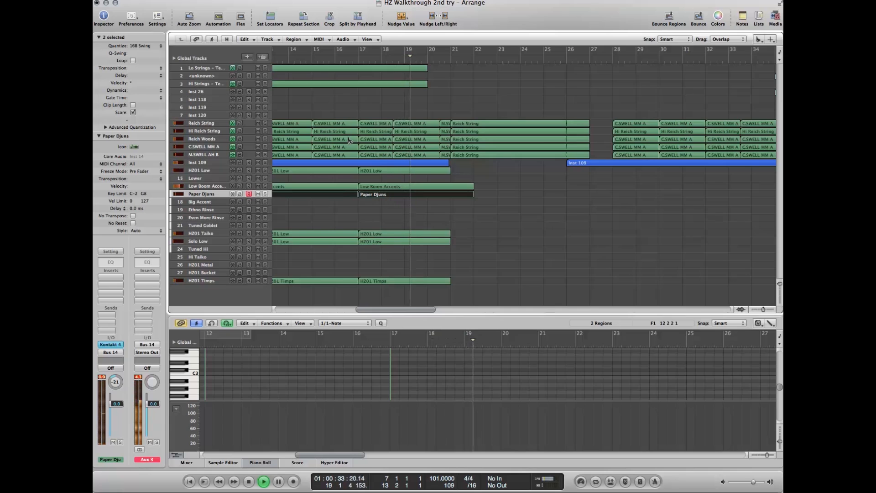
scroll(349, 140, right, 2)
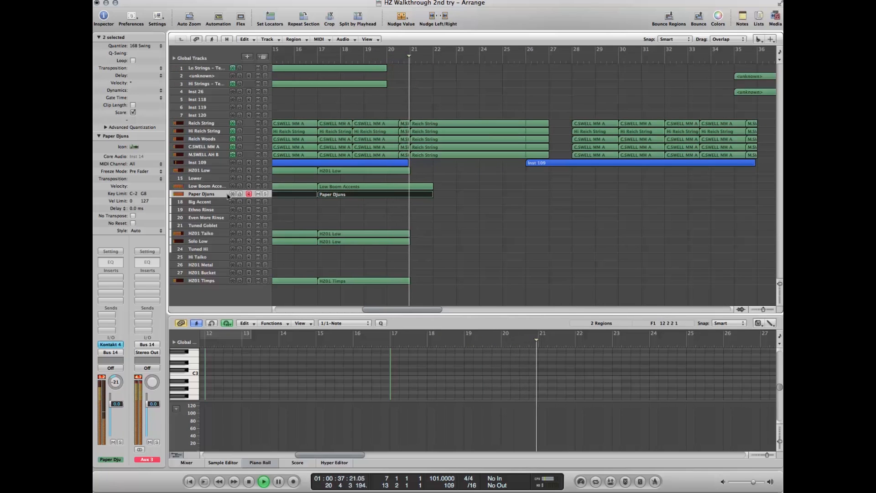
key(space)
Record a low C1 and D1 part on the Lower track from bar 21 to bar 26 and return the playhead to bar 21.
click(211, 202)
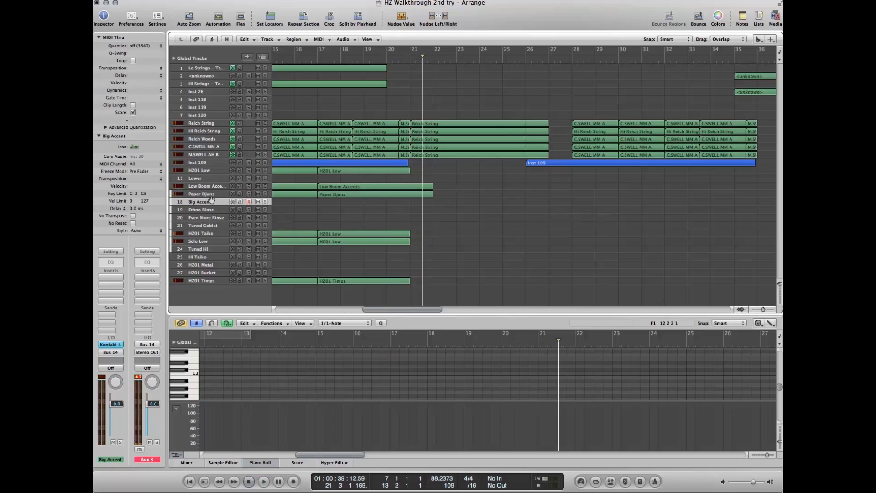
click(204, 193)
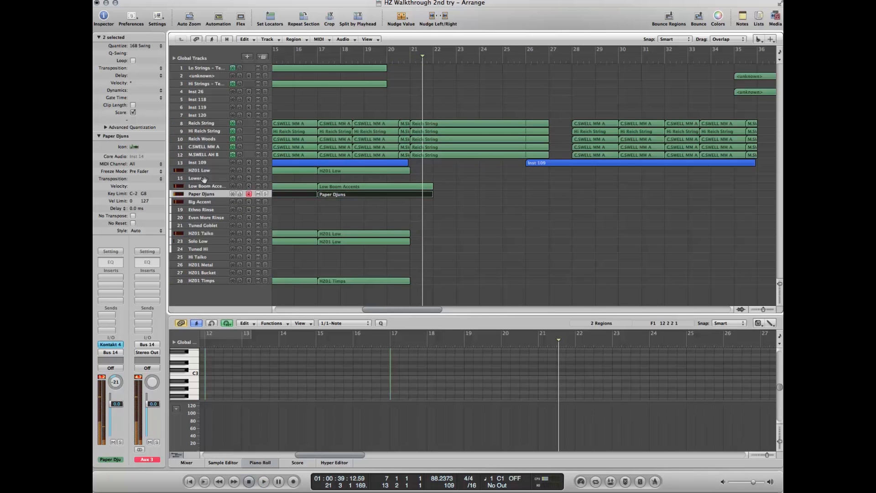
click(204, 179)
key(comma)
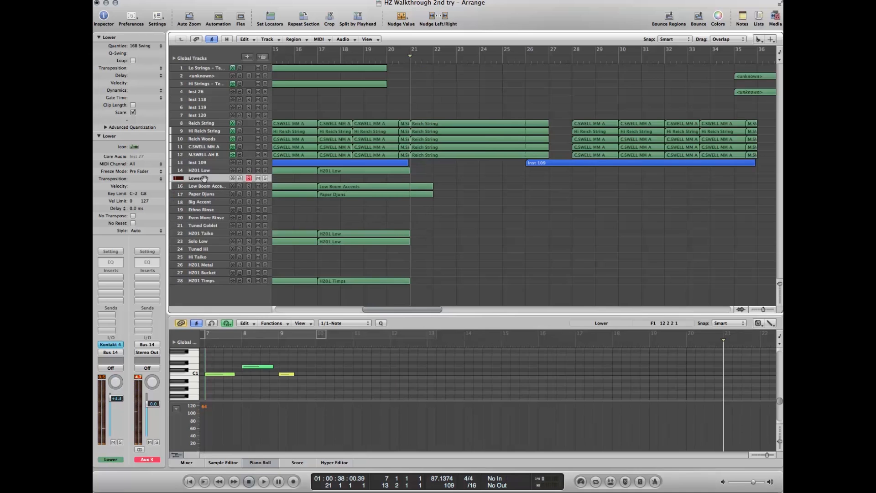
key(r)
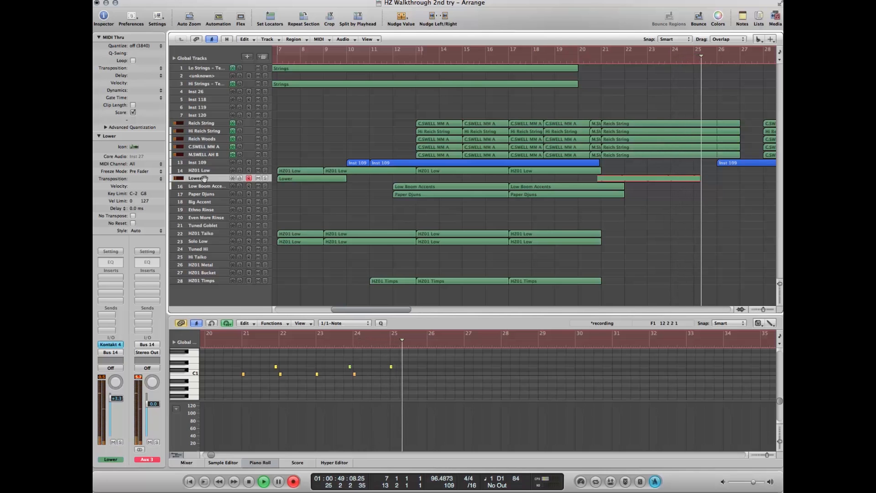
key(r)
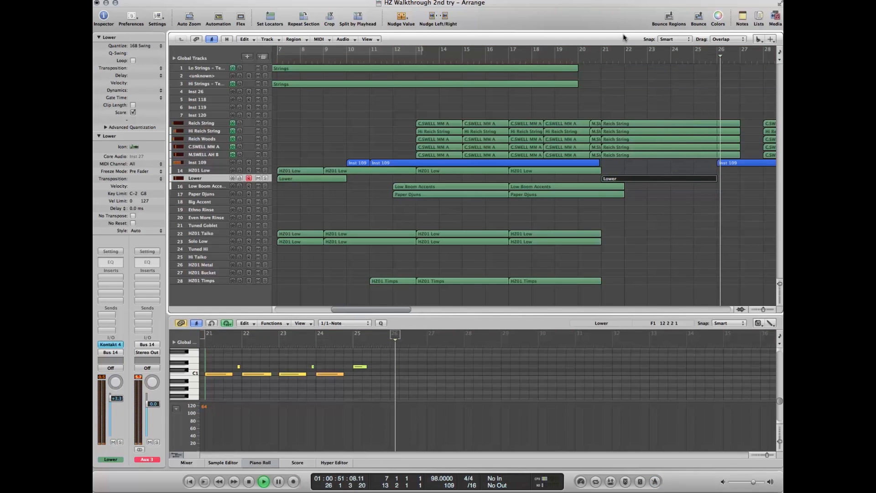
scroll(551, 99, right, 10)
key(space)
click(358, 58)
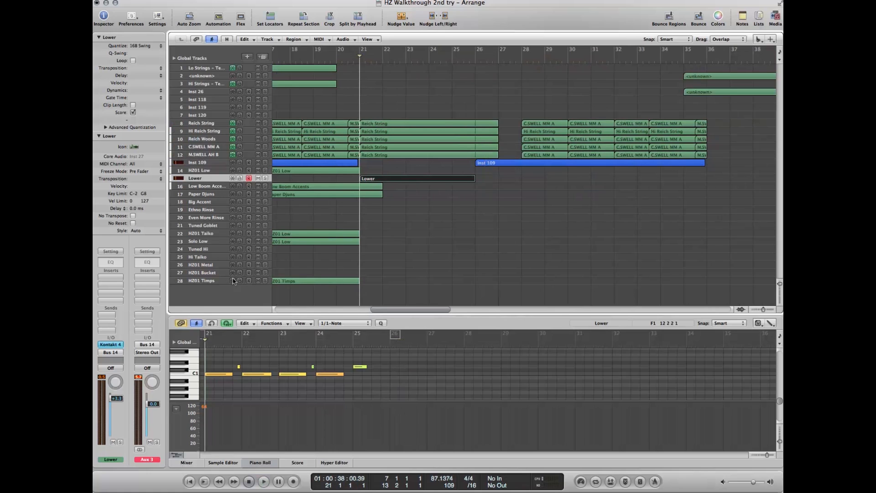
Inspect the Taiko Hits (HZ) patch loaded on the Tuned Hi track, and select the Hi Taiko track.
click(208, 248)
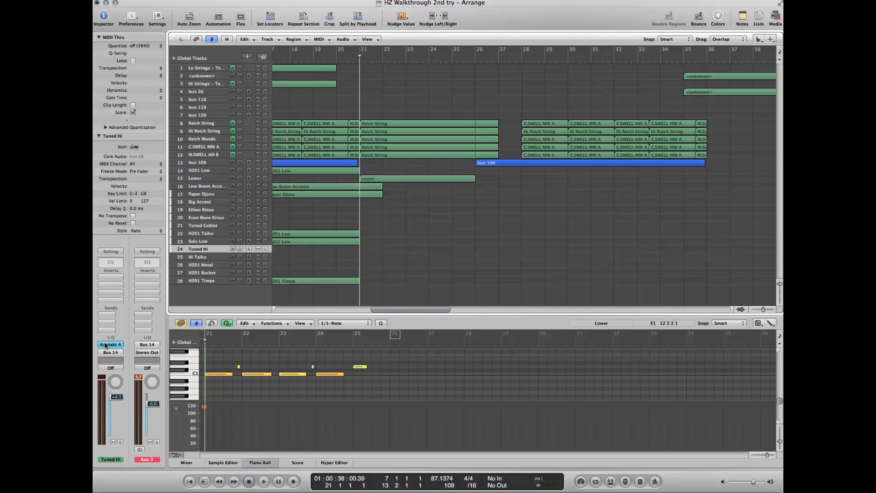
click(105, 344)
drag(632, 2, 422, 17)
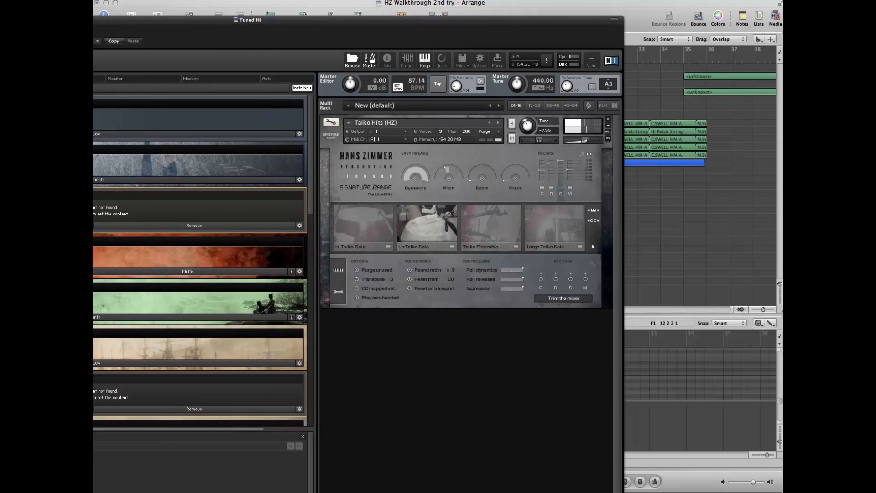
key(super+w)
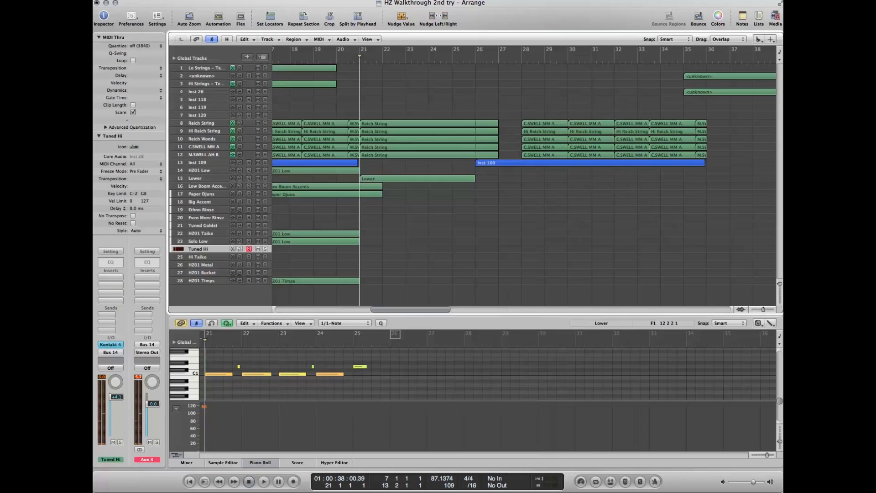
click(213, 257)
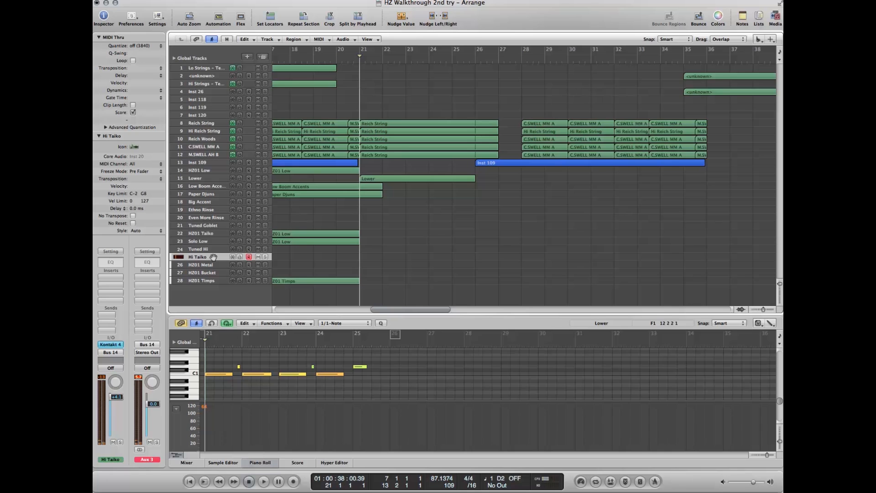
key(r)
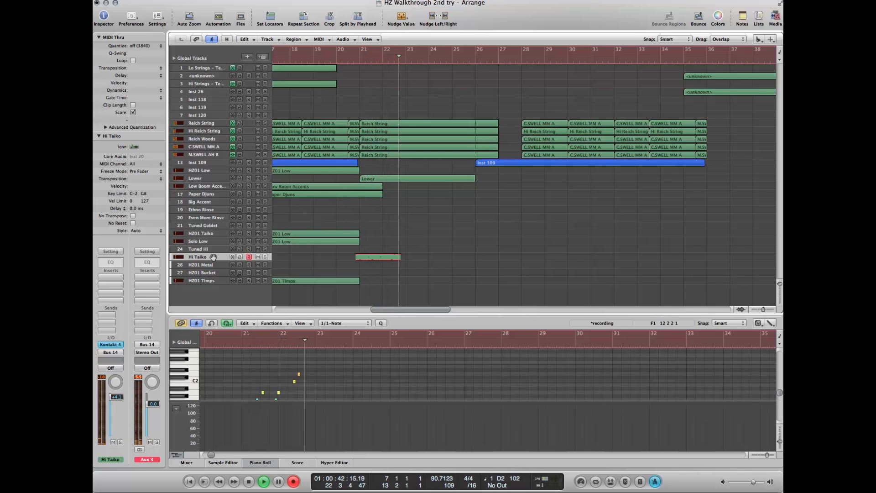
key(space)
key(Delete)
key(comma)
key(comma)
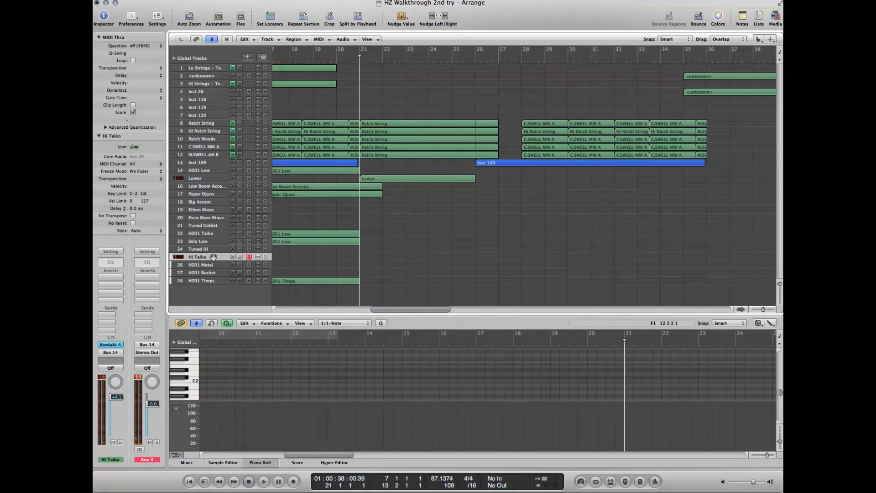
Record a short C1 and D1 fill leading into bar 26 on the Hi Taiko track, starting from bar 21.
key(KP_Multiply)
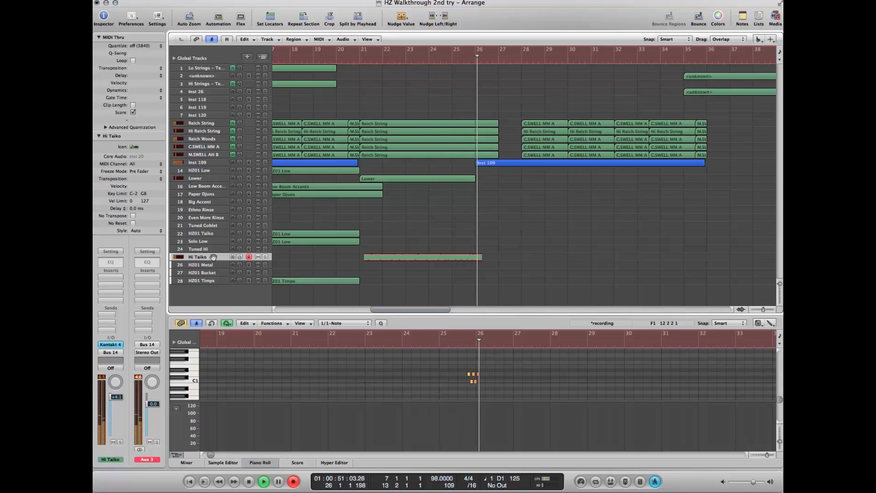
key(space)
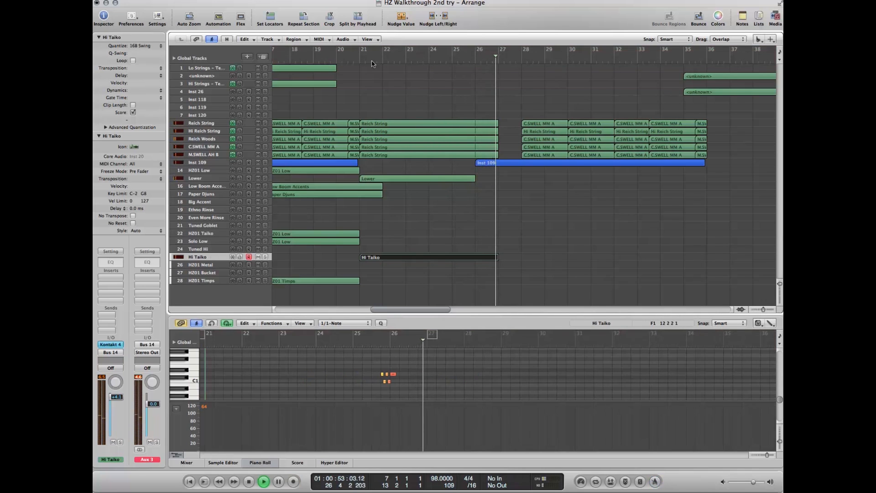
Record a repeated B1 timpani rhythm on the HZ01 Timps track from bar 22 to bar 26, discarding the first take.
click(204, 280)
key(space)
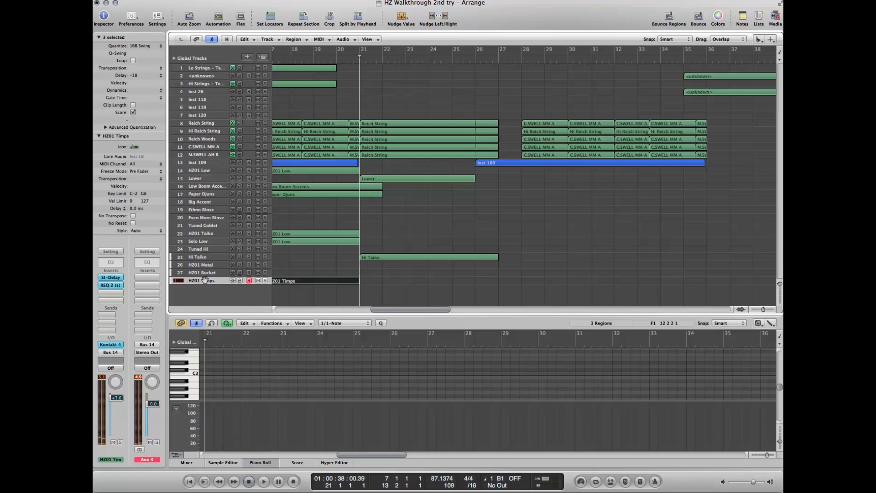
key(r)
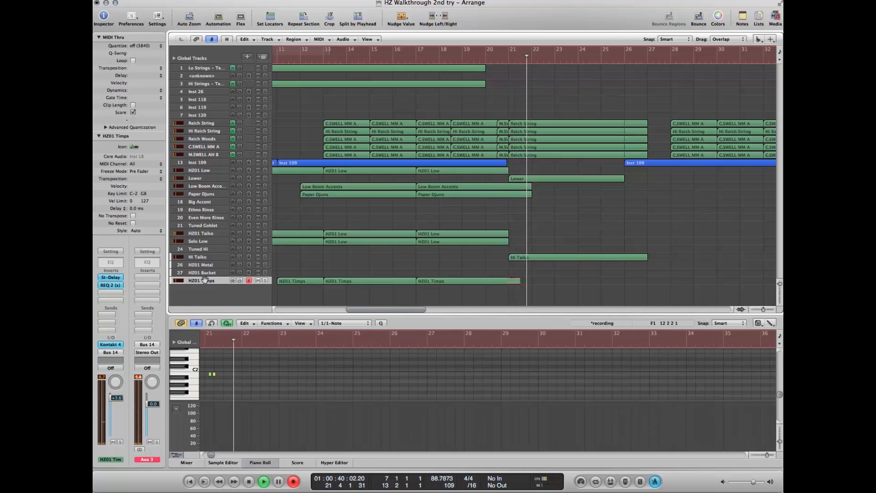
key(super+z)
key(r)
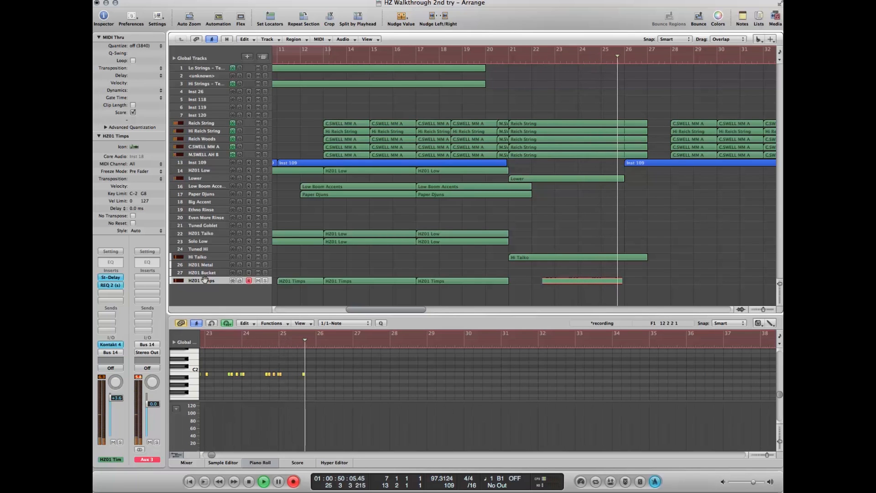
key(KP_Enter)
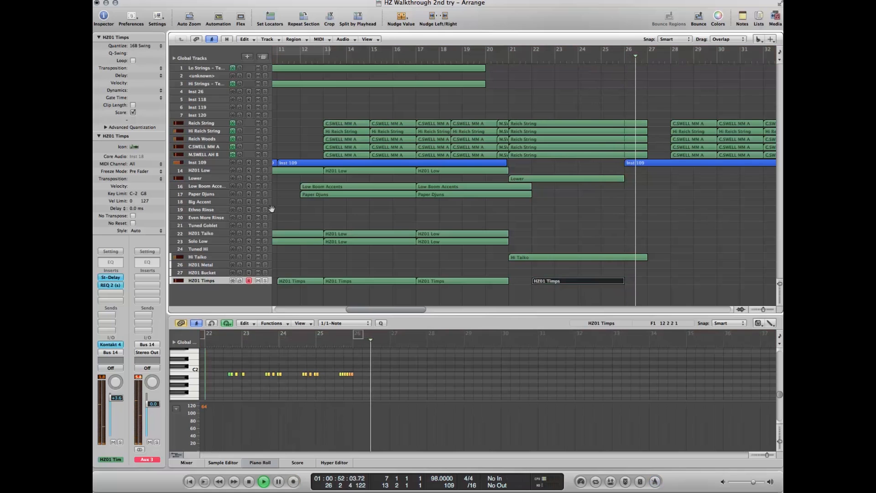
Set a cycle from bar 25 to bar 26 and record a low hit part within it on the HZ01 Low track.
click(218, 171)
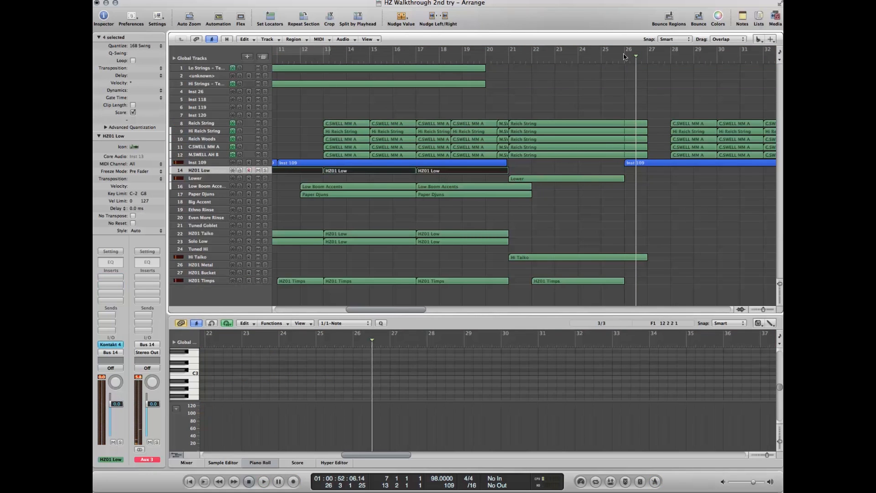
drag(601, 51, 622, 57)
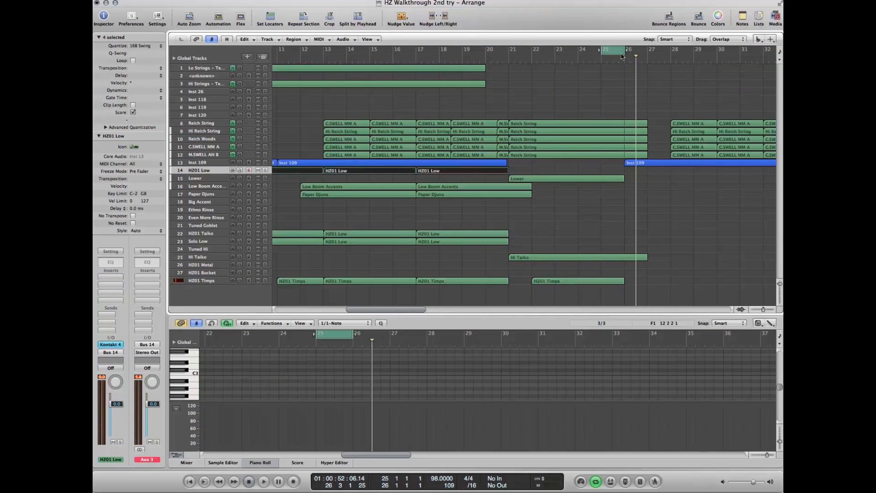
key(r)
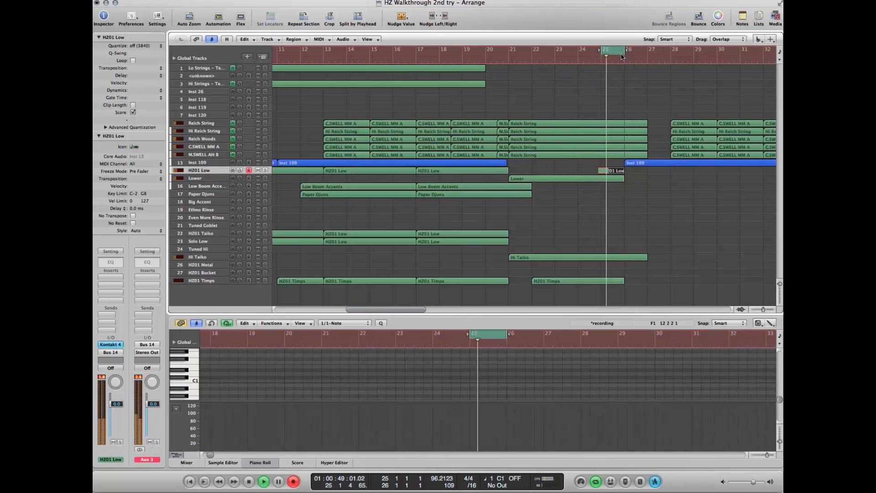
key(r)
Record a C1 and D1 fill on the HZ01 Taiko track within the cycled bar 25.
key(Down)
key(Down)
key(Down)
key(Down)
key(Down)
key(Down)
key(Down)
key(Down)
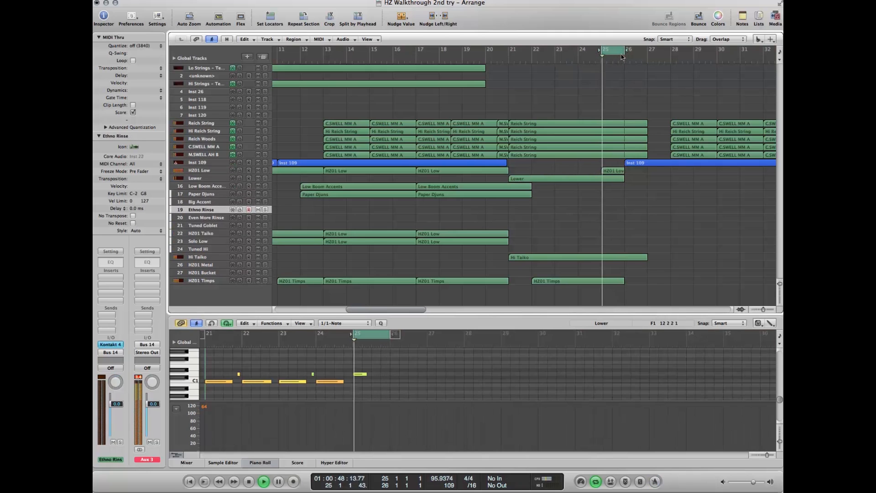
key(r)
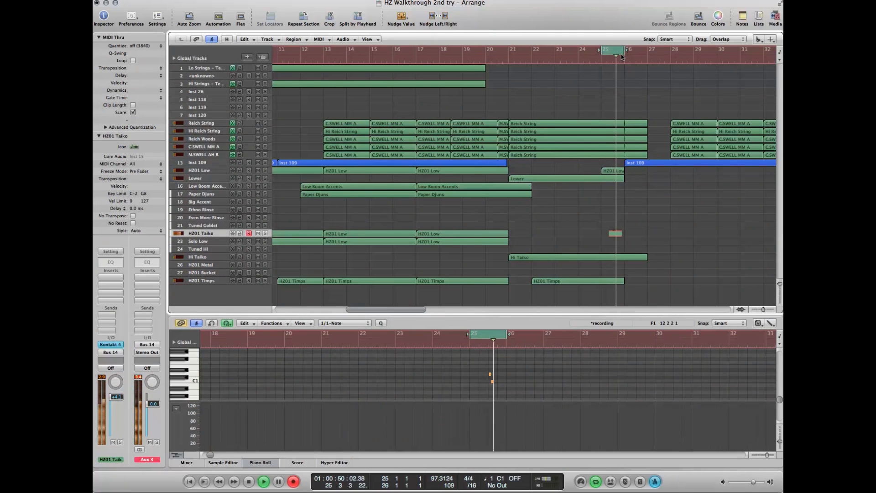
key(r)
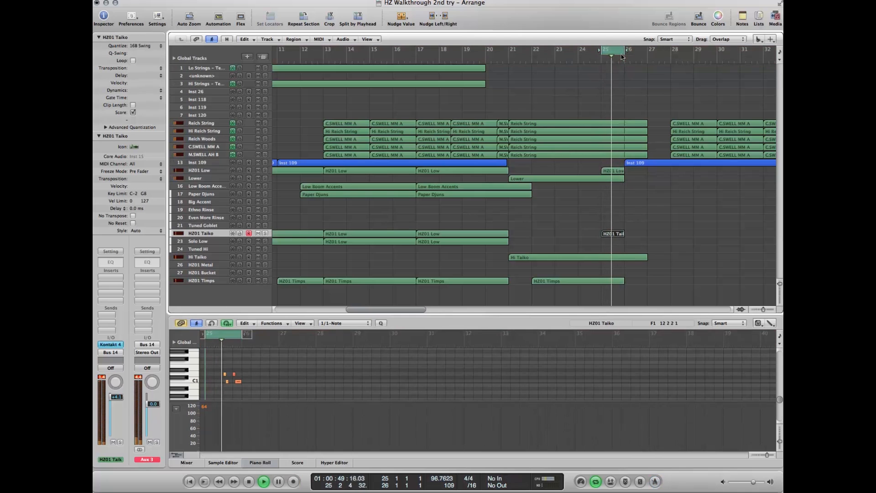
Record a C1 and D1 fill on the Solo Low track within the cycled bar 25.
key(Down)
key(r)
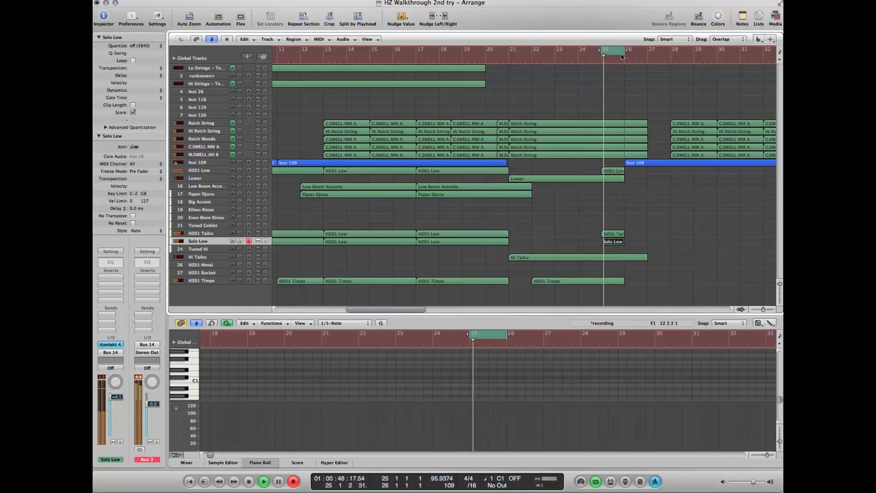
key(r)
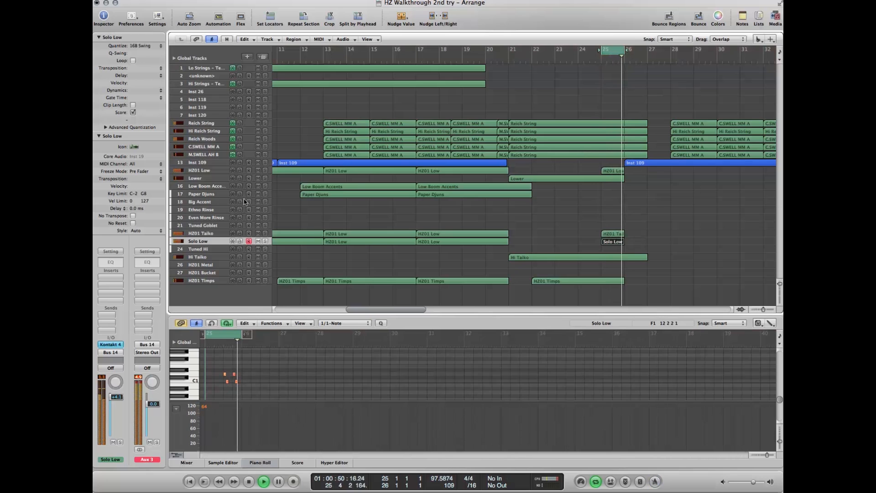
Record short fills on the Paper Djuns and Low Boom Accents tracks within the cycled bar 25.
click(205, 195)
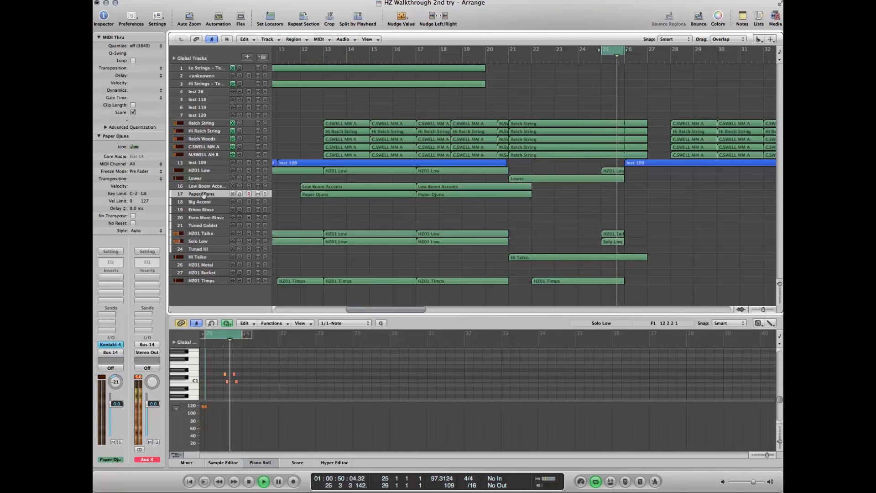
key(r)
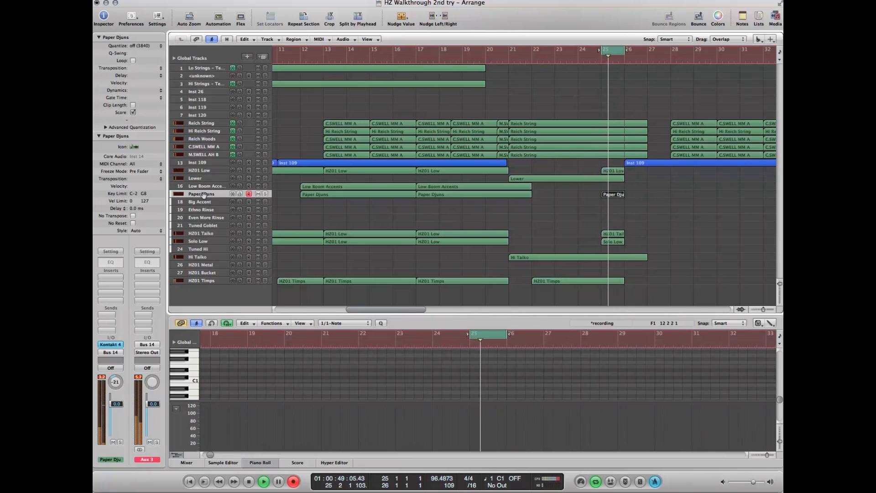
key(Up)
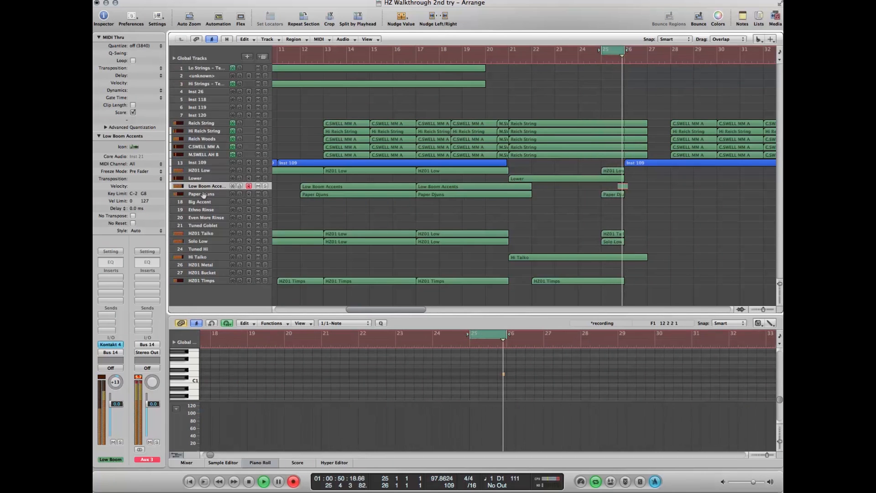
key(r)
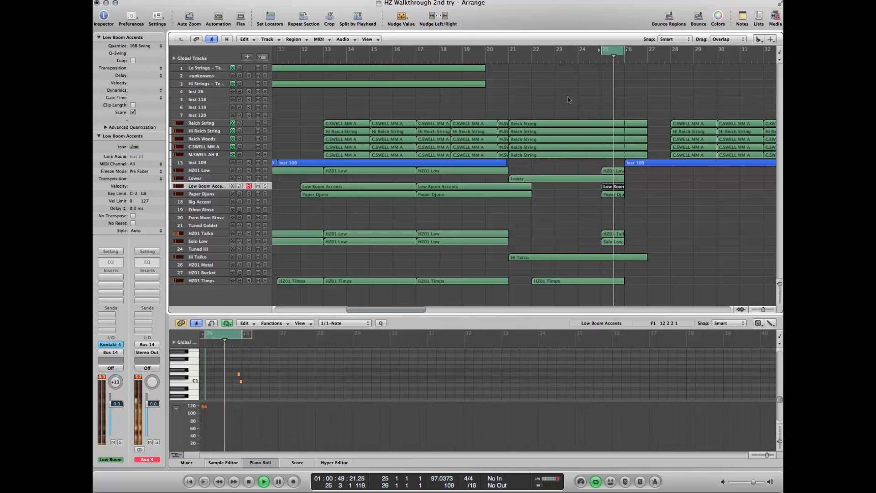
Set a cycle from bar 26 to bar 42 and record a low hit part across it on the HZ01 Low track, discarding the first take.
scroll(427, 79, right, 10)
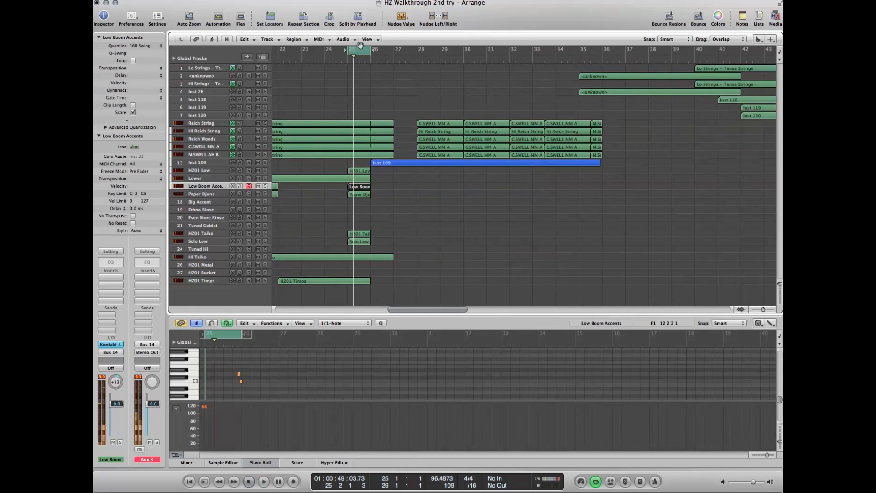
drag(368, 51, 698, 105)
click(225, 170)
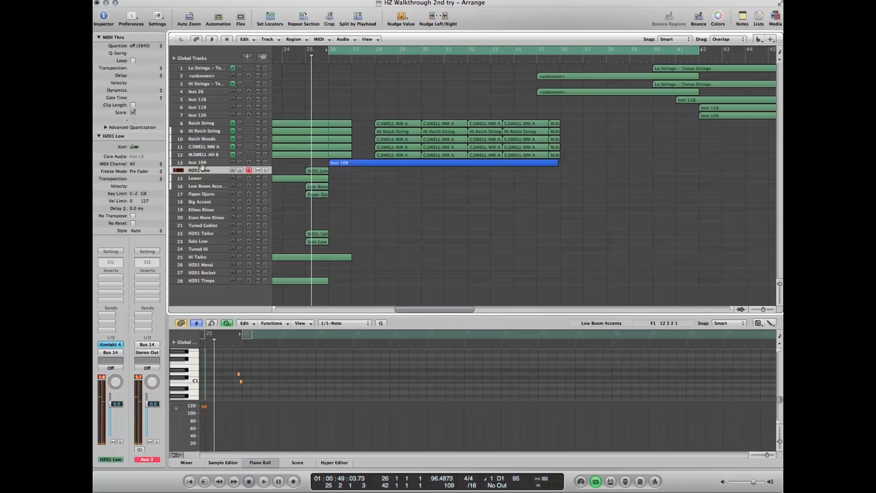
key(r)
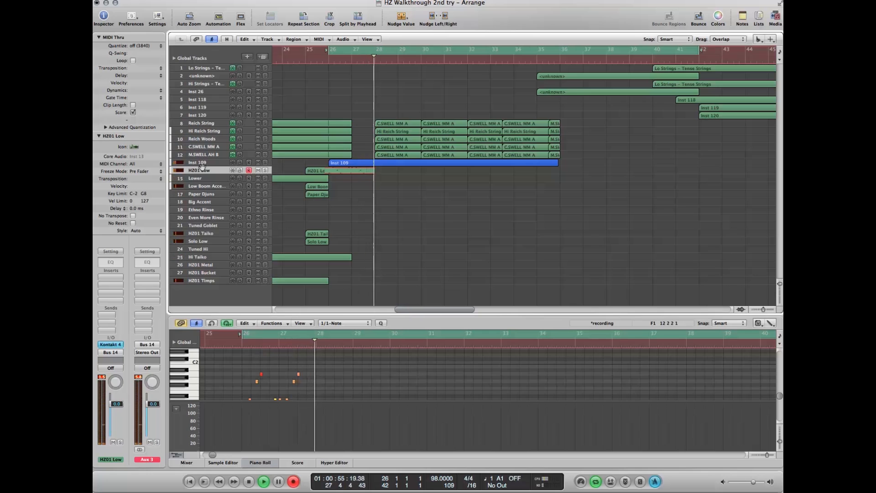
key(space)
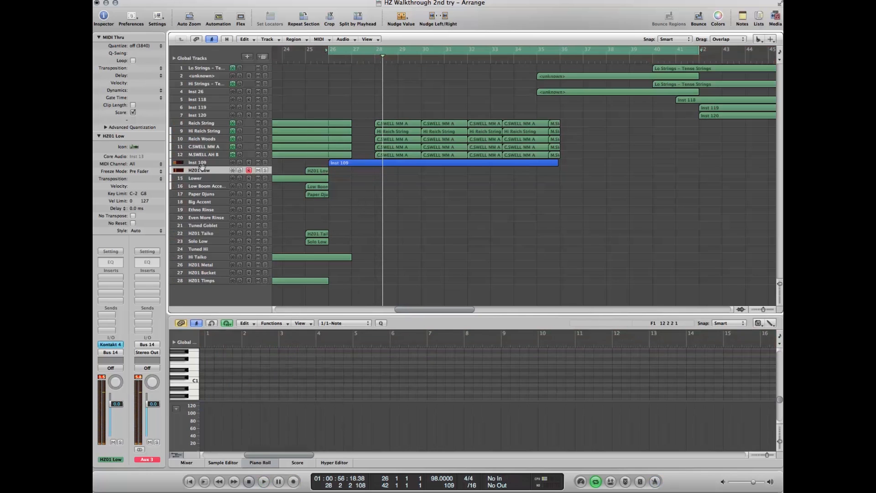
key(r)
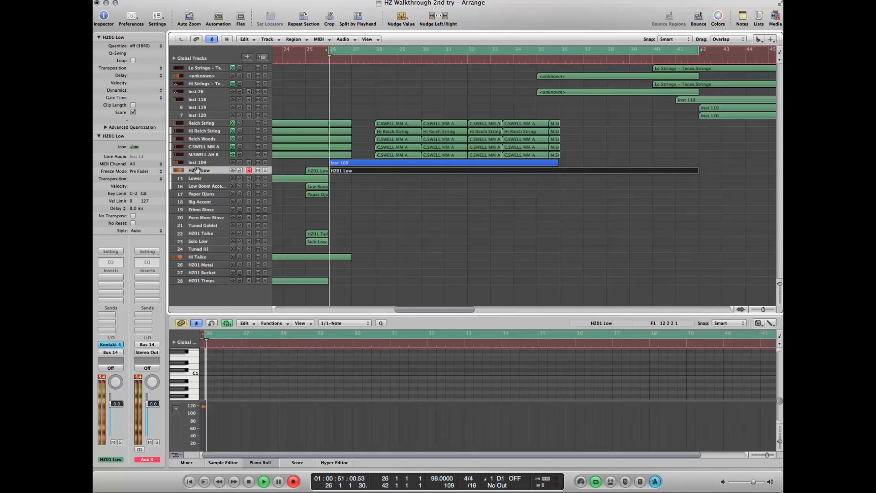
key(KP_Enter)
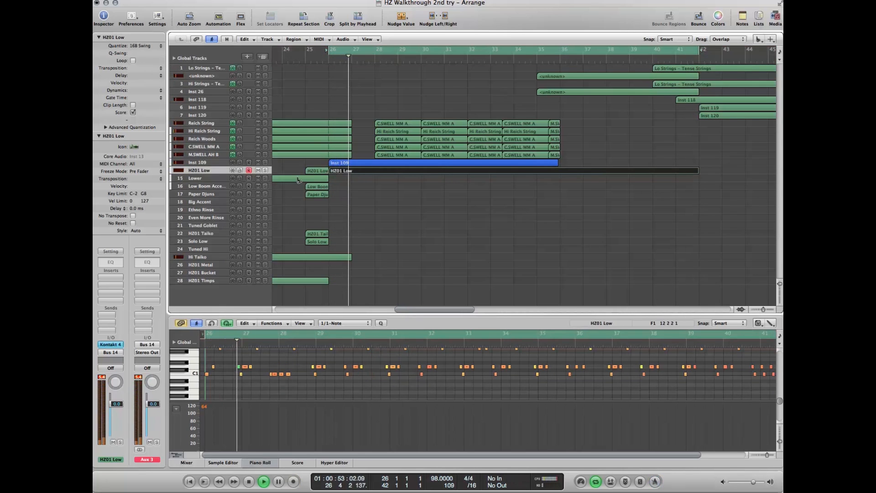
Record a taiko part on the Hi Taiko track across the cycle from bar 26 to bar 42.
click(203, 249)
click(200, 257)
key(space)
key(r)
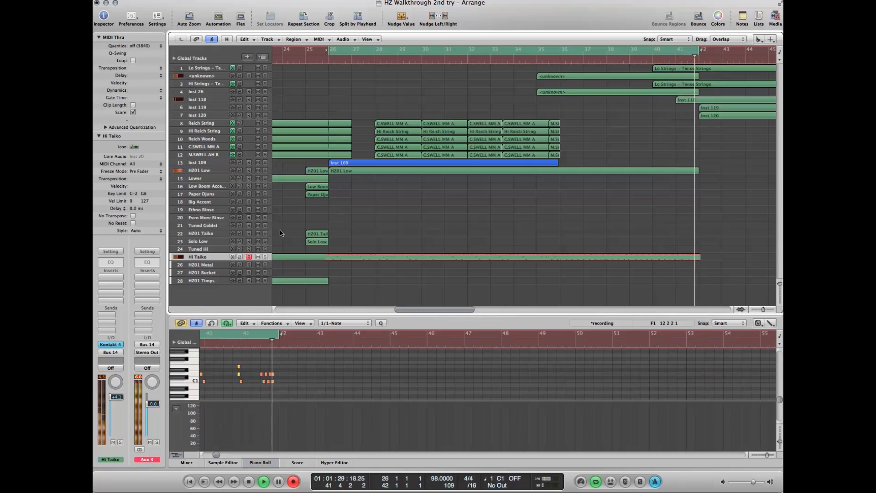
key(space)
key(space)
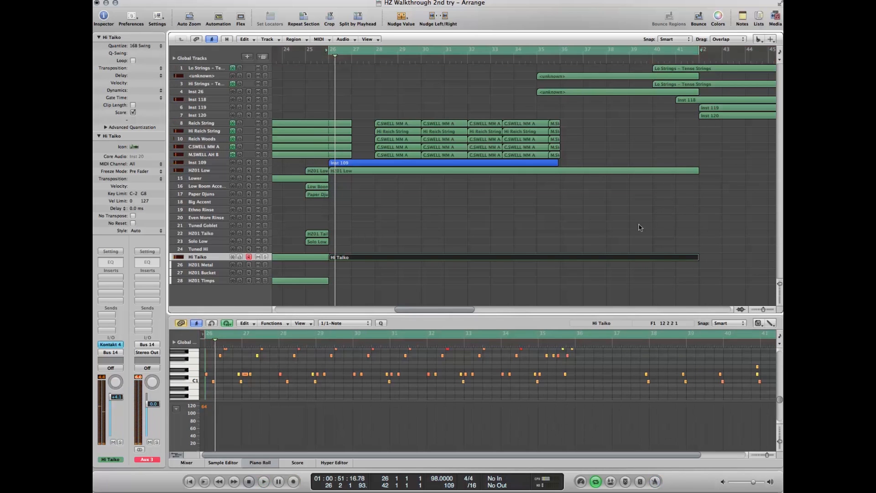
Split the long HZ01 Low region at bar 41 and delete the part after the cut.
click(664, 173)
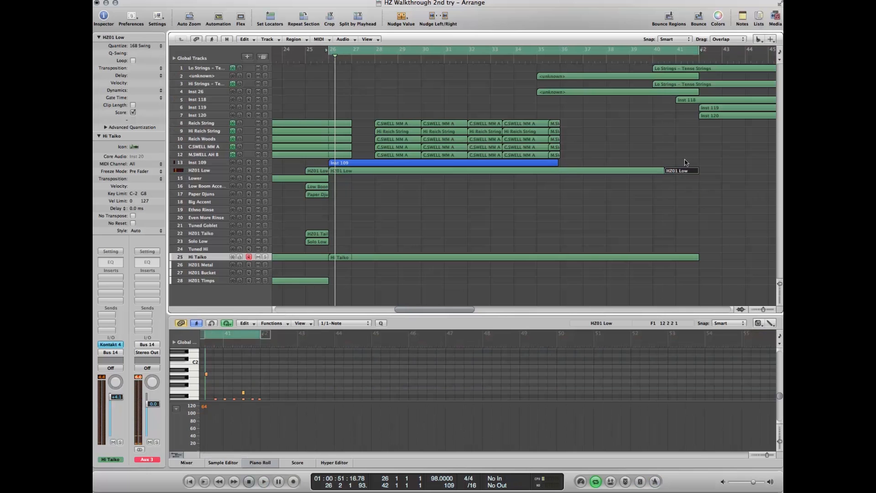
key(super+z)
drag(687, 154, 688, 182)
click(677, 173)
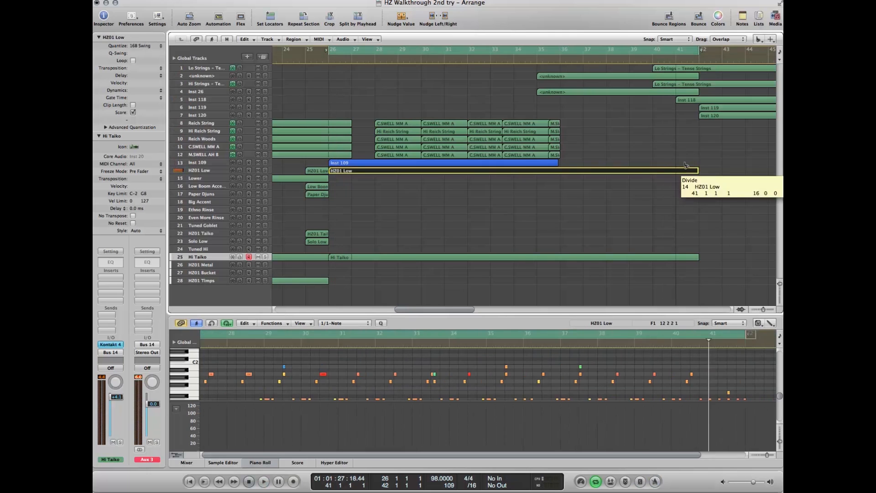
key(Delete)
Set a cycle from bar 40 to bar 42, try re-recording the ending on the HZ01 Low track, and undo back to the full region.
click(313, 50)
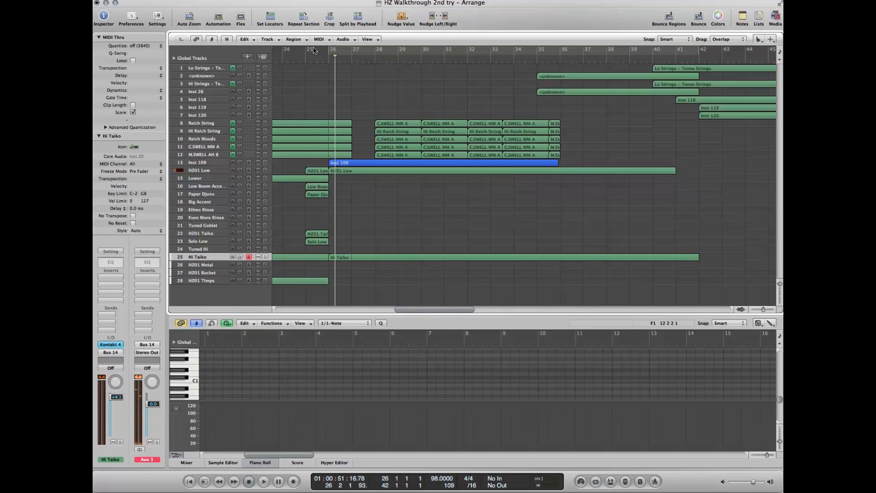
drag(650, 49, 698, 49)
key(r)
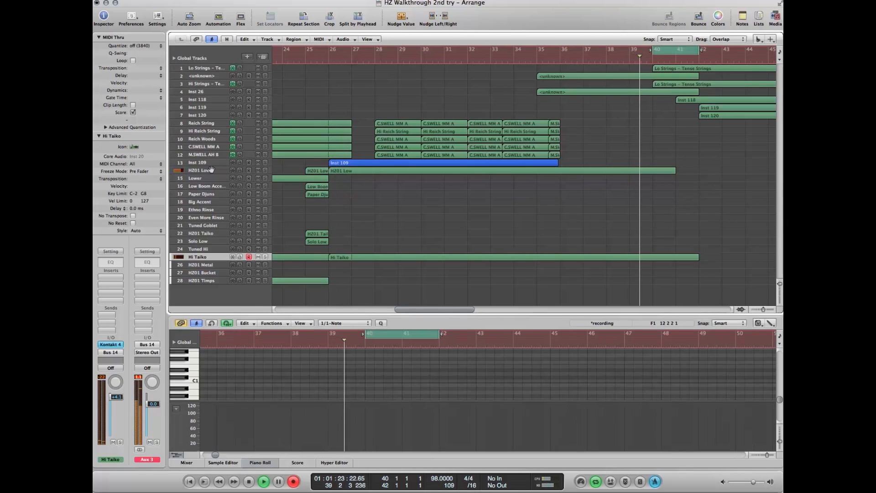
click(204, 170)
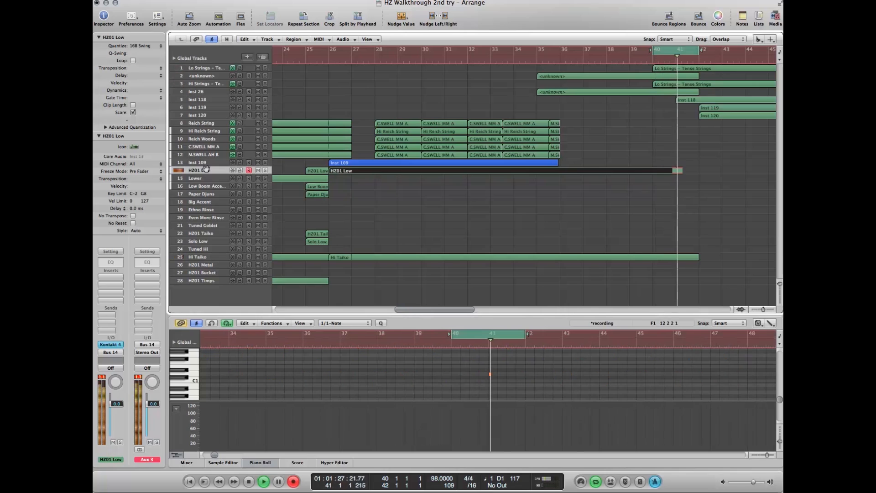
key(space)
key(super+z)
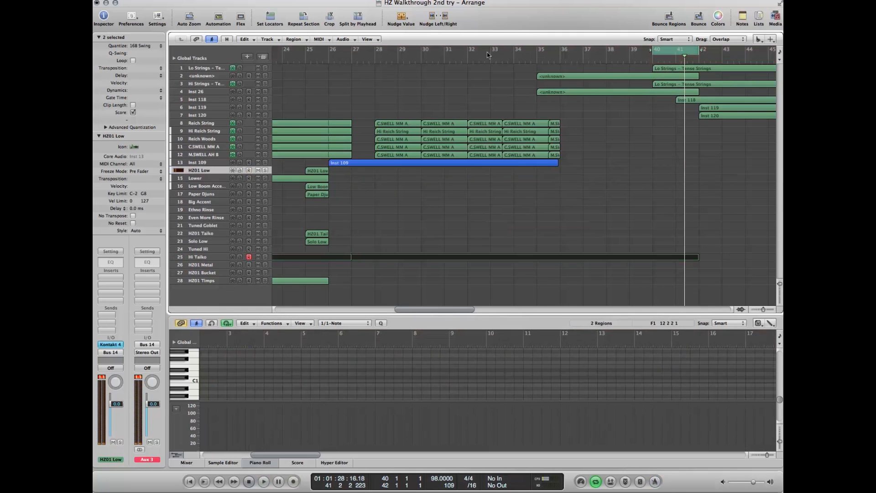
key(super+shift+z)
click(594, 232)
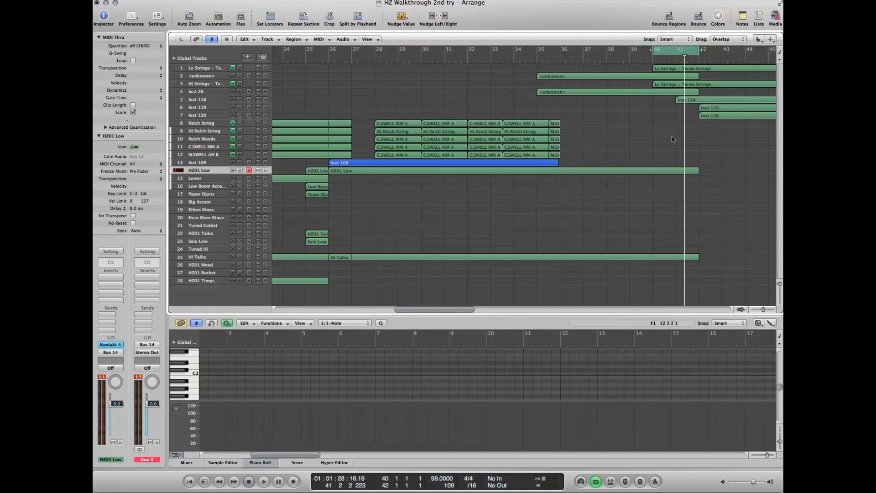
Cut the HZ01 Low region at bar 40, remove its ending, and record a replacement ending up to bar 42.
click(687, 170)
click(701, 185)
drag(696, 153, 652, 182)
key(r)
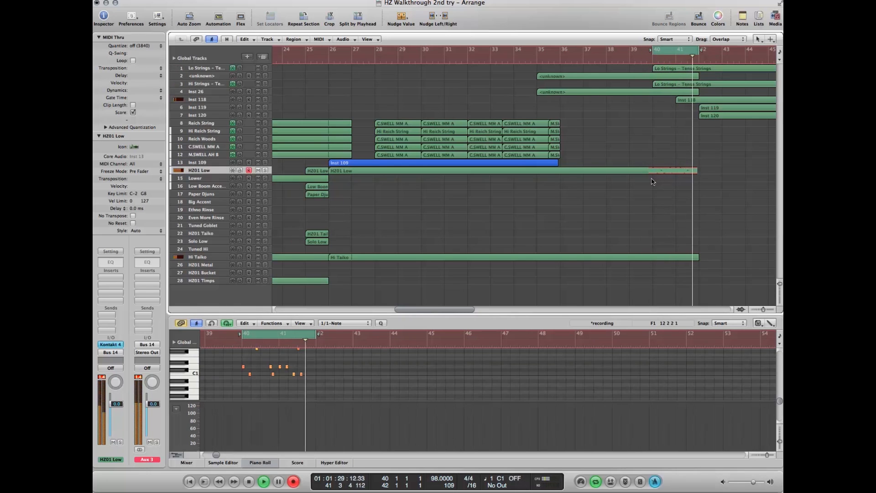
key(KP_Enter)
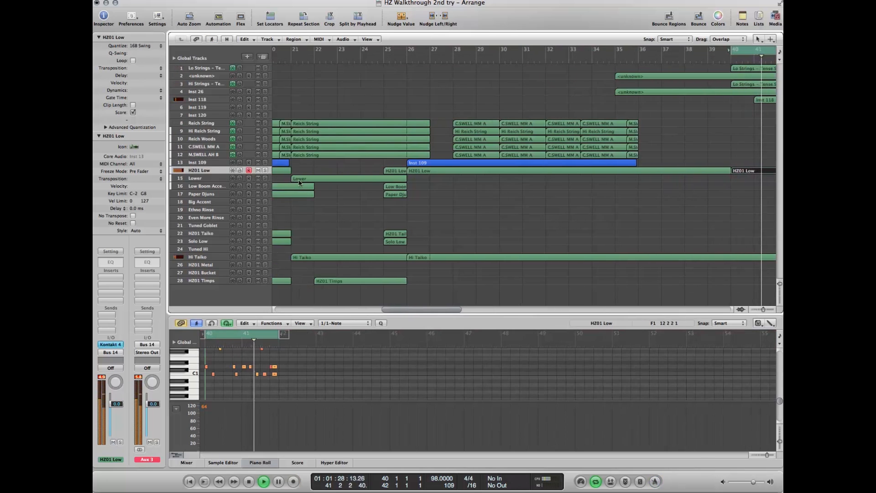
Turn off the cycle and copy the two HZ01 Low regions spanning bars 26 to 42 onto the HZ01 Taiko track.
click(302, 58)
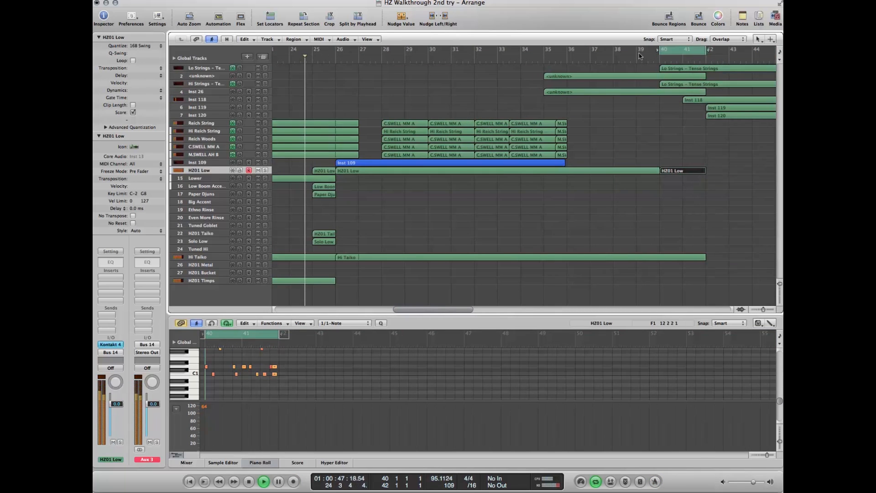
click(675, 51)
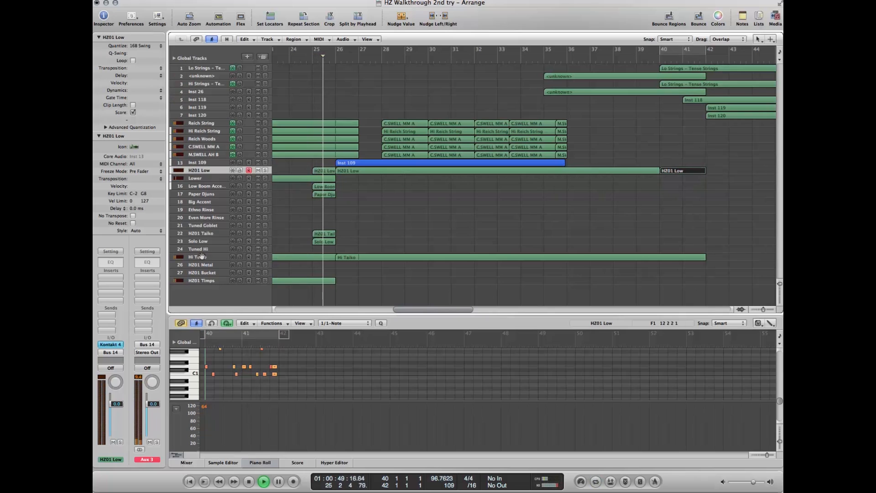
click(201, 233)
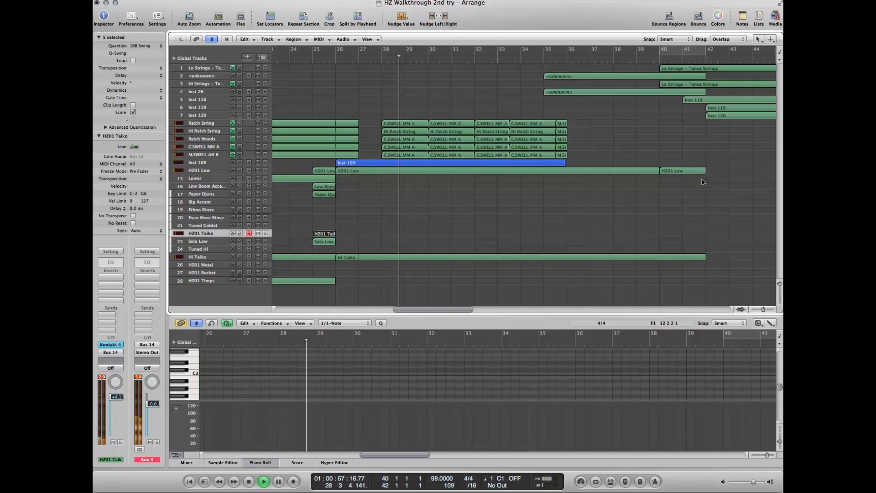
drag(704, 181, 542, 171)
key(space)
key(super+c)
key(super+v)
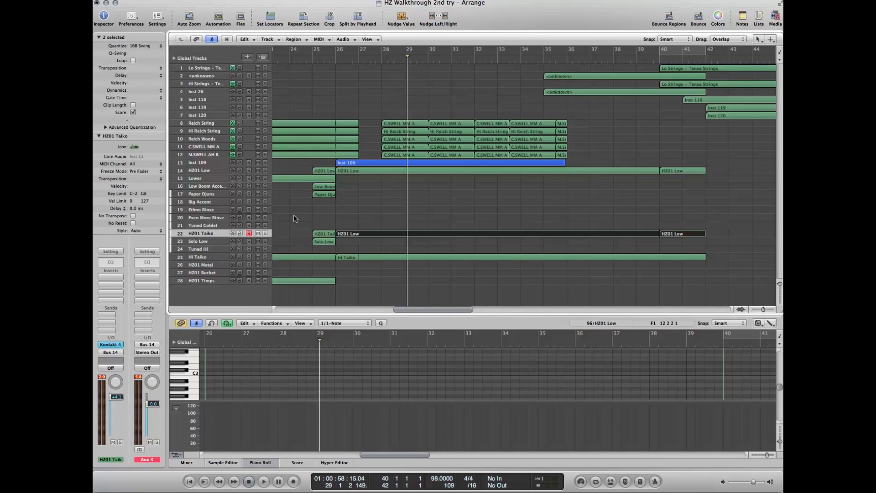
Compare the HZ01 Low regions with their HZ01 Taiko copies by soloing each pair and playing it from about bar 26.
click(196, 170)
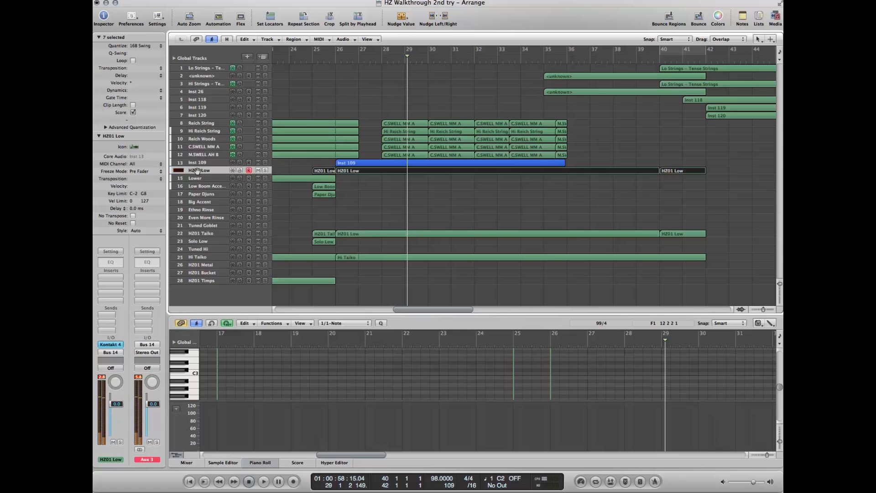
click(210, 230)
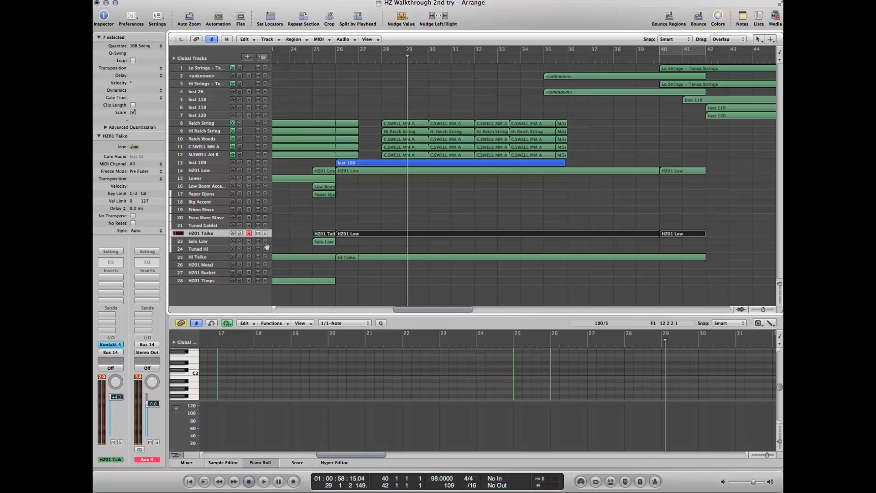
drag(710, 200, 430, 174)
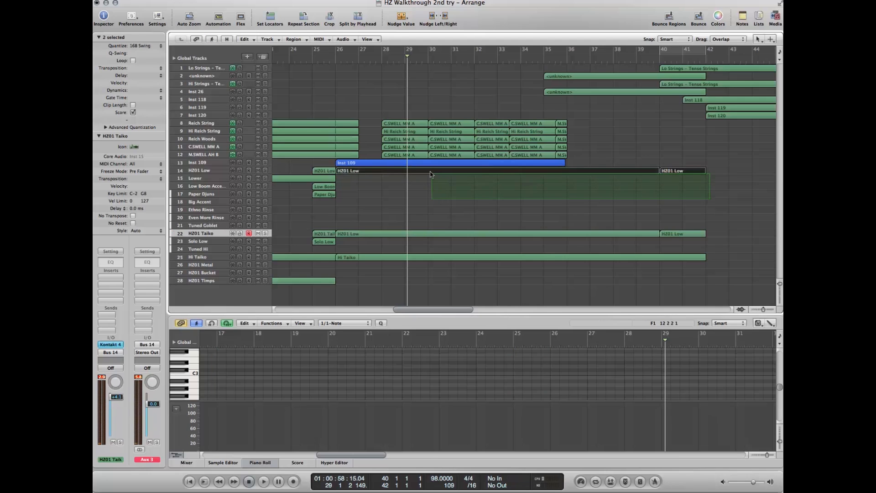
key(s)
double_click(332, 58)
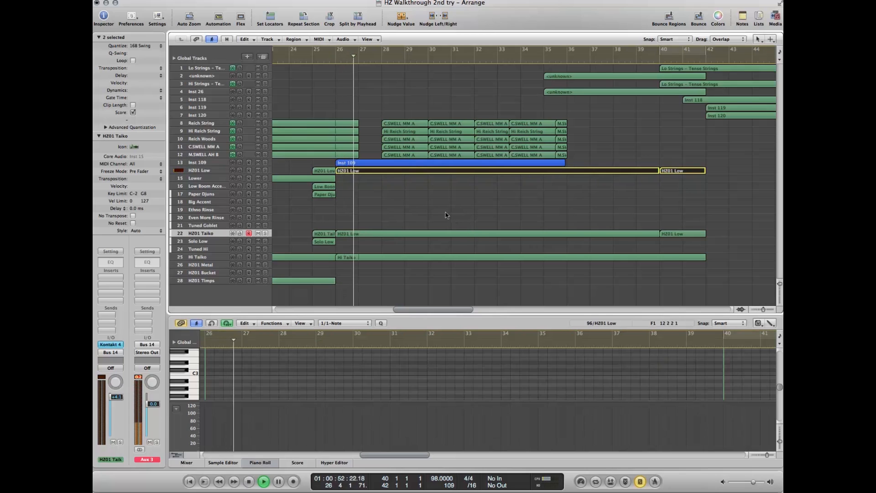
drag(443, 208, 729, 246)
double_click(330, 61)
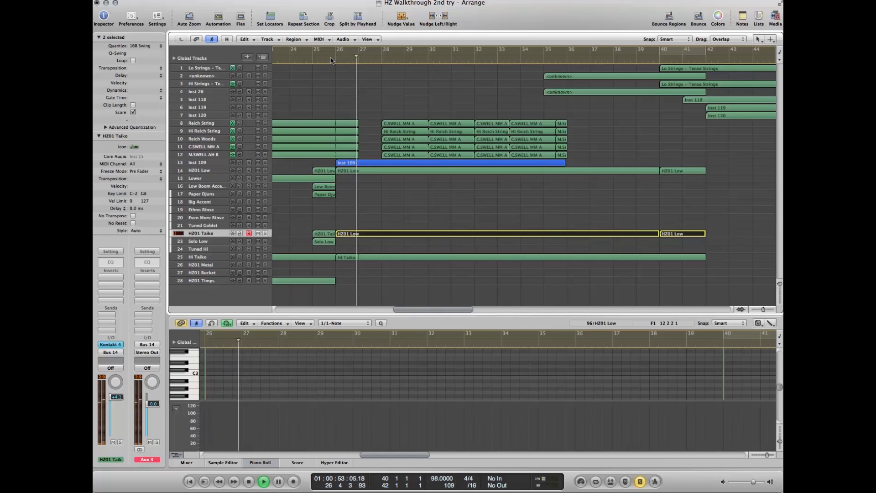
key(space)
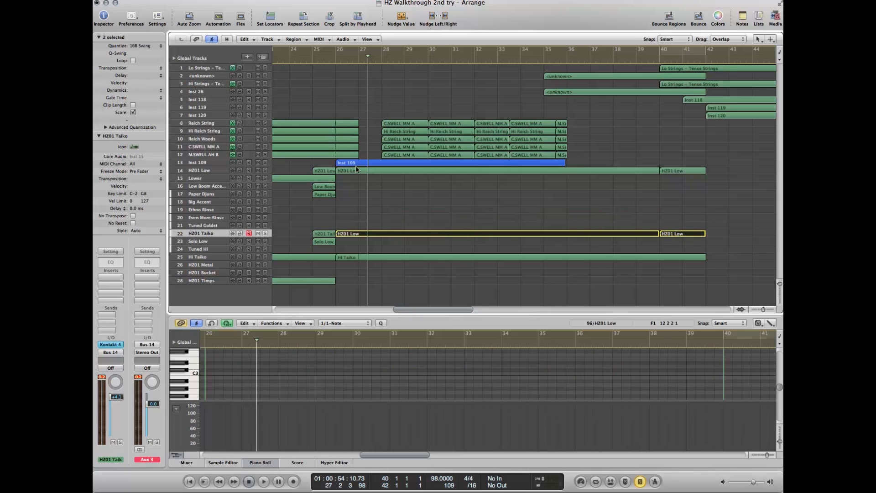
Copy the two HZ01 Taiko regions spanning bars 26 to 42 onto the Solo Low track.
click(213, 240)
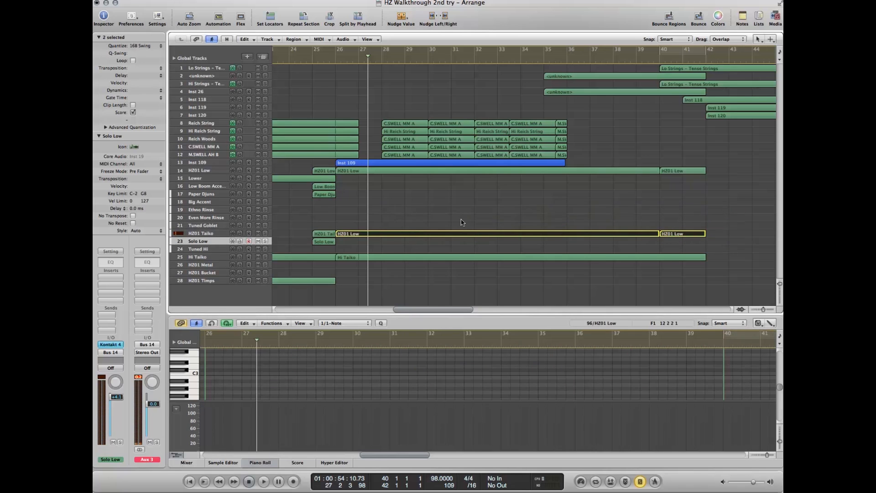
drag(403, 233, 401, 242)
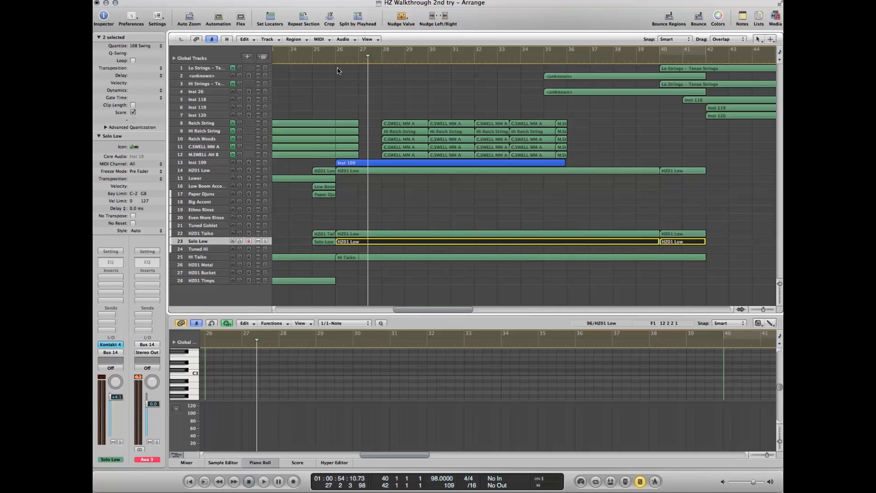
Split the HZ01 Taiko and Solo Low regions at bar 32 and set the velocity of their bar 26–32 parts to -16.
key(space)
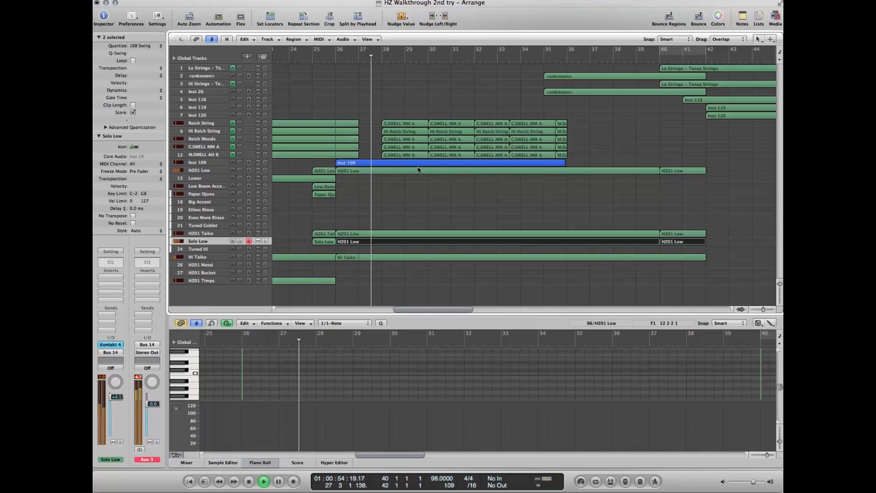
drag(440, 196, 477, 242)
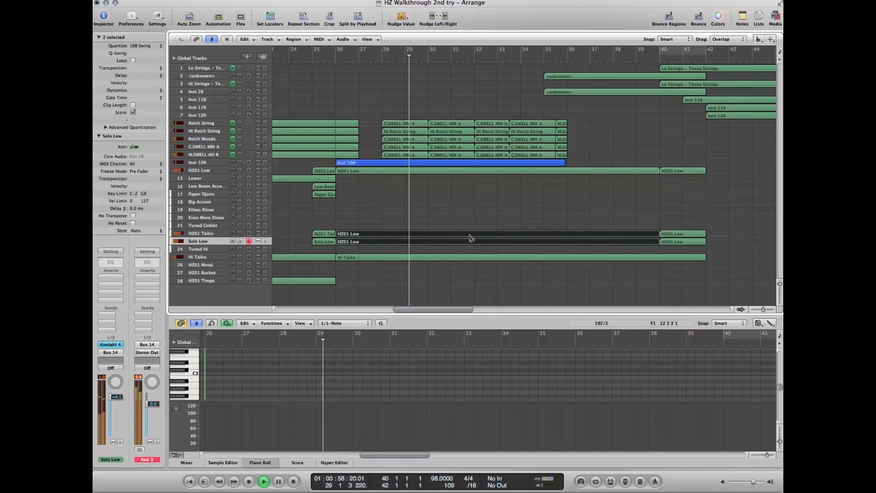
drag(473, 235, 472, 236)
click(381, 199)
drag(355, 198, 381, 246)
drag(134, 83, 134, 90)
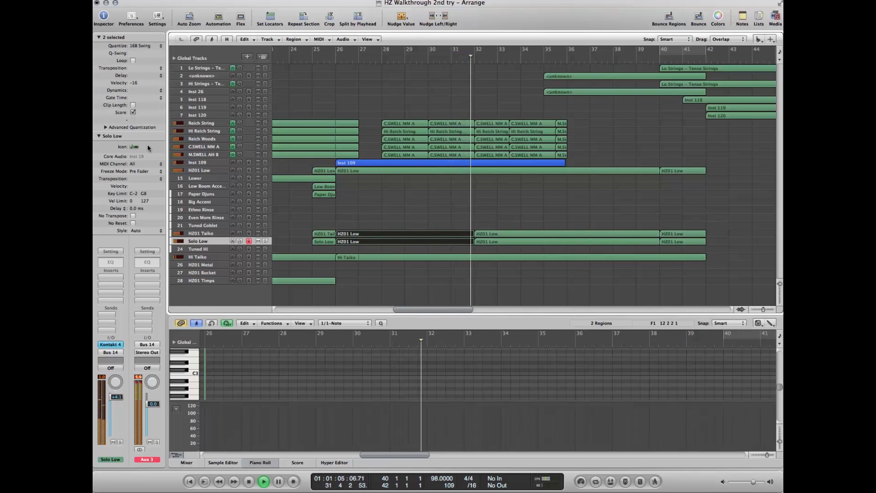
Select the HZ01 Timps track and set the cycle range from bar 26 to bar 43.
click(212, 279)
drag(335, 49, 726, 104)
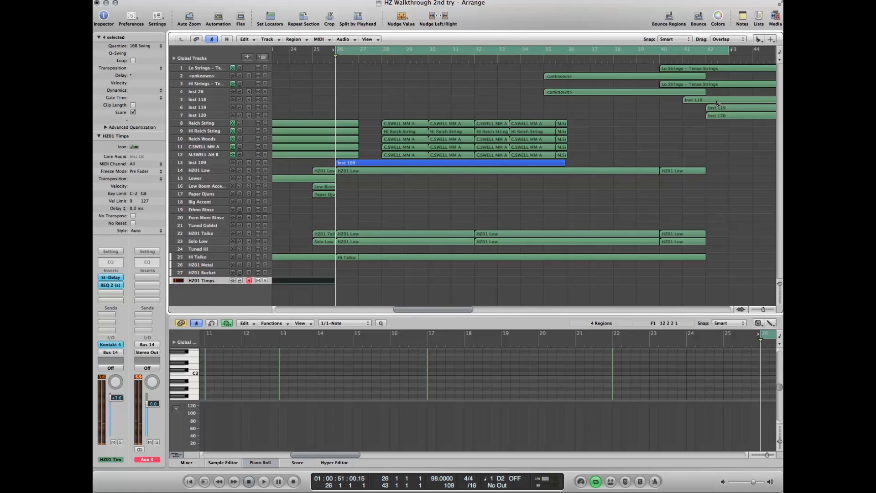
key(r)
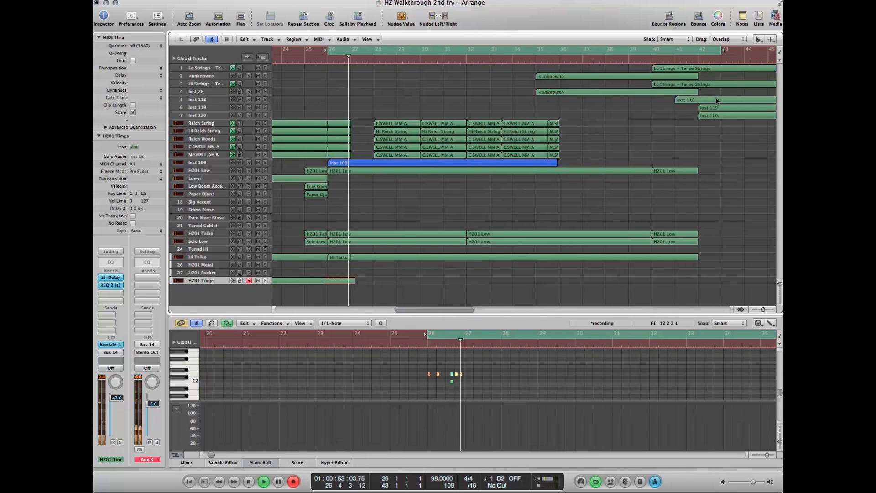
key(space)
key(Delete)
Record a timpani part on HZ01 Timps from bar 26 to 43 and raise its bar 36–37 notes to the following notes' pitch.
key(r)
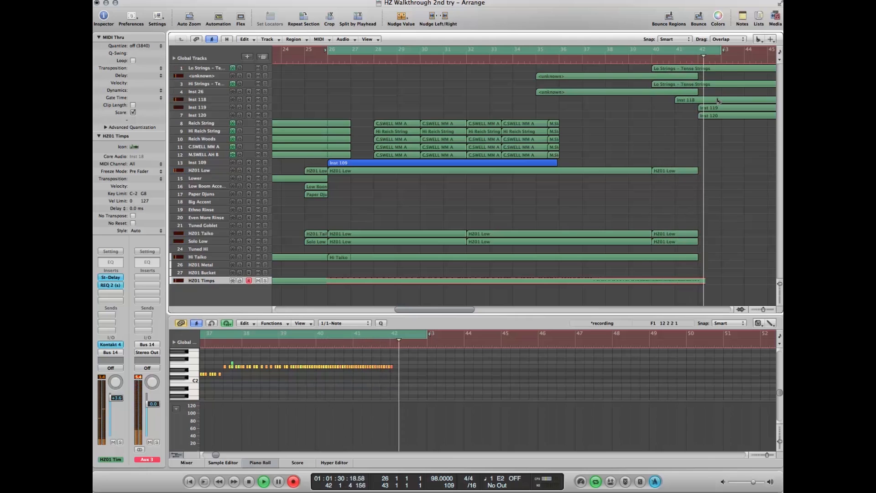
key(space)
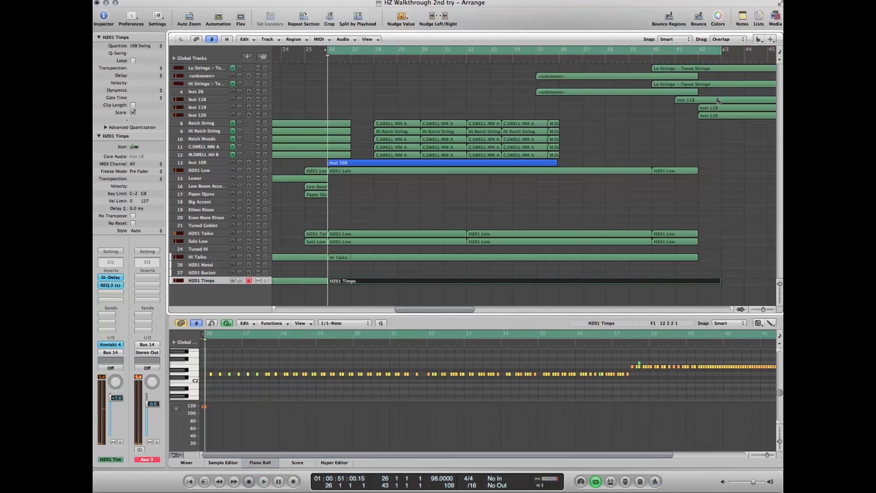
double_click(526, 57)
drag(581, 362, 640, 367)
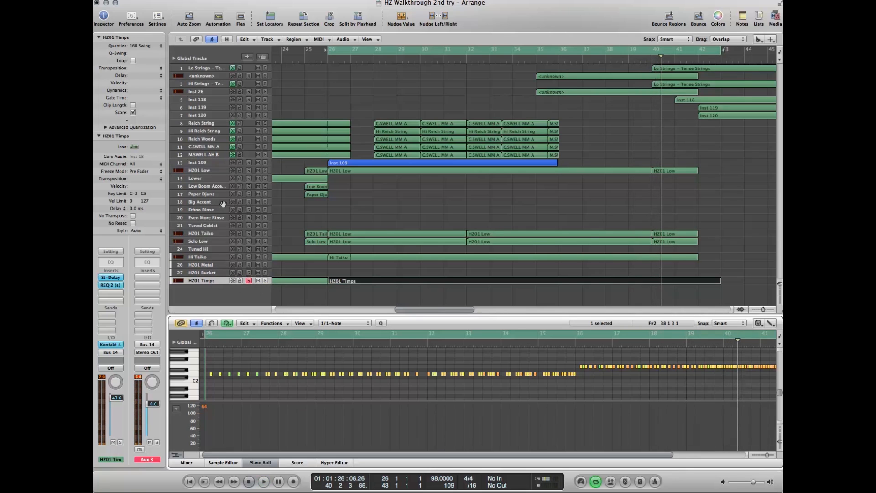
Select the HZ01 Bucket track and review its Bucket Hits (HZ) instrument in Kontakt, closing the plug-in window when done.
key(Up)
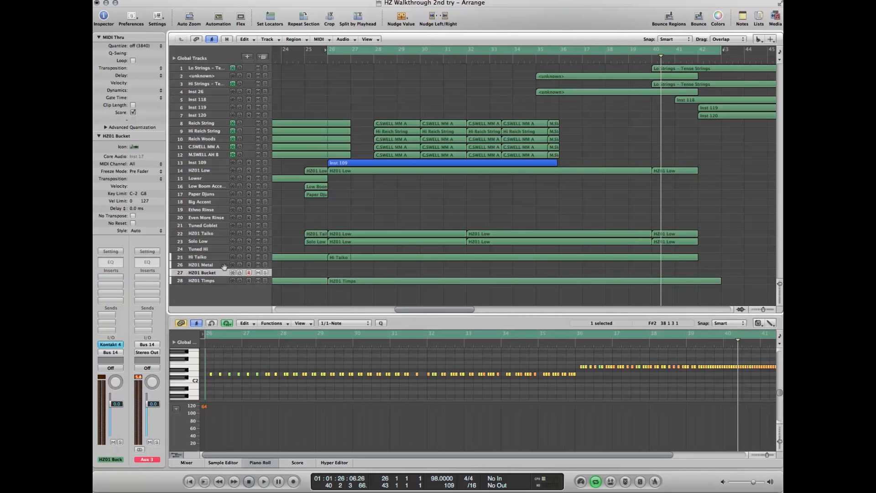
click(109, 344)
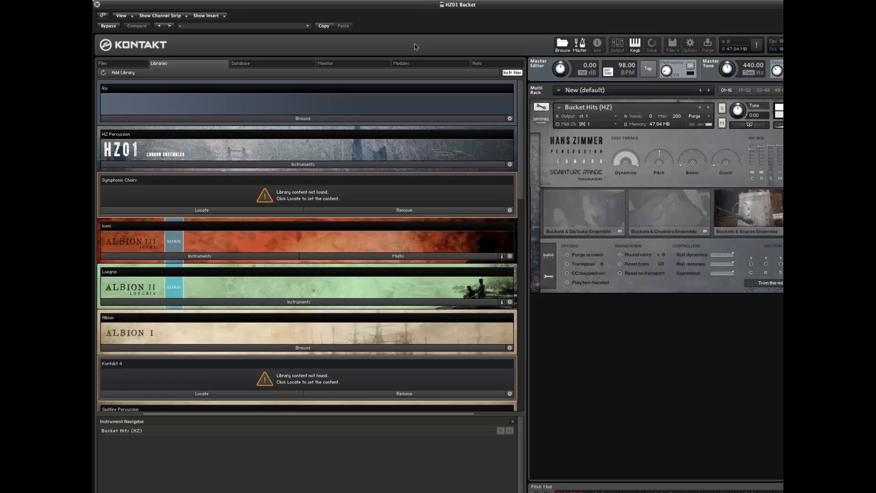
drag(422, 6, 241, 47)
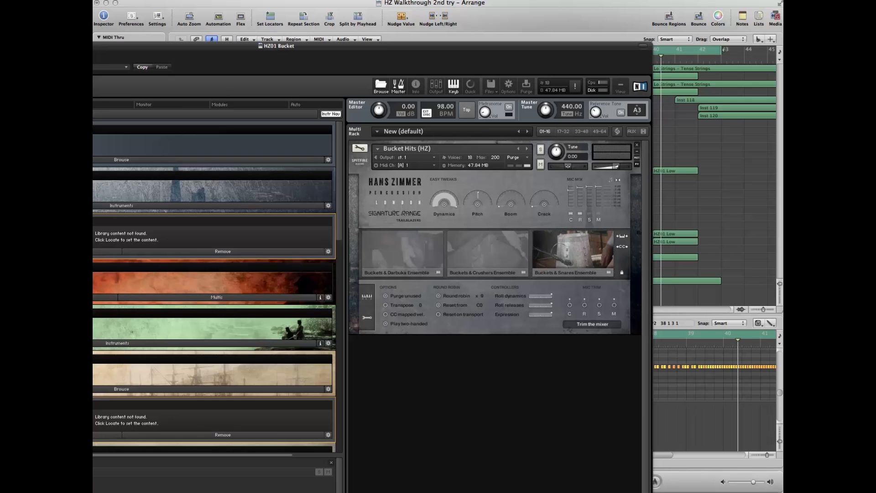
key(super+w)
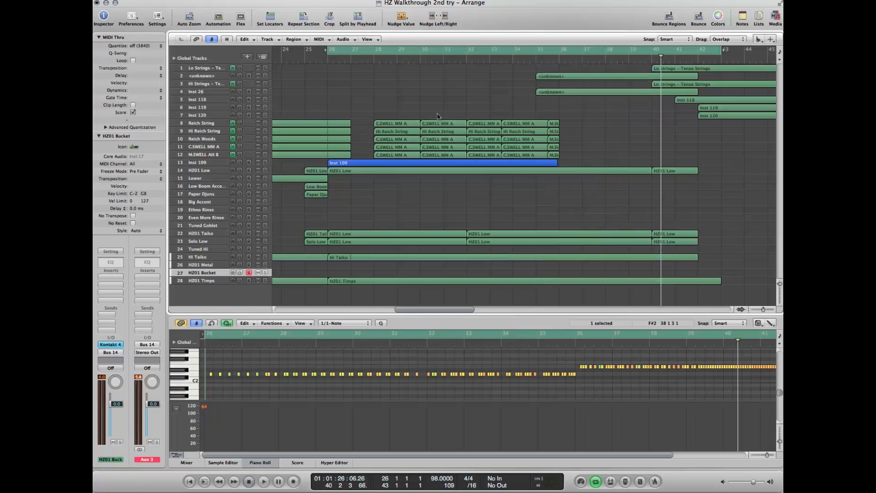
key(space)
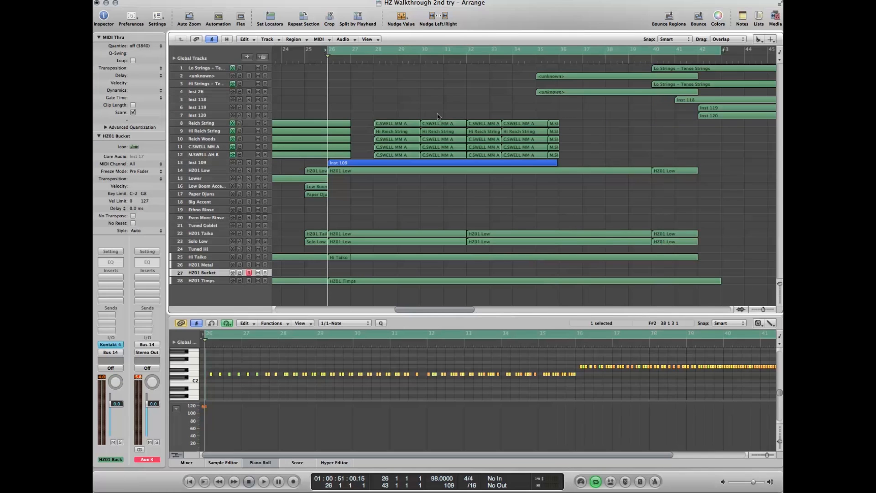
key(r)
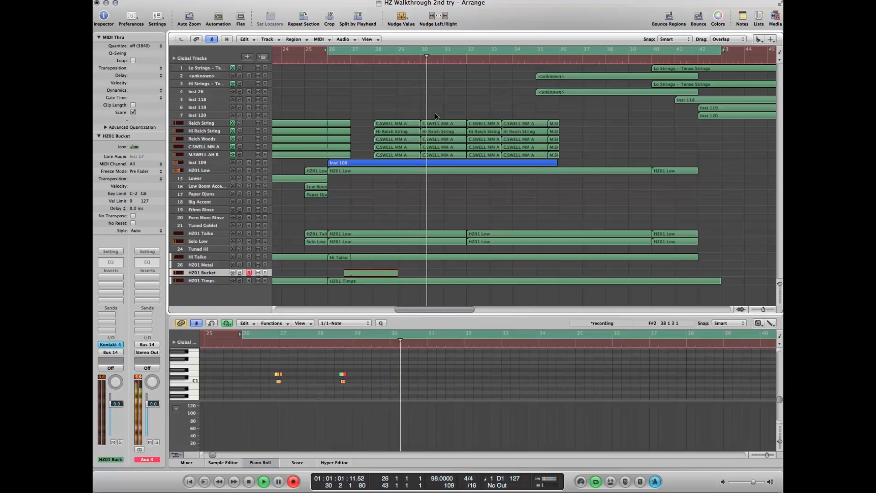
key(space)
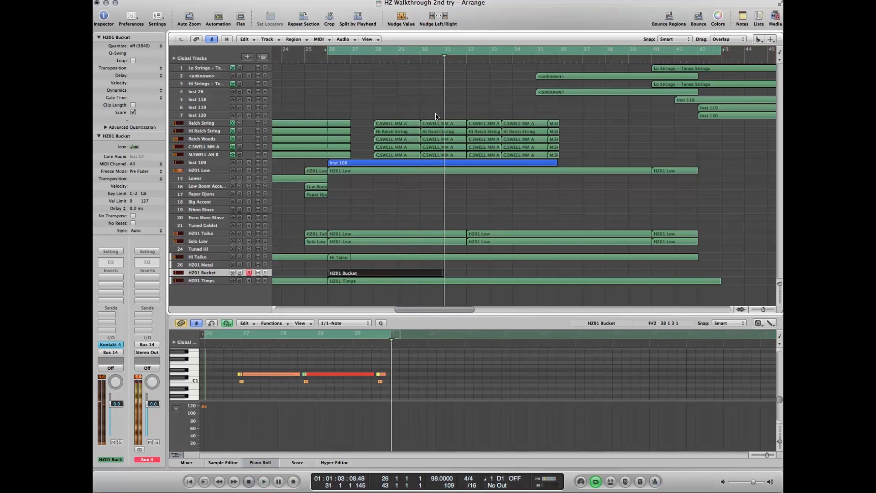
key(super+z)
Record a bucket part on the HZ01 Bucket track across bars 26 to 32 and set its quantize to 1/32-Note.
key(r)
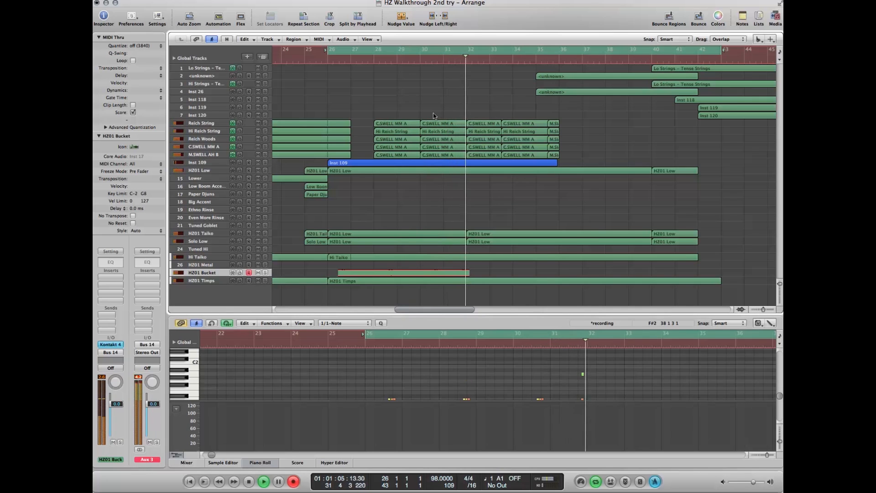
key(KP_Enter)
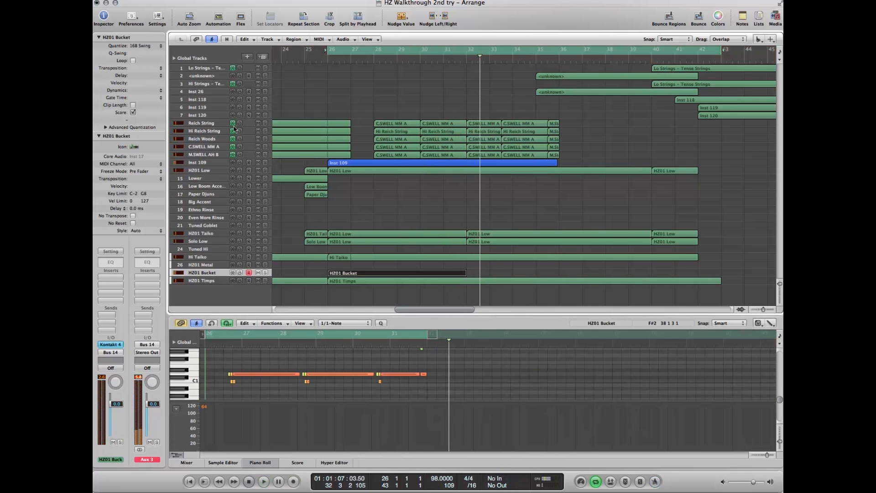
click(137, 45)
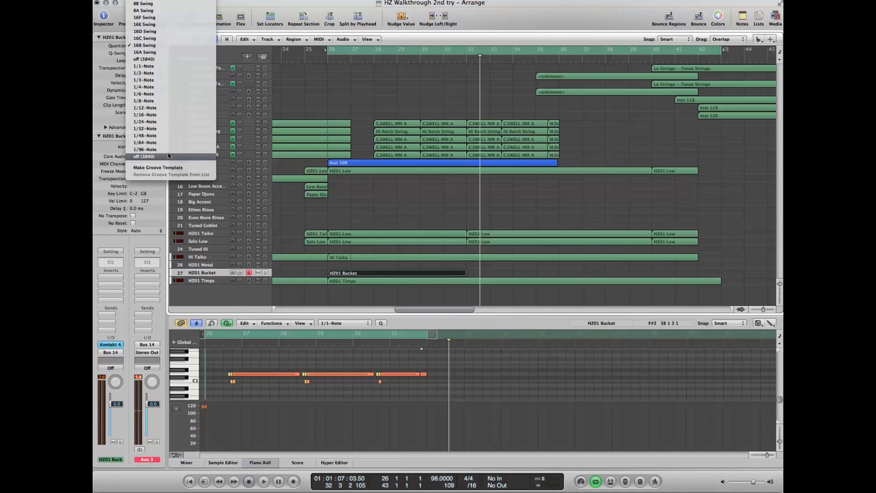
click(535, 261)
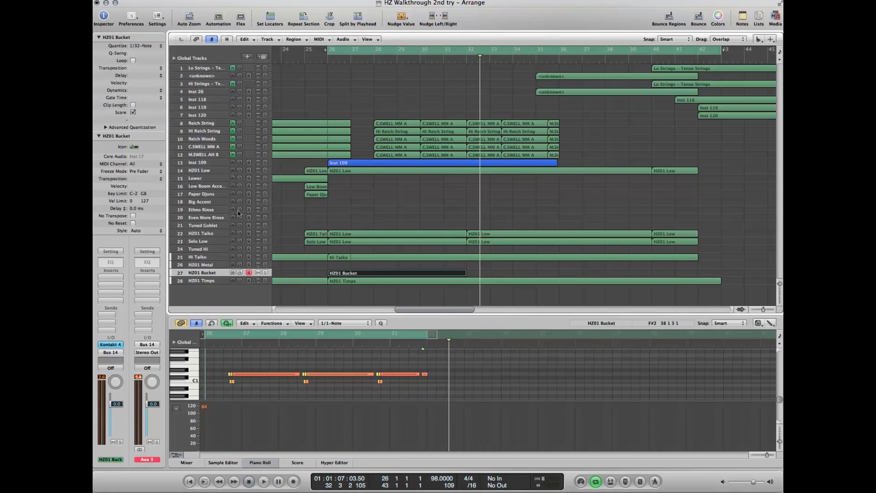
Copy the HZ01 Bucket region to the Paper Djuns track at bar 26 and play it back.
click(217, 194)
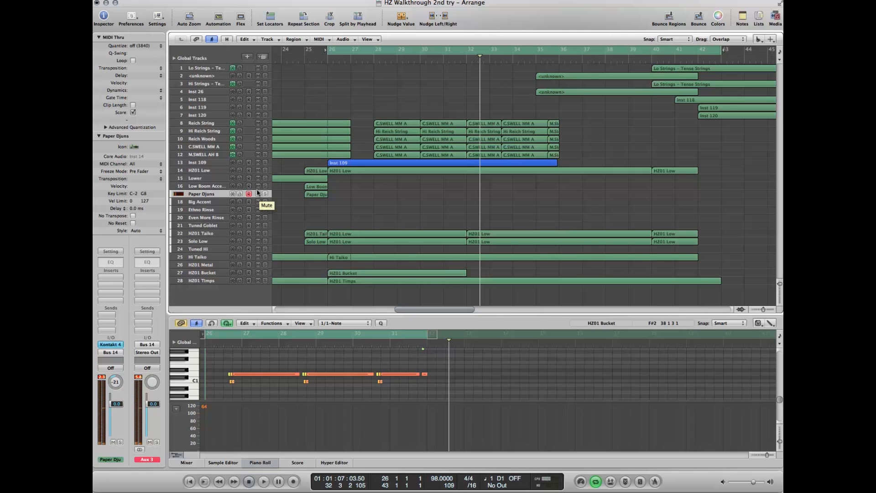
key(space)
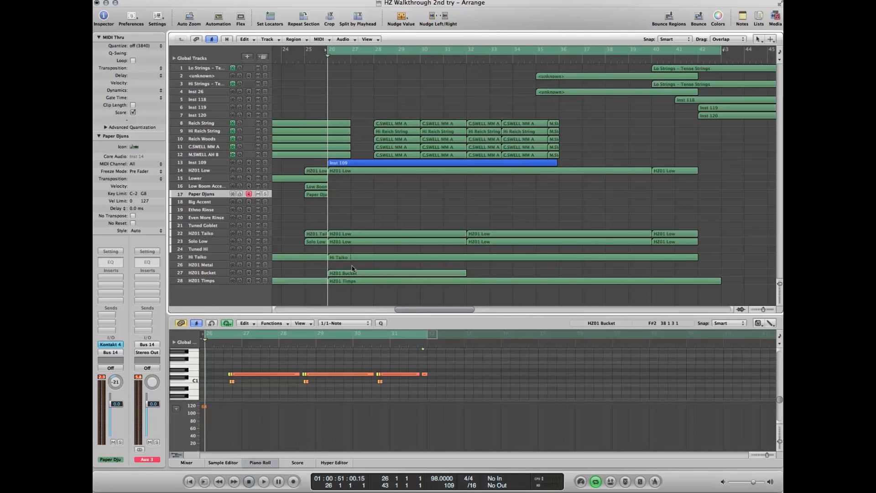
drag(355, 271, 355, 193)
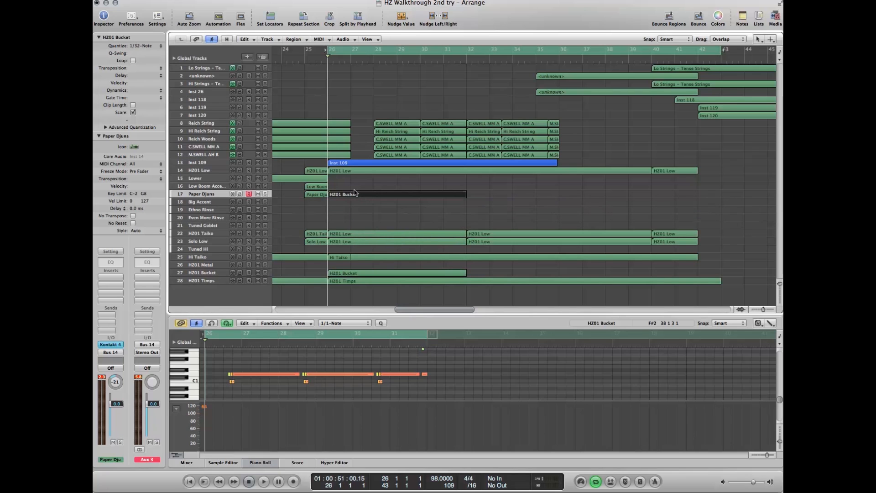
key(space)
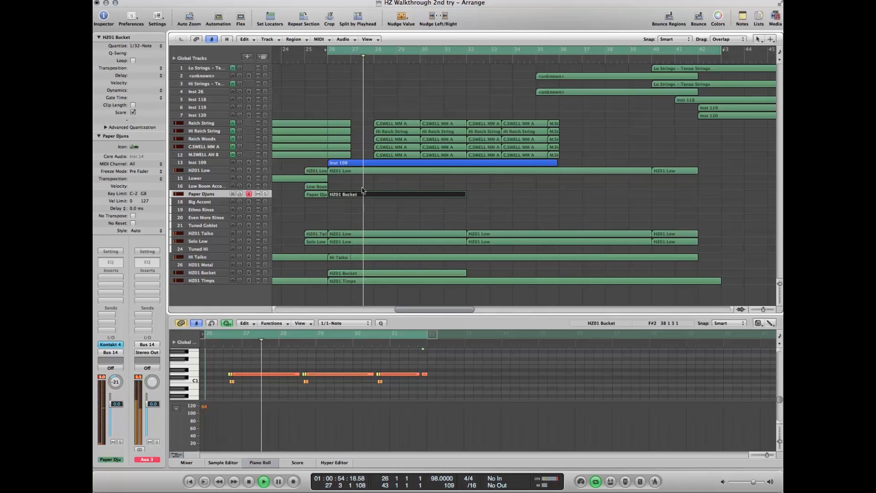
Trim the copied bucket region on the Paper Djuns track so that it starts at bar 28.
drag(352, 183, 372, 225)
key(Escape)
key(5)
drag(386, 196, 372, 197)
click(401, 121)
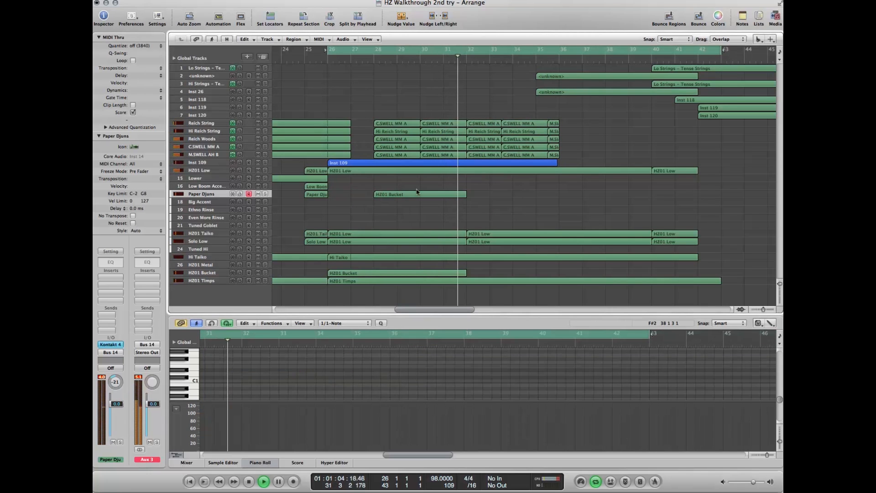
Copy the six-bar HZ01 Bucket region to bar 32 on the HZ01 Bucket, Paper Djuns and Big Accent tracks.
click(384, 197)
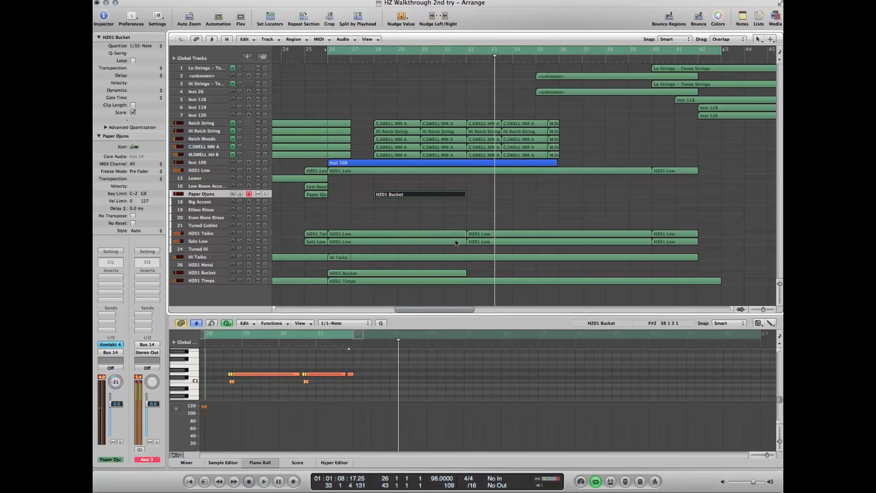
shift+click(460, 272)
drag(435, 179, 491, 210)
shift+click(455, 273)
scroll(391, 362, down, 5)
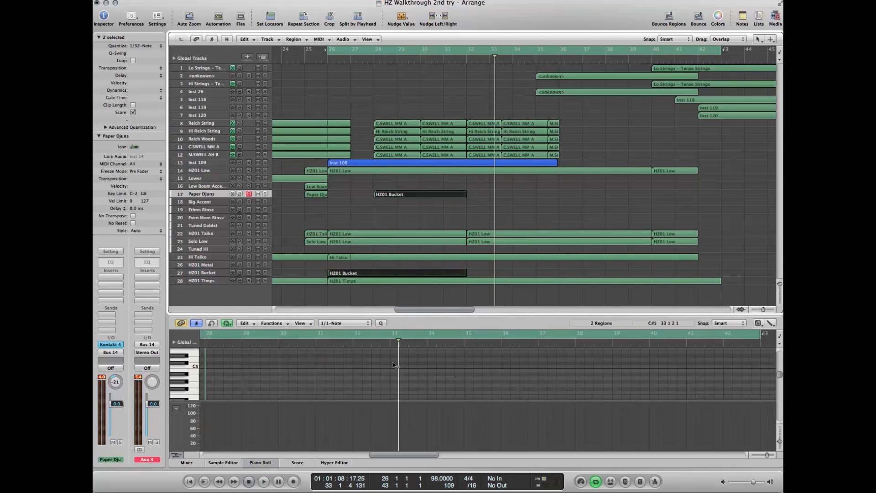
scroll(370, 403, down, 3)
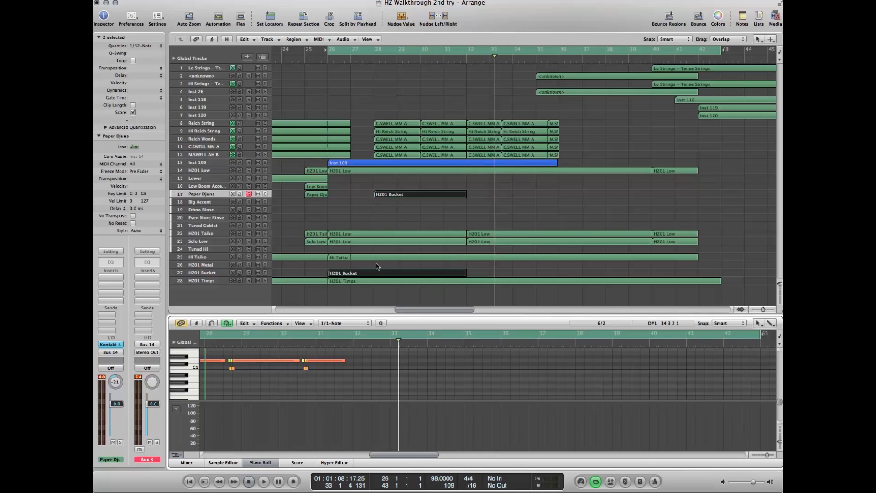
drag(368, 272, 508, 202)
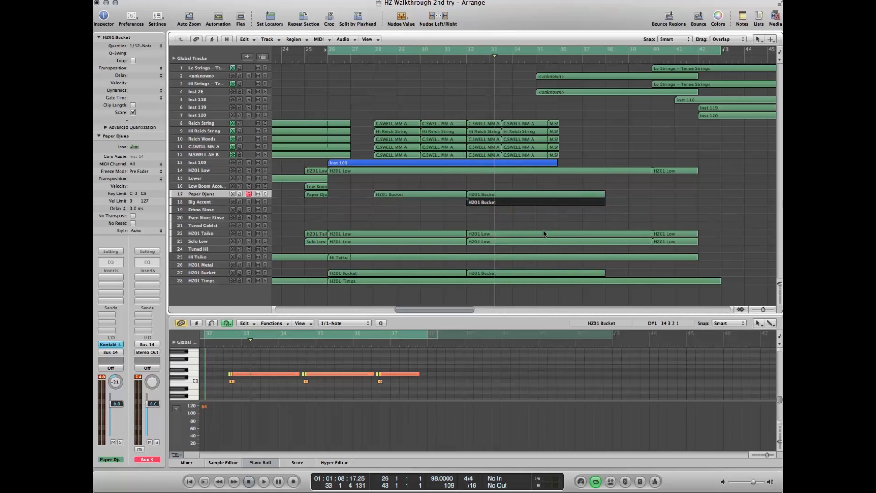
Play from bar 32 and record a continuing part on the HZ01 Bucket track from bar 38.
double_click(461, 57)
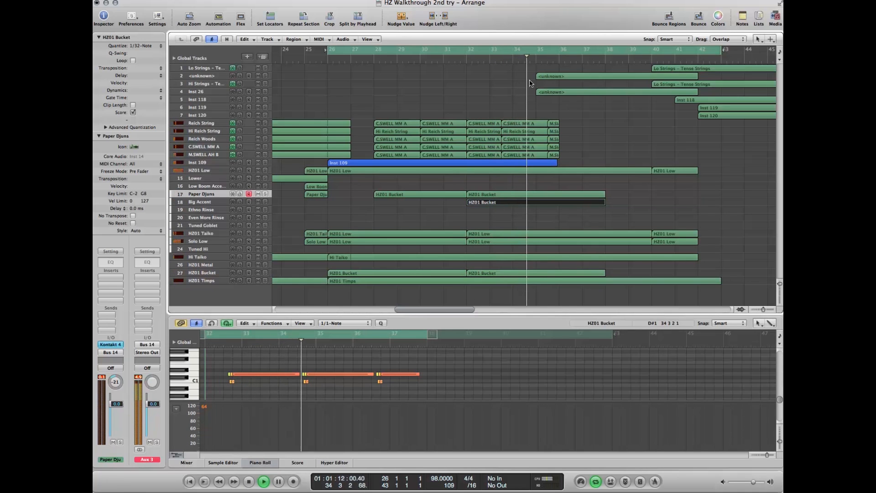
click(215, 271)
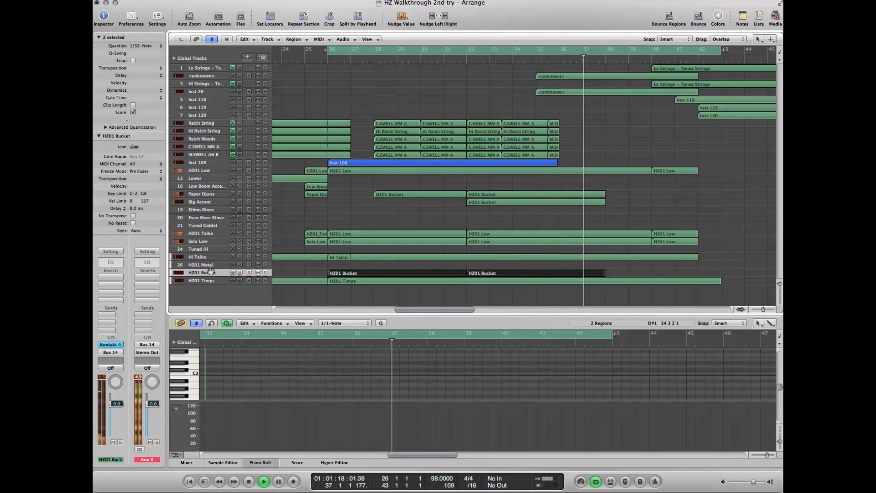
key(r)
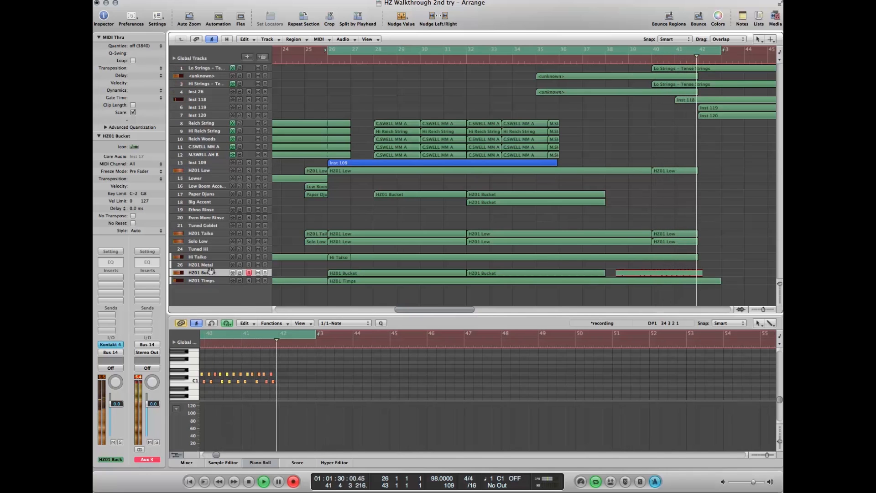
key(r)
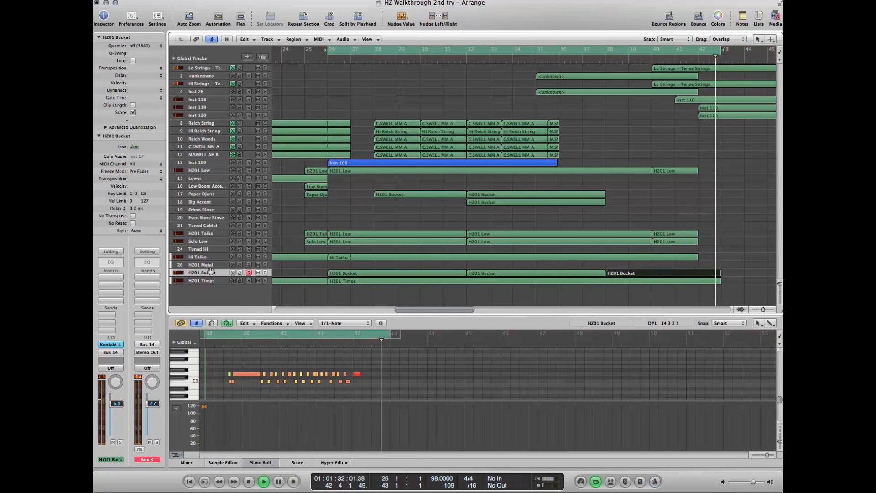
key(space)
Delete the stray last note at bar 42 of the bucket take and quantize the region to 1/48-Note.
click(357, 374)
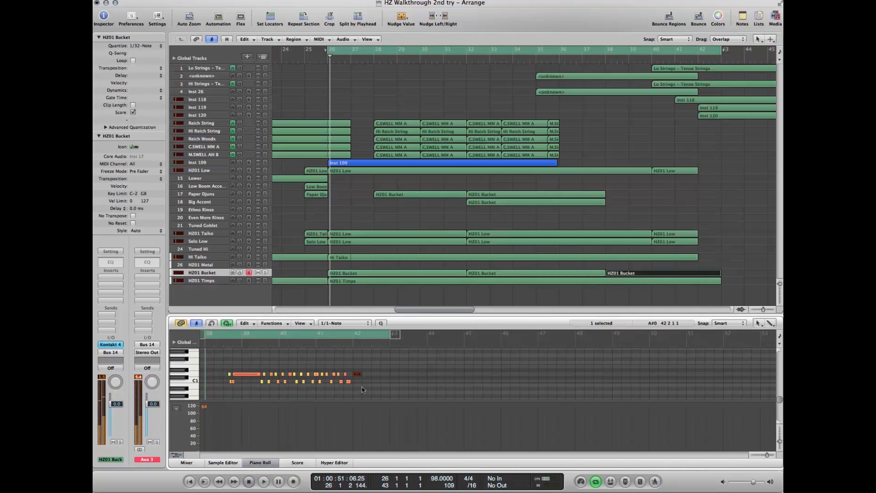
click(638, 205)
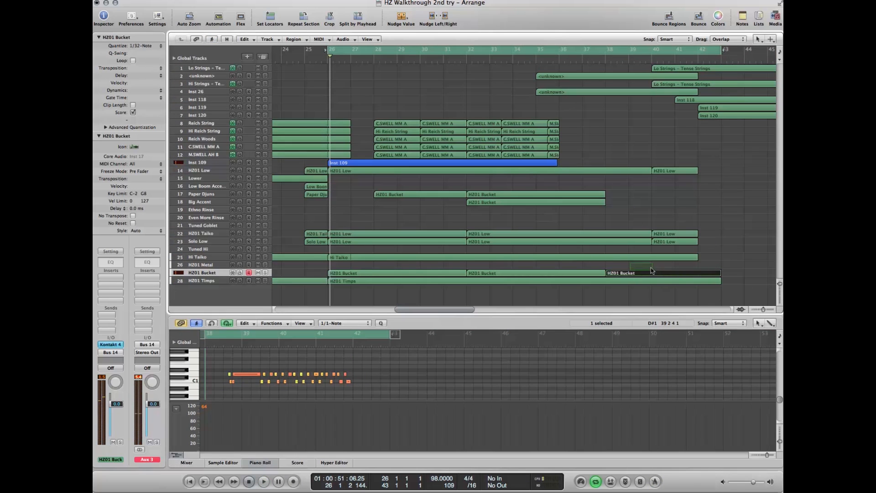
key(Delete)
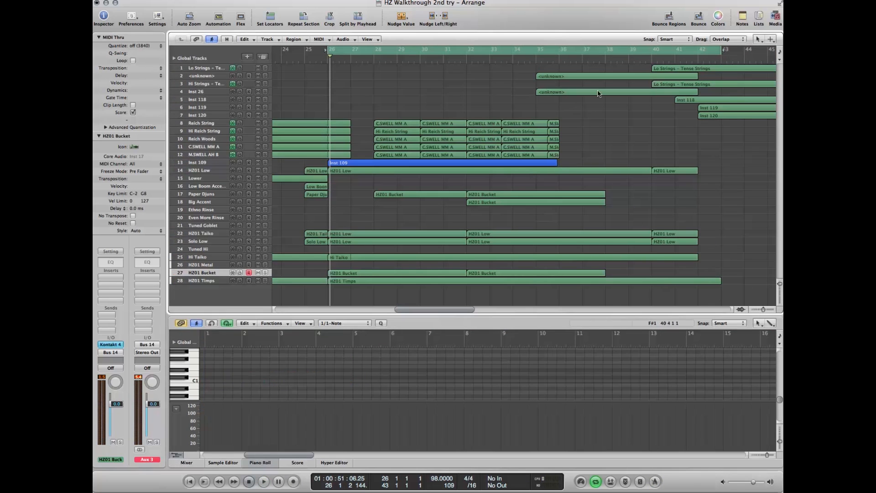
click(687, 302)
click(627, 272)
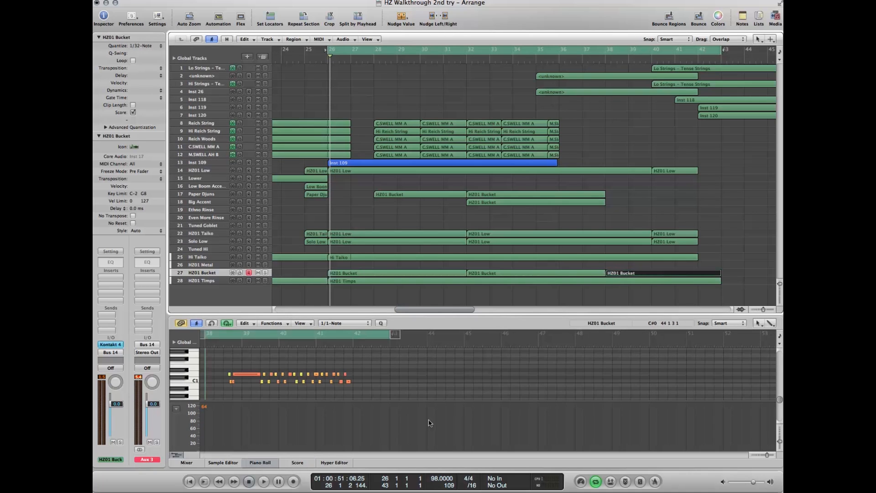
click(138, 46)
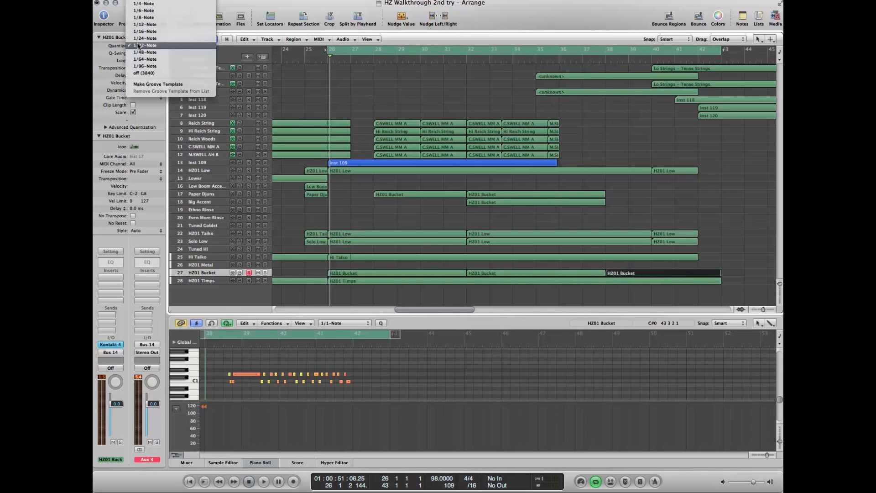
click(145, 52)
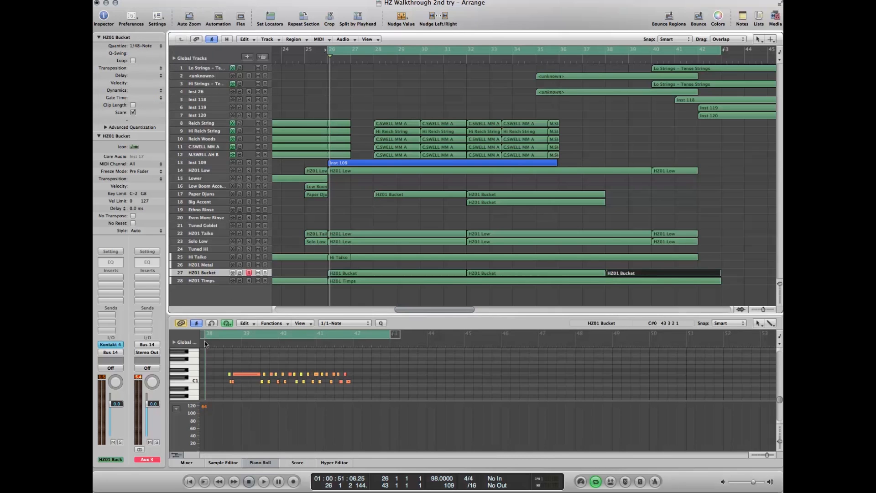
Audition the bucket take from bar 38 and delete its region.
double_click(211, 336)
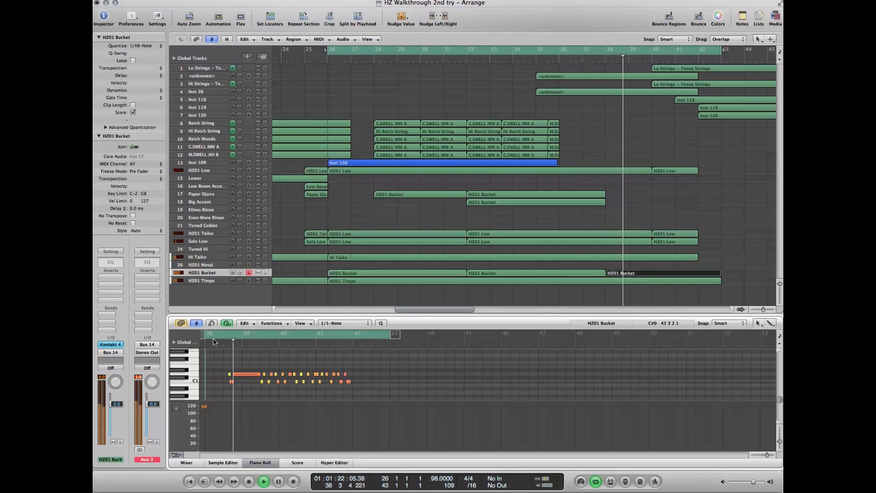
key(space)
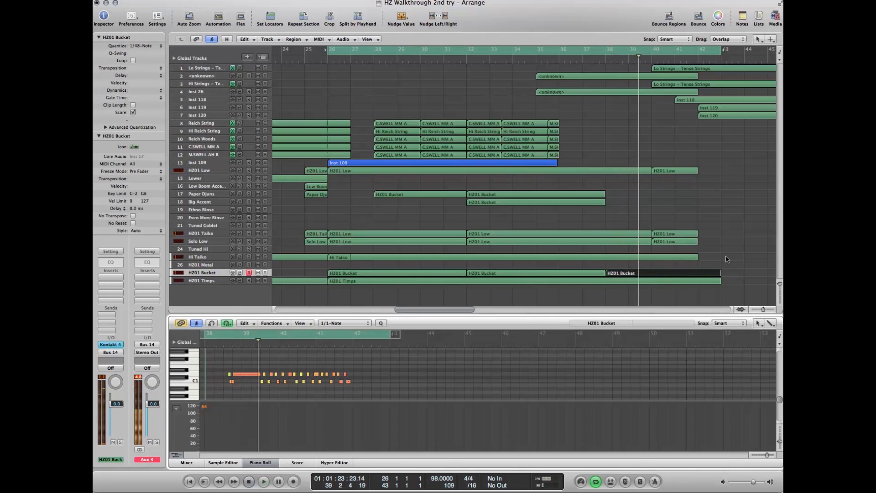
drag(728, 258, 715, 269)
key(Delete)
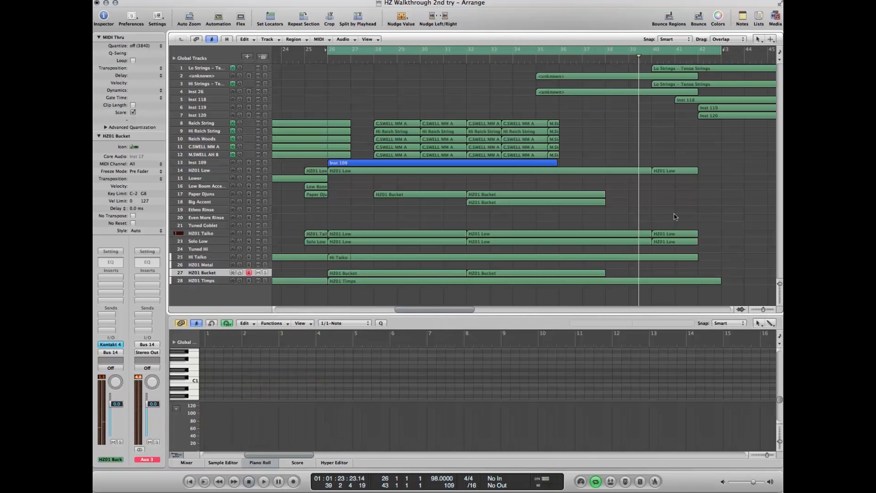
Turn off cycle mode so that the HZ01 Bucket track can be recorded from bar 38.
click(605, 58)
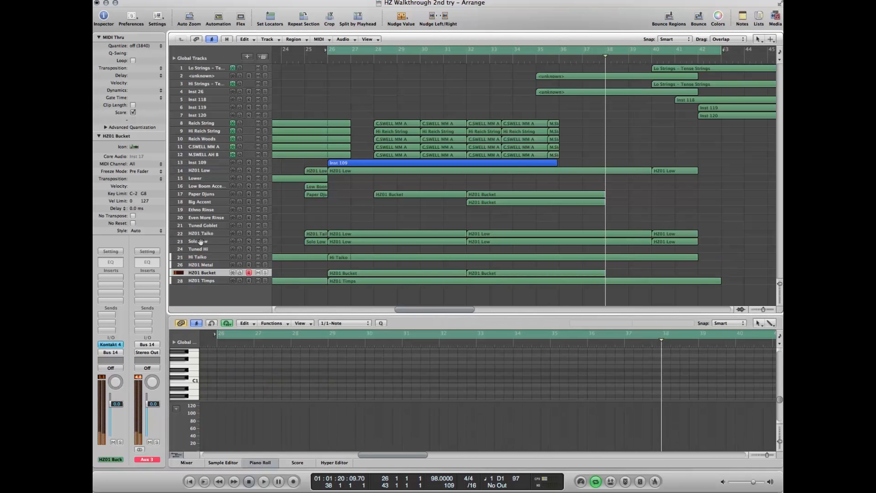
key(r)
key(c)
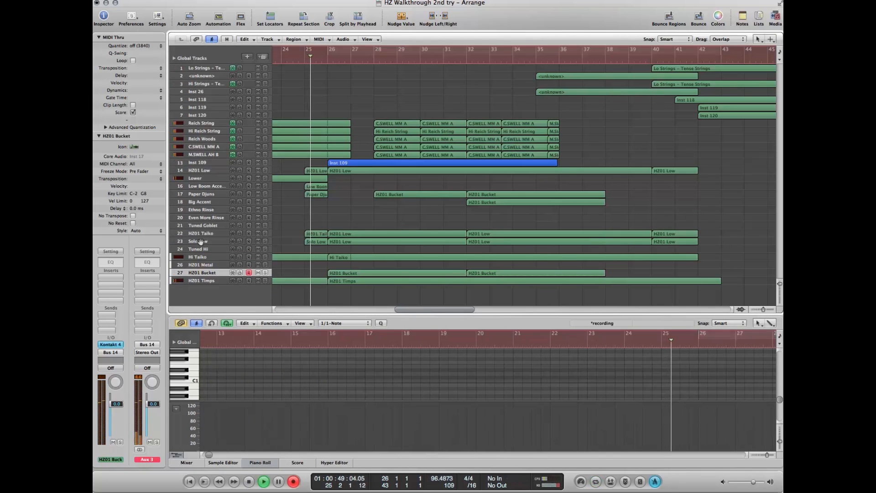
key(space)
Advance the playhead to around bar 38 and try another recording on the HZ01 Bucket track.
key(period)
key(period)
key(period)
key(period)
key(period)
key(period)
key(period)
key(period)
key(period)
key(period)
key(period)
key(period)
key(period)
key(period)
key(comma)
key(r)
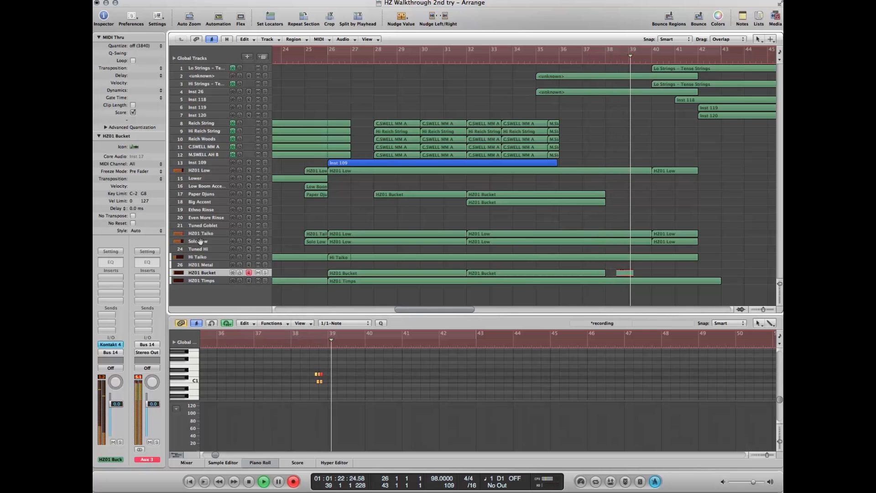
Rewind two bars and record the HZ01 Bucket part again from bar 38 up to bar 42.
key(space)
key(comma)
key(comma)
key(r)
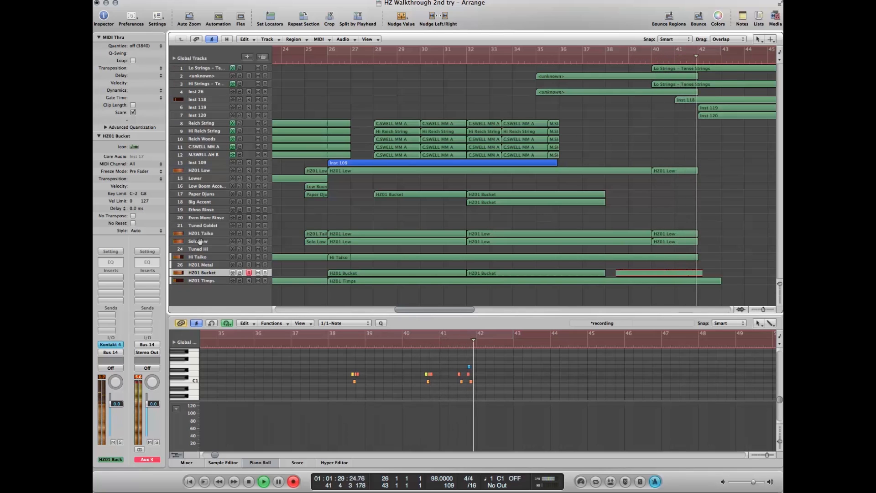
key(space)
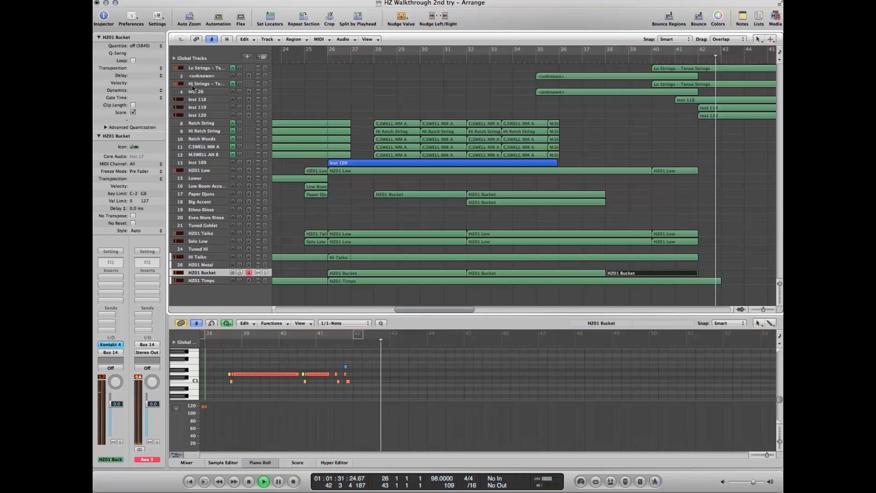
Quantize the new bucket region to 1/24-Note and copy it to the Paper Djuns and Big Accent tracks at bar 38.
click(140, 46)
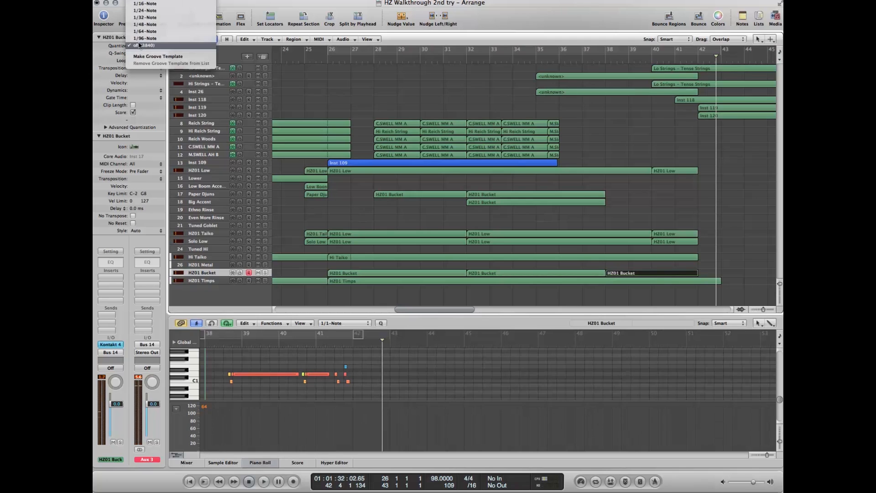
click(154, 11)
drag(631, 273, 633, 194)
double_click(597, 60)
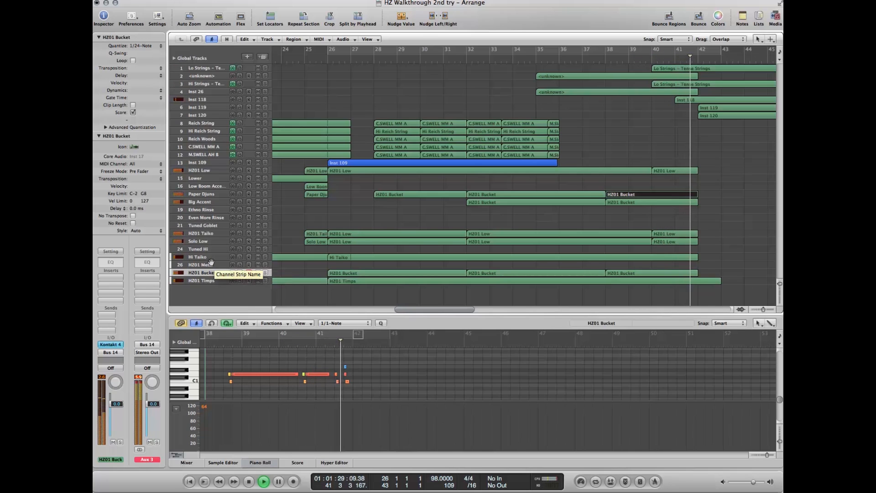
key(space)
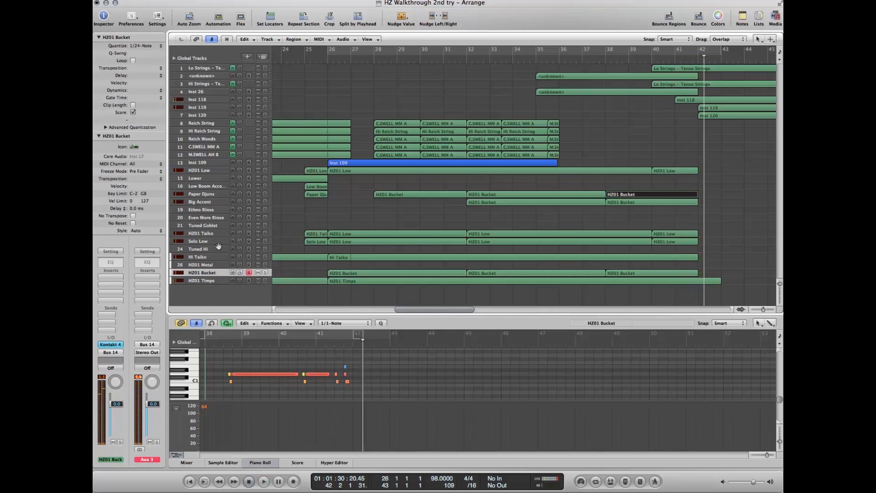
Record a Tuned Hi part from bar 26 to bar 31 on the Tuned Hi track.
click(218, 247)
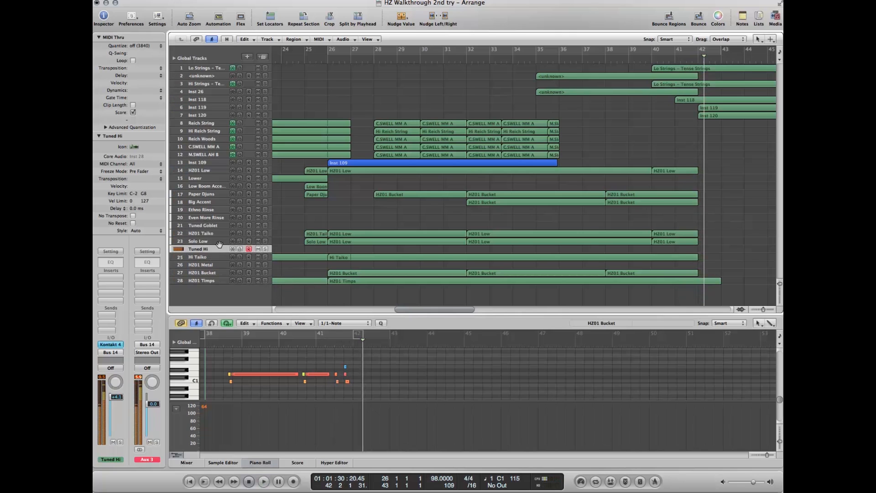
scroll(387, 194, left, 10)
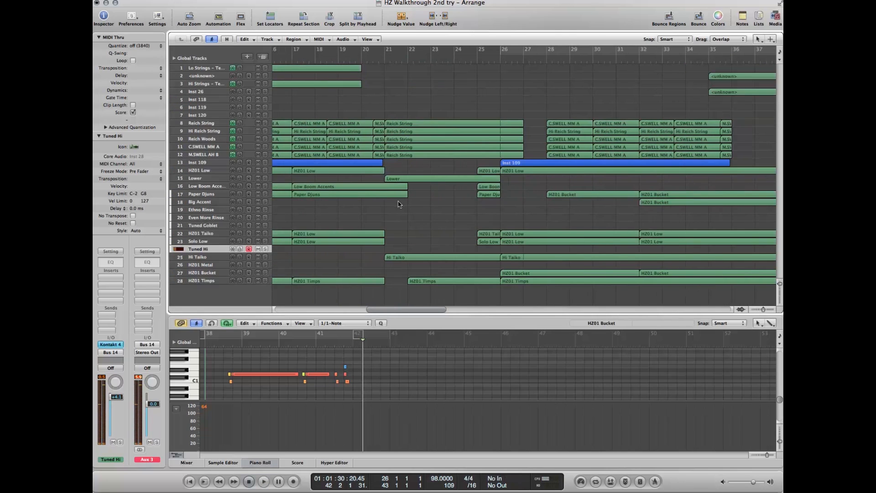
click(194, 257)
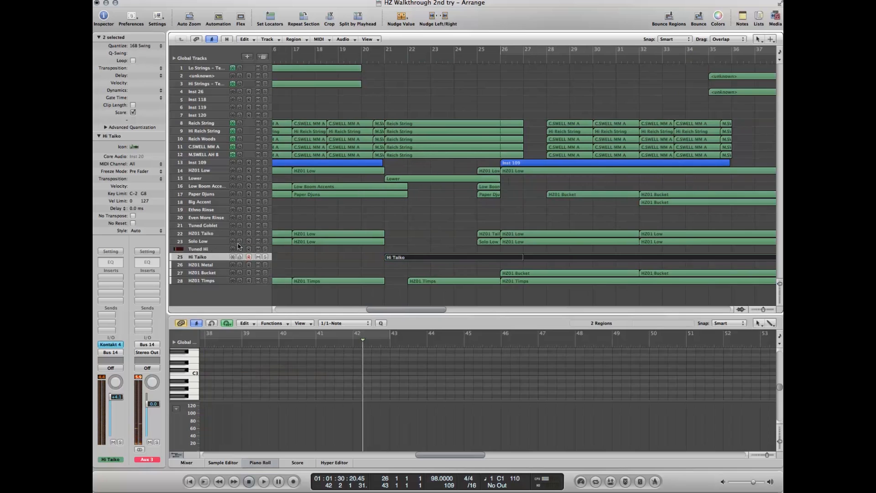
click(195, 249)
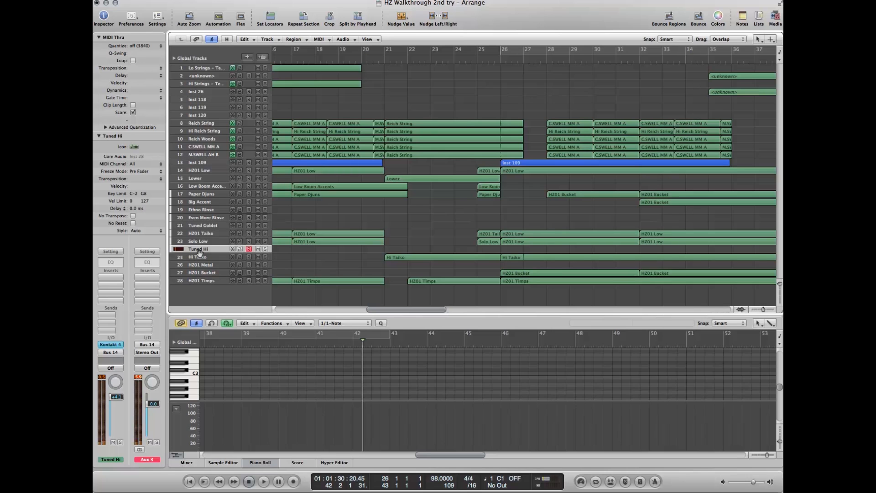
key(r)
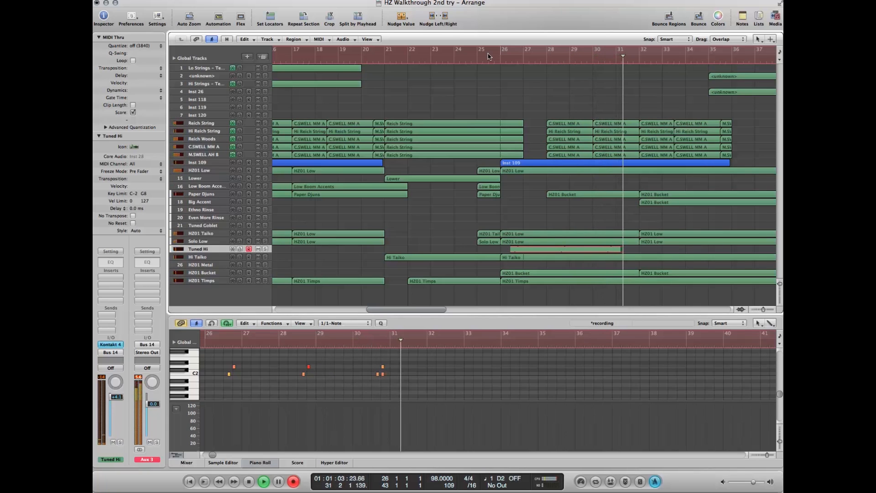
key(asterisk)
key(space)
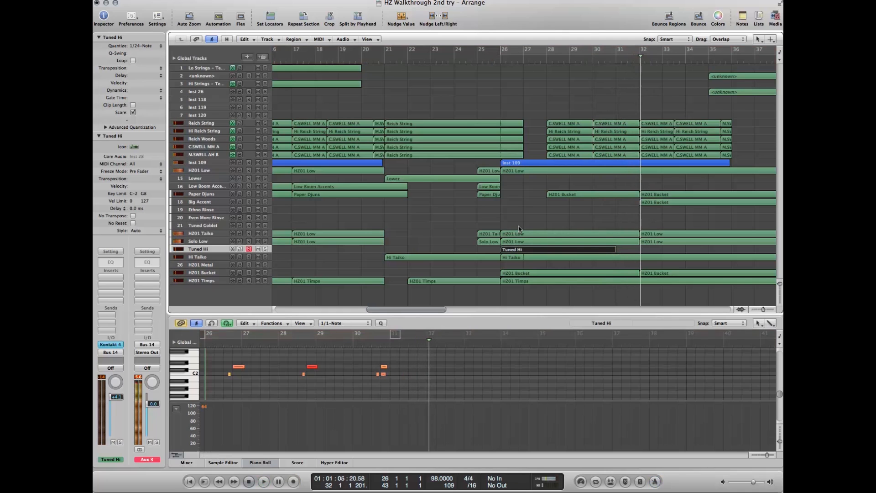
Copy the new Tuned Hi region to bar 32 and bar 38 on the same track.
scroll(486, 259, right, 8)
drag(368, 249, 630, 249)
drag(698, 246, 682, 247)
scroll(580, 188, left, 6)
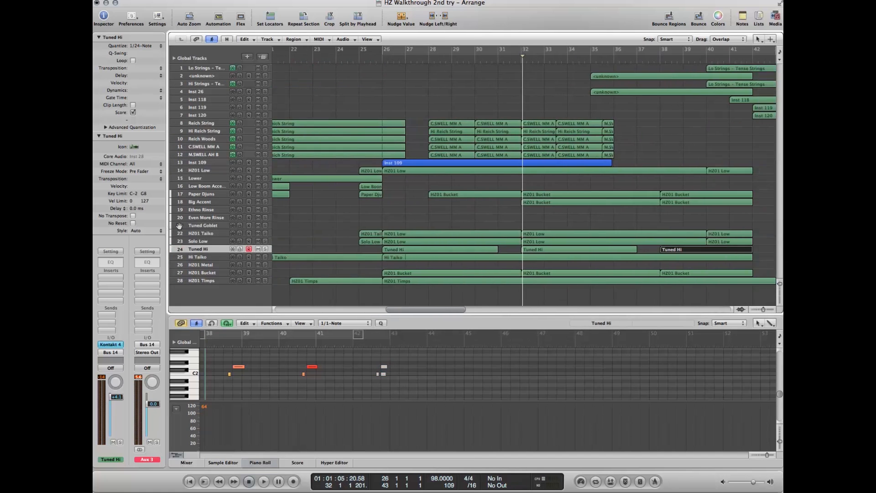
Move the playhead to bar 26 and try recording a part on the Low Boom Accents track.
click(206, 225)
scroll(378, 196, left, 1)
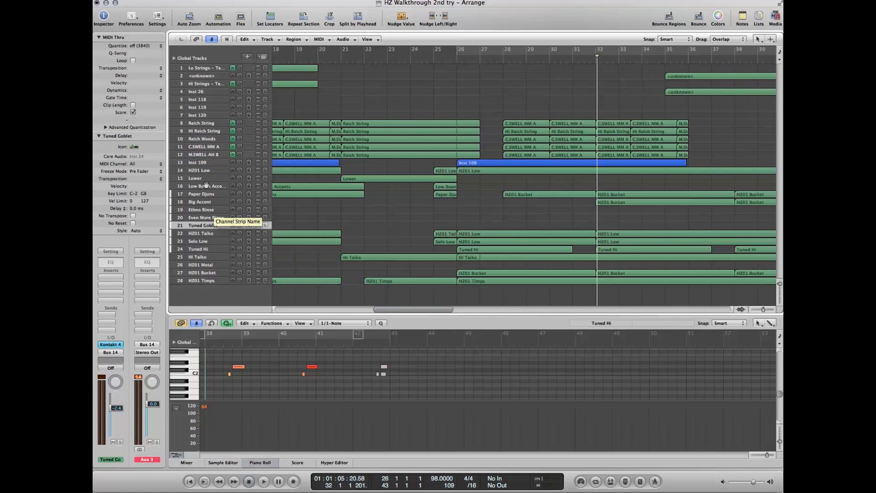
scroll(349, 219, right, 2)
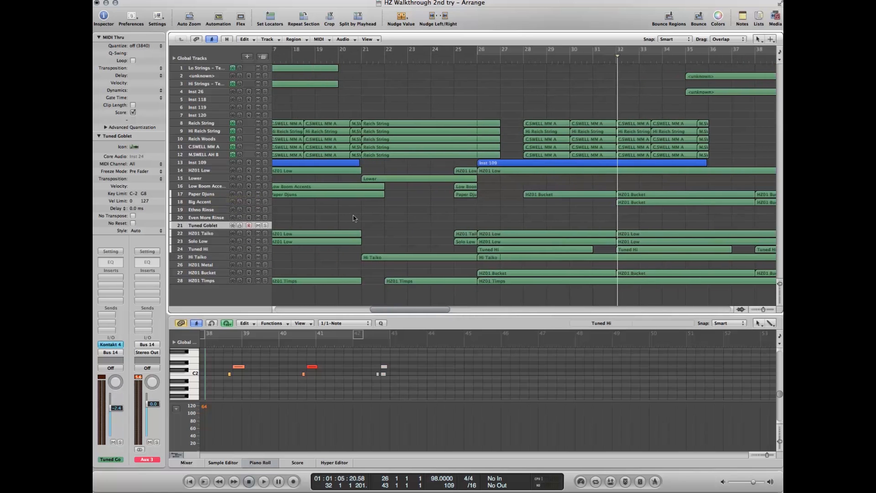
click(209, 185)
click(421, 60)
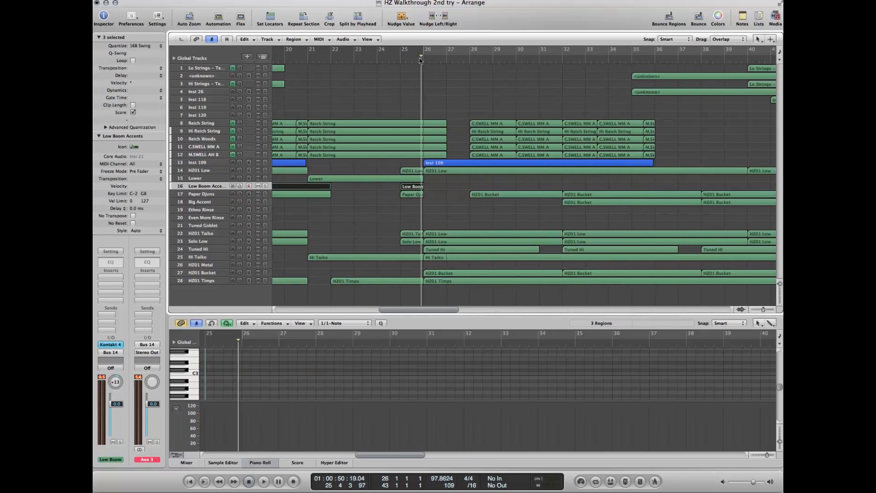
key(comma)
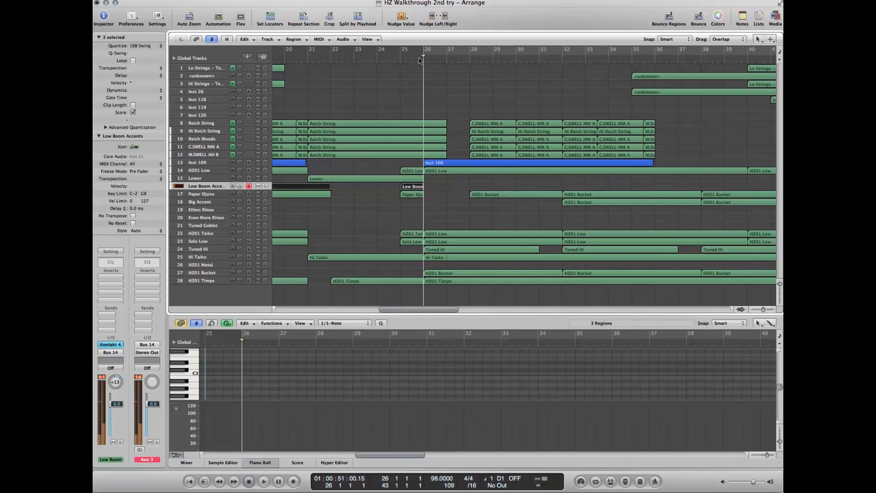
key(r)
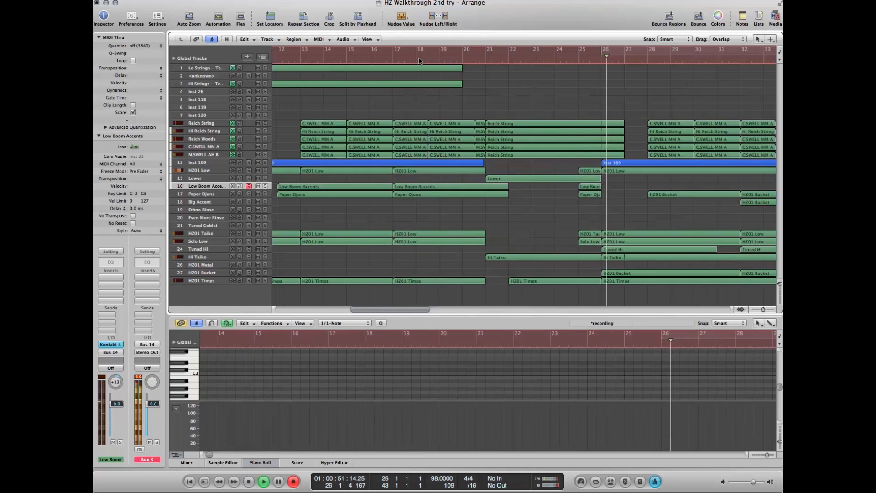
scroll(504, 109, right, 5)
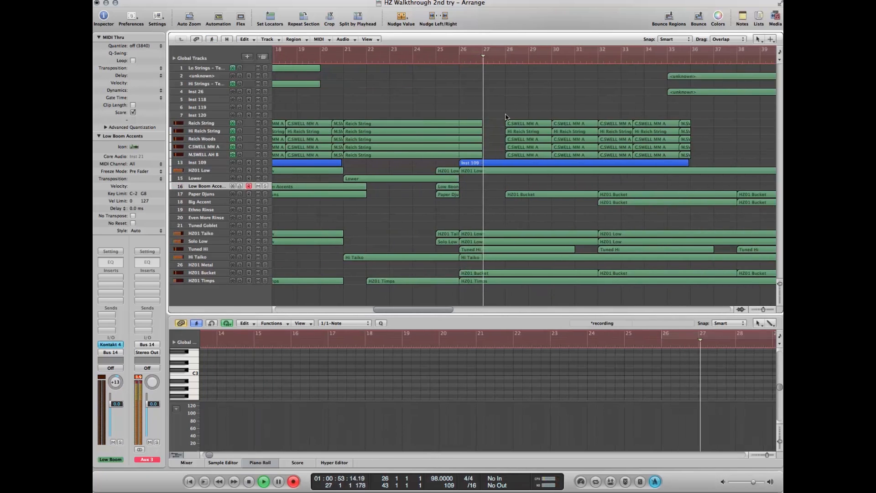
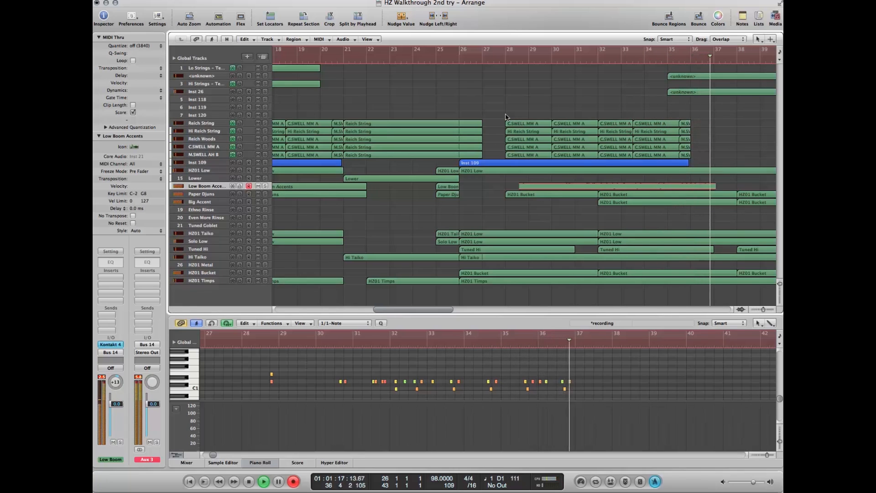
key(space)
Select the Ethno Rinse track for recording and move the playhead back to bar 32.
key(Down)
key(Down)
key(Down)
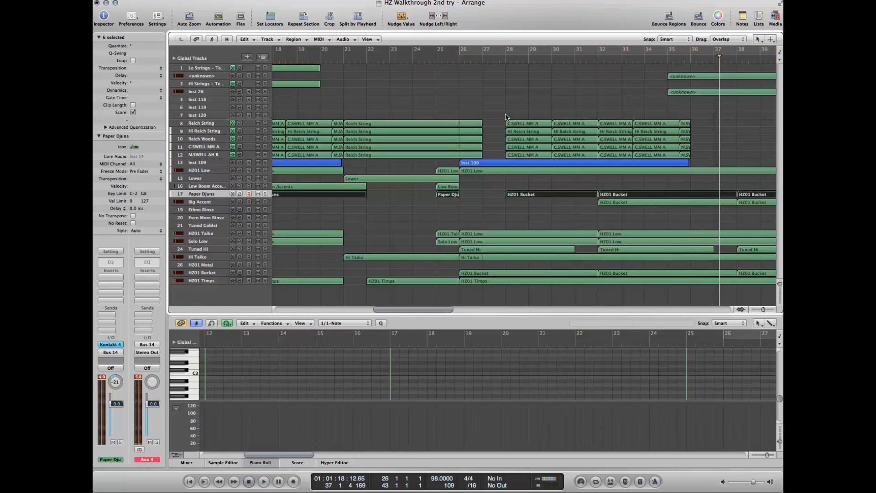
scroll(524, 145, right, 10)
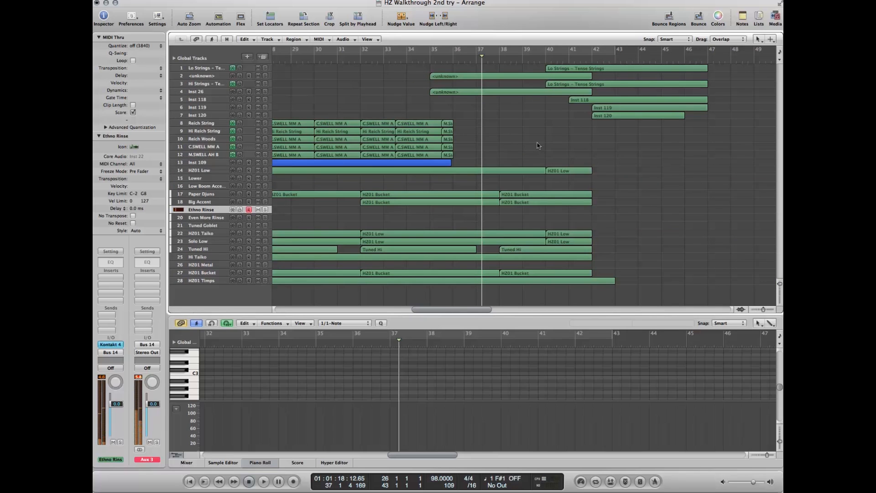
key(comma)
key(comma)
key(comma)
key(comma)
key(comma)
key(comma)
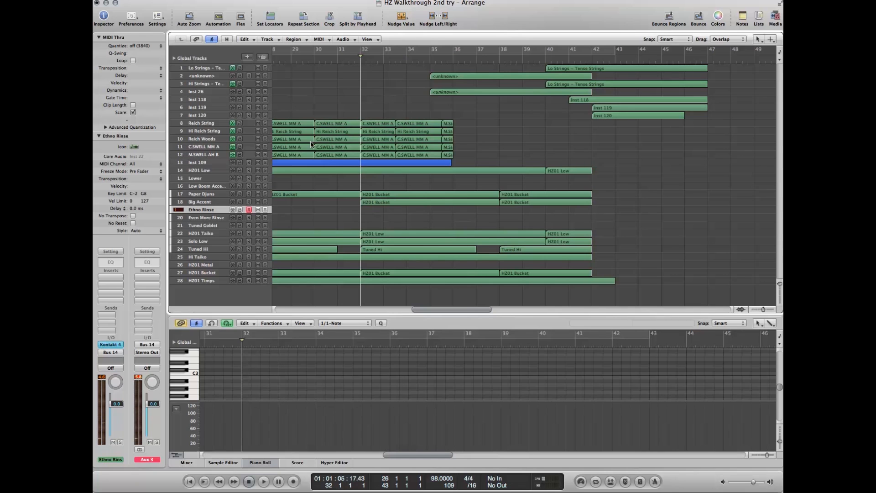
Examine which Kontakt instrument is loaded on the Ethno Rinse track and close its window.
key(v)
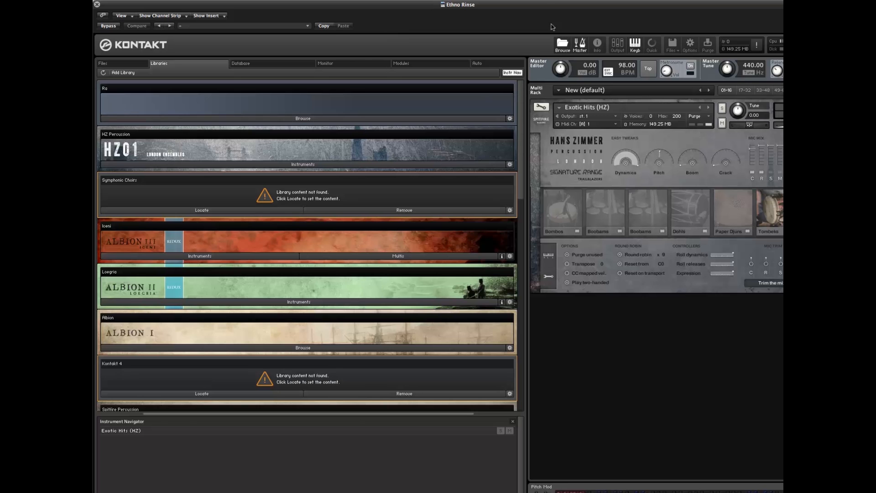
drag(547, 5, 431, 18)
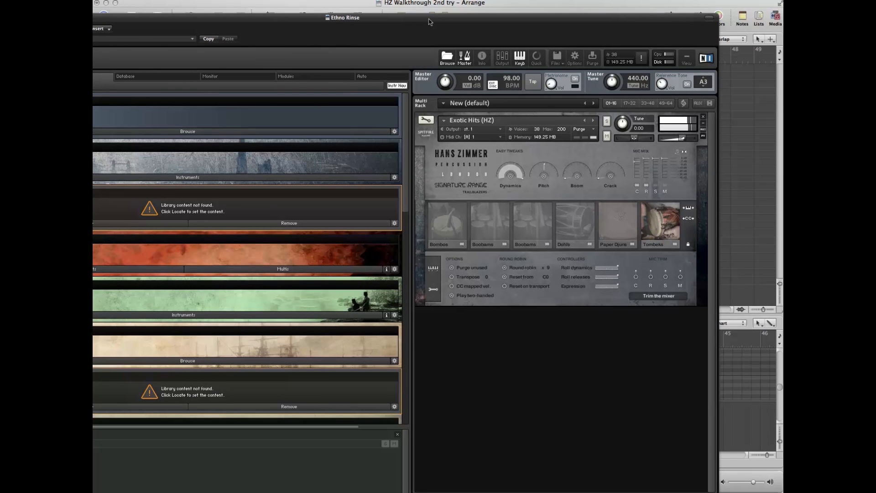
key(super+w)
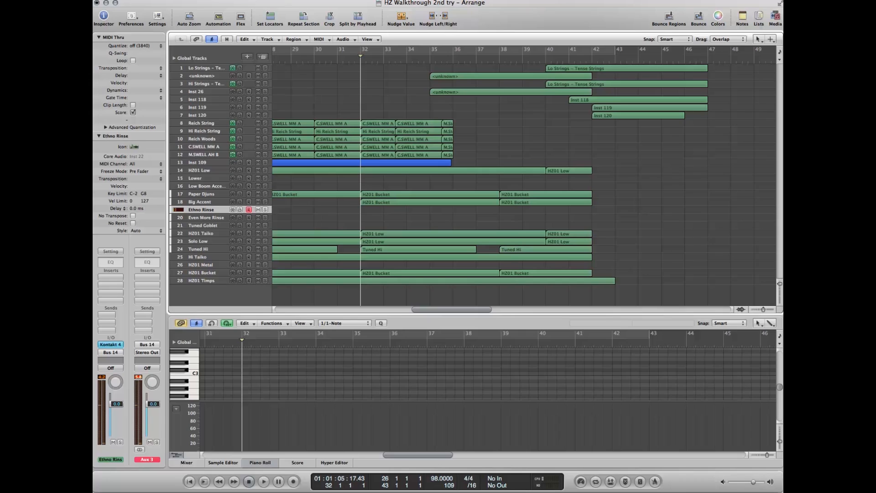
Rewind a few bars, try recording an Ethno Rinse part up to around bar 37, and discard the take.
key(comma)
key(comma)
scroll(499, 183, left, 5)
key(comma)
key(comma)
key(comma)
key(r)
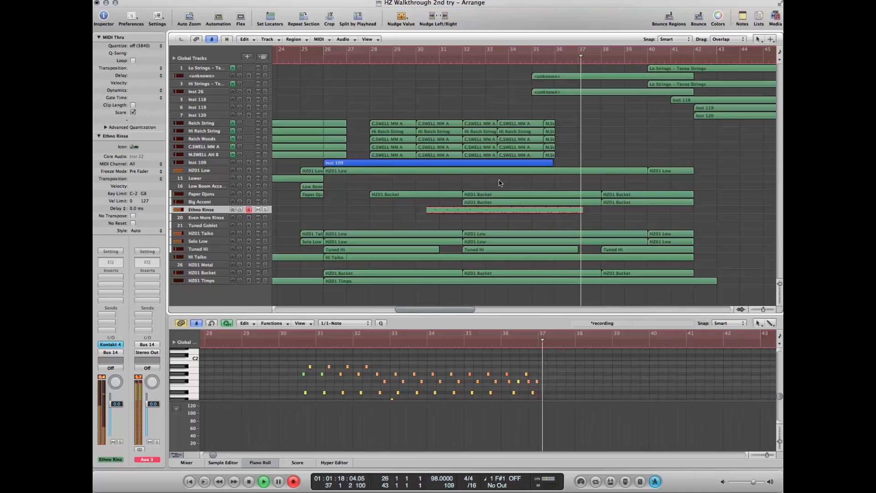
key(super+period)
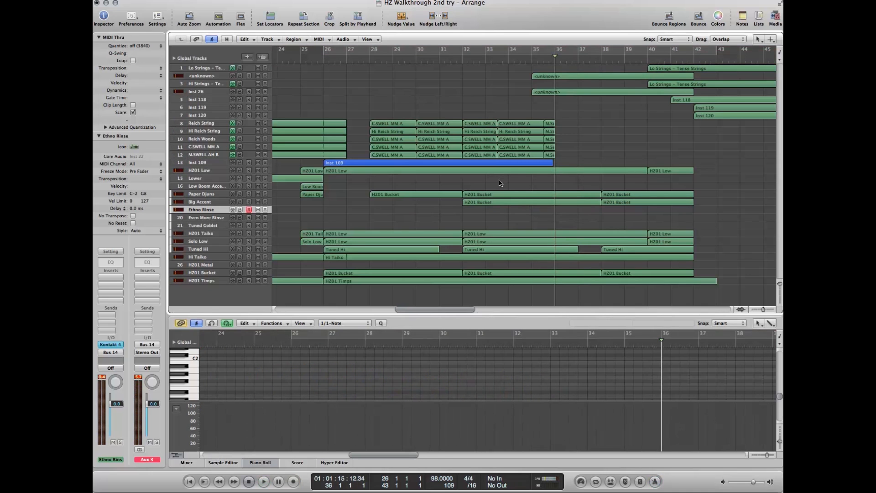
Record the Ethno Rinse part from bar 36 to bar 42 and return the playhead to around bar 31.
key(r)
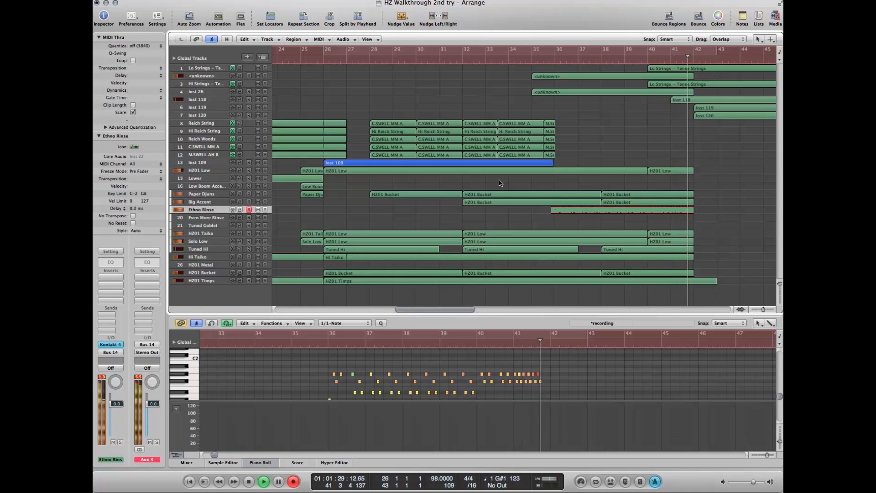
key(r)
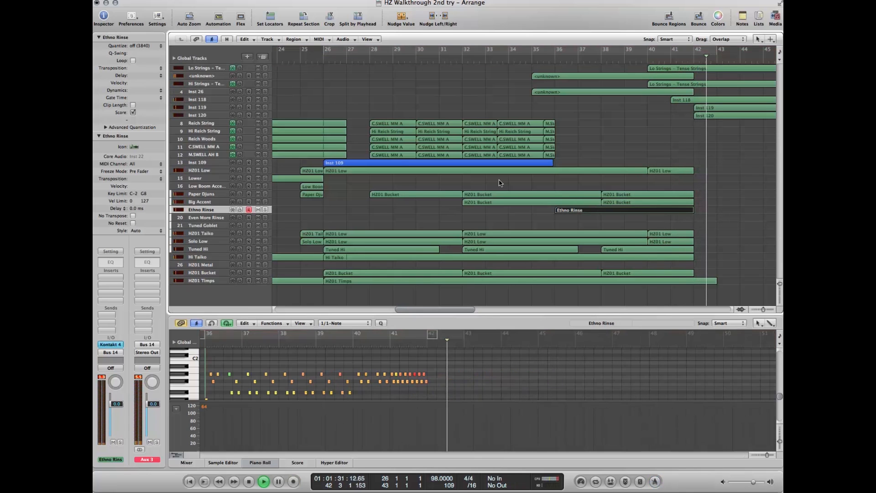
click(448, 56)
Try recording a part on the Even More Rinse track from bar 36 and delete the take.
click(218, 217)
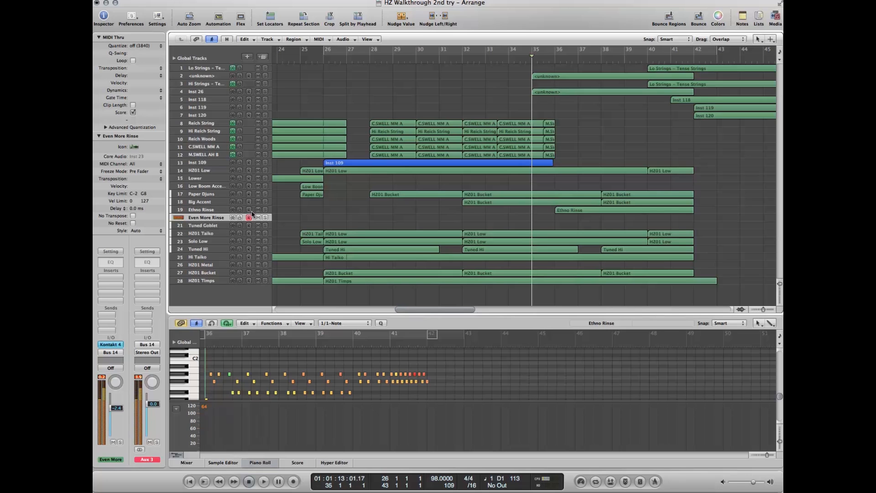
key(r)
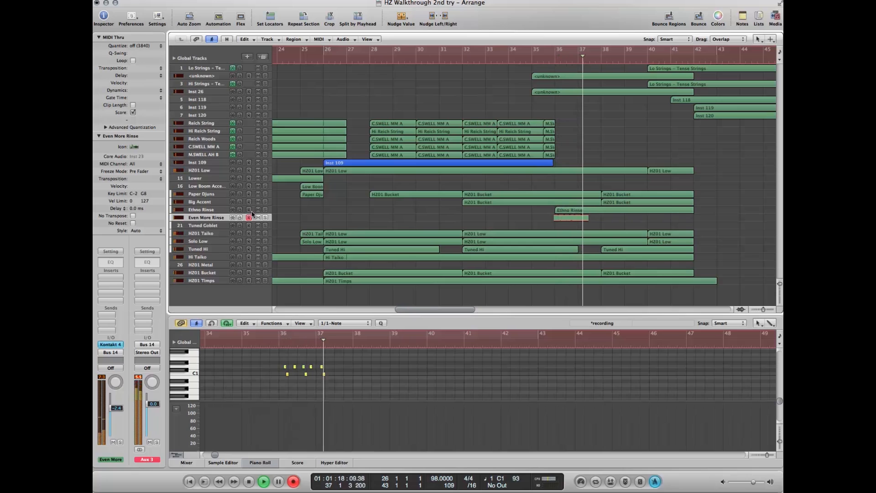
key(space)
key(Delete)
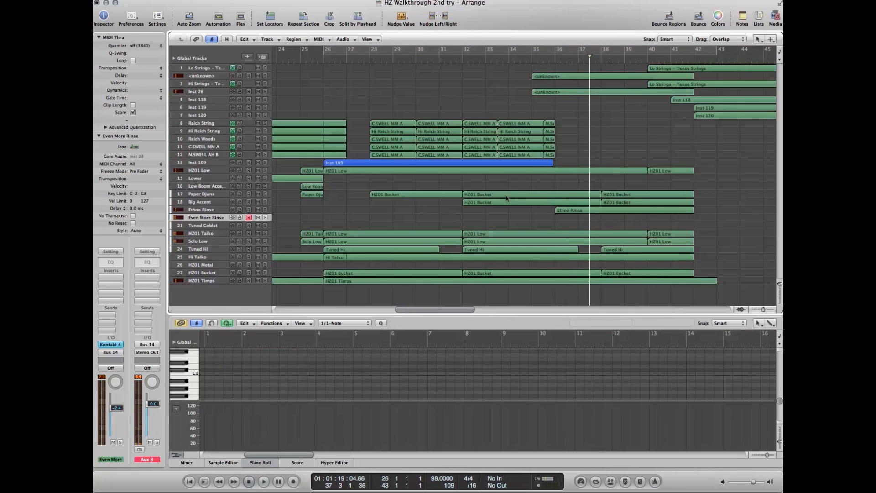
Set the Ethno Rinse region's quantize to 16B Swing and its delay to -23.
click(601, 211)
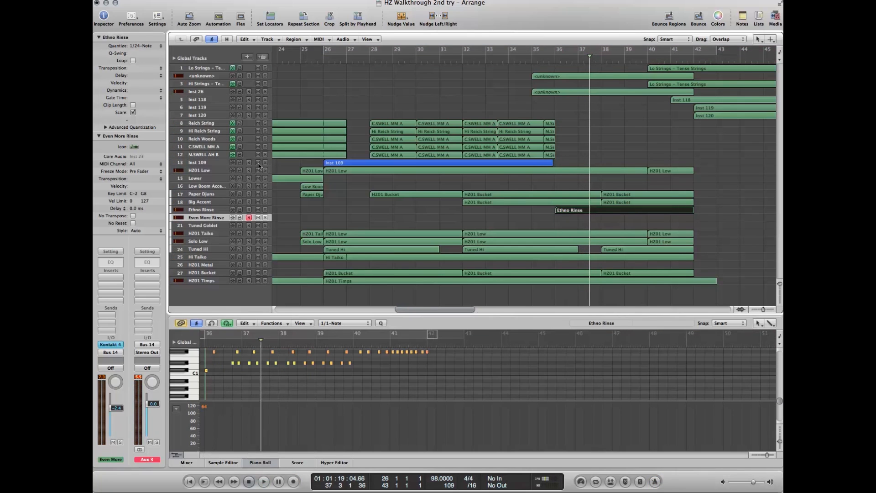
click(134, 46)
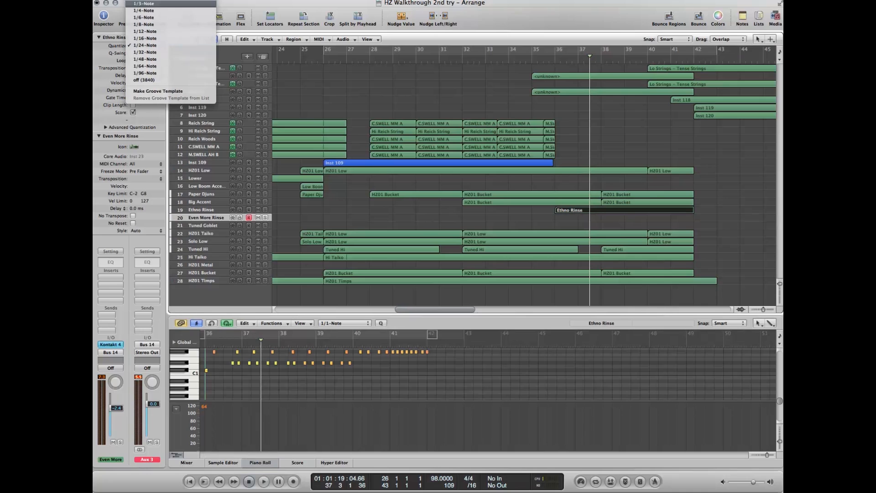
click(147, 92)
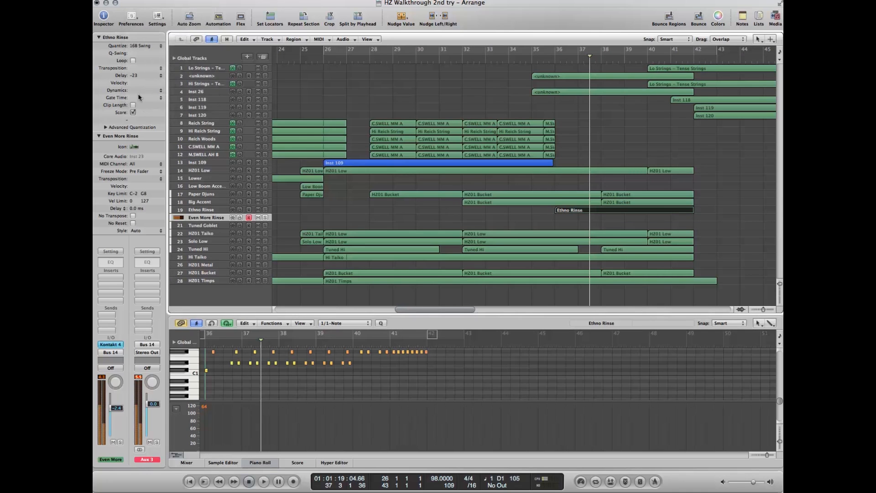
Try another Even More Rinse recording from bar 36 to around bar 40 and delete it.
key(comma)
key(comma)
key(KP_Multiply)
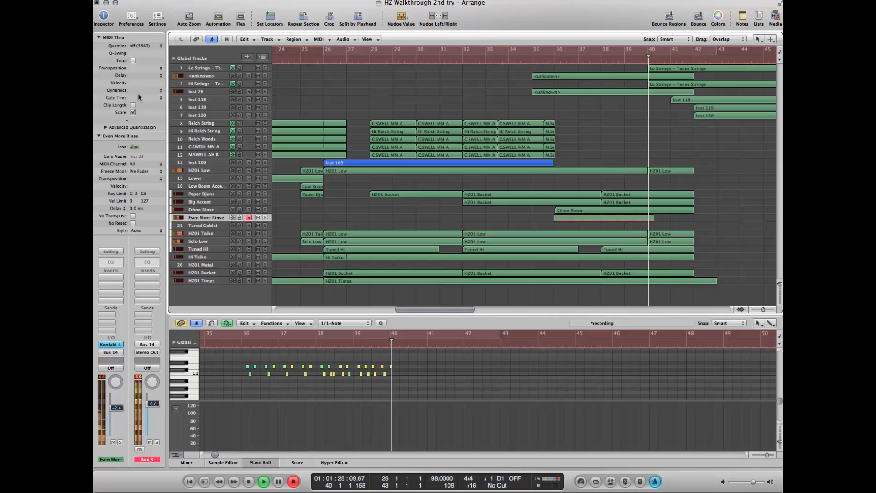
key(space)
key(Delete)
Rewind and record the Even More Rinse part again from bar 36 to bar 43.
key(comma)
key(comma)
key(comma)
key(comma)
key(comma)
key(r)
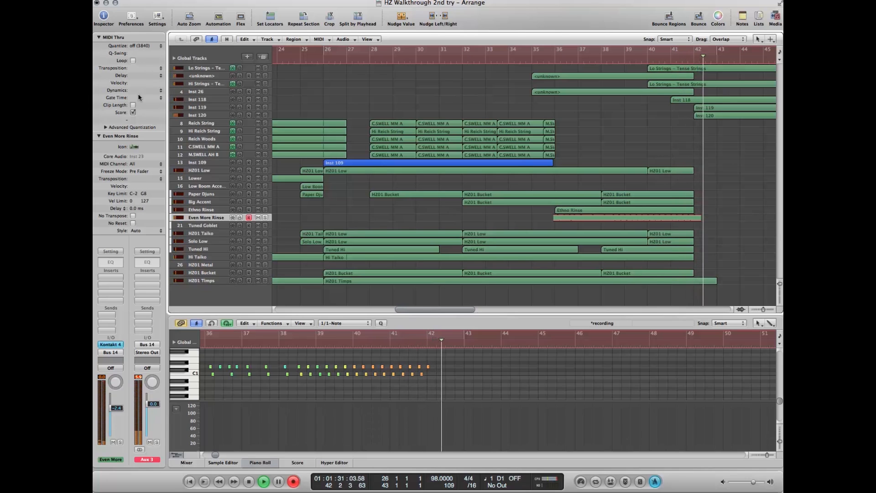
key(KP_Enter)
key(space)
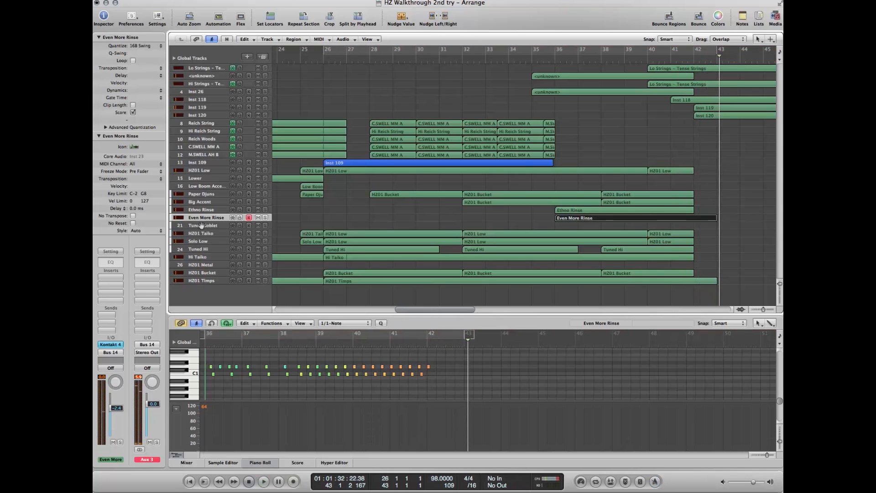
Open the Tuned Goblet track's Kontakt instrument and examine its loaded percussion patch.
key(Down)
click(110, 343)
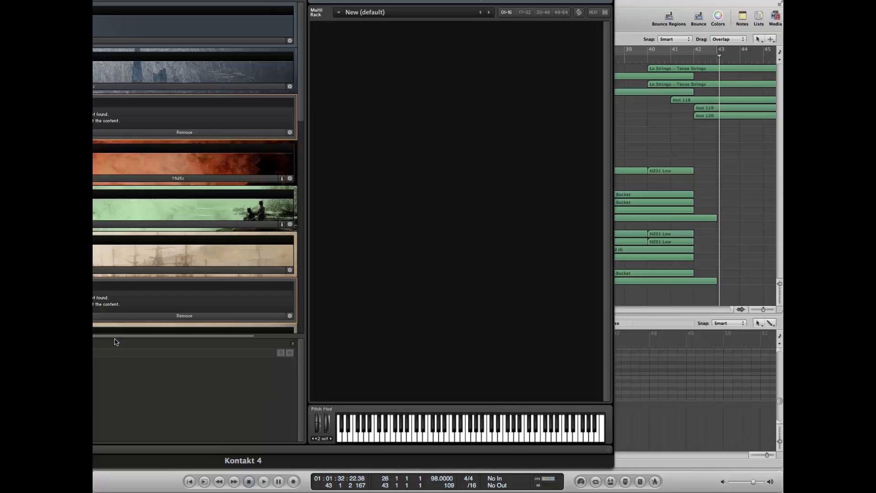
drag(487, 6, 288, 12)
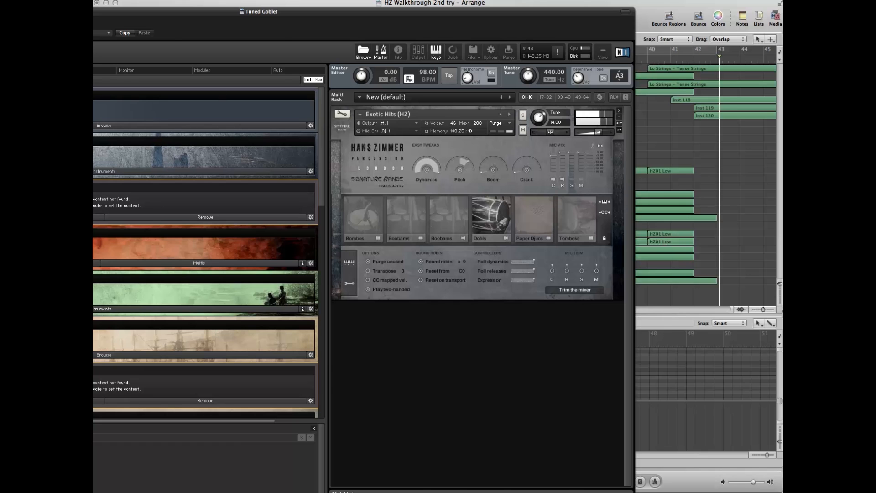
Record the Tuned Goblet part from bar 32 to around bar 37 and trim the region's end to bar 36.
key(super+w)
scroll(456, 77, left, 8)
scroll(495, 66, right, 11)
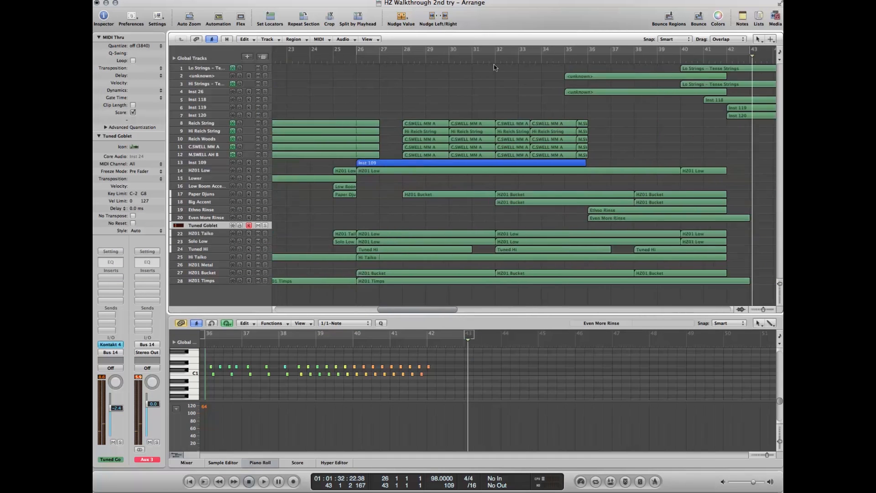
scroll(374, 78, left, 3)
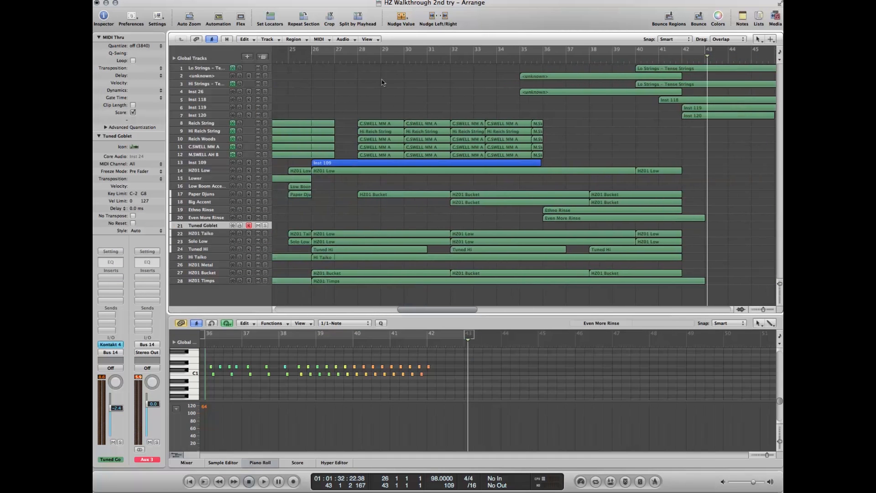
double_click(304, 58)
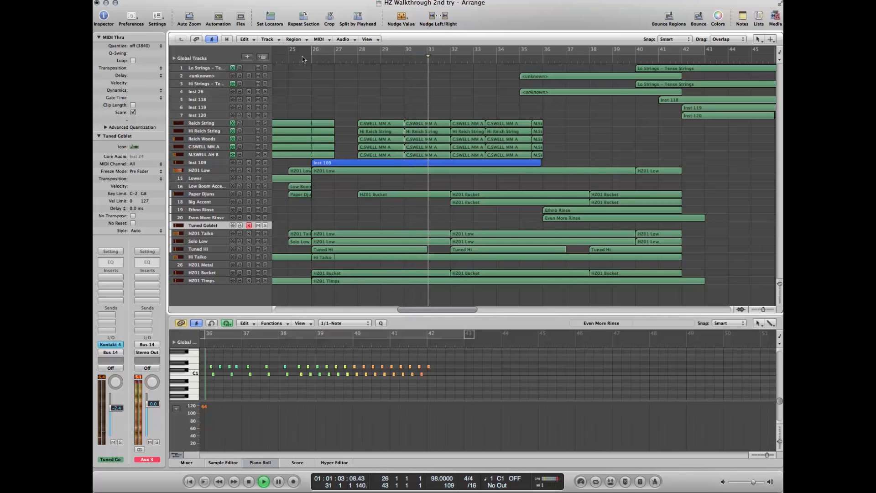
key(r)
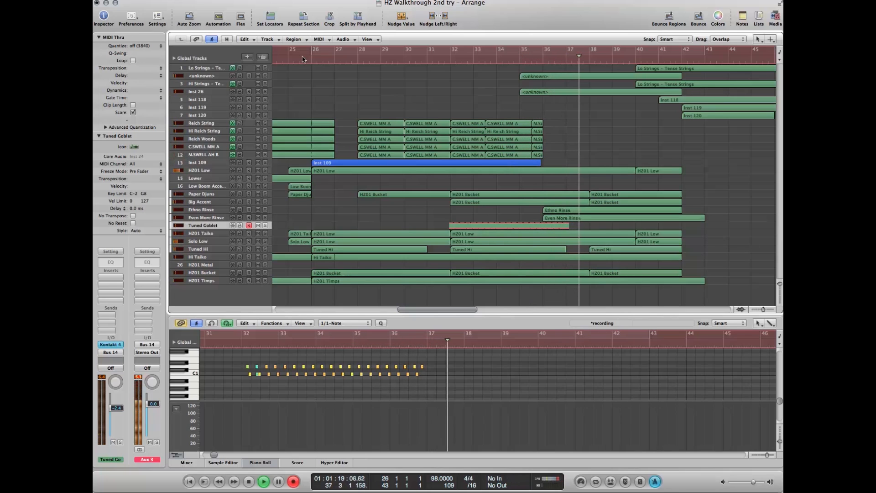
key(r)
key(space)
drag(565, 229, 543, 234)
Record a second Tuned Goblet part from bar 36 to bar 42.
key(comma)
key(comma)
key(comma)
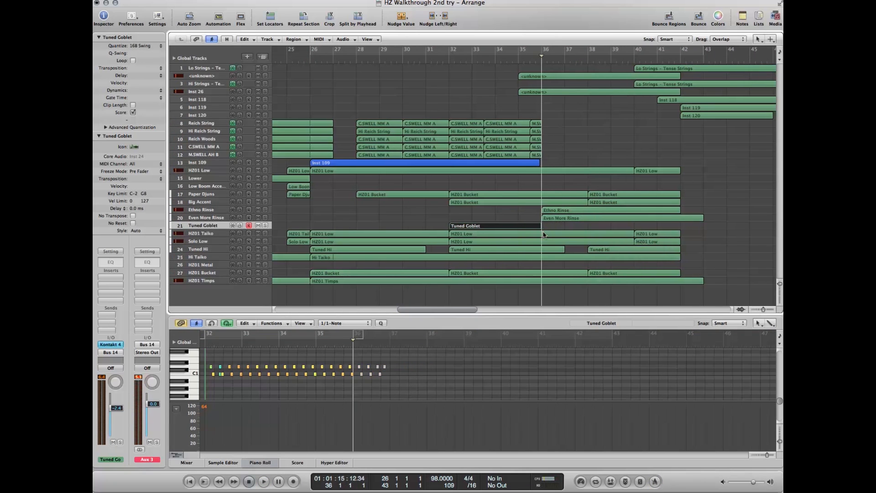
key(Return)
scroll(545, 234, right, 15)
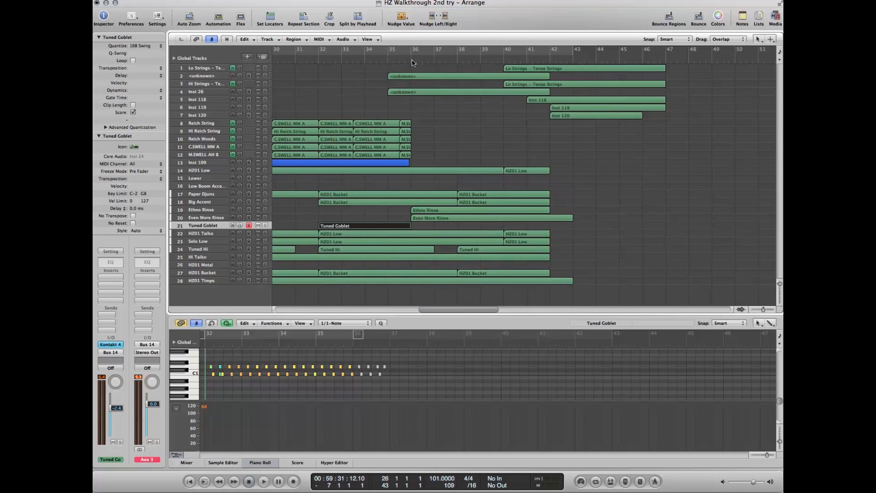
key(r)
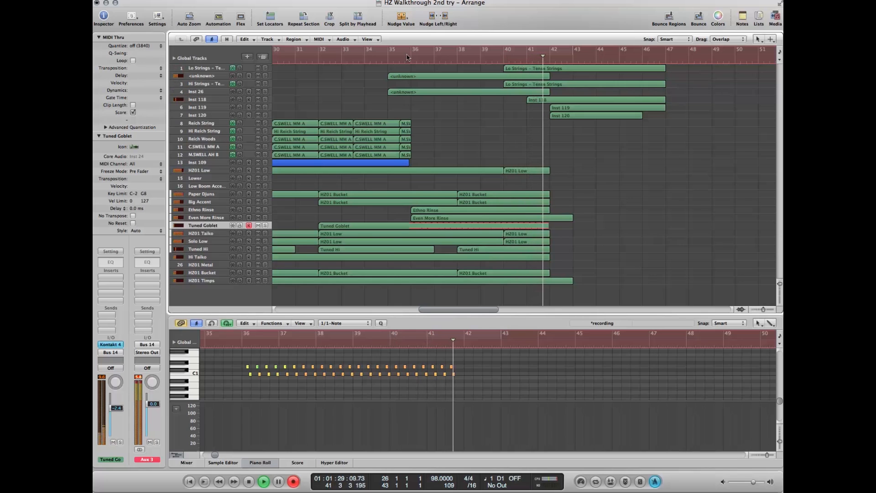
key(r)
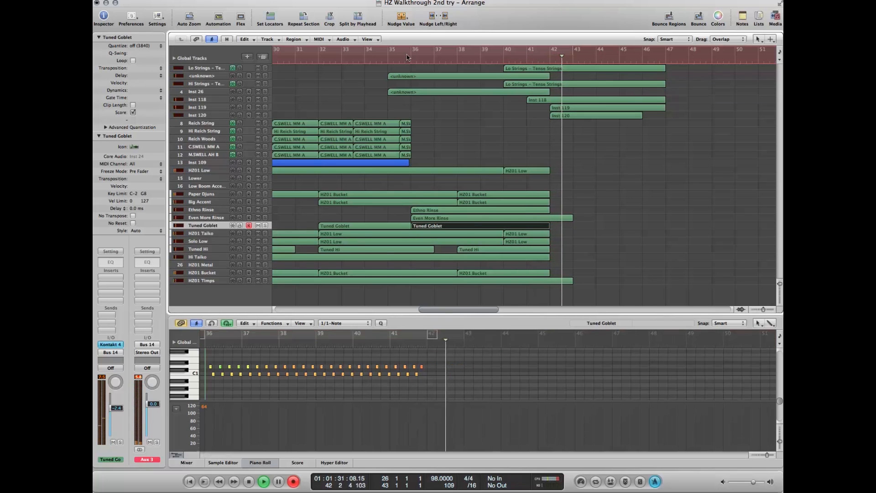
key(space)
Record-enable HZ01 Low, Lower, Low Boom Accents, HZ01 Taiko and Solo Low together and record a low hit at bar 42.
click(203, 170)
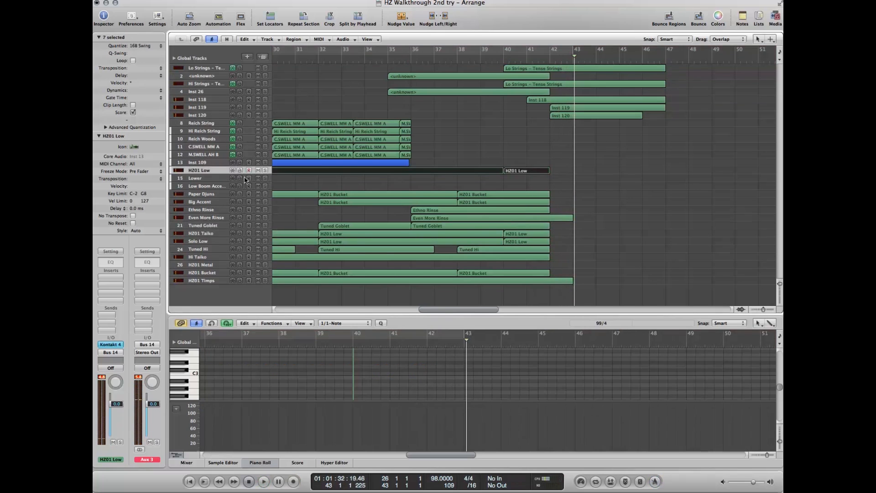
click(248, 178)
click(248, 186)
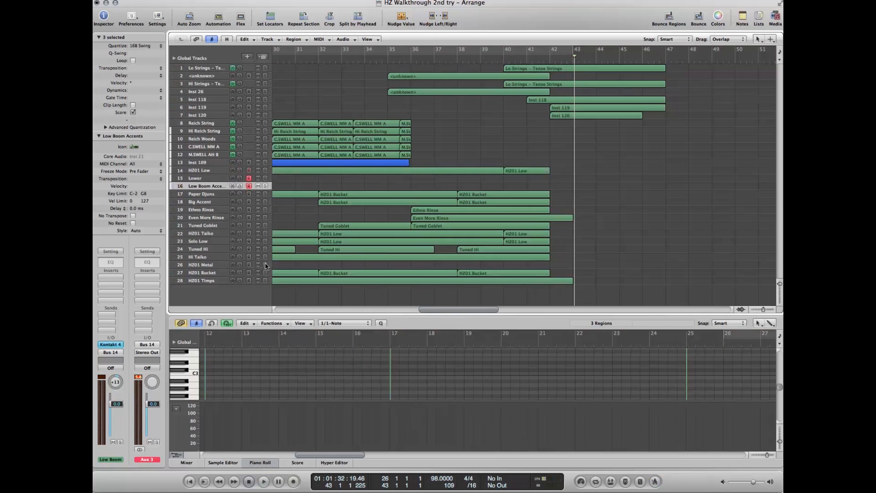
click(248, 233)
click(248, 241)
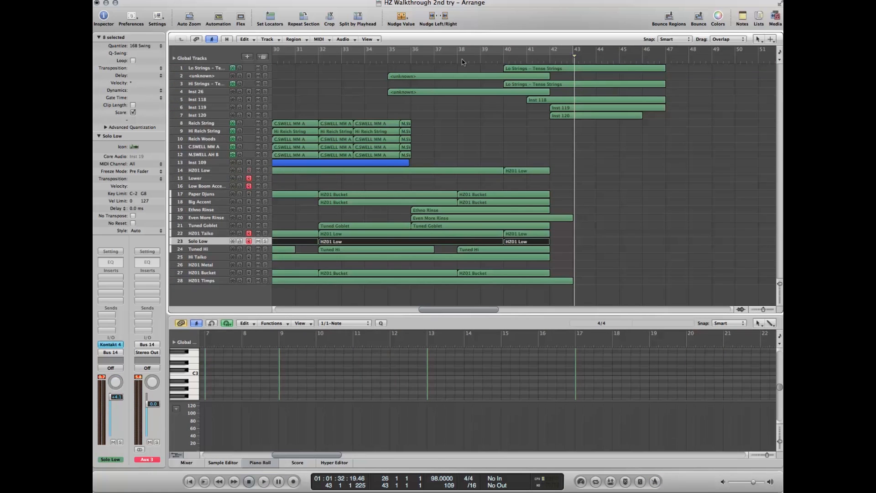
click(547, 60)
key(r)
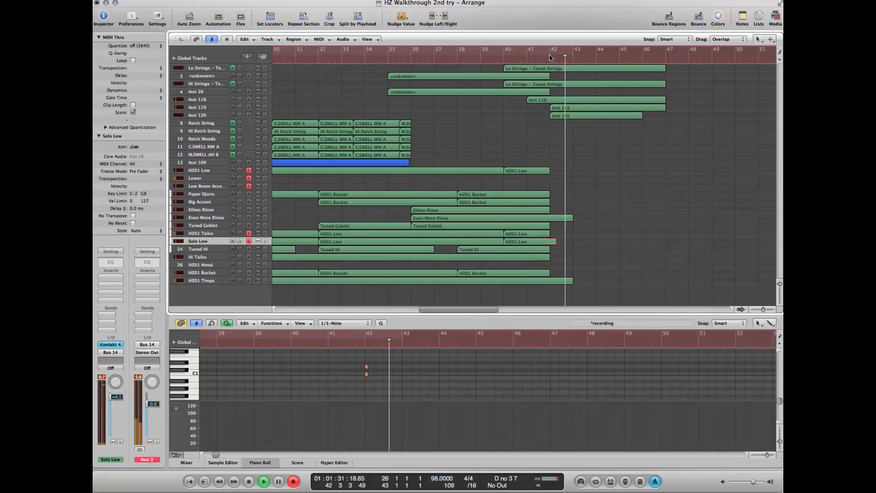
key(r)
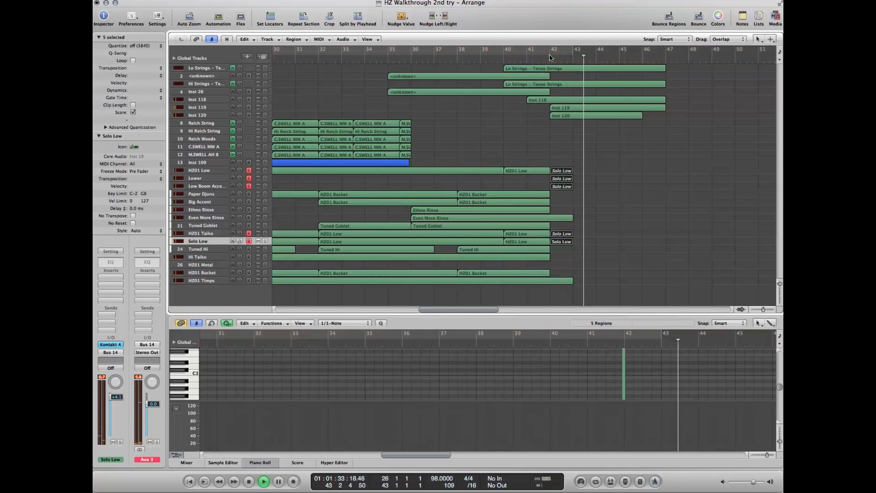
Play back from around bar 38 with the Ethno Rinse region muted, and delete that region.
click(469, 60)
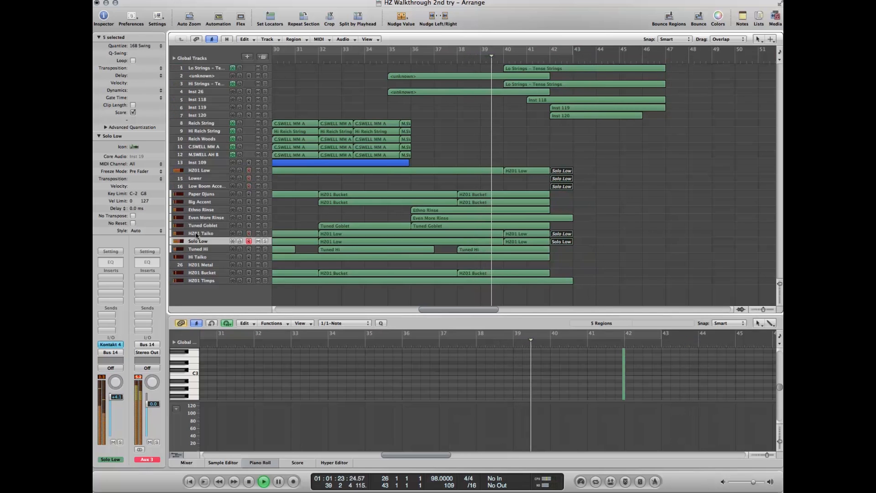
click(216, 210)
click(258, 209)
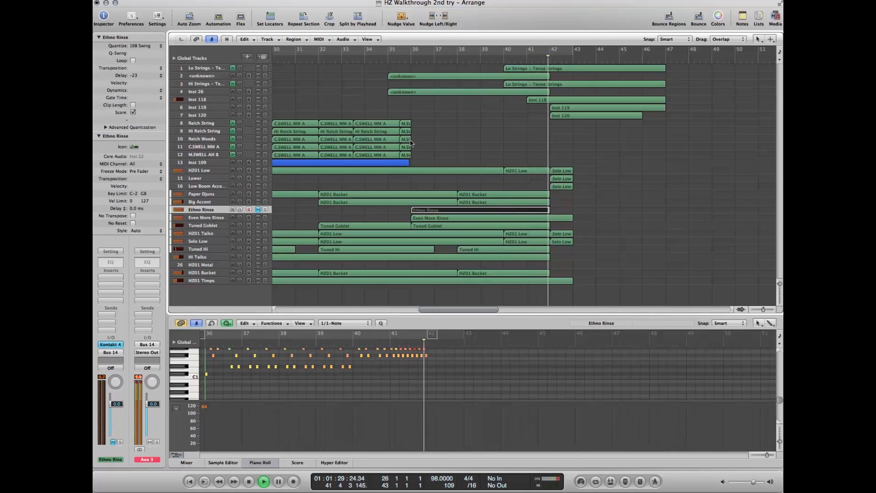
key(space)
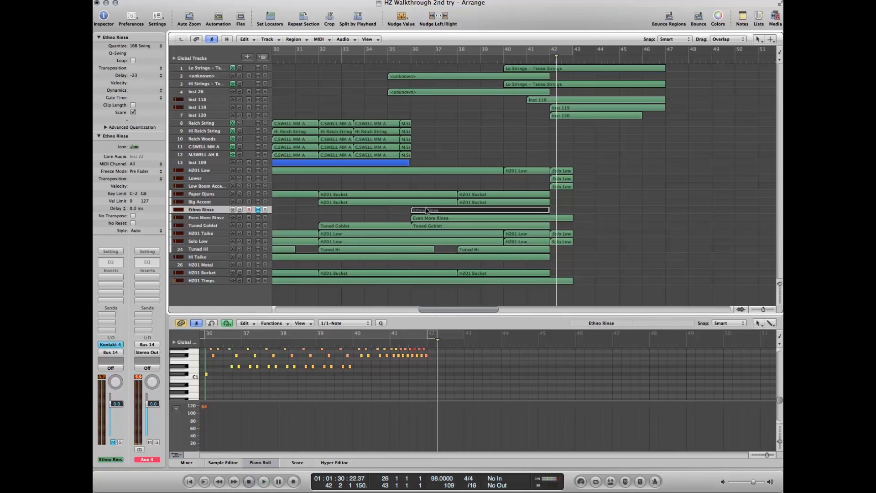
key(Delete)
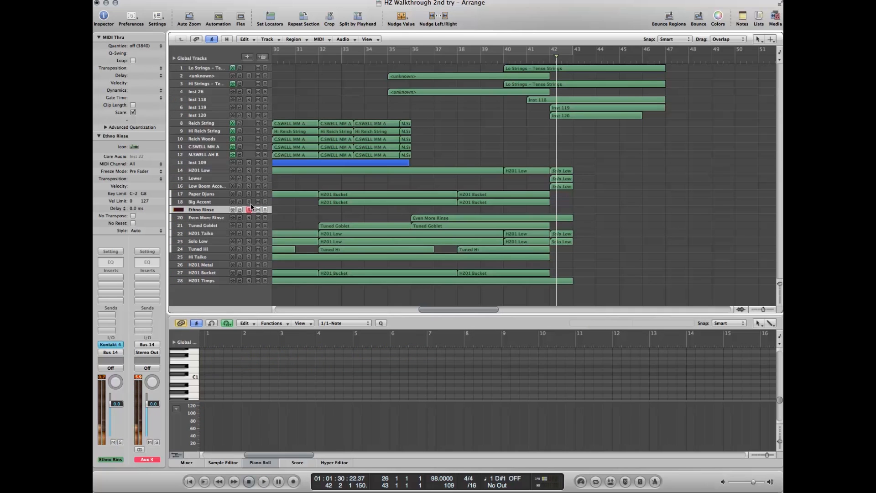
Check the Ethno Rinse track's Kontakt patch and record a new Ethno Rinse part from bar 36 to bar 42.
click(106, 344)
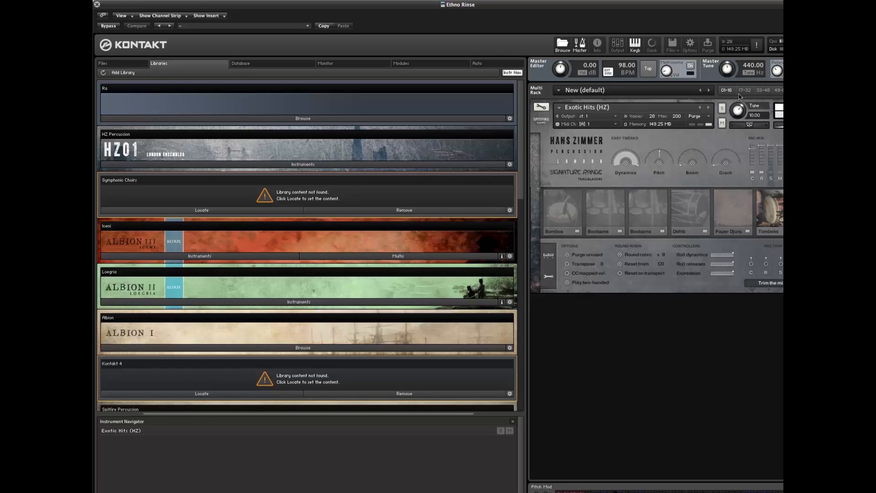
click(97, 4)
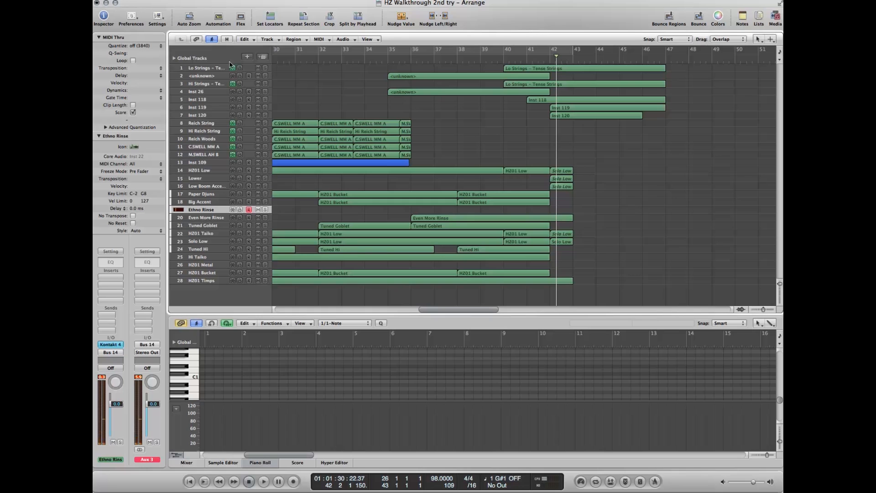
double_click(373, 60)
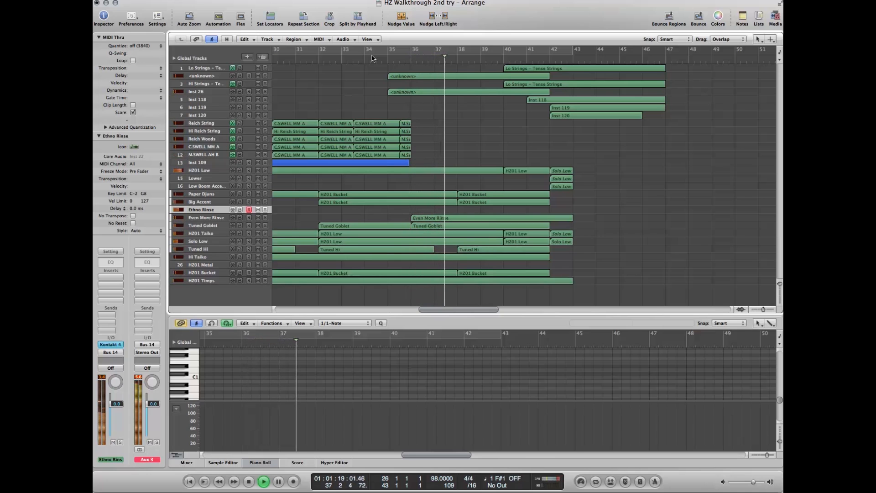
key(comma)
key(comma)
key(comma)
key(comma)
key(KP_Multiply)
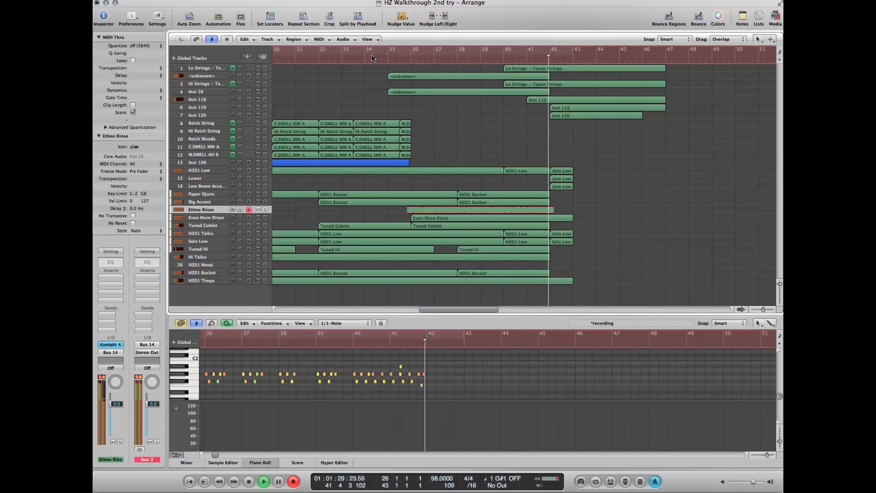
key(asterisk)
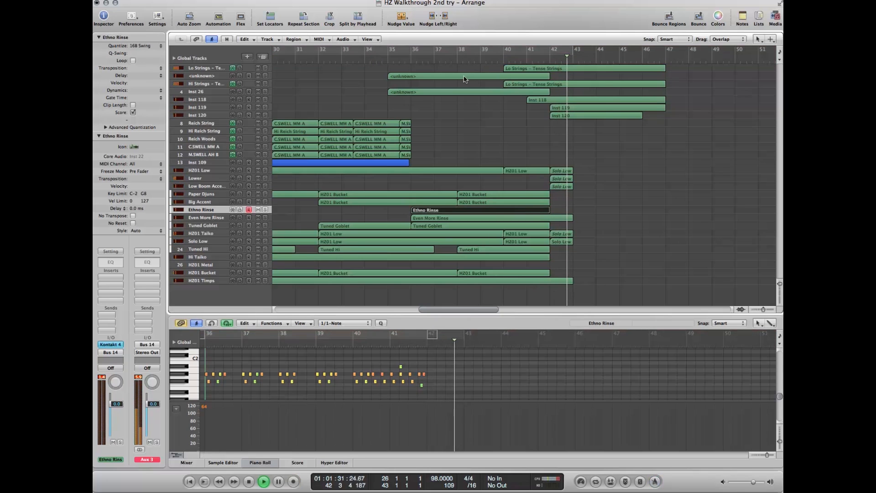
Create one mono audio track with Input 1 directly below the Inst 109 track, routed to Bus 14.
scroll(478, 85, left, 10)
key(ctrl+Left)
key(ctrl+Left)
key(ctrl+Left)
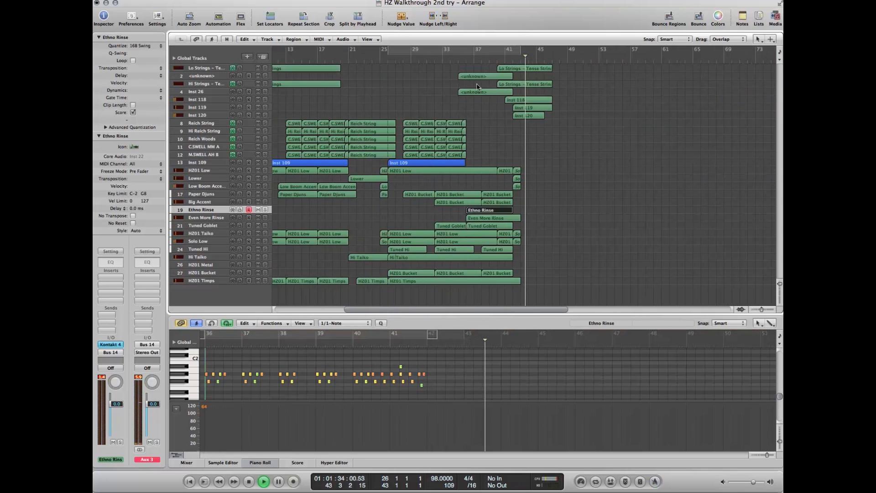
scroll(477, 87, left, 7)
scroll(502, 90, right, 6)
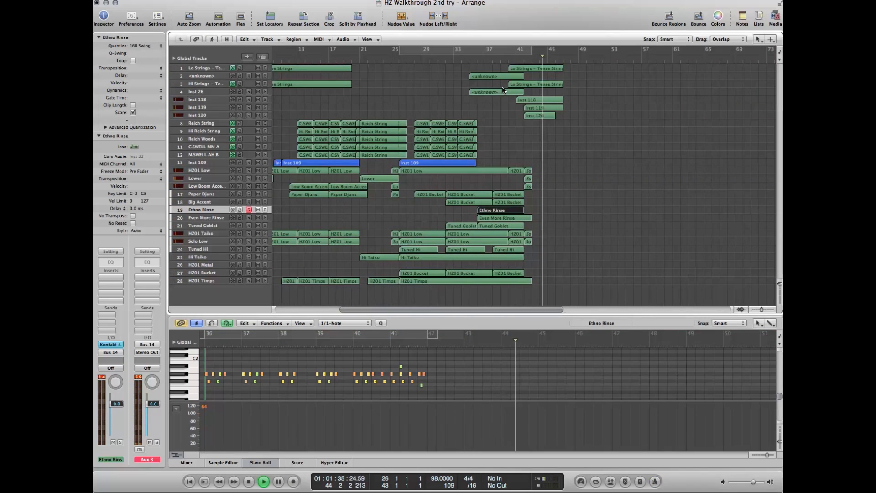
scroll(502, 90, left, 3)
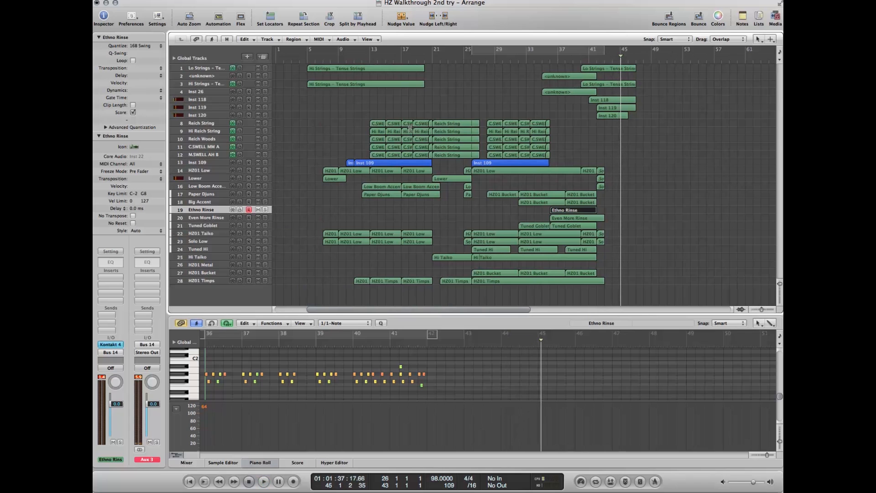
click(213, 162)
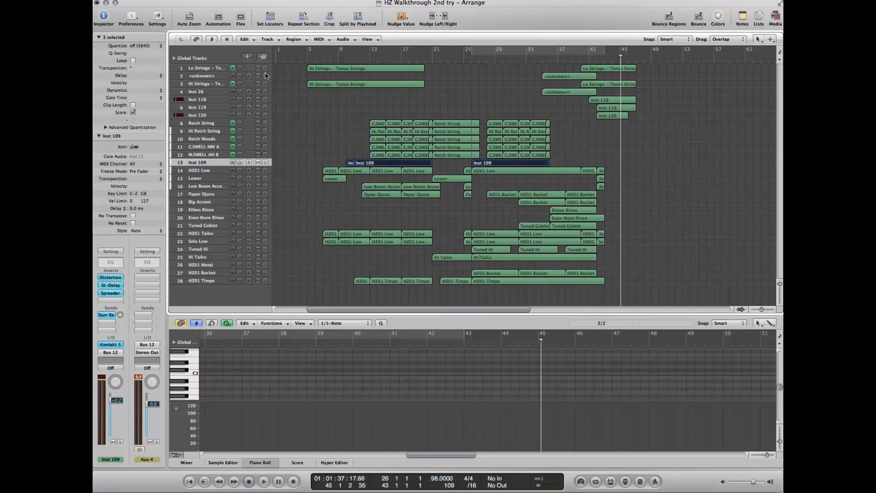
click(267, 39)
click(290, 64)
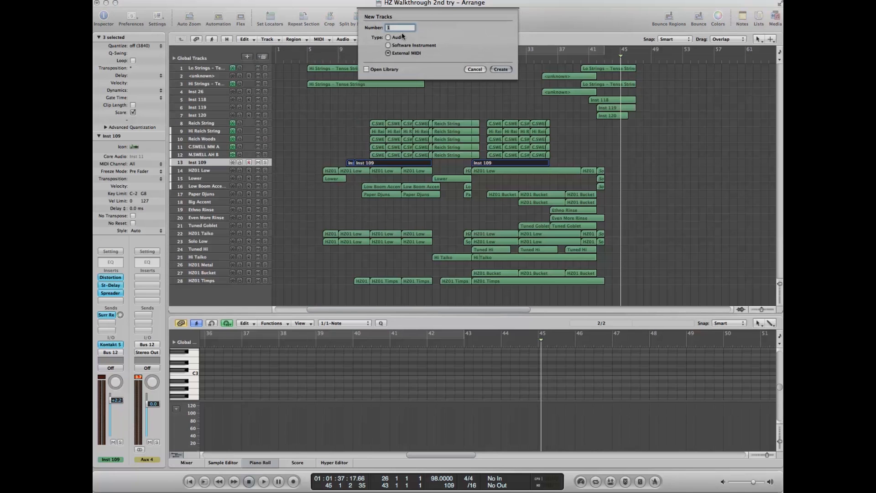
click(389, 37)
click(396, 89)
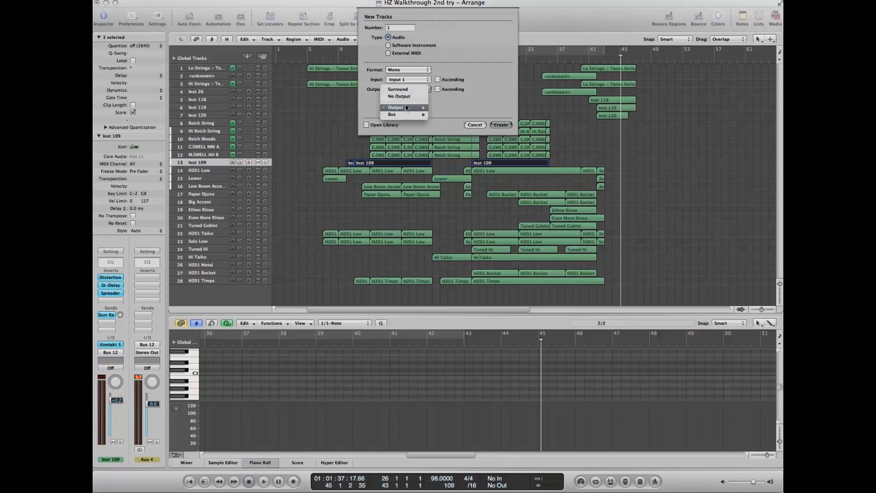
mouse_move(405, 106)
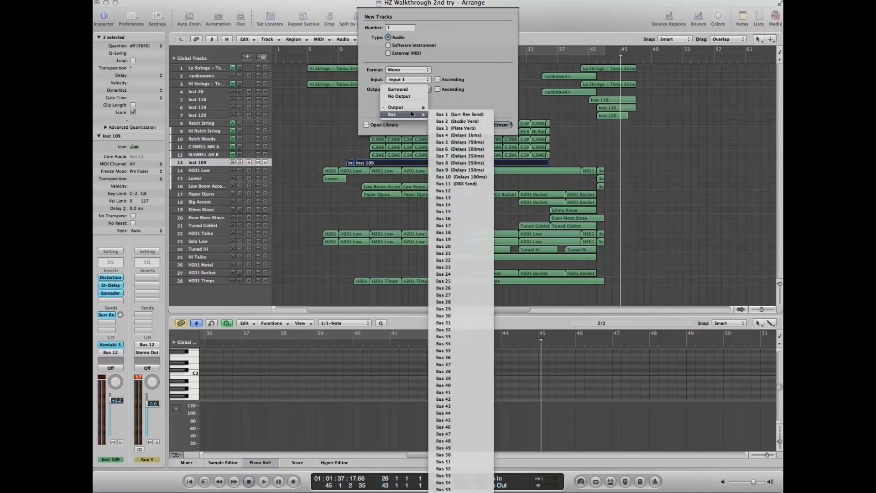
click(506, 154)
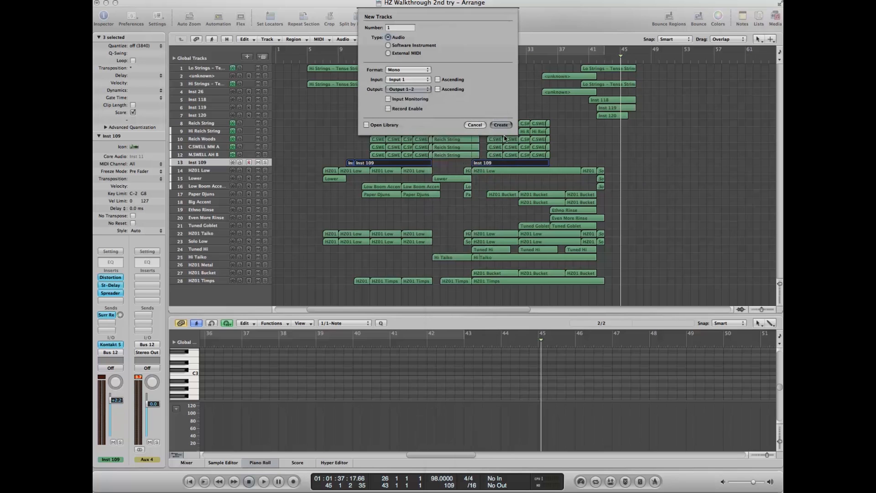
key(Return)
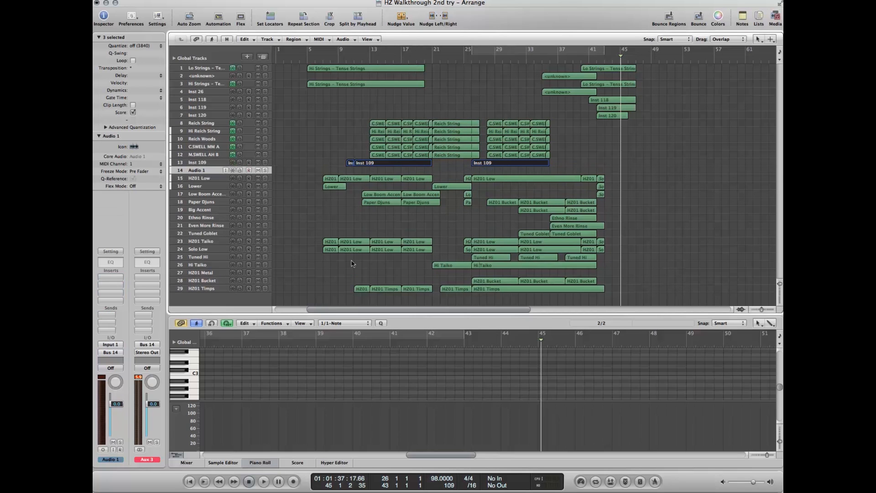
Add the "Moog booms 8-48k" audio file to the new audio track at bar 42.
key(super+9)
drag(314, 87, 30, 153)
click(105, 186)
drag(612, 140, 601, 172)
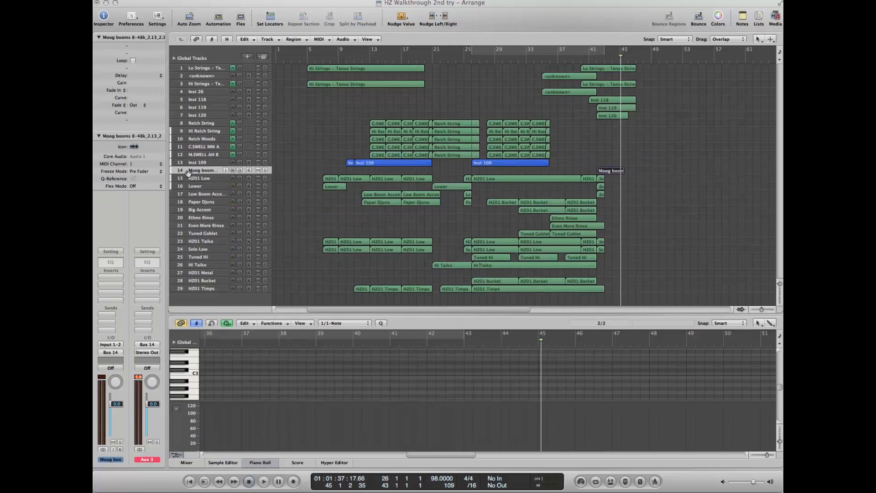
Switch the Moog booms track to mono, then solo its region and play it from bar 42.
click(188, 171)
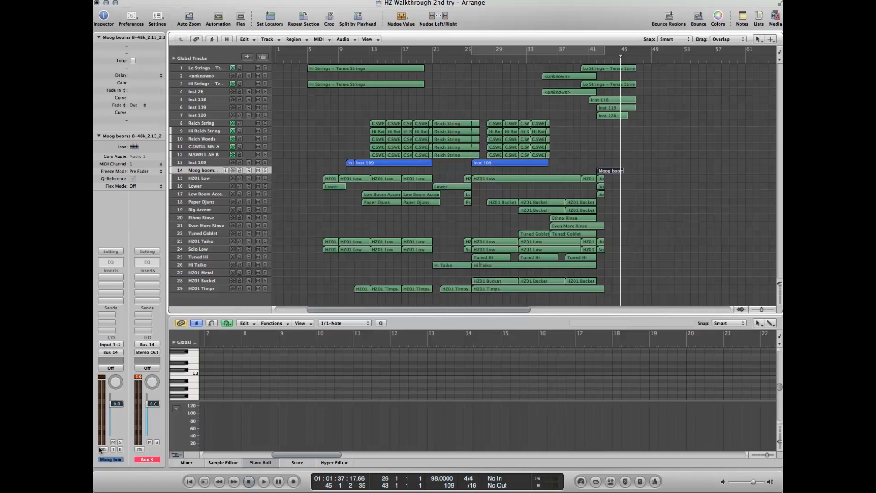
drag(590, 149, 643, 167)
key(c)
key(space)
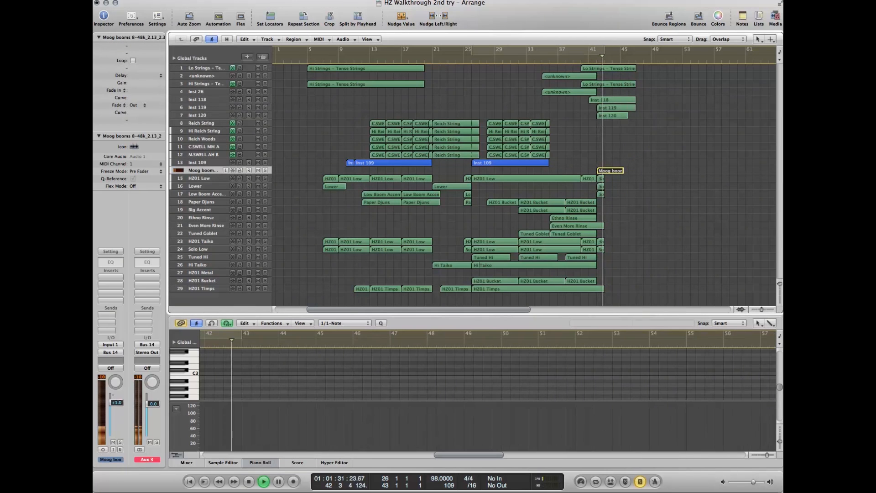
Set the Moog booms track's level to +2.9 dB and give it a Bus 1 (Surr Rev Send) send at about -11.4 dB.
click(108, 316)
mouse_move(112, 323)
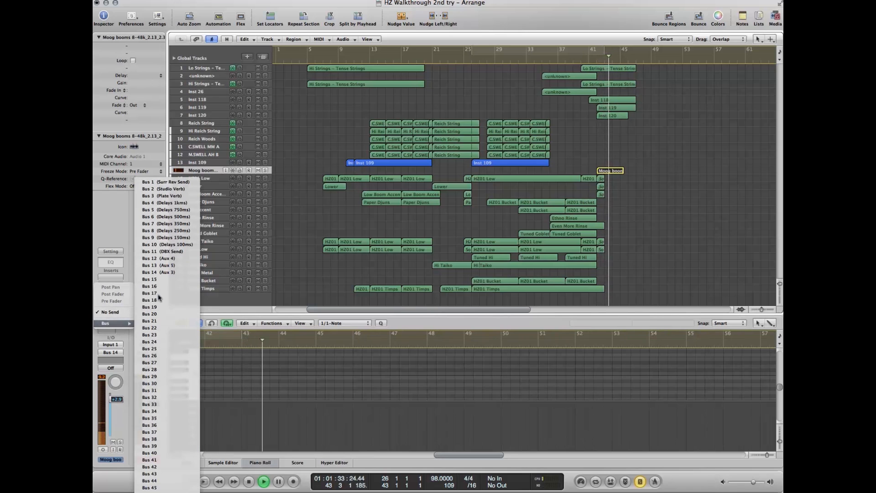
click(166, 182)
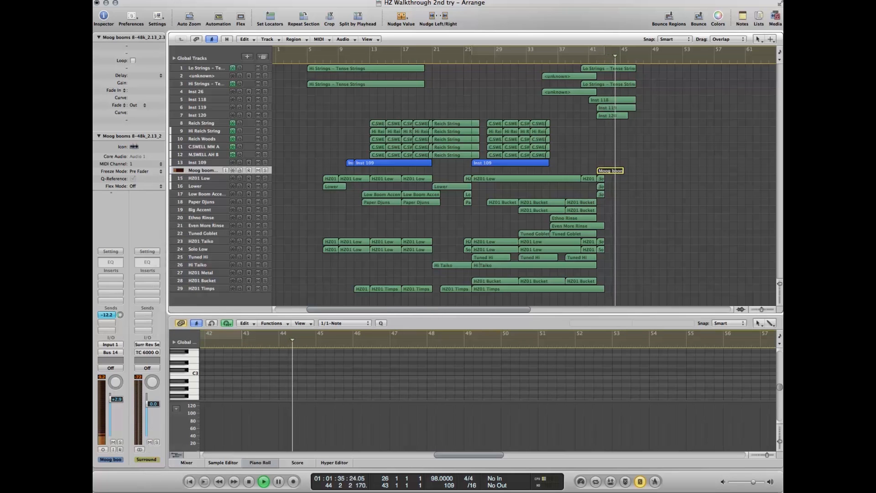
key(space)
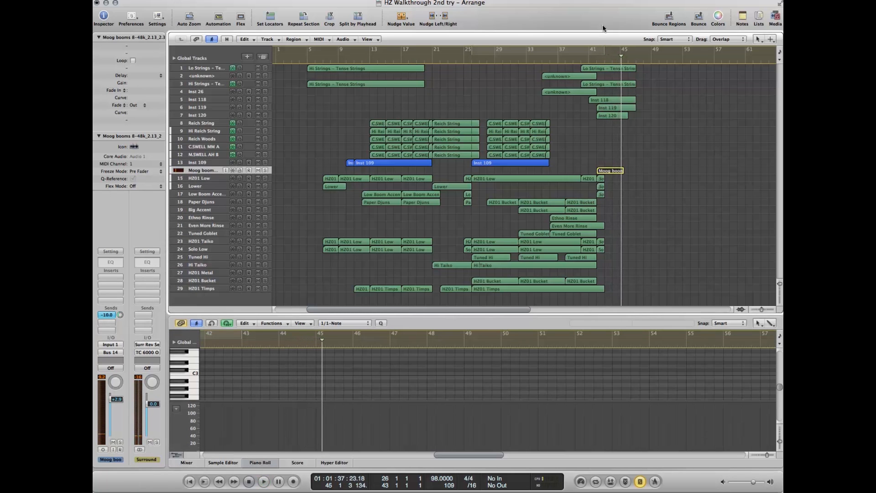
double_click(591, 60)
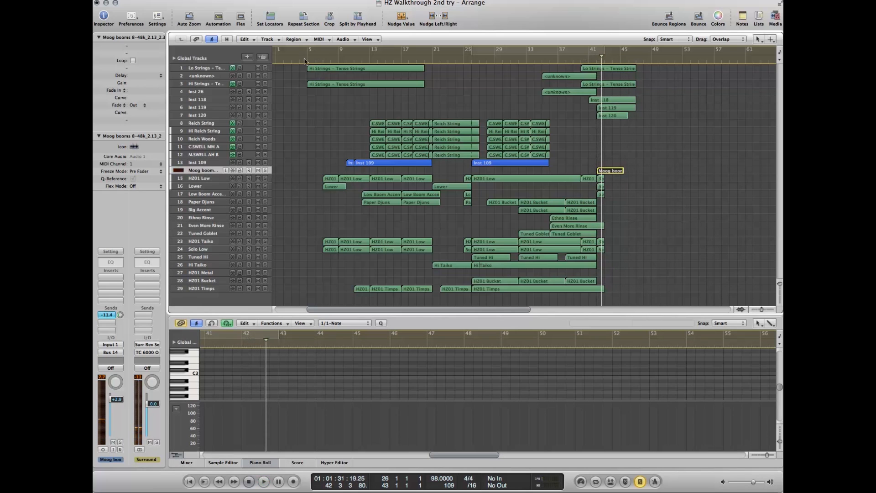
Turn off solo for the Moog booms region and set the cycle range from bar 3 to bar 49.
scroll(315, 63, left, 1)
key(s)
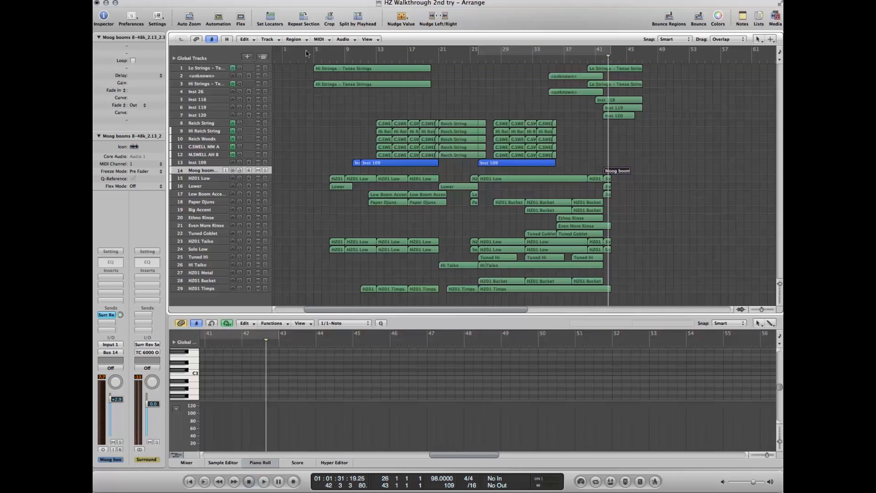
drag(297, 50, 659, 51)
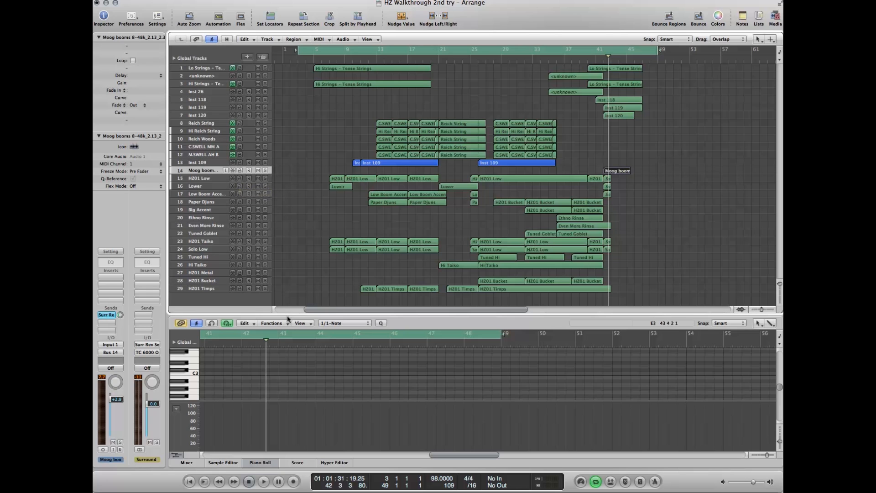
Check the aux channels in the Environment mixer and select the regions from the Moog booms track down to HZ01 Timps.
key(super+8)
drag(45, 162, 94, 186)
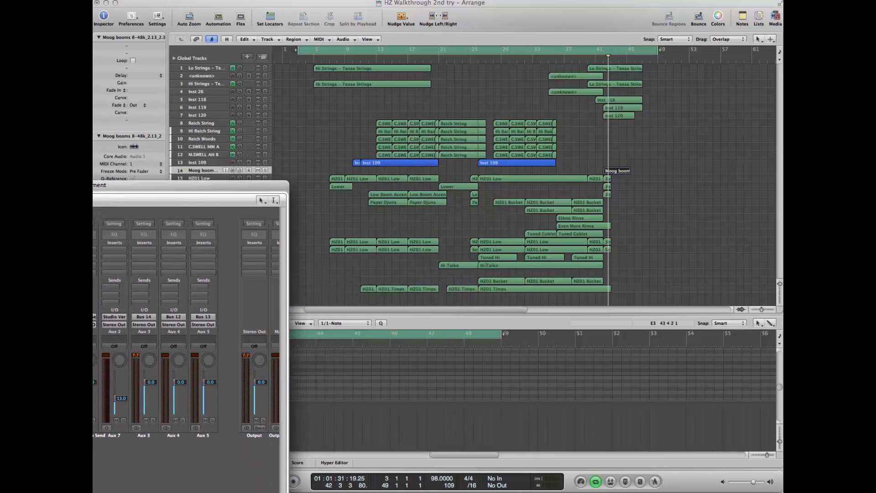
drag(321, 170, 695, 288)
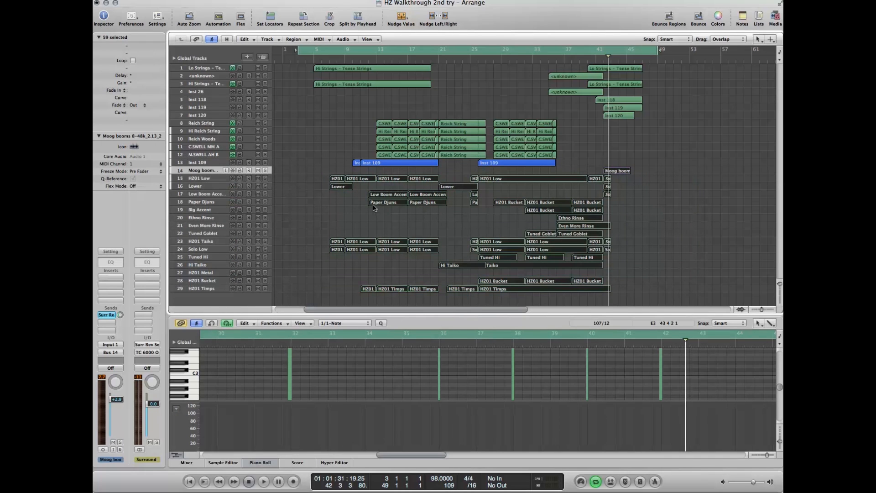
click(350, 209)
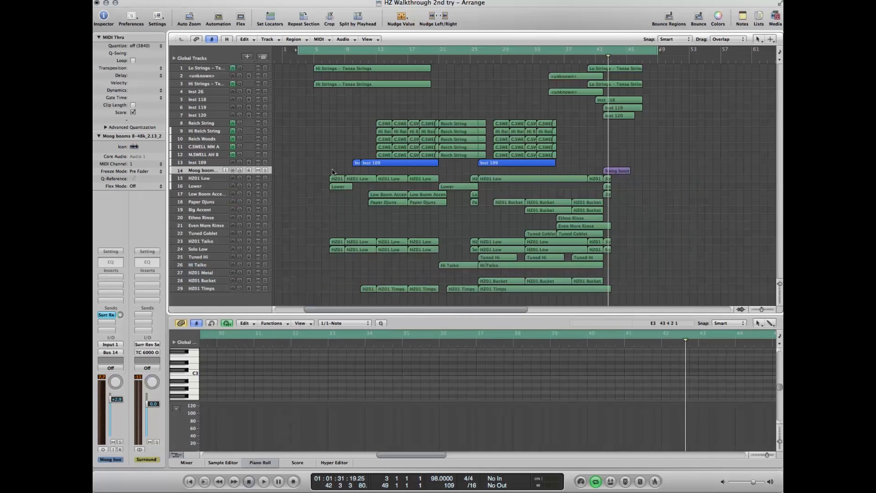
drag(317, 170, 614, 295)
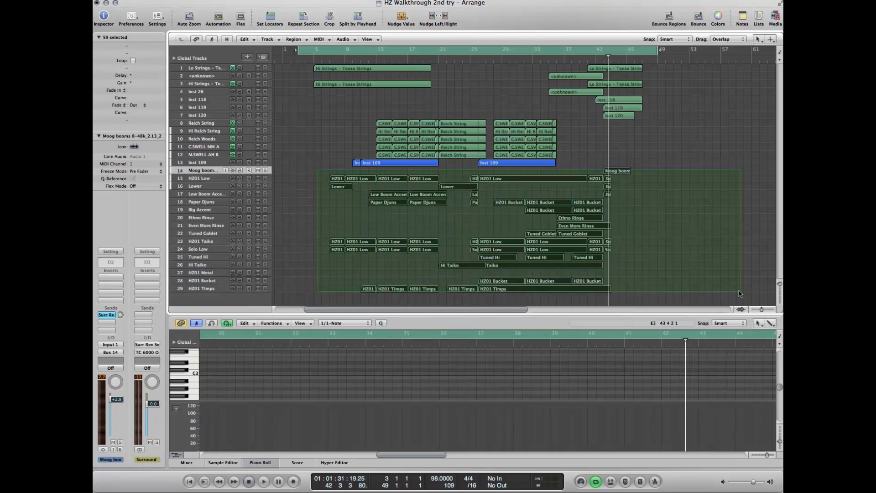
Follow the HZ01 Timps channel's Bus 14 output to Aux 3 in the mixer and lower Aux 3 to -4.6 dB.
click(212, 288)
key(super+8)
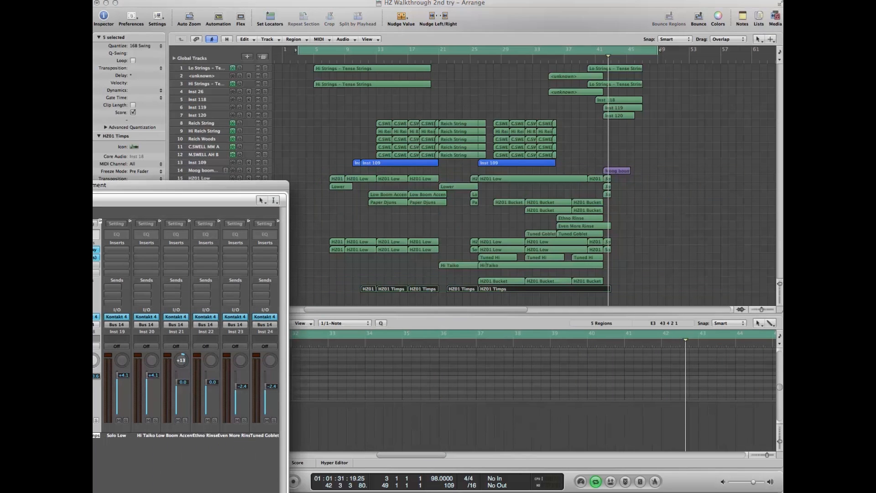
double_click(87, 324)
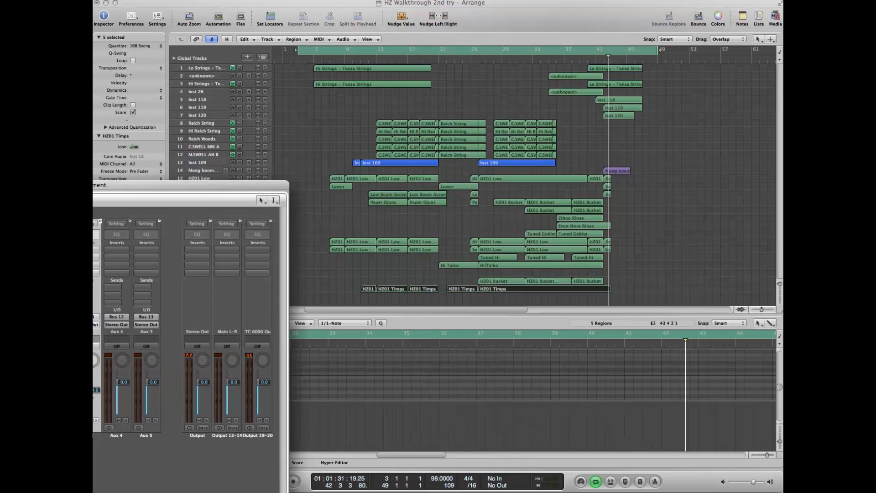
Solo all percussion regions from HZ01 Low to HZ01 Timps and play them with the cycle set to bars 25 to 43.
drag(314, 177, 638, 295)
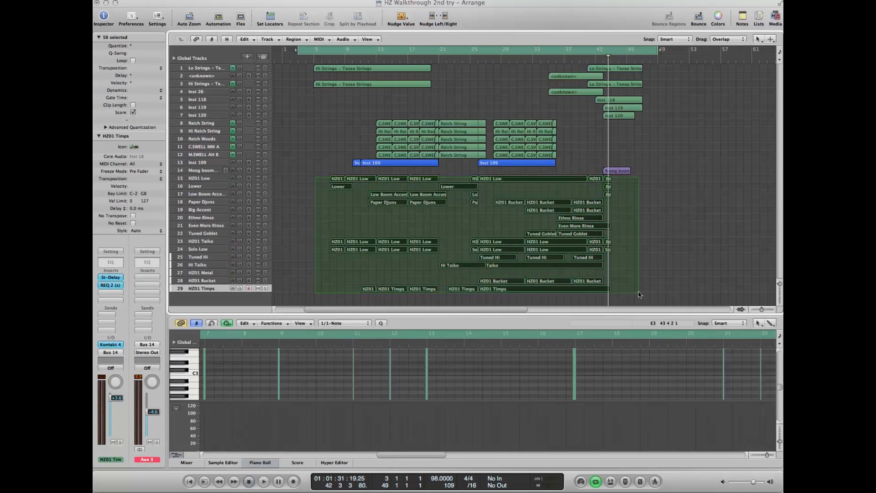
click(476, 59)
key(space)
click(497, 50)
drag(472, 49, 612, 51)
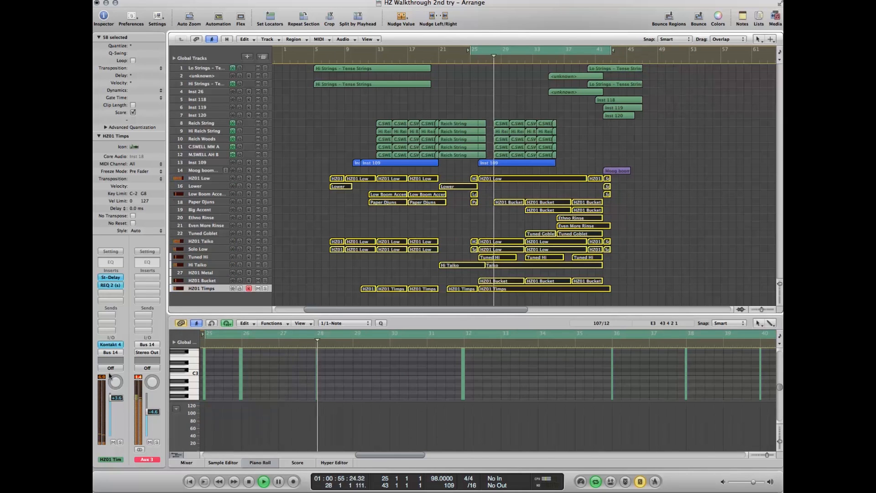
Insert the Waves REQ 4 equalizer on Aux 3 and make its first band a Hi-Pass filter at 37 Hz.
key(super+2)
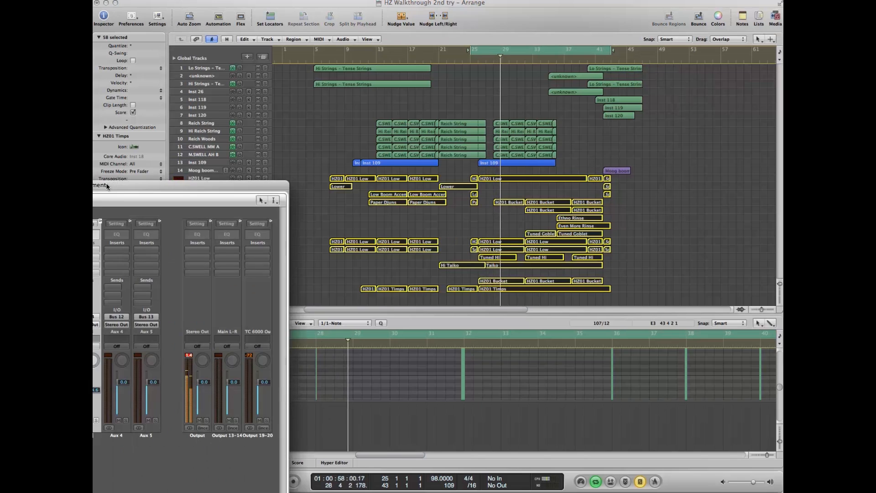
drag(107, 186, 320, 174)
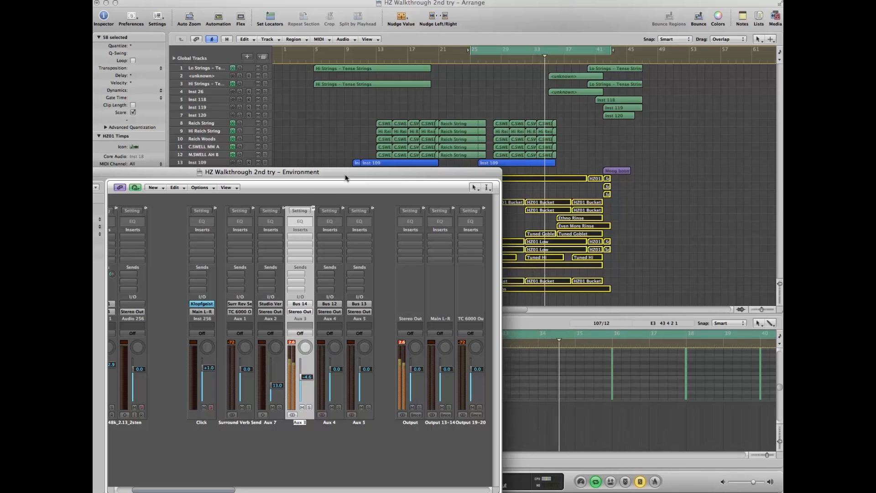
click(294, 237)
mouse_move(315, 340)
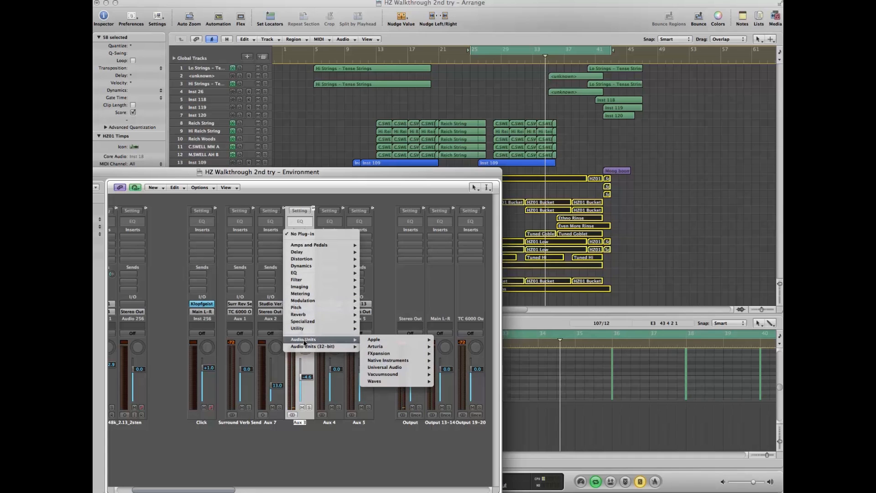
mouse_move(393, 376)
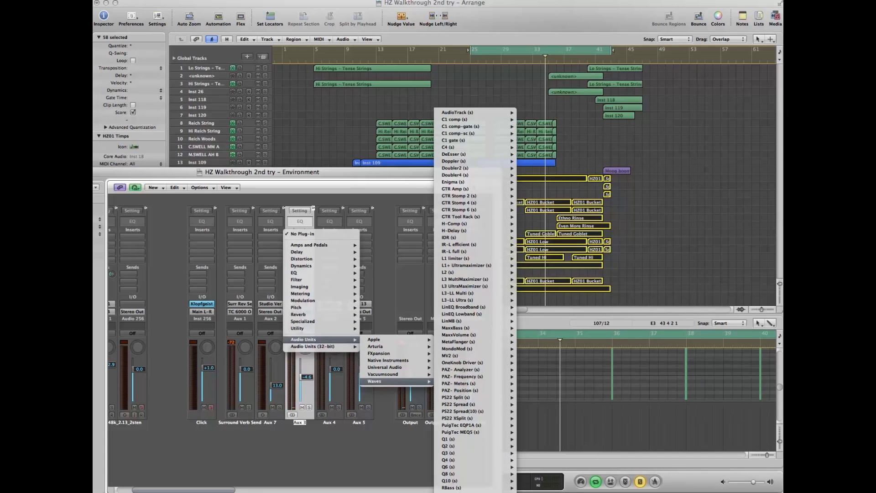
click(475, 492)
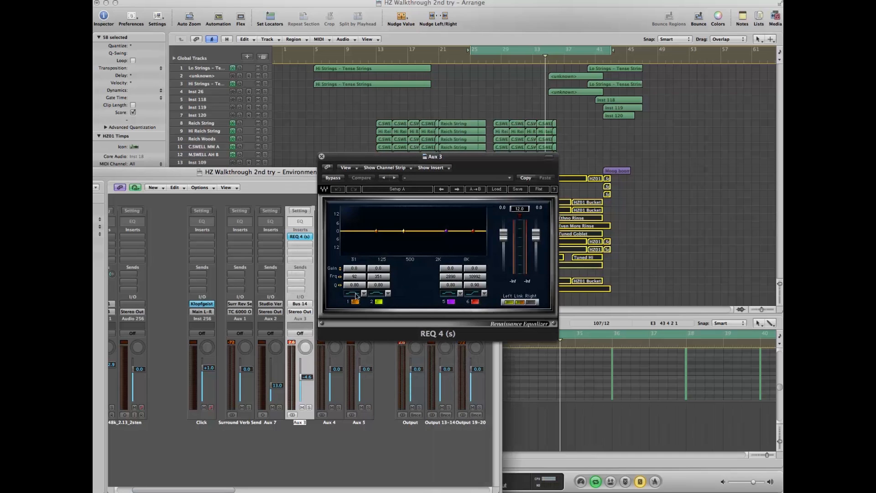
click(364, 292)
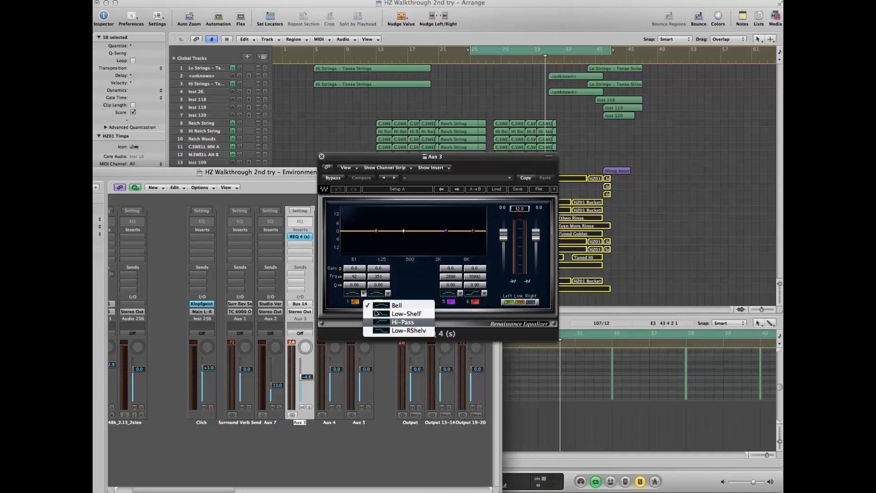
click(381, 325)
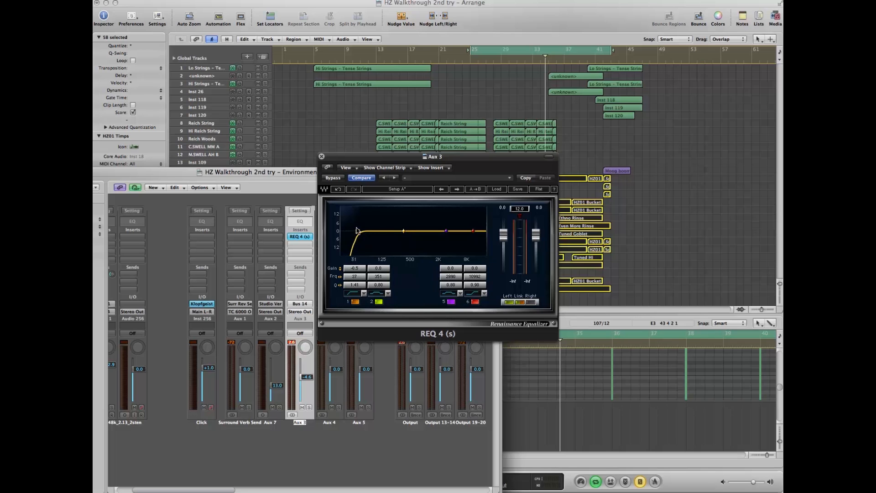
Compare the percussion with the equalizer bypassed and active, and boost the high band by 2.7 dB at 11152 Hz.
double_click(463, 59)
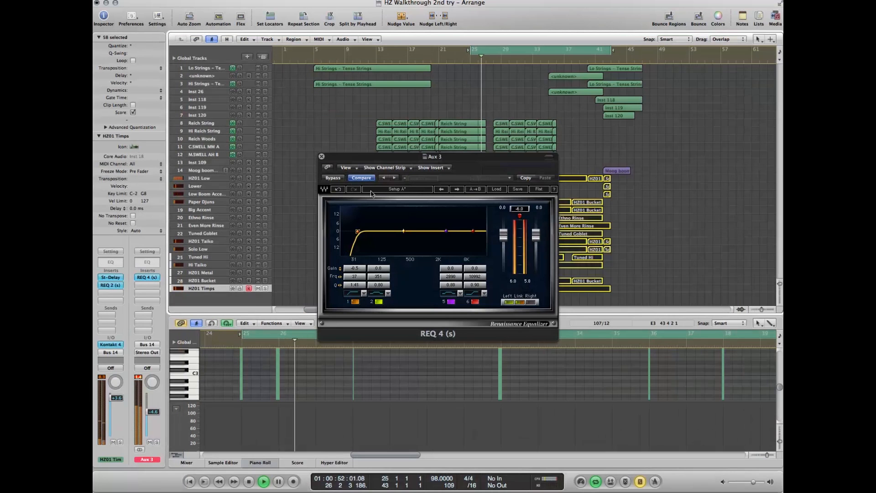
click(329, 178)
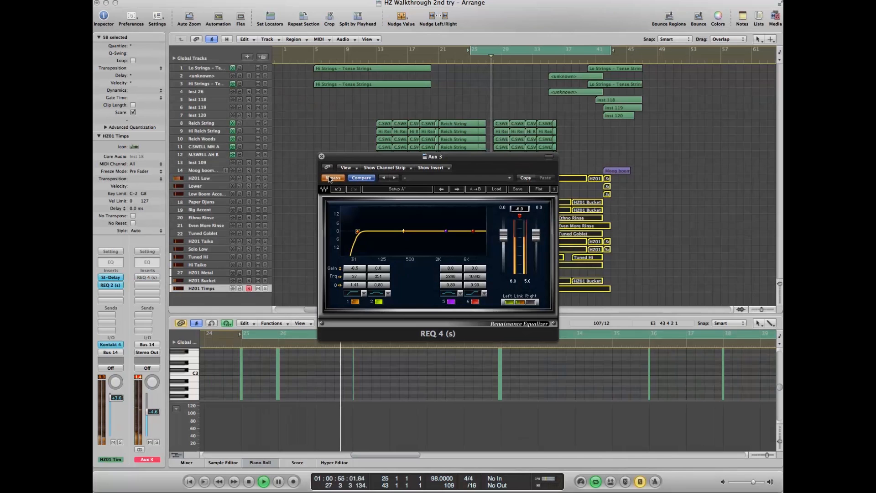
click(329, 178)
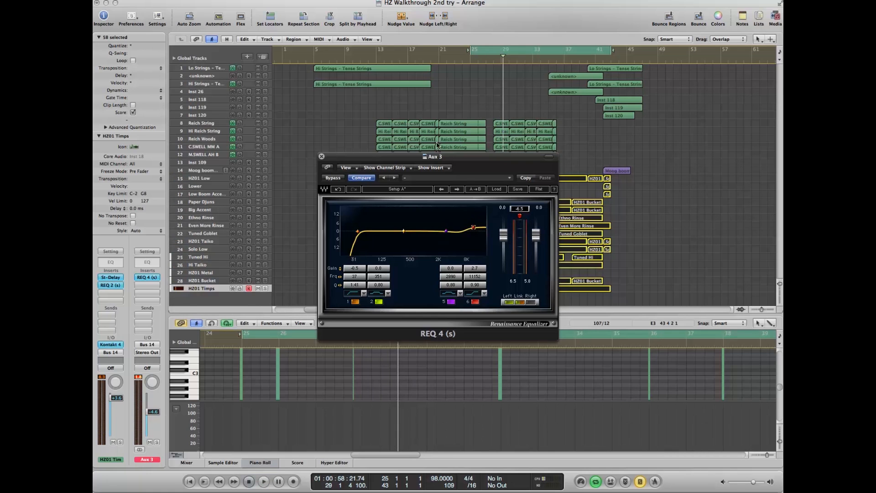
Loop playback from bar 29, boost band 2 by 2.2 dB at 55 Hz and cut band 5 by 1.7 dB in the equalizer.
double_click(467, 61)
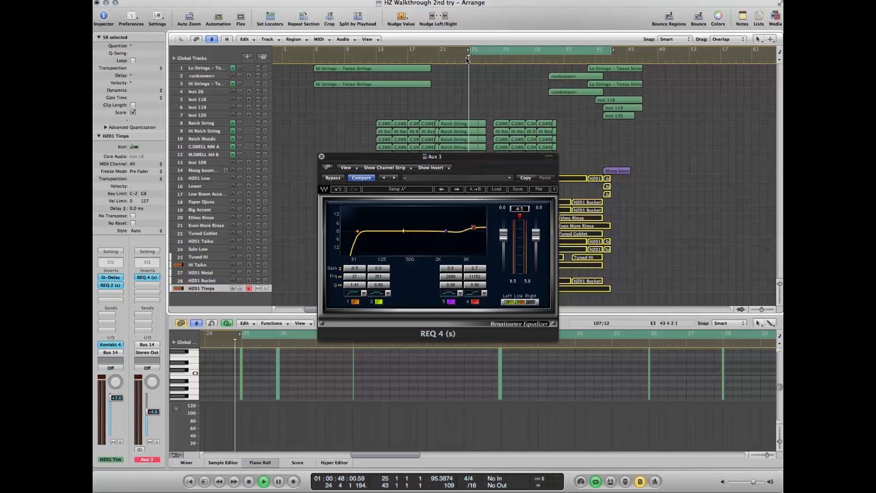
drag(470, 49, 497, 45)
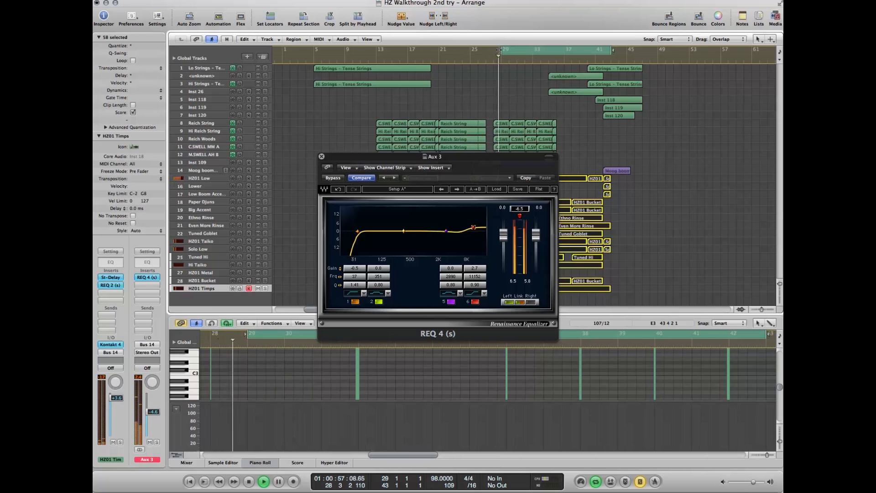
drag(446, 231, 387, 229)
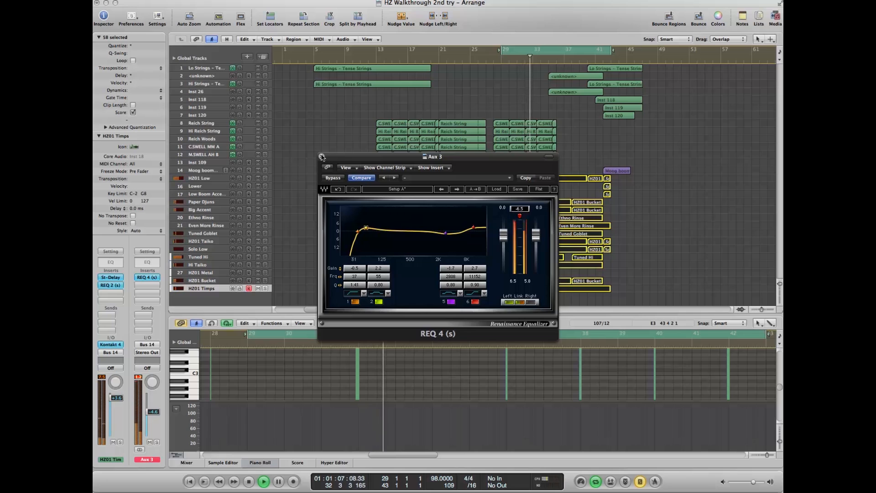
key(super+w)
key(space)
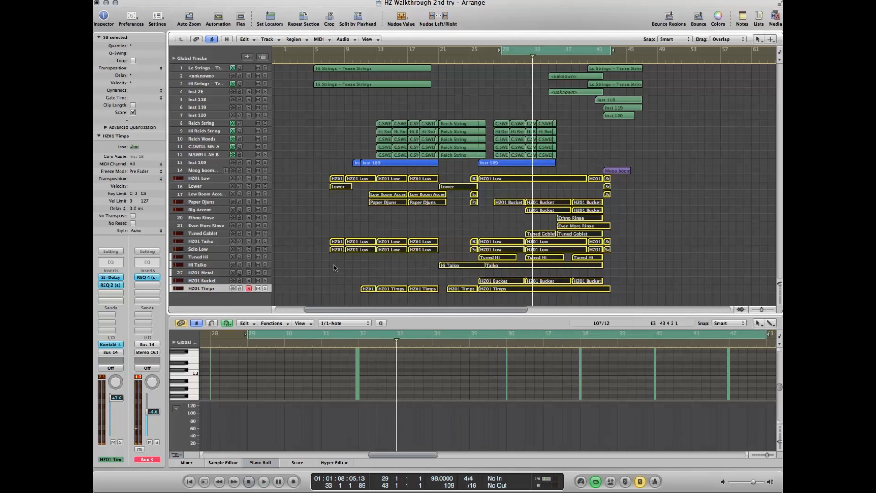
Insert the Waves RCompressor after the equalizer on Aux 3 and load its Drums factory preset.
click(103, 293)
mouse_move(191, 388)
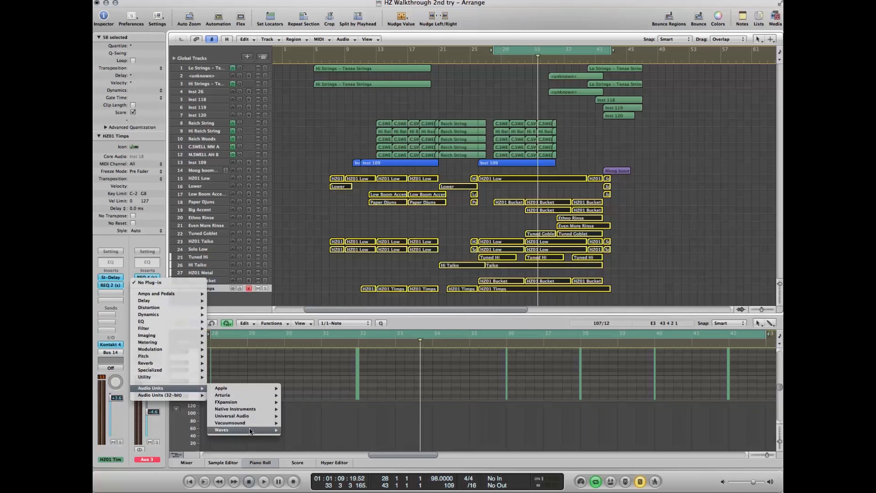
mouse_move(250, 431)
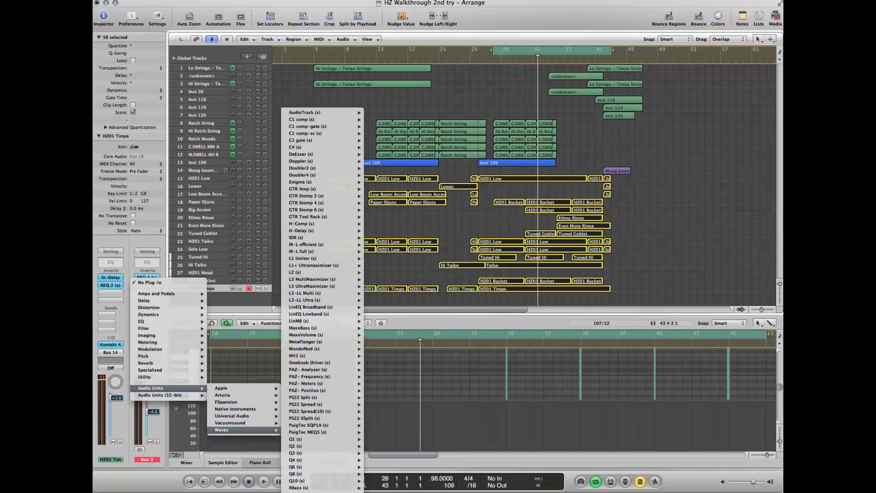
click(299, 487)
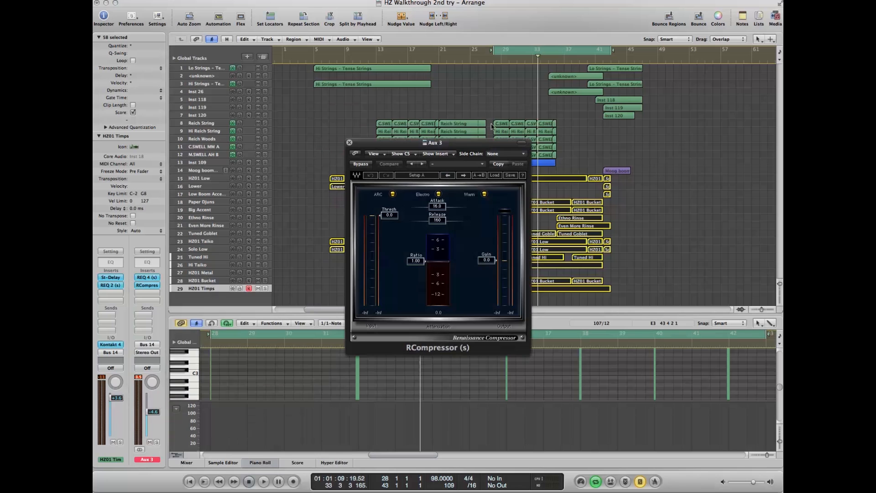
drag(481, 142, 365, 103)
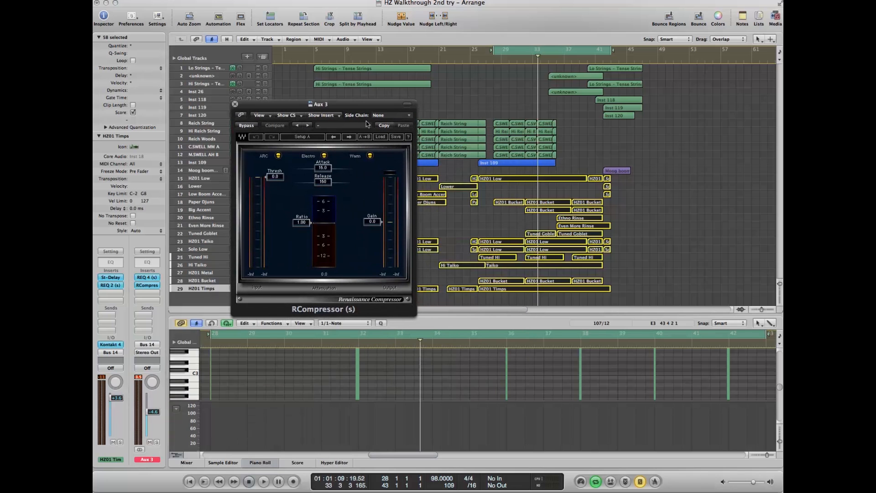
click(368, 126)
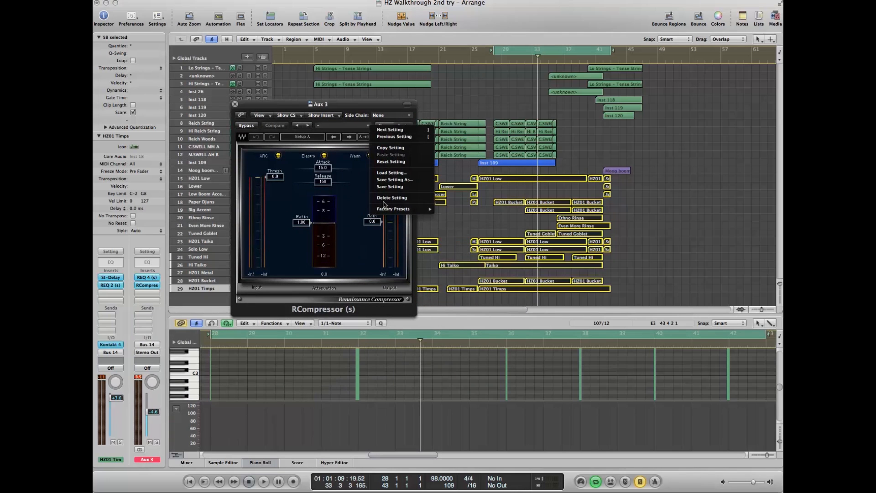
mouse_move(386, 209)
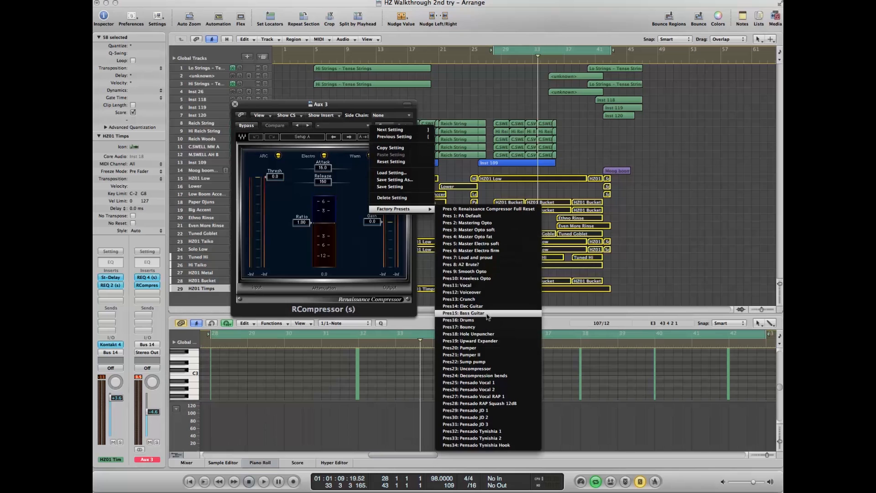
click(487, 320)
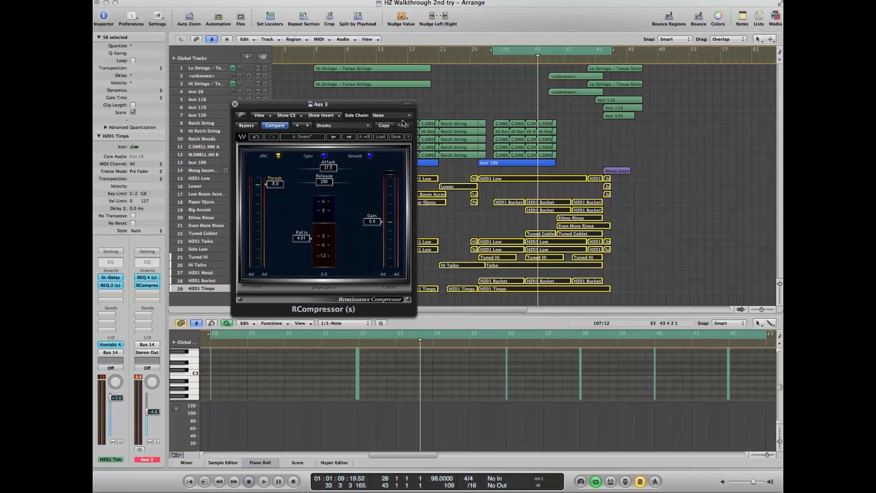
While the percussion plays, set the Aux 3 RCompressor's ratio to about 1.9, threshold to -2.2, gain to -2.3 and release to 77.1.
key(space)
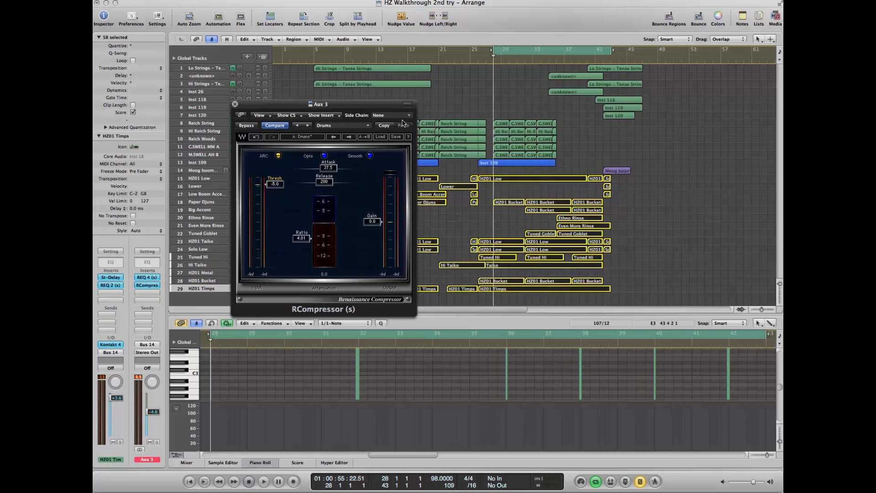
drag(307, 234, 306, 227)
drag(275, 181, 277, 176)
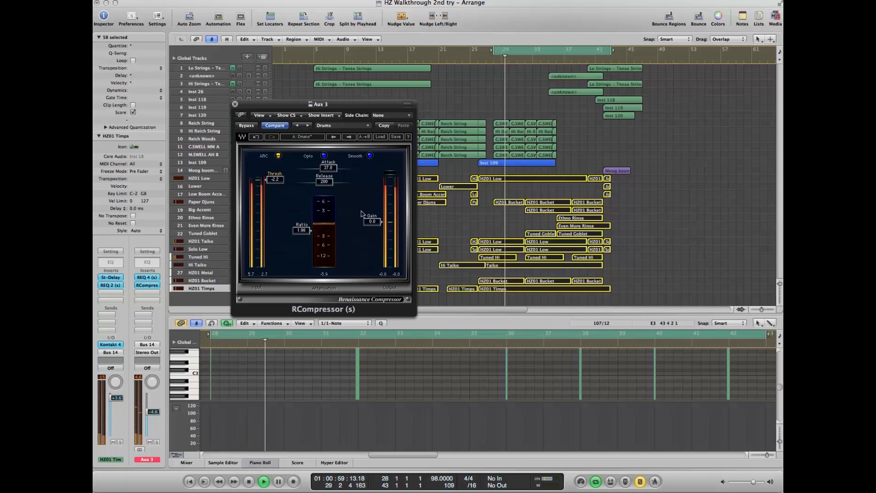
drag(372, 222, 371, 227)
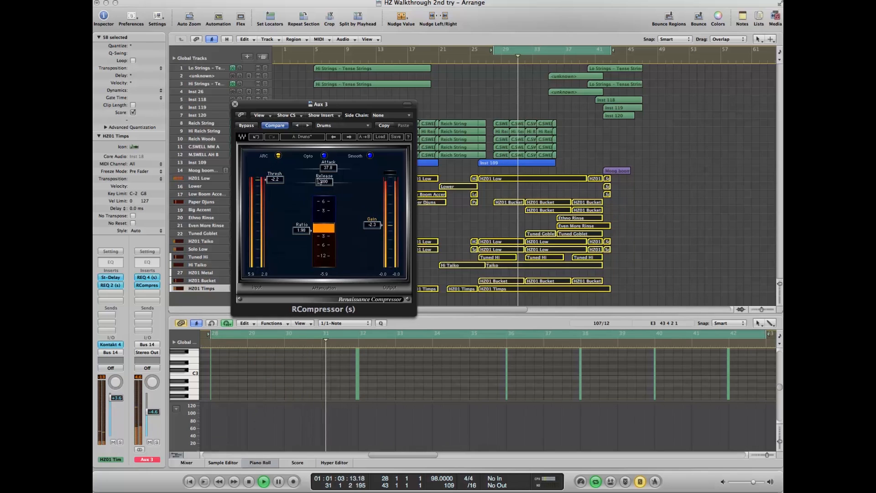
drag(323, 182, 300, 183)
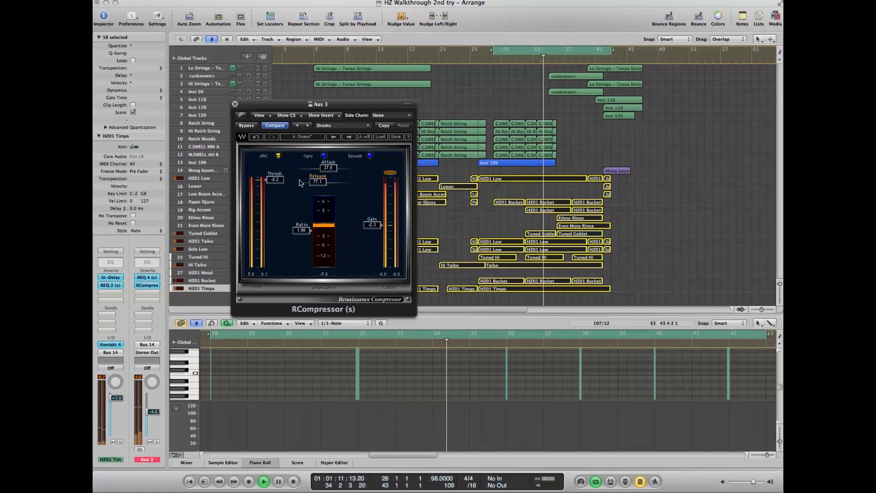
click(234, 104)
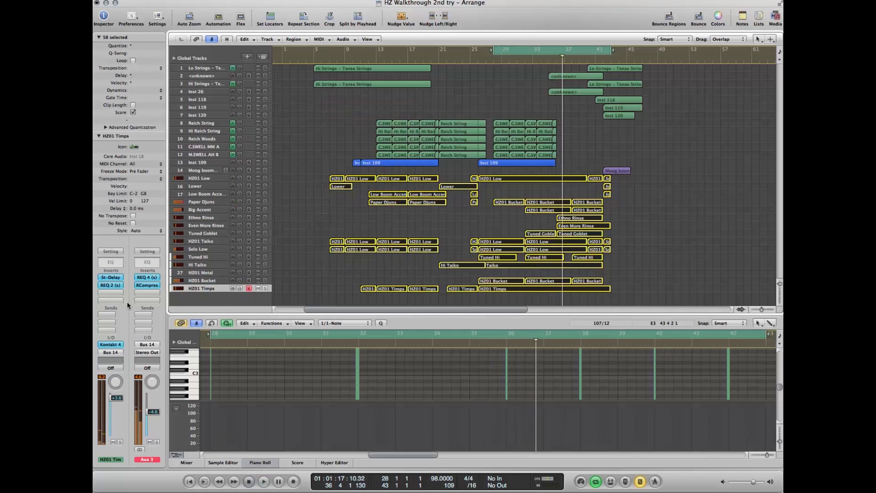
Insert the Waves L3 UltraMaximizer after the compressor on Aux 3, set its out ceiling to -0.6 and lower its threshold during playback.
click(140, 294)
mouse_move(151, 396)
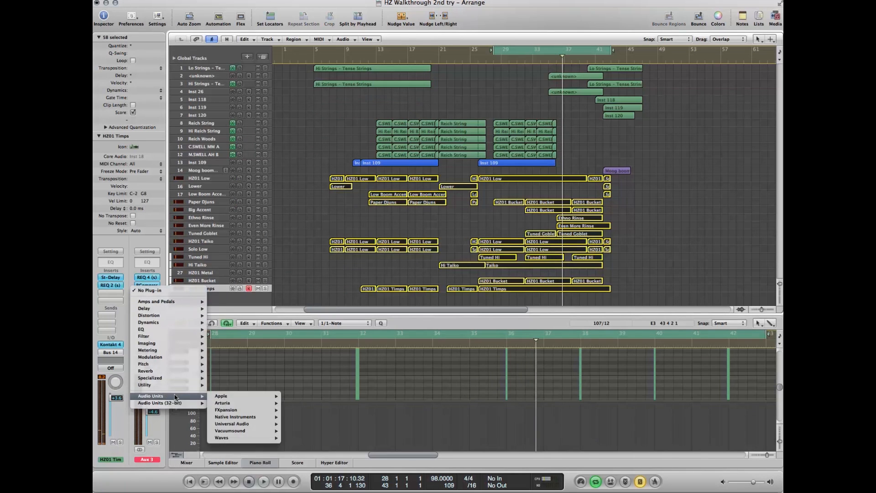
mouse_move(261, 436)
mouse_move(329, 274)
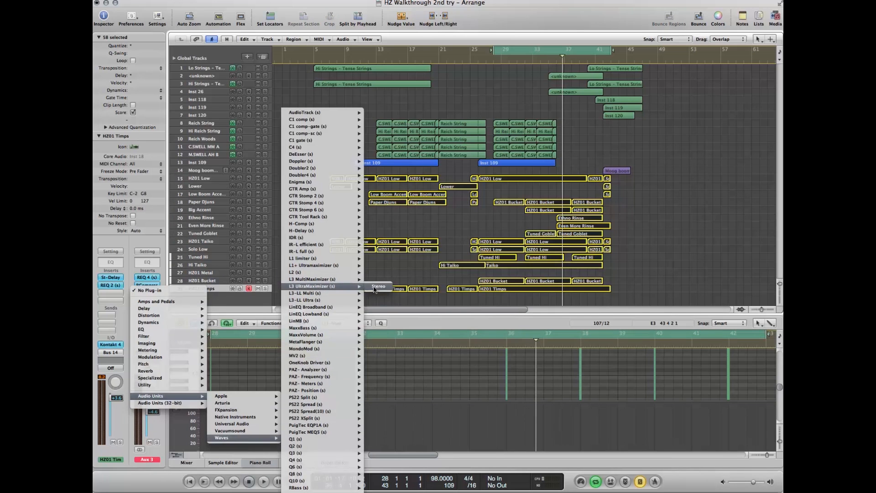
click(375, 288)
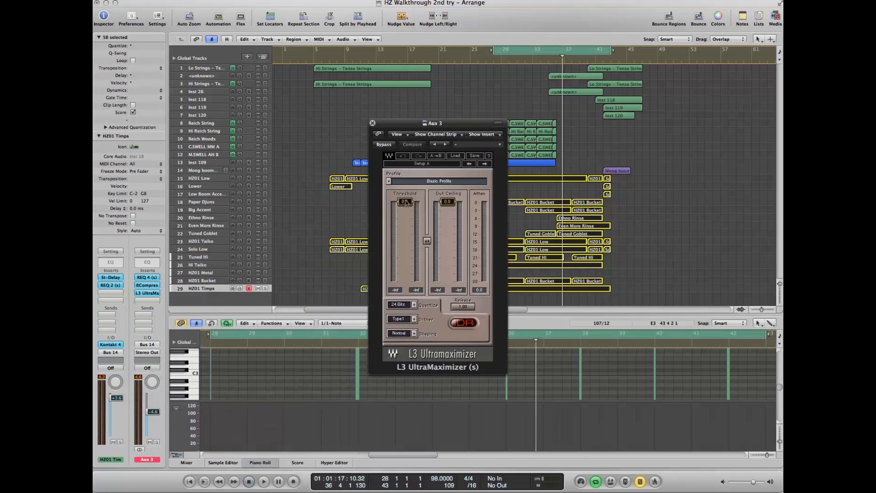
key(space)
drag(444, 204, 403, 220)
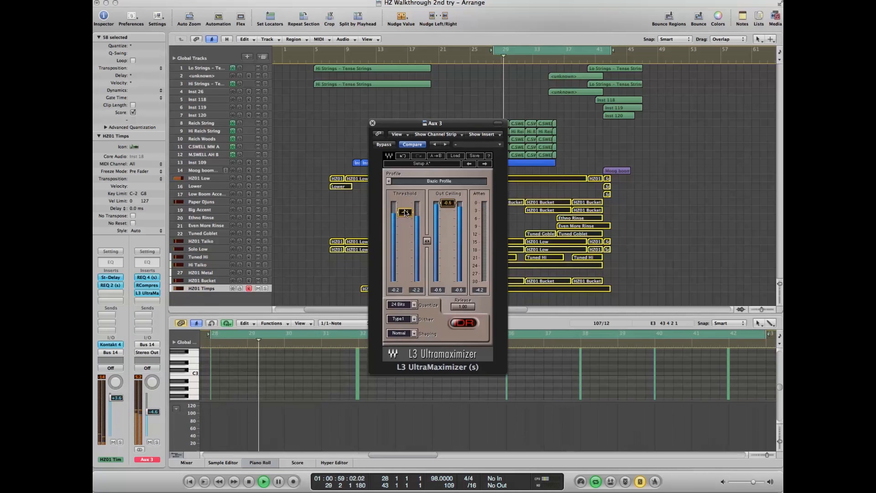
click(372, 123)
key(space)
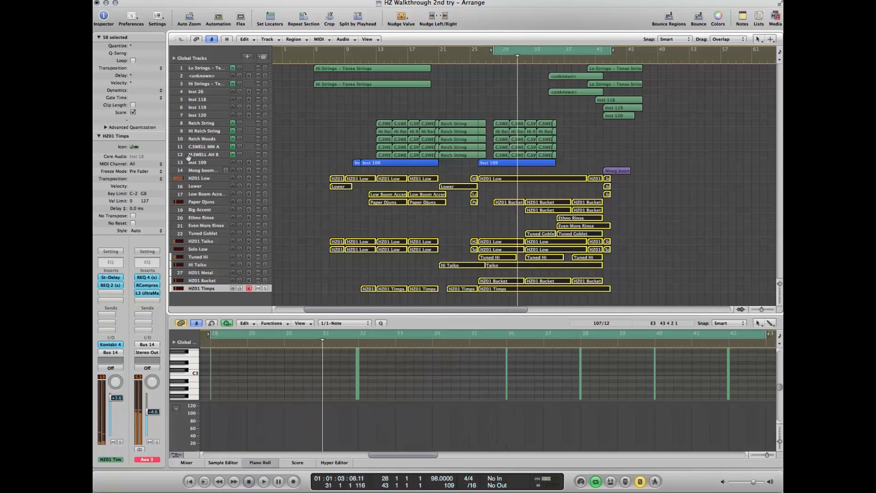
Select the Inst 109 region starting at bar 26, turn cycle looping off and play from that bar.
click(506, 163)
double_click(484, 59)
click(476, 59)
click(502, 51)
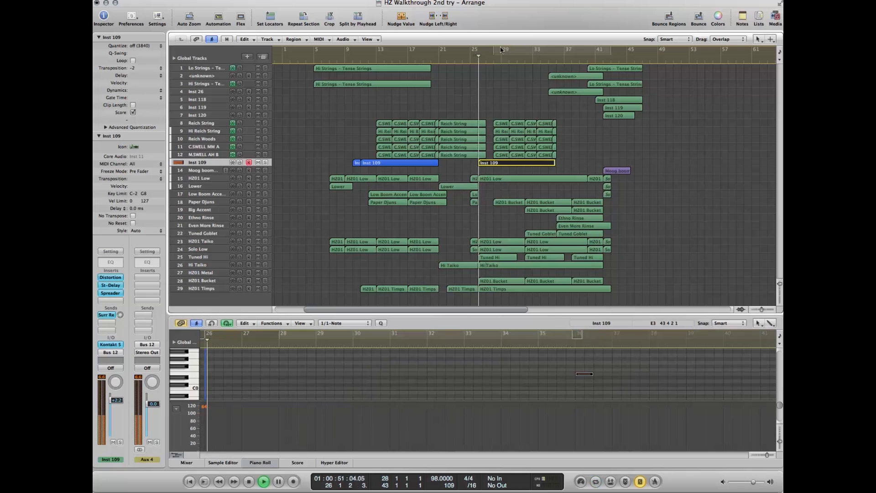
key(space)
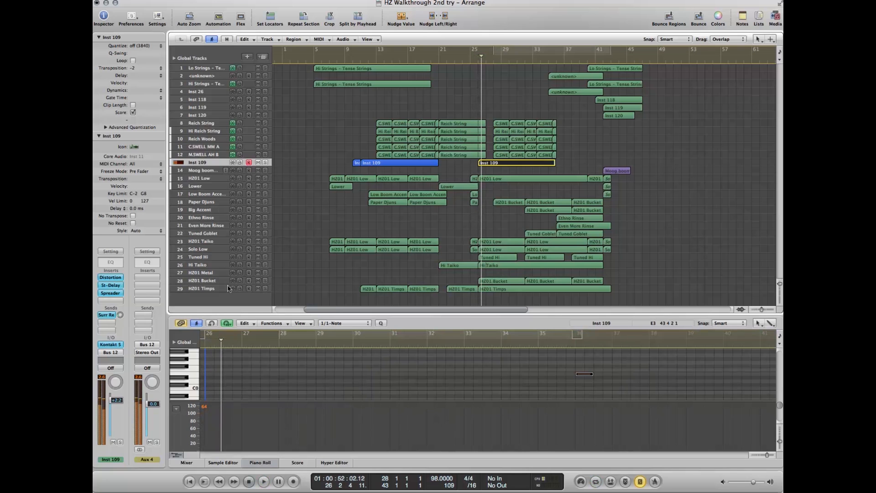
Insert the Waves REQ 2 equalizer after the Spreader on Inst 109 and use a Hi-Pass first band to roll off the lowest frequencies.
click(104, 300)
mouse_move(151, 404)
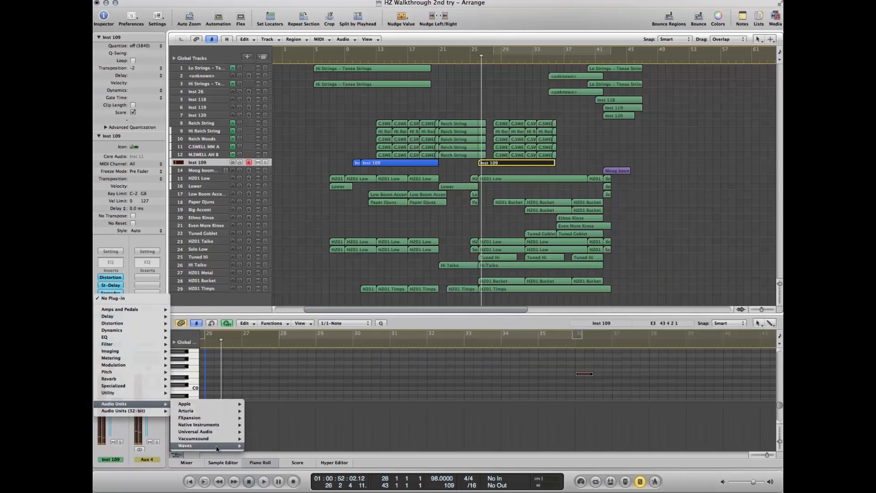
mouse_move(217, 449)
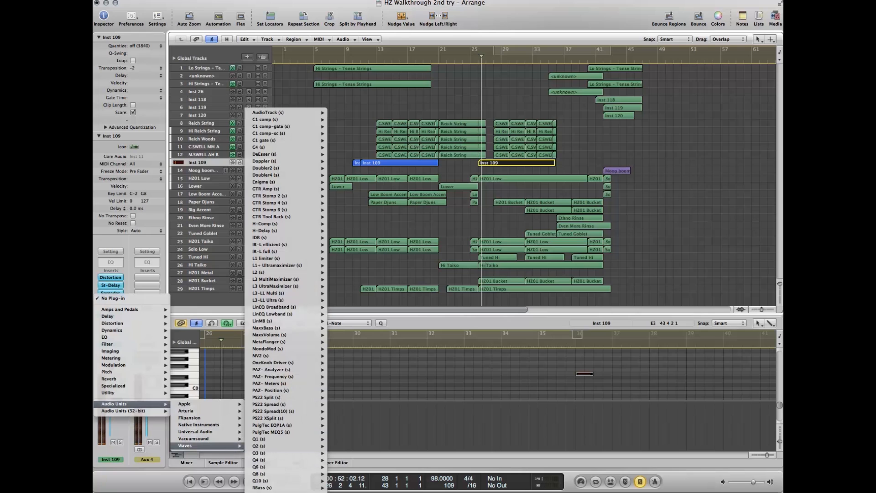
click(399, 163)
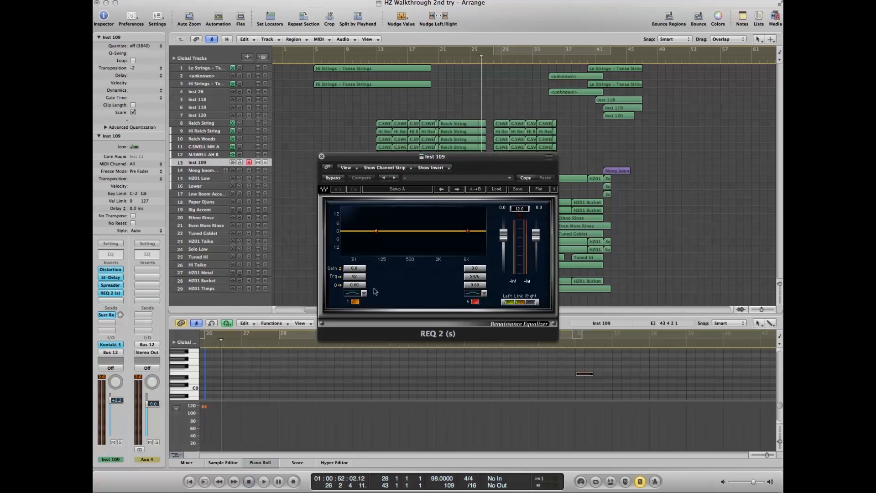
click(364, 293)
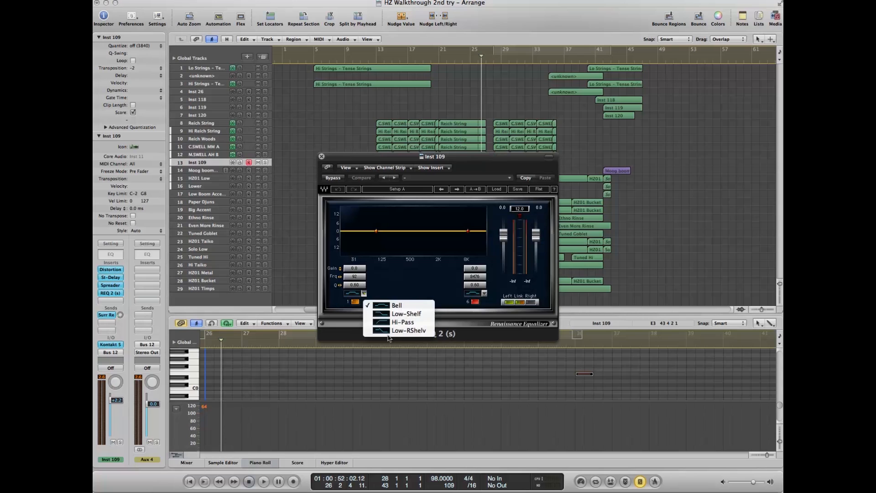
click(387, 320)
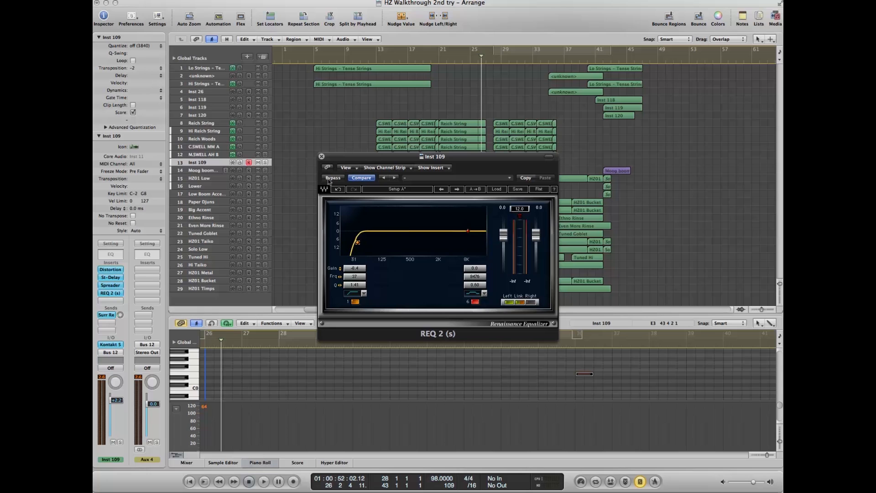
click(322, 156)
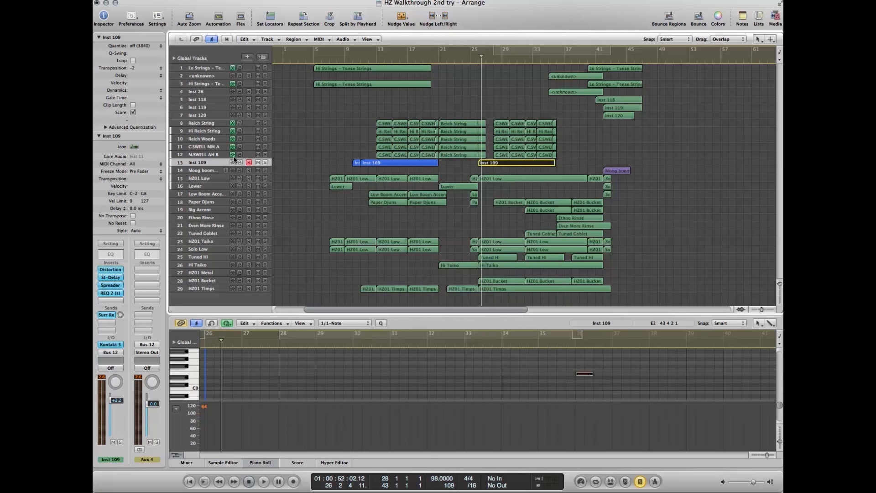
Locate the Aux 4 channel fed by M.SWELL AH B's Bus 12 output in the mixer and insert the Waves REQ 2 equalizer on it.
click(209, 154)
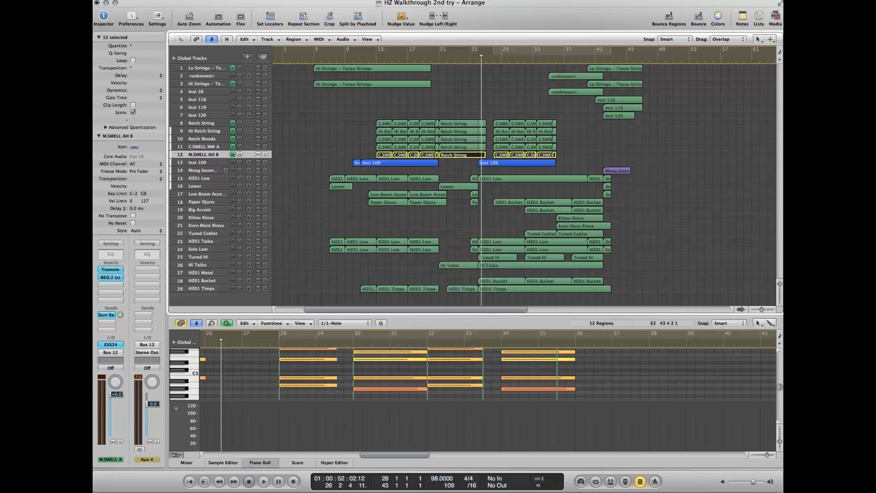
key(super+8)
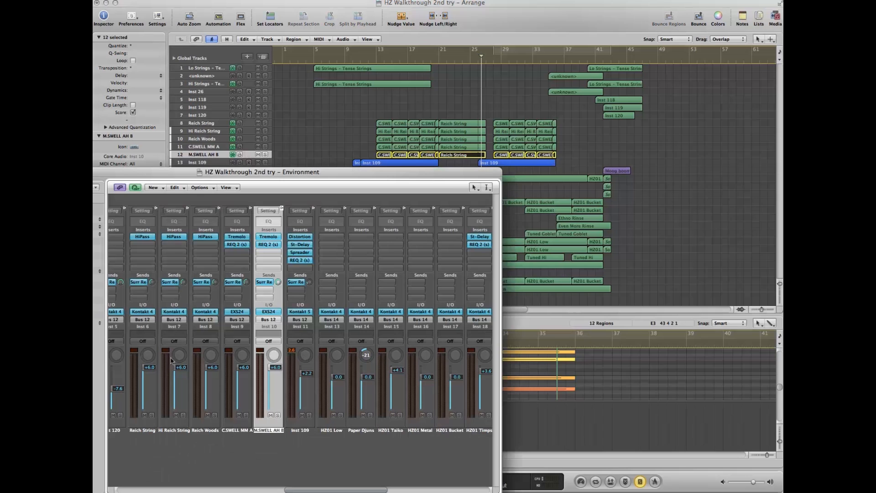
double_click(268, 320)
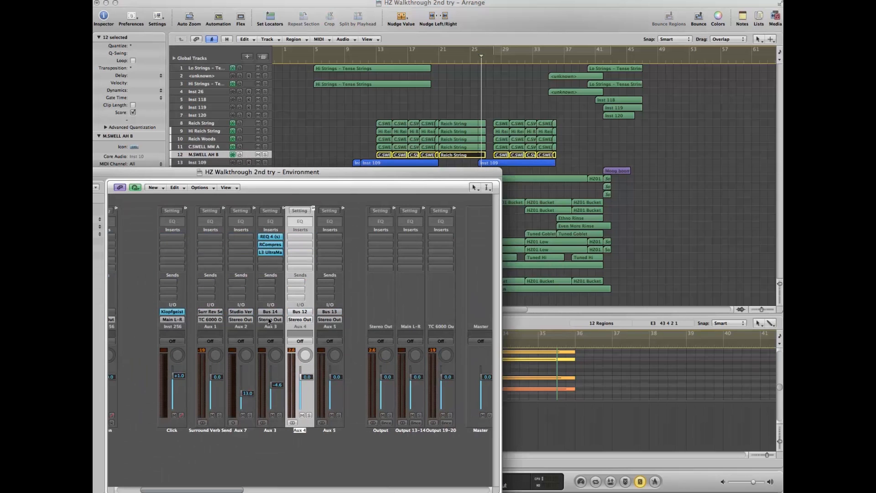
click(296, 237)
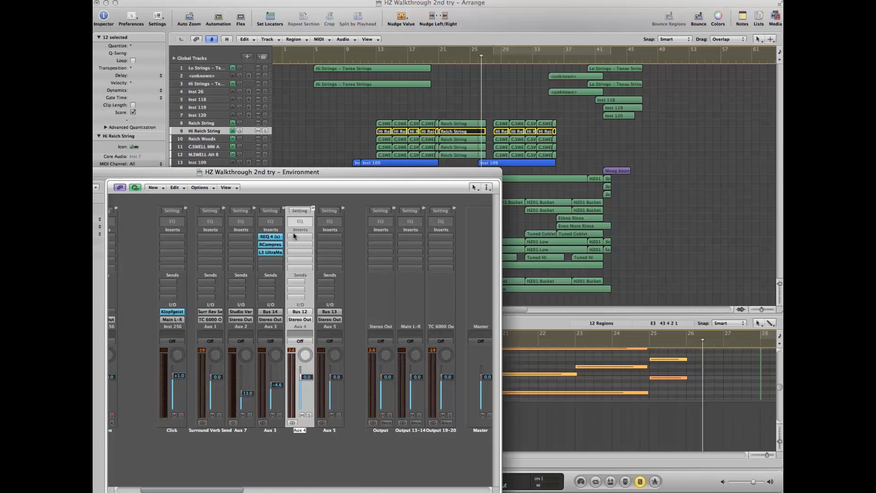
click(294, 236)
mouse_move(319, 339)
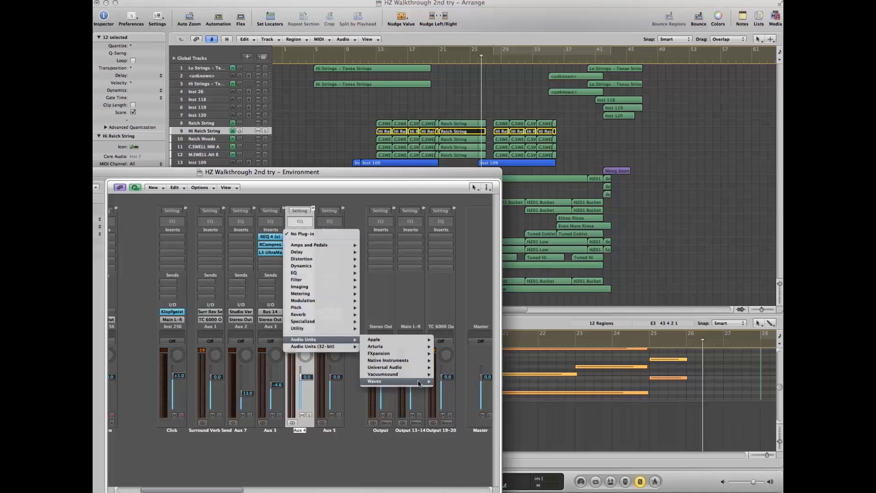
mouse_move(420, 382)
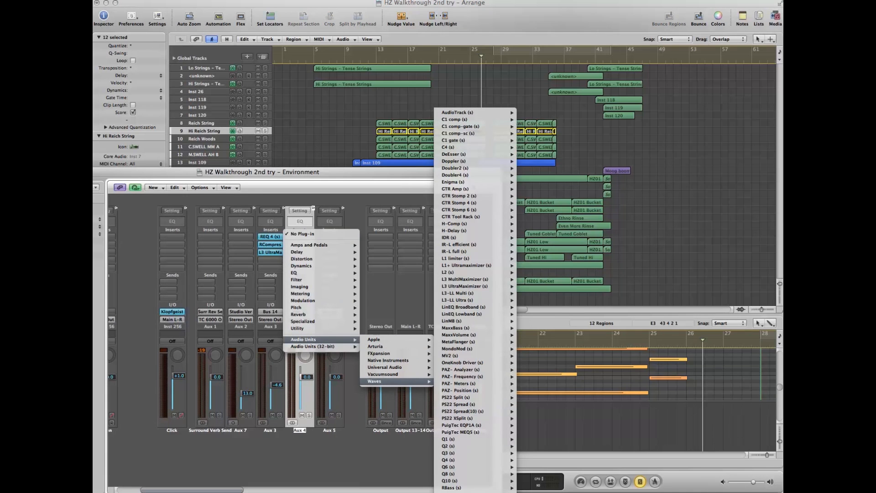
click(502, 492)
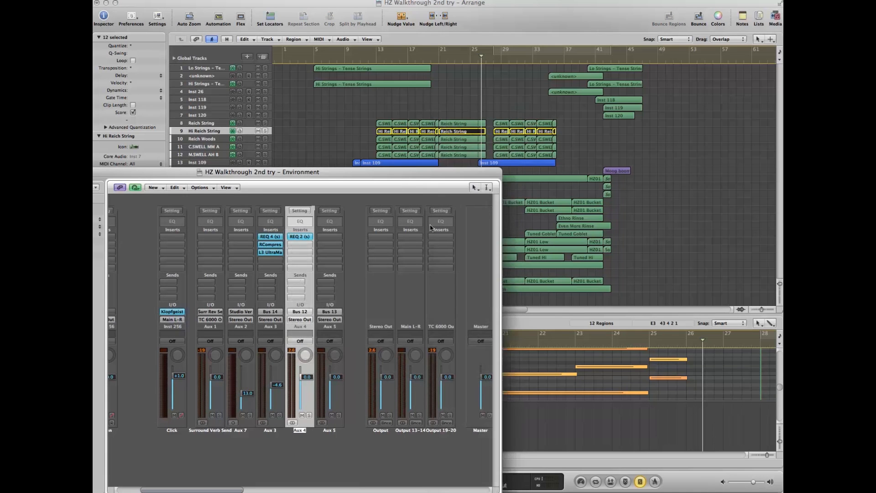
In the Aux 4 equalizer, make band 1 a Hi-Pass at 30 Hz and band 6 a high shelf boosted 2.9 dB at about 13 kHz.
click(359, 292)
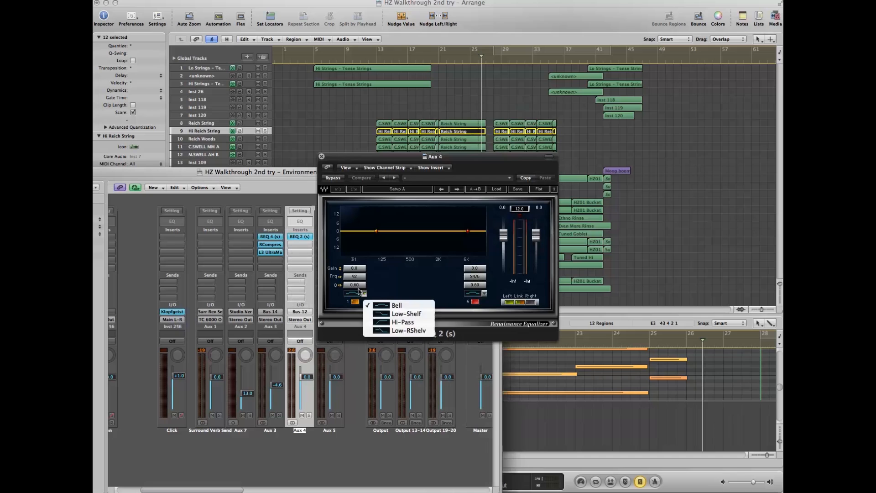
click(381, 322)
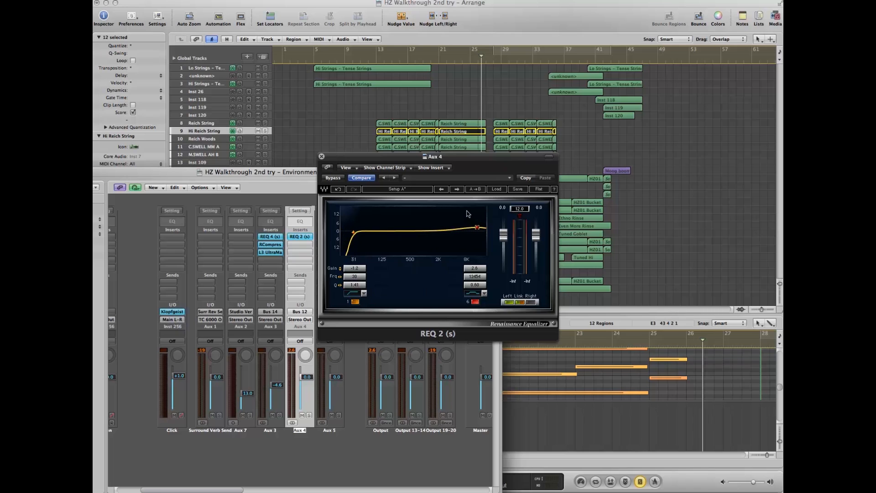
click(483, 293)
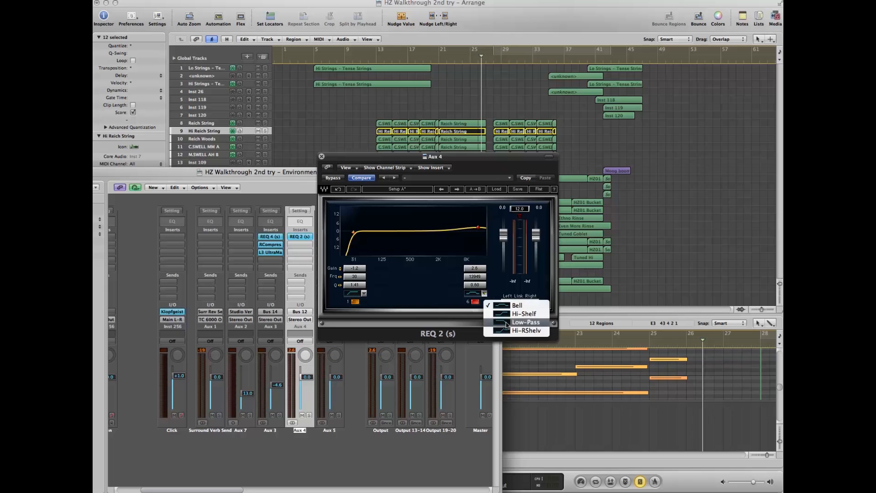
click(506, 323)
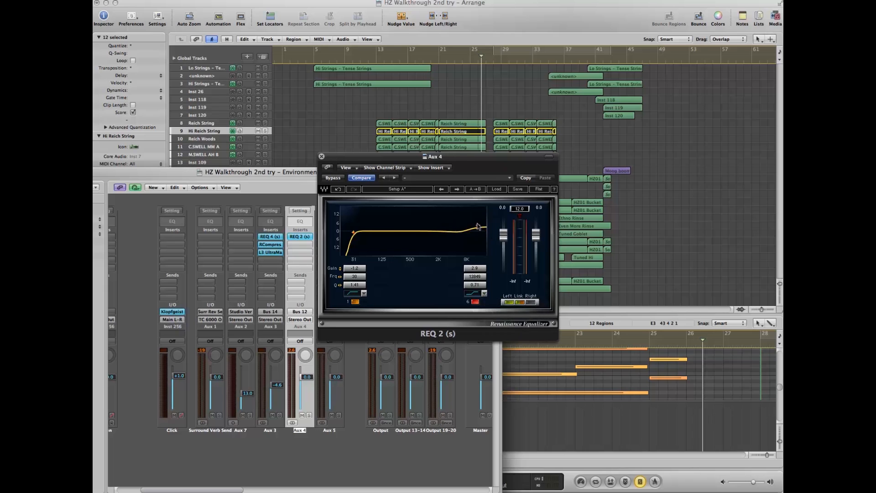
click(321, 156)
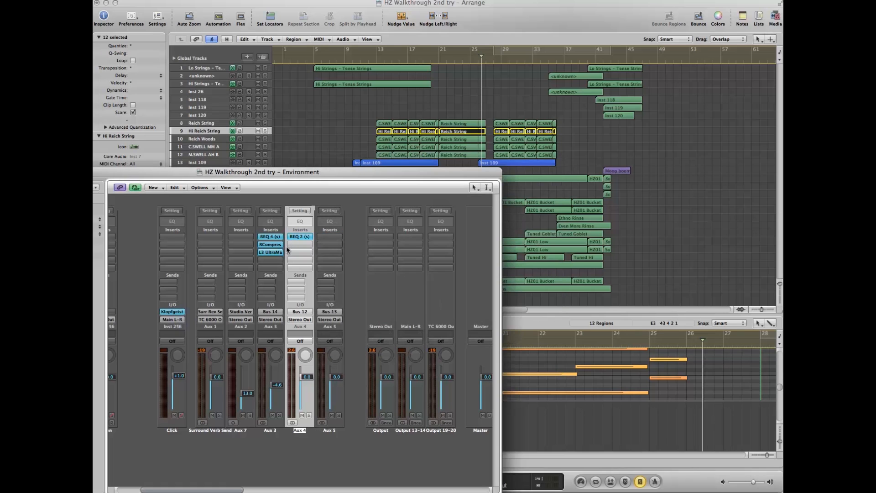
Insert the Waves RCompressor after the equalizer on Aux 4 and load its Vocal factory preset.
click(300, 236)
mouse_move(308, 348)
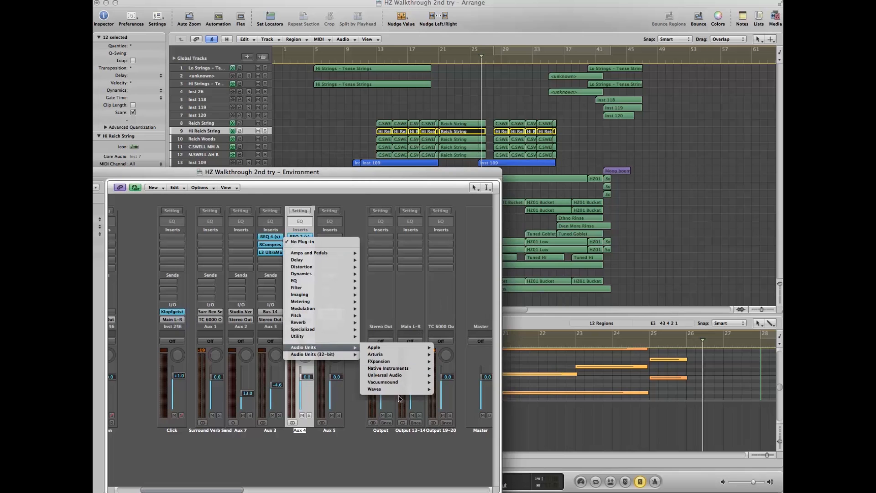
mouse_move(397, 389)
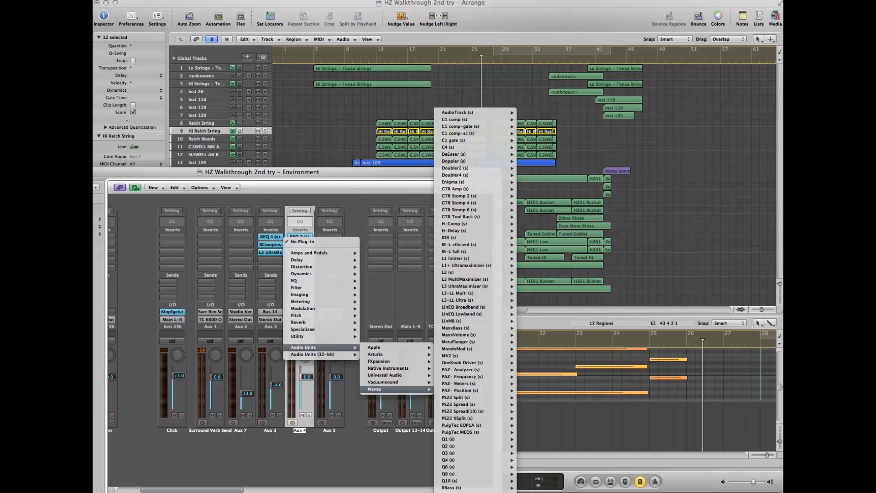
click(528, 491)
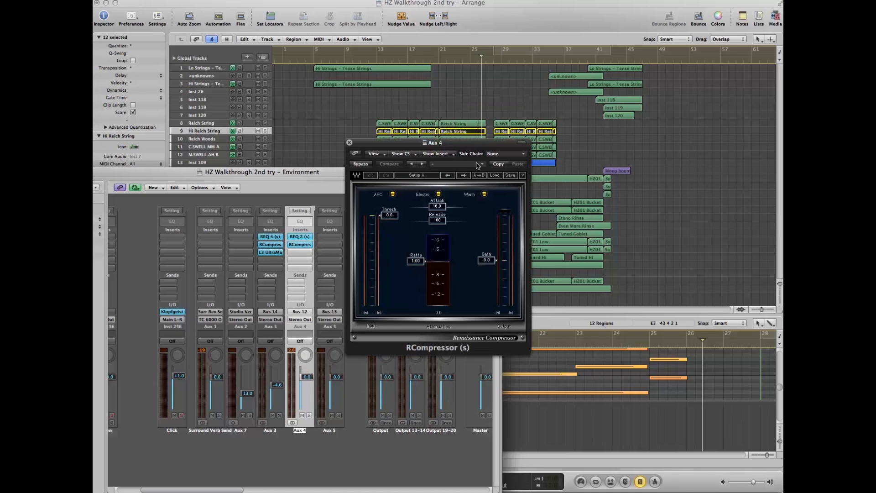
click(478, 164)
mouse_move(512, 248)
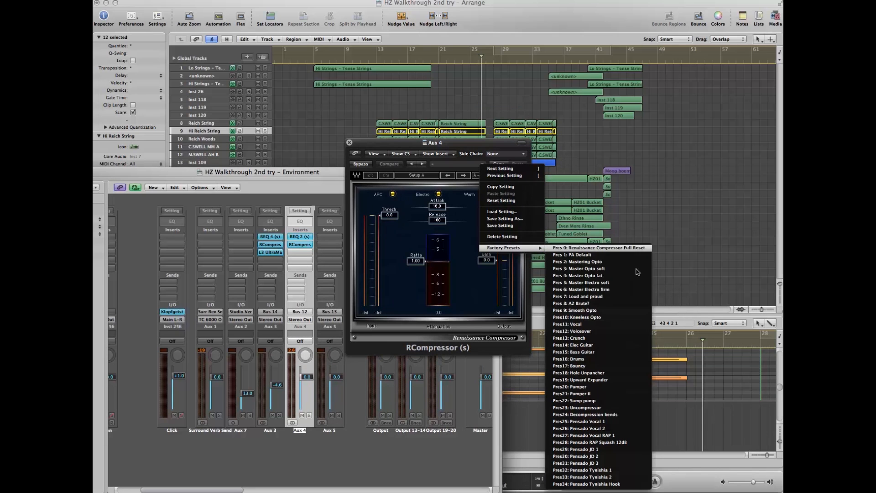
click(590, 324)
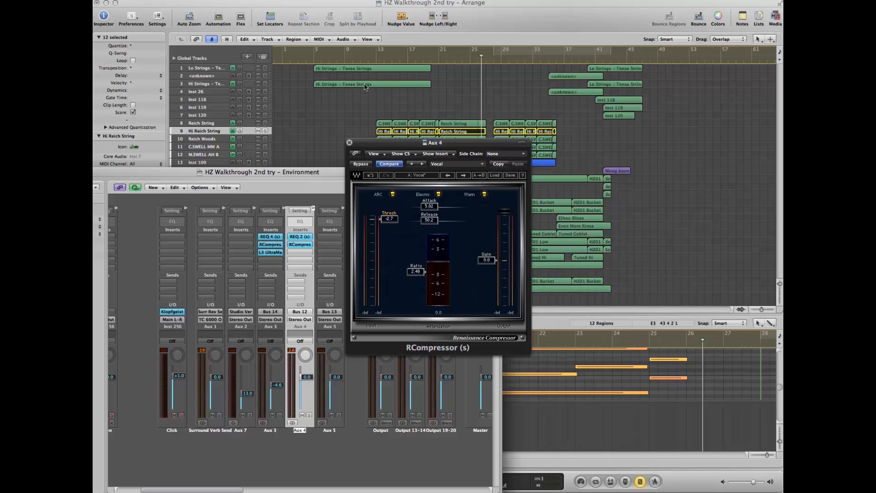
Solo the Inst 118 to M.SWELL AH B regions from about bar 12 while fine-tuning the Aux 4 compressor's threshold and setting release to 103.
drag(350, 98, 644, 157)
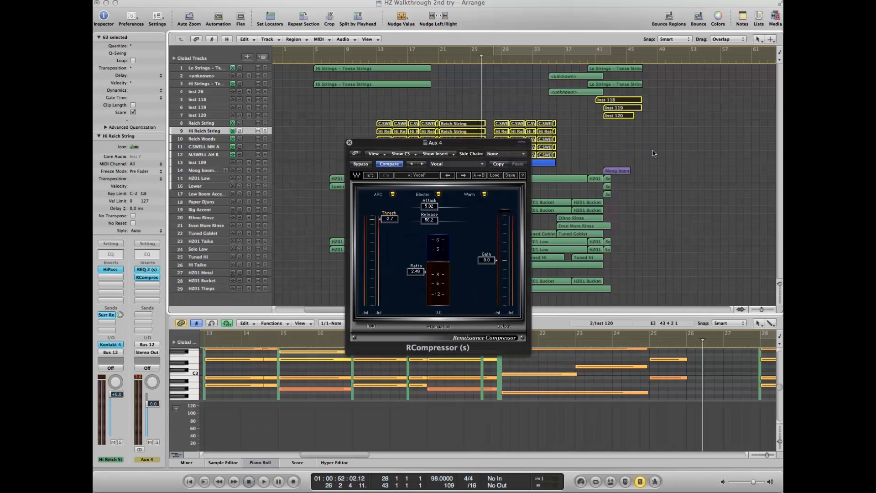
click(369, 59)
key(space)
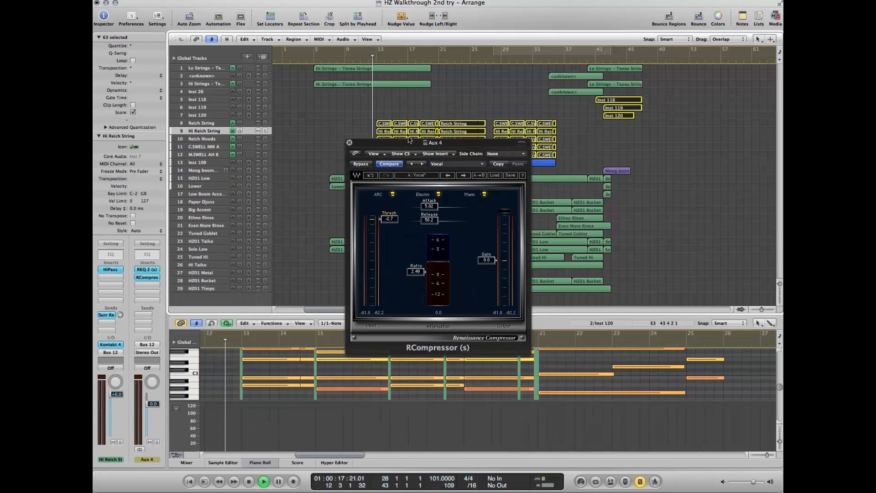
drag(389, 219, 391, 198)
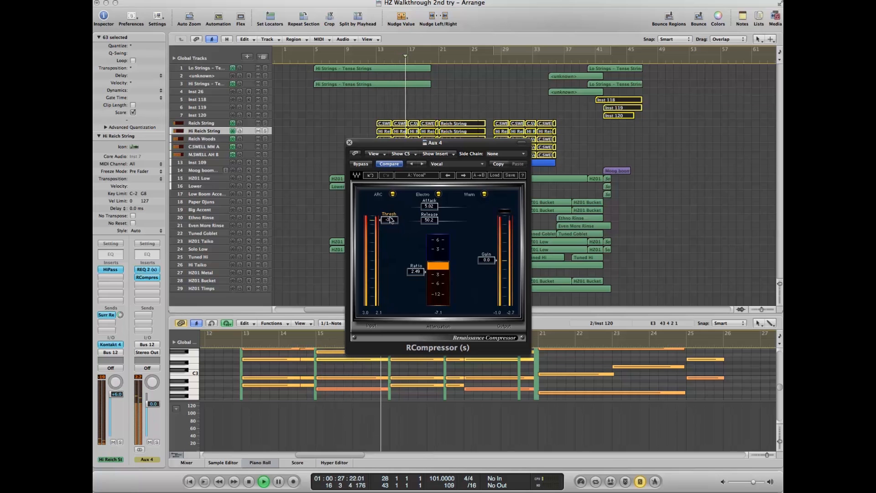
drag(438, 218, 447, 217)
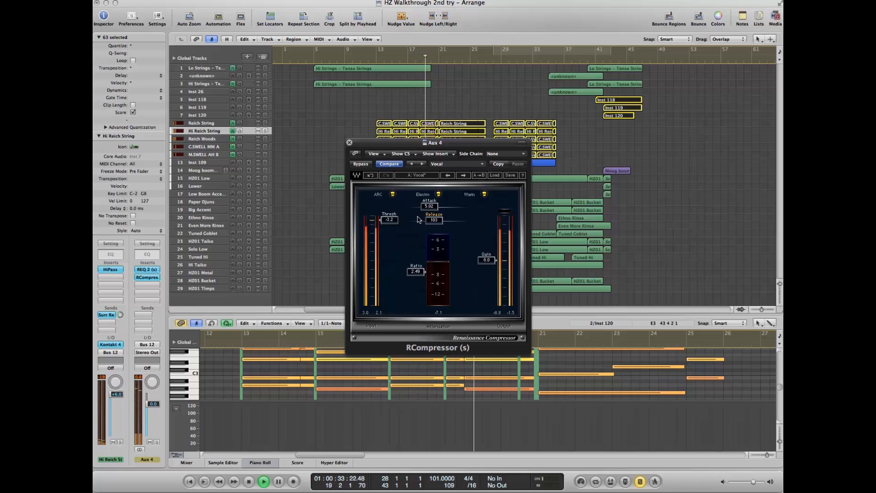
click(350, 144)
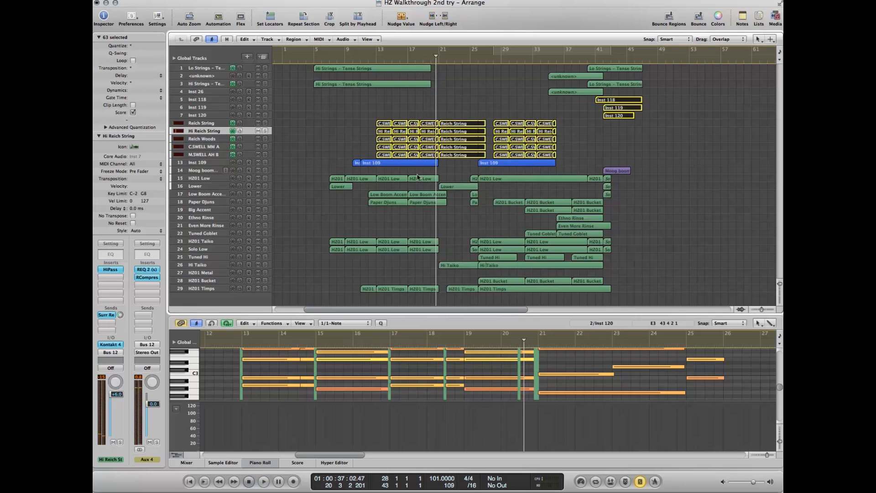
Insert the Waves REQ 4 equalizer on the first slot of the Stereo Out channel in the mixer and move its window clear.
key(super+8)
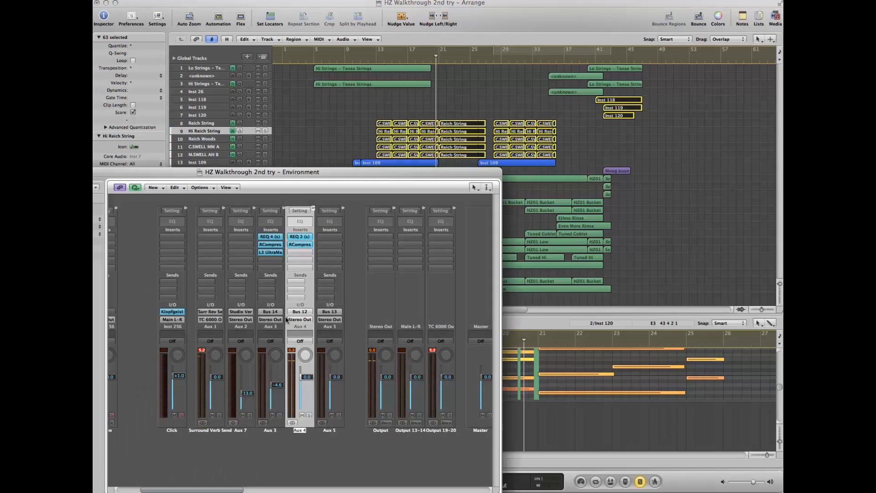
click(367, 294)
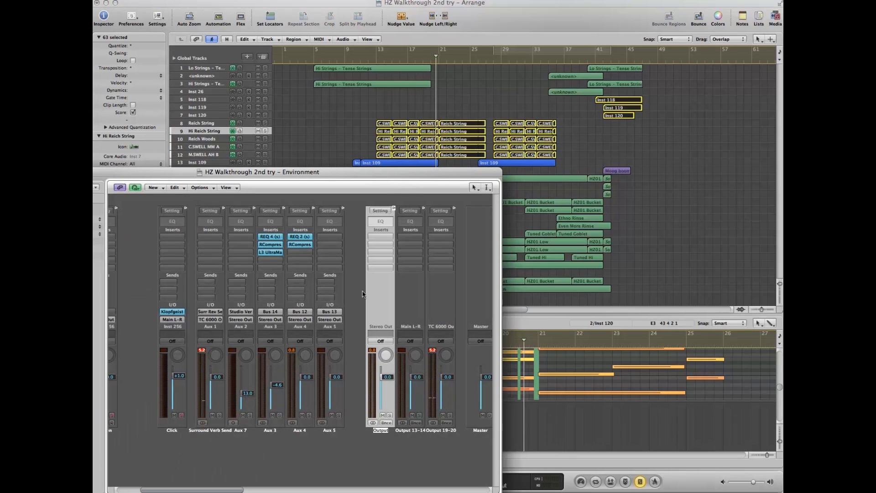
click(380, 237)
mouse_move(395, 340)
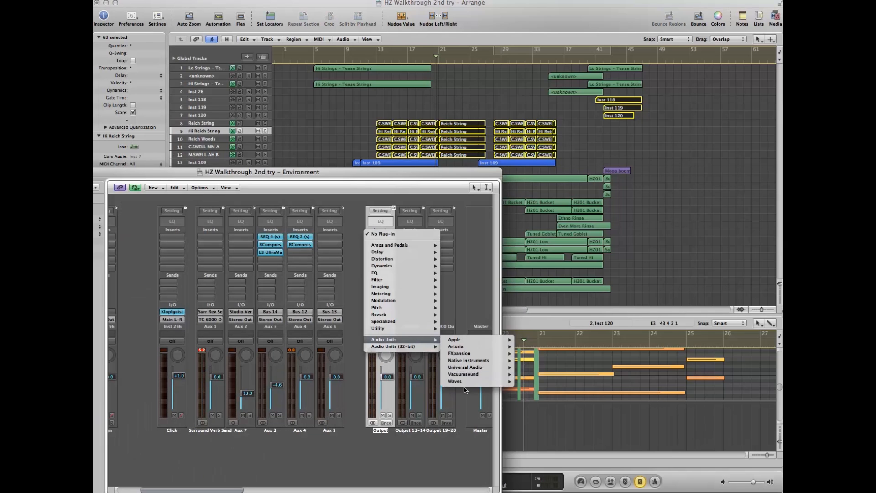
mouse_move(461, 381)
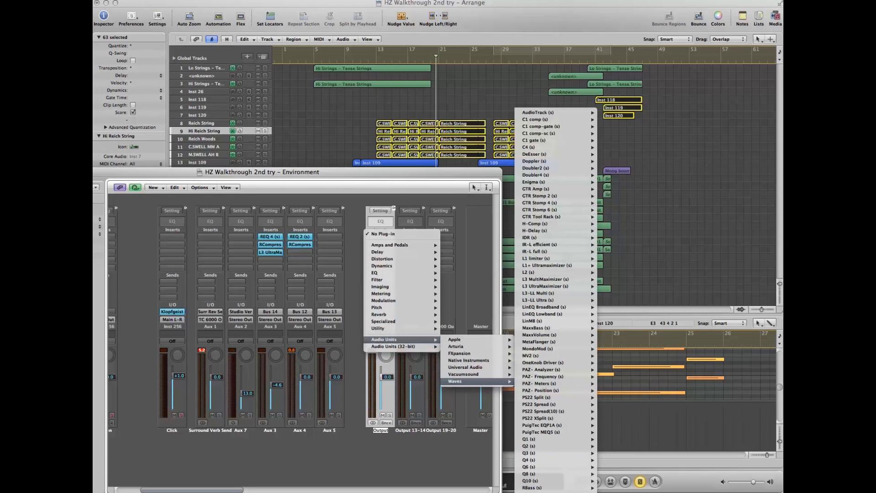
click(609, 491)
drag(353, 153, 82, 20)
Insert the Waves RCompressor after the REQ 4 on the Stereo Out channel and move its window clear.
click(371, 244)
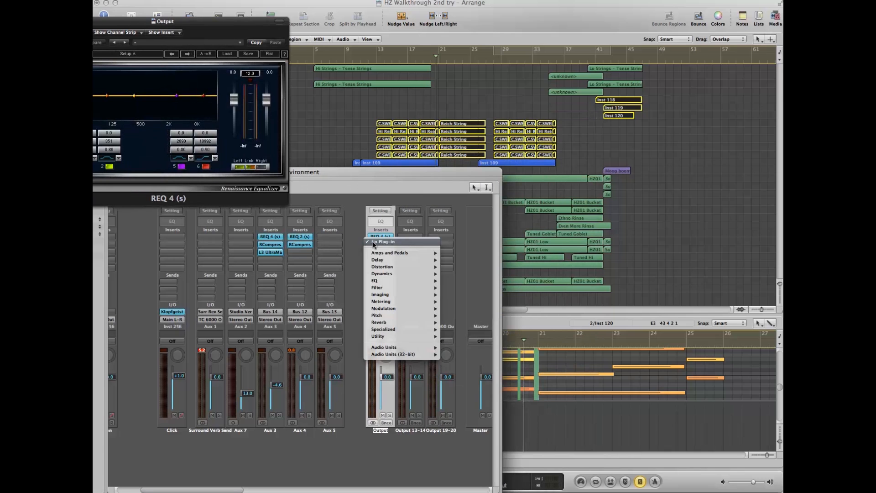
mouse_move(493, 383)
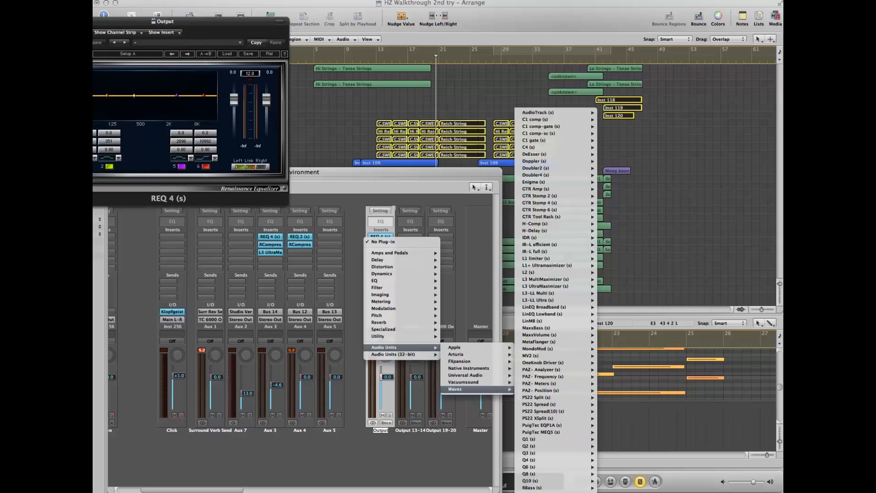
click(610, 492)
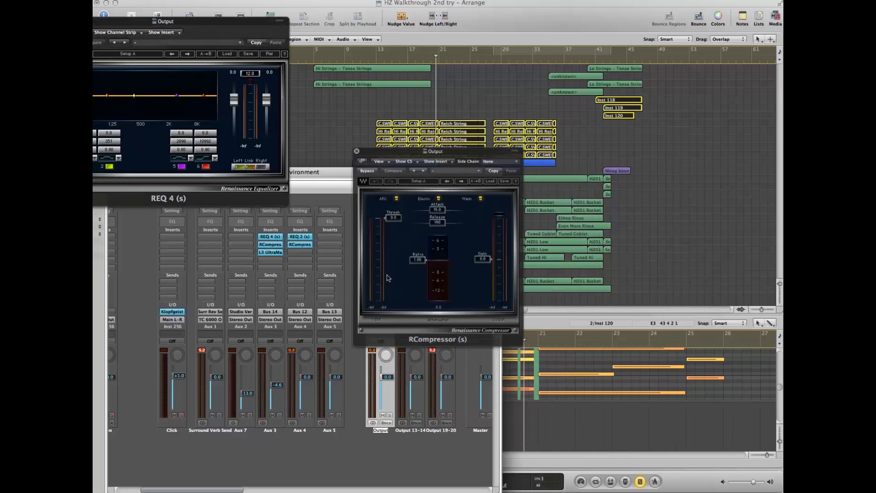
drag(378, 147, 333, 1)
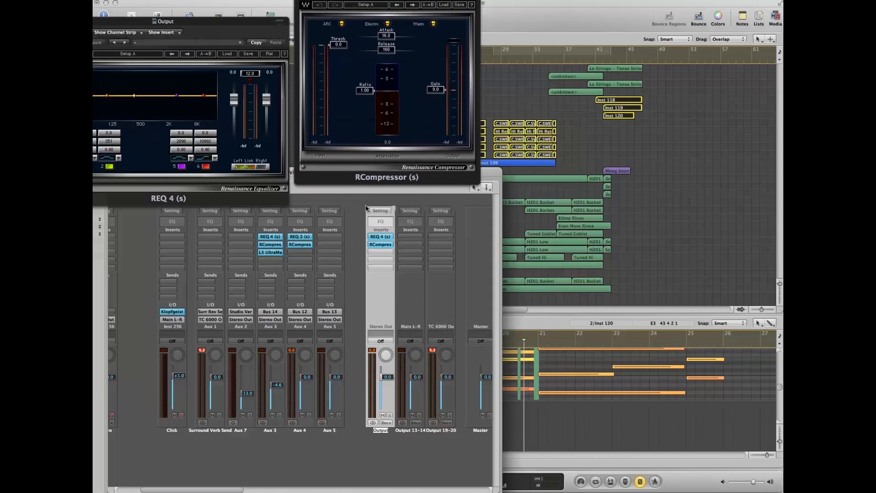
Insert the Waves L3 UltraMaximizer after the RCompressor on the Stereo Out channel and move its window clear.
click(379, 252)
mouse_move(393, 354)
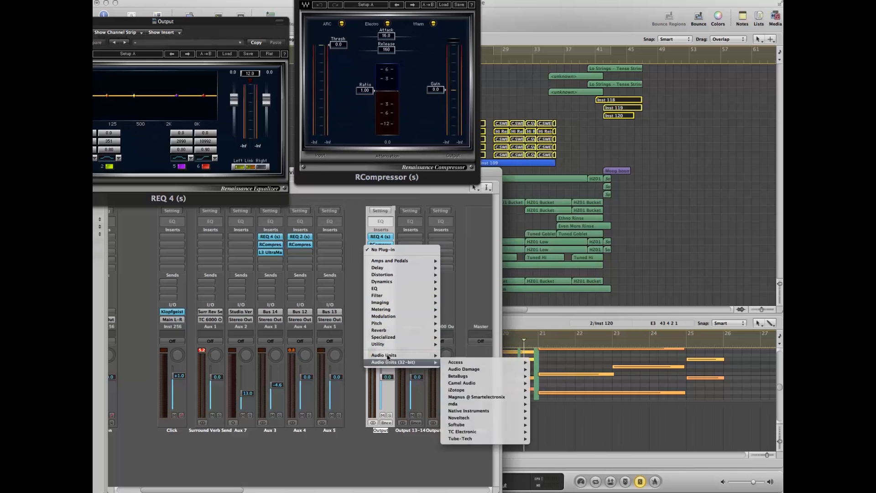
mouse_move(486, 398)
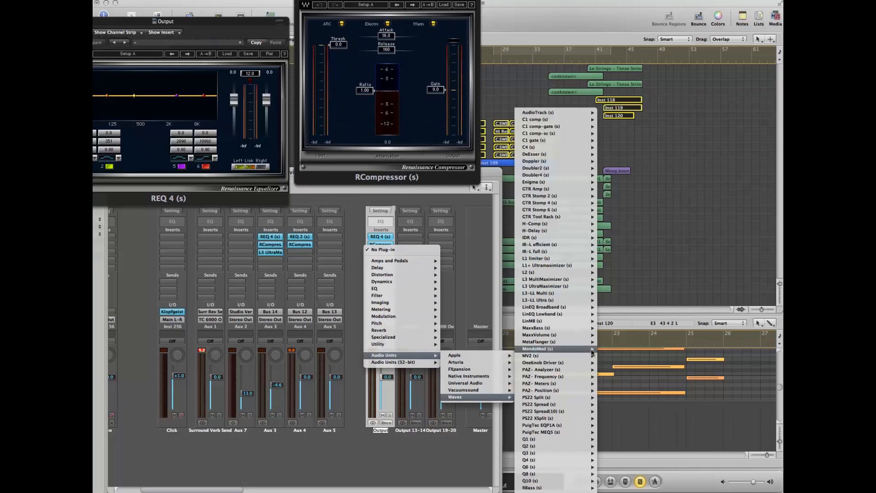
click(560, 286)
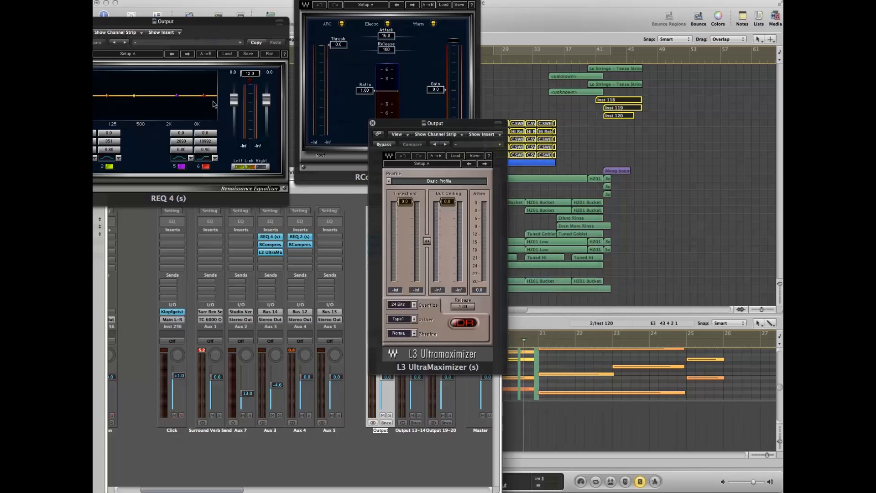
drag(432, 125, 288, 273)
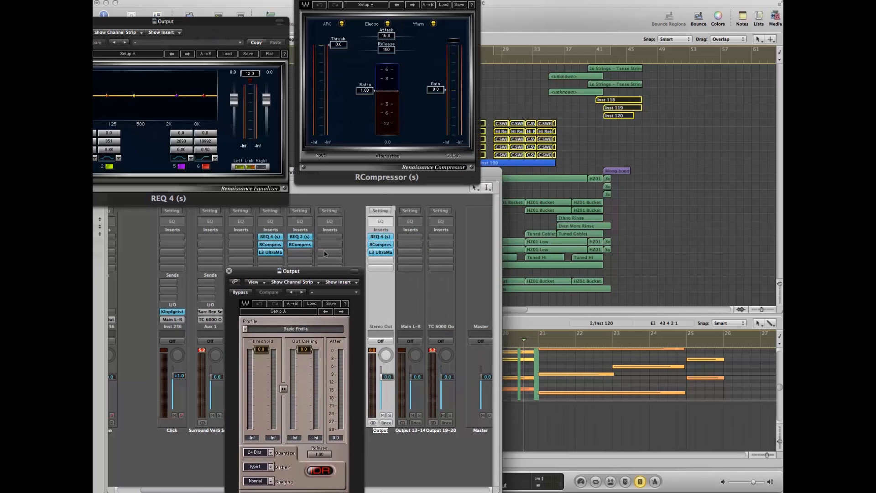
During playback, make the output equalizer's band 1 a Hi-Pass at 27 Hz and boost band 6 by 1.2 dB at about 11 kHz.
key(space)
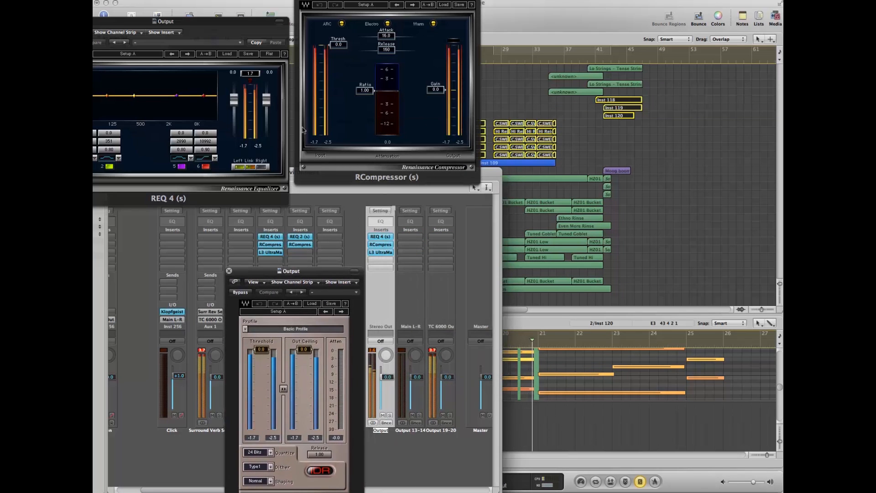
click(94, 158)
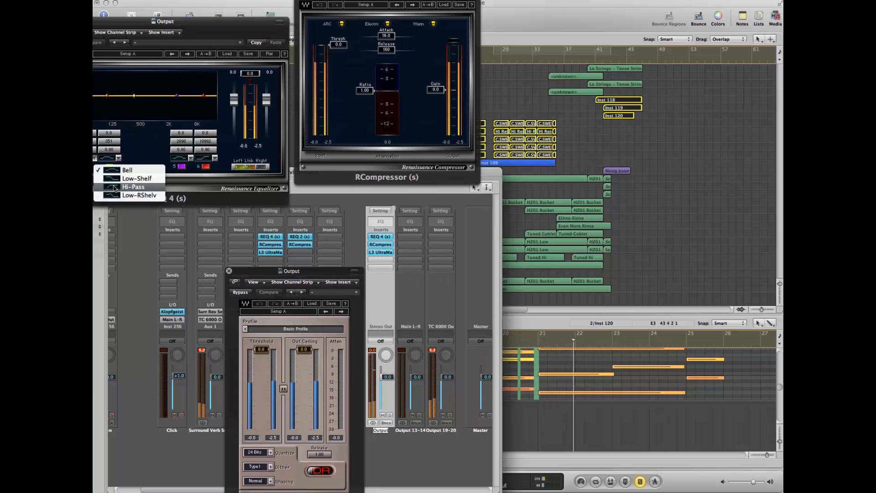
click(132, 186)
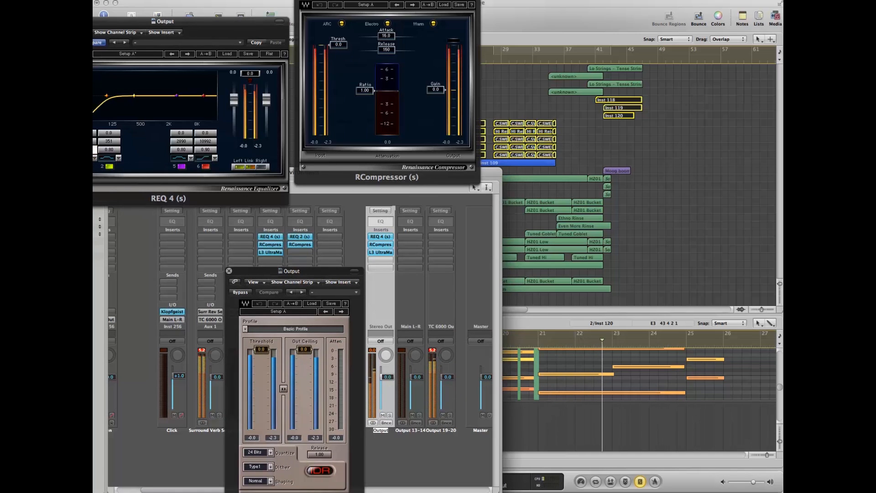
drag(109, 121, 203, 183)
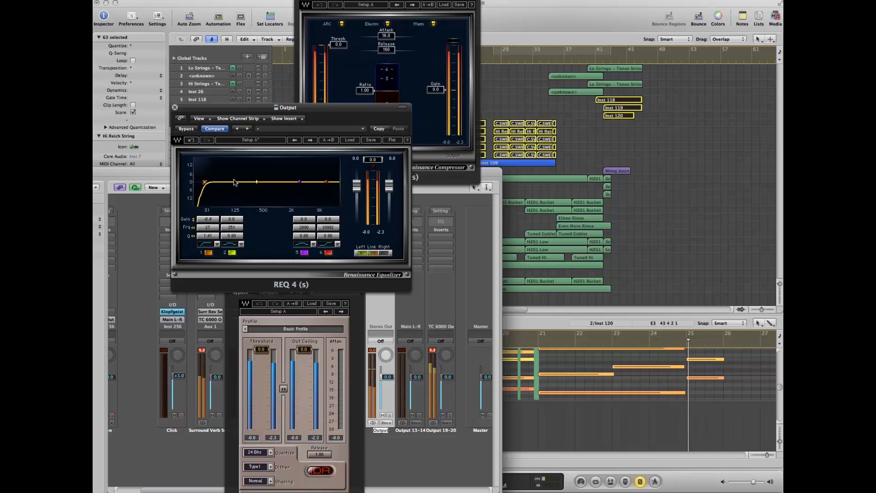
mouse_move(327, 181)
mouse_down()
mouse_move(325, 170)
mouse_move(327, 180)
mouse_up()
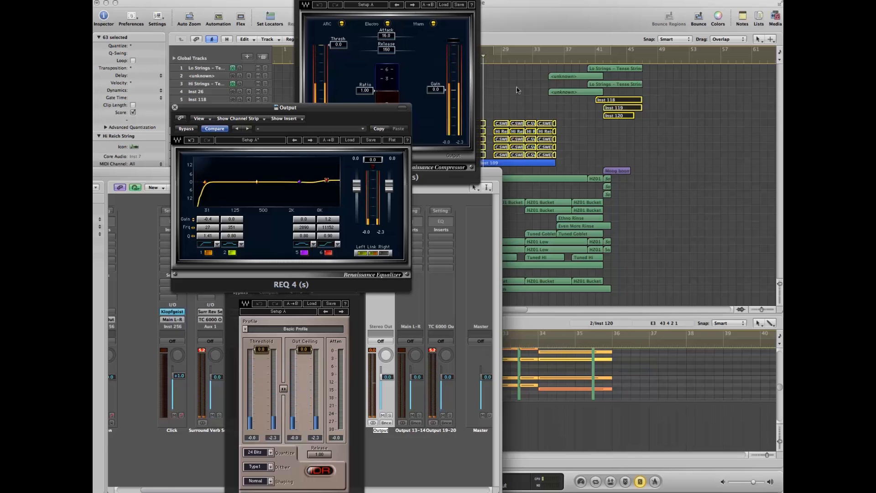
Deselect the regions and turn off solo mode, and load the Master Electro soft factory preset in the output's RCompressor.
click(514, 87)
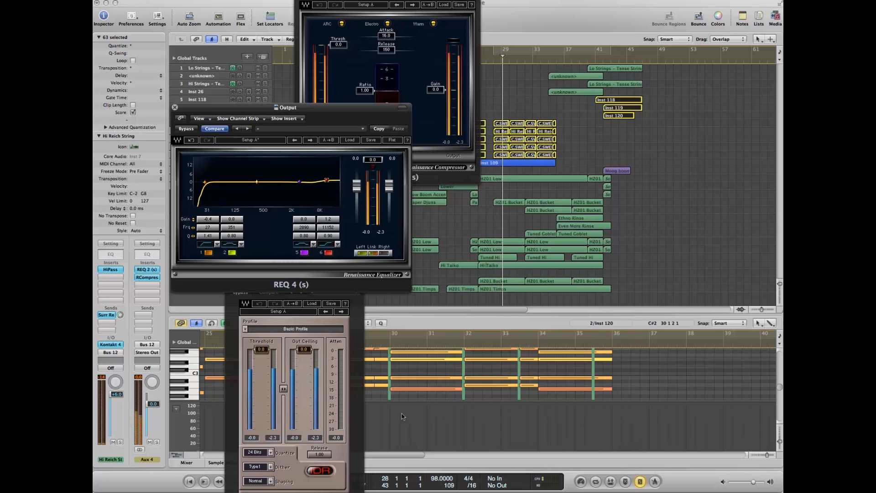
click(639, 482)
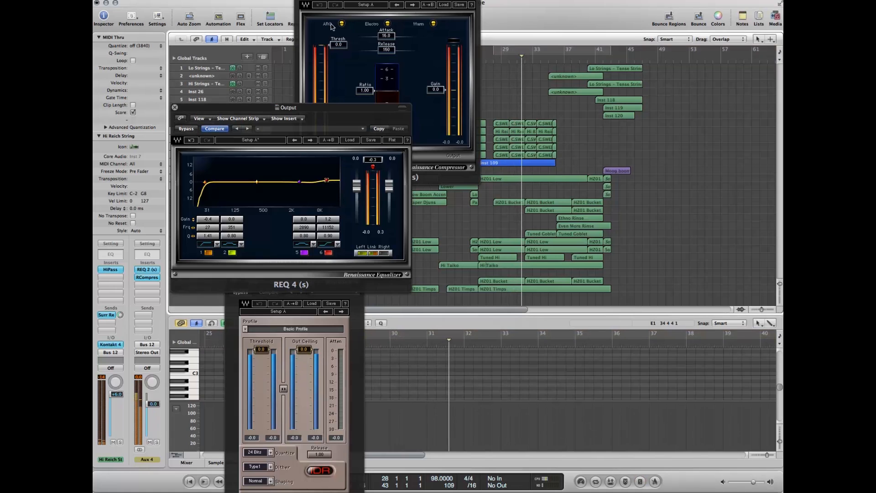
click(411, 3)
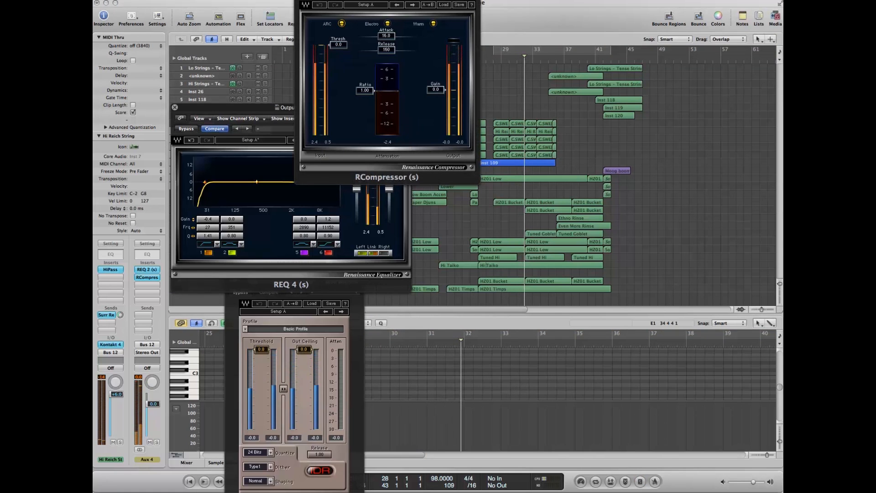
click(434, 0)
mouse_move(437, 75)
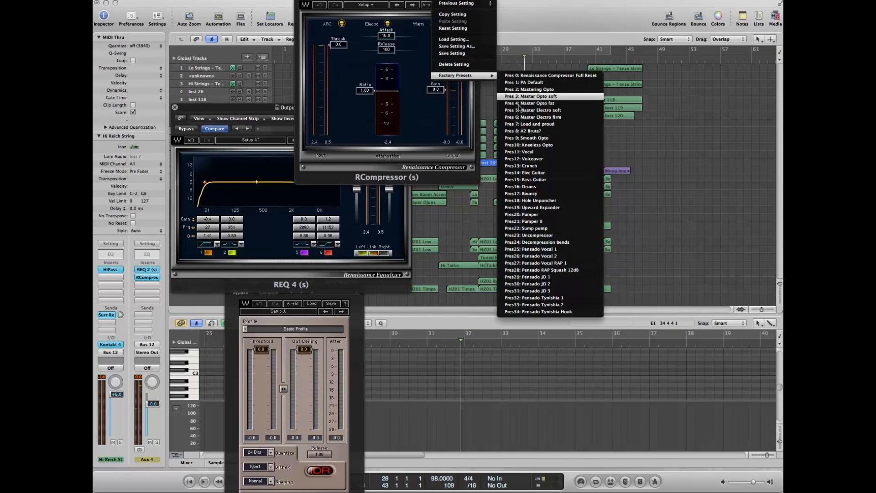
click(518, 110)
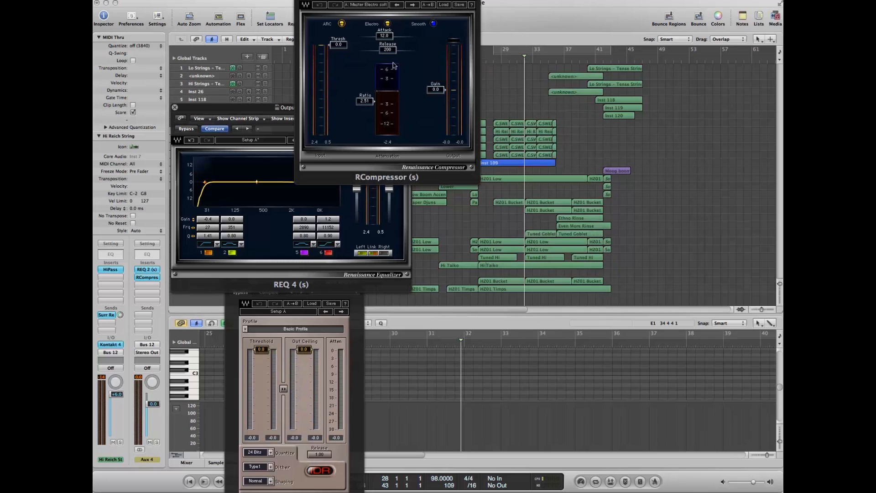
Set the output L3 UltraMaximizer's threshold to -4.4 dB and lower its Out Ceiling slightly below 0 dB.
click(236, 295)
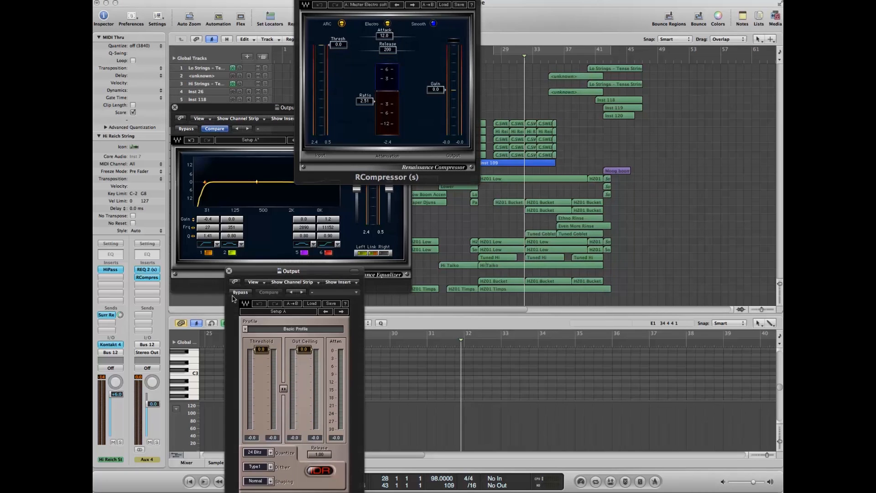
drag(250, 271, 246, 182)
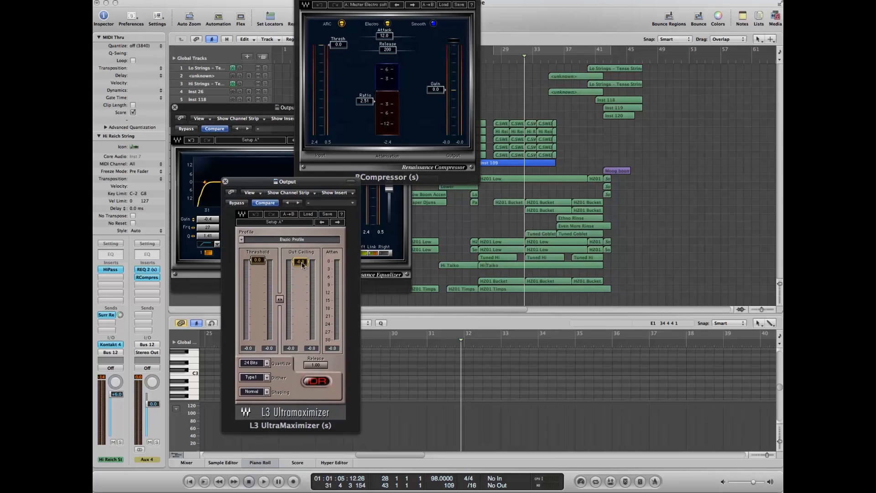
click(225, 109)
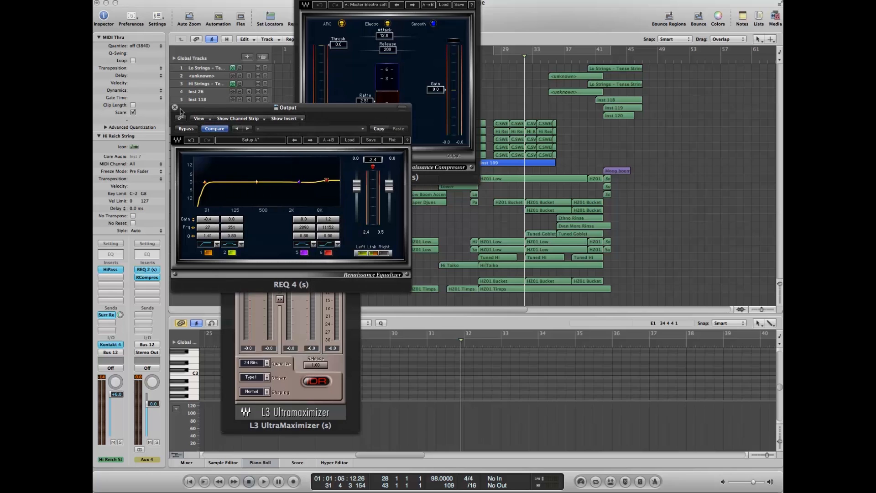
Play the full mix from about bar 29 and set the output RCompressor's release to 294 and ratio to 2.02.
double_click(488, 56)
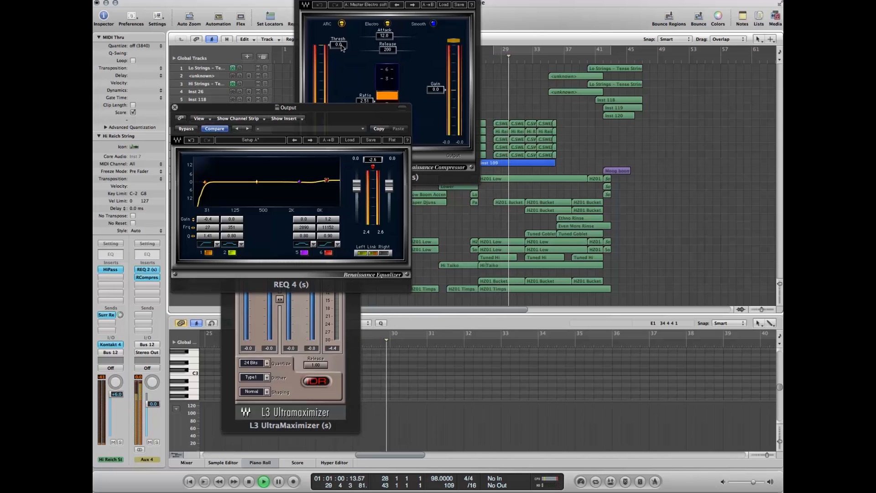
click(387, 50)
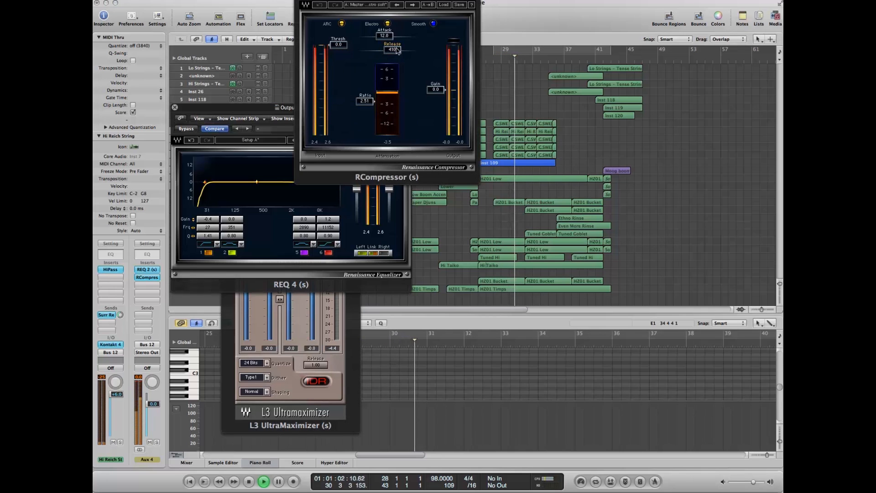
drag(387, 50, 387, 52)
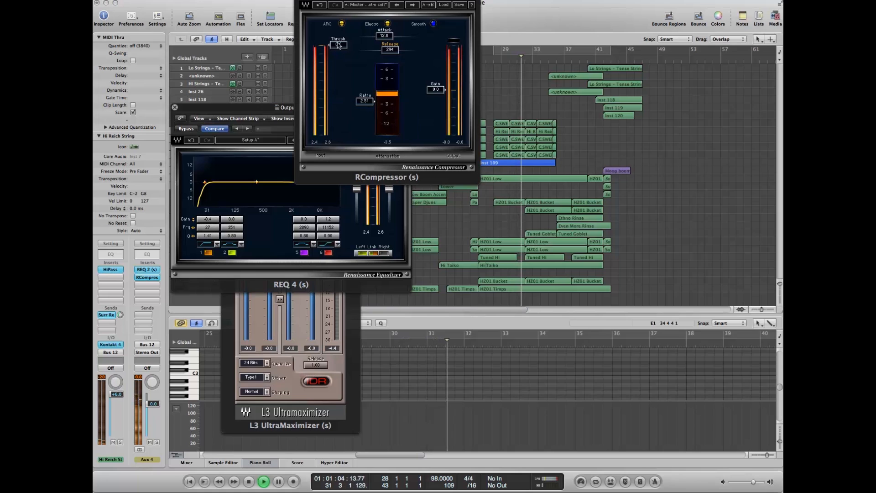
drag(368, 99, 368, 95)
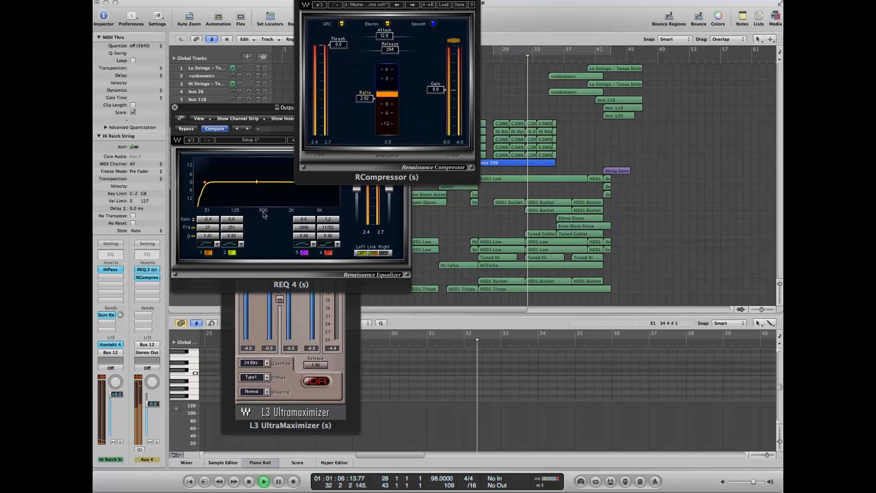
Compare the full mix with the output L3 UltraMaximizer bypassed and active, and close the three output plug-in windows.
click(231, 311)
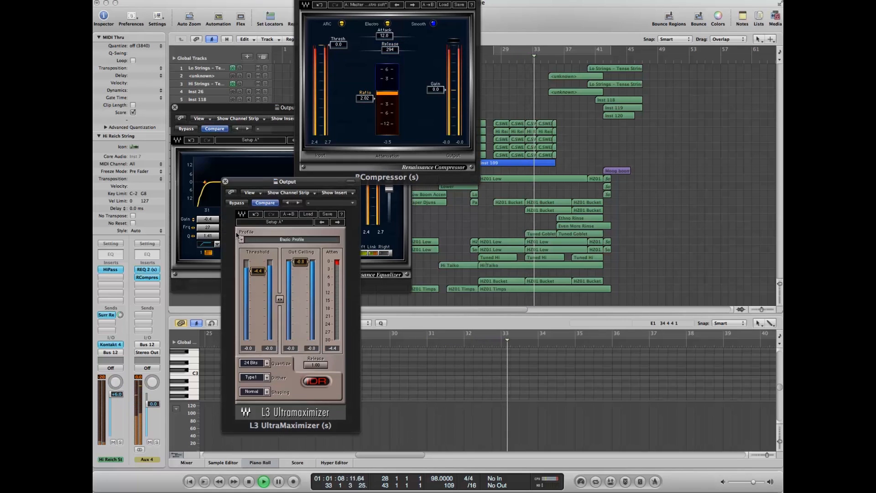
click(235, 203)
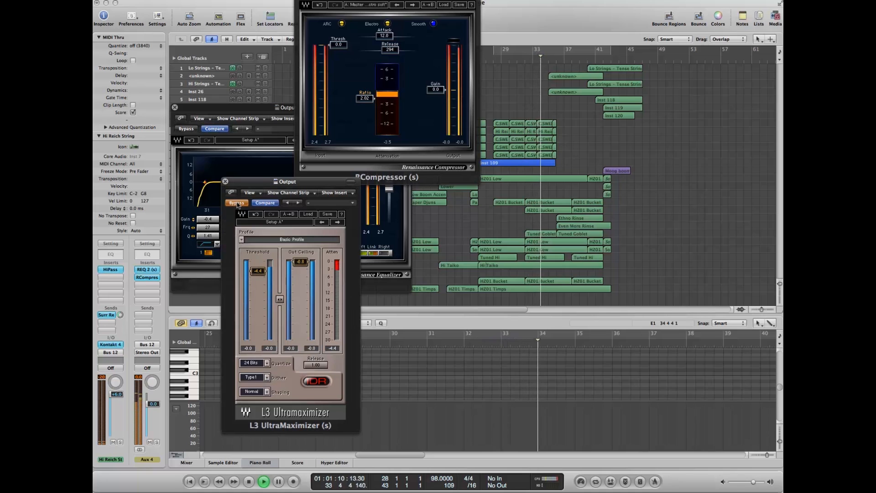
click(238, 203)
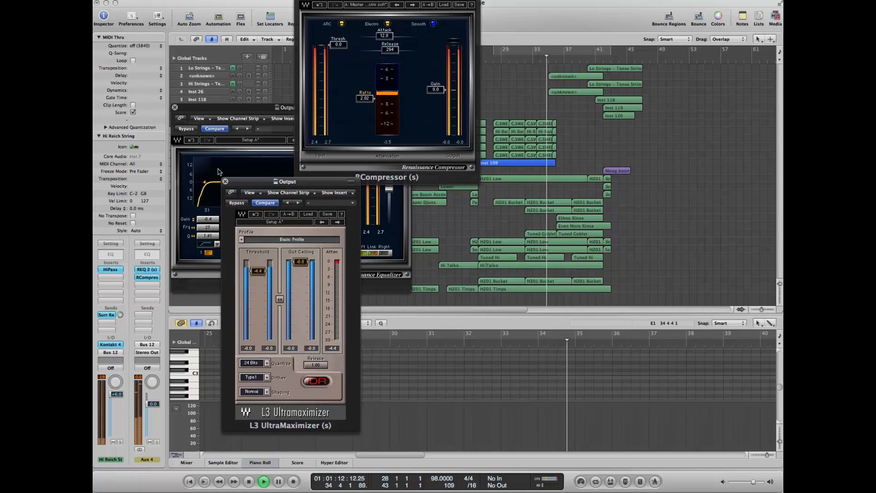
click(225, 182)
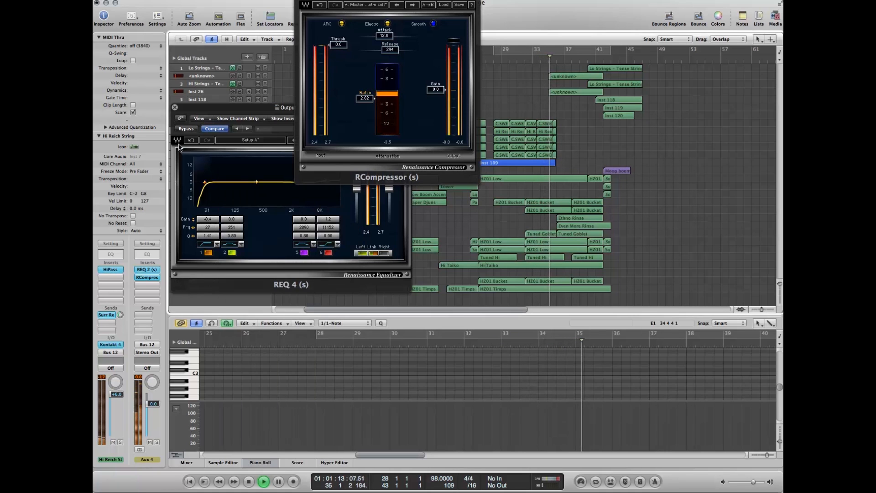
click(174, 106)
click(299, 0)
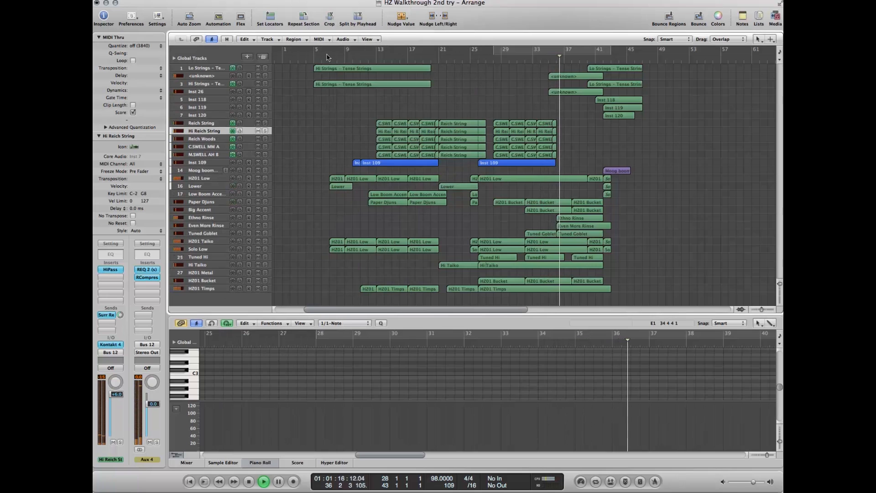
Play the cue from bar 5 and from about bar 26, setting the Aux 4 level to -3.7 dB in the Environment mixer.
key(space)
click(313, 57)
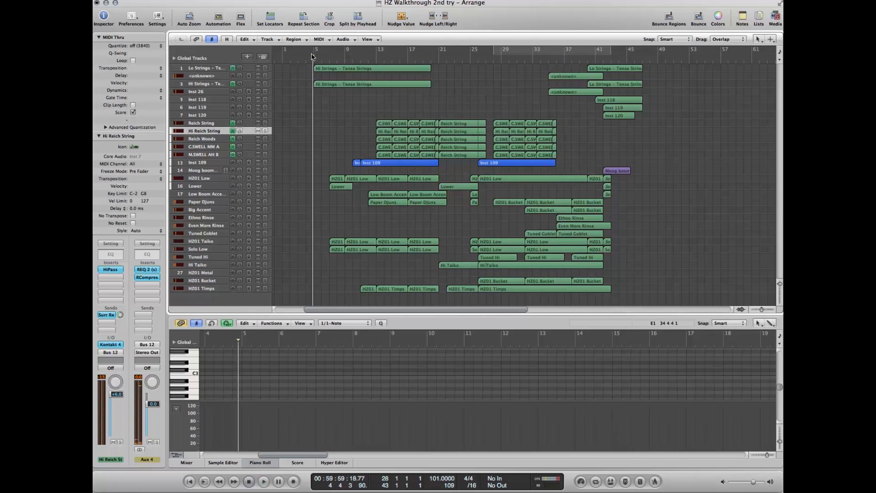
key(super+8)
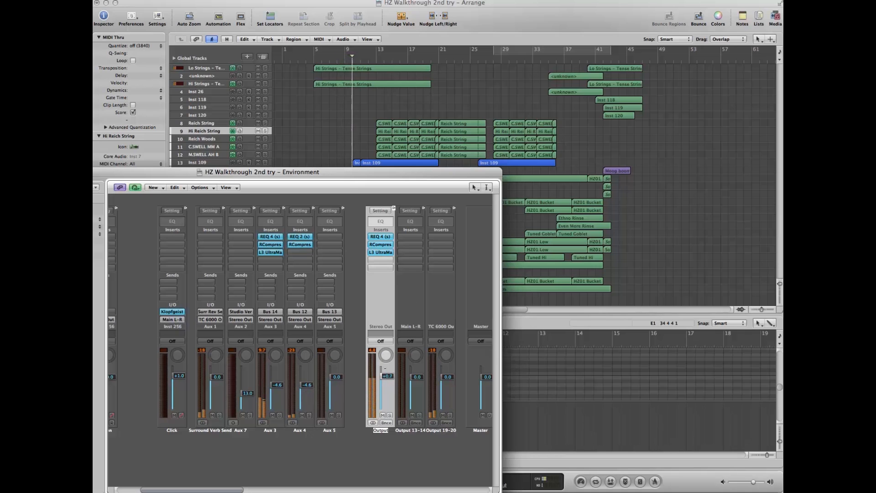
click(483, 56)
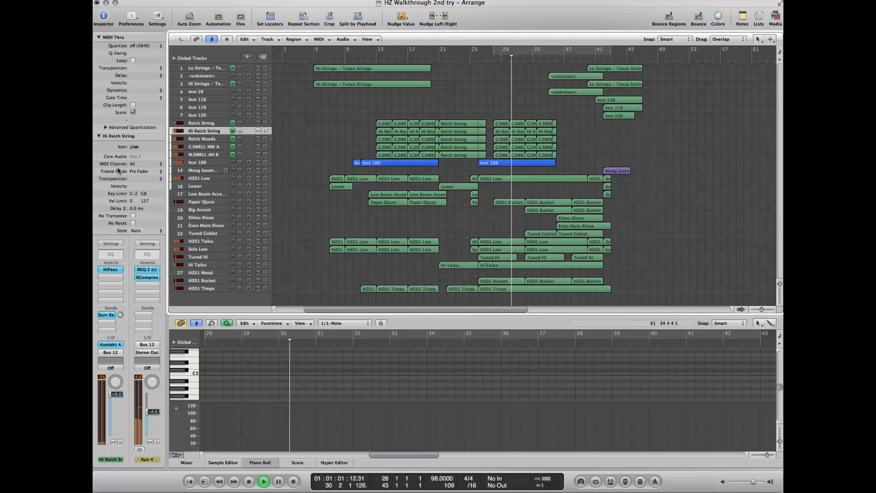
key(super+8)
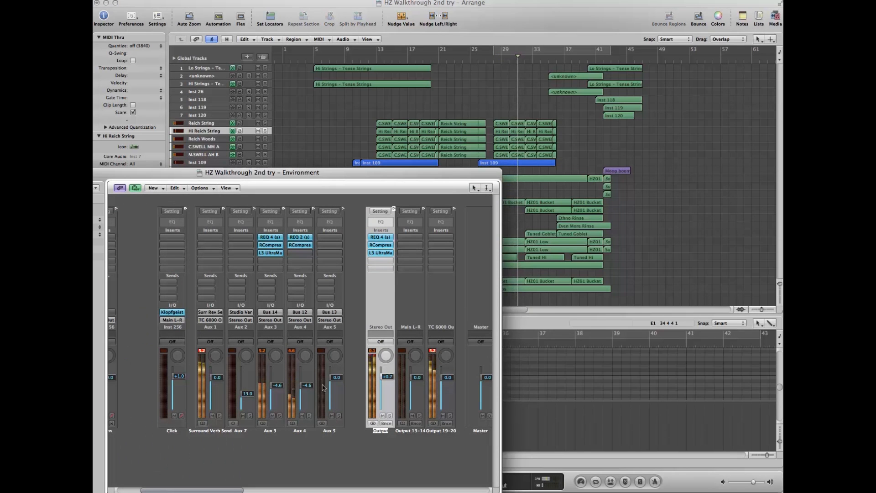
drag(307, 385, 307, 383)
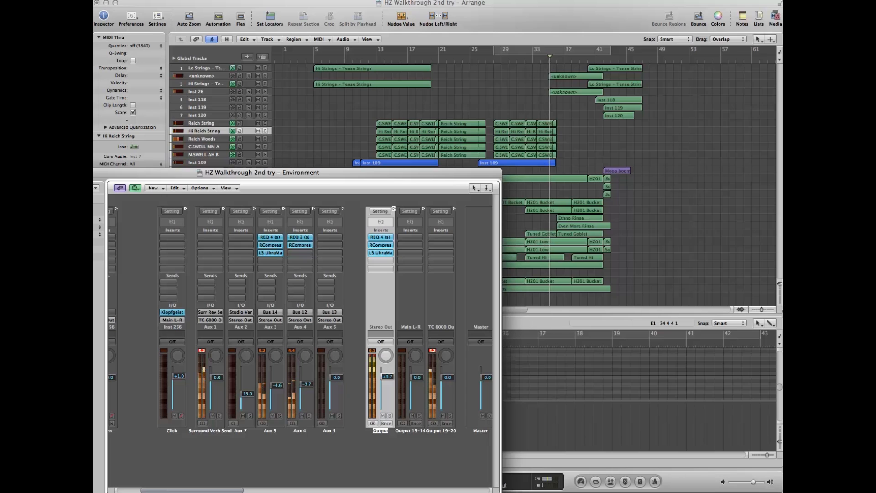
click(324, 84)
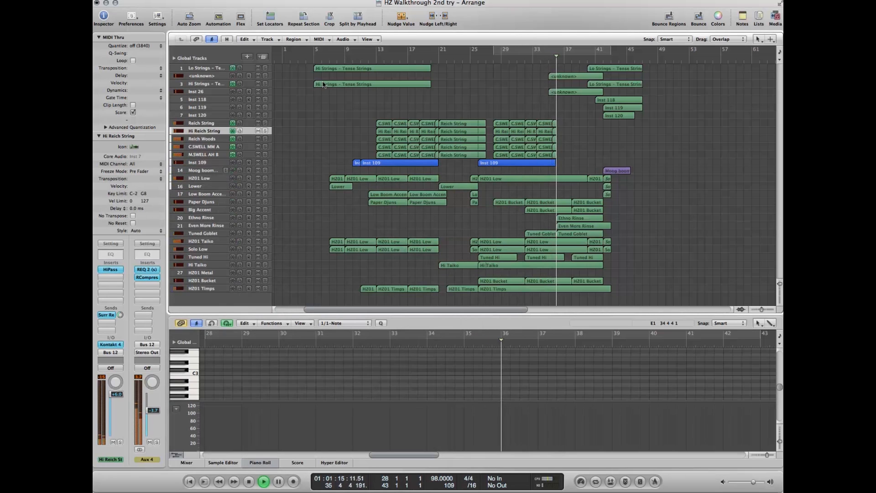
Set the cycle range from bar 3 to bar 50 in the arrangement and switch cycle mode off.
scroll(305, 62, left, 1)
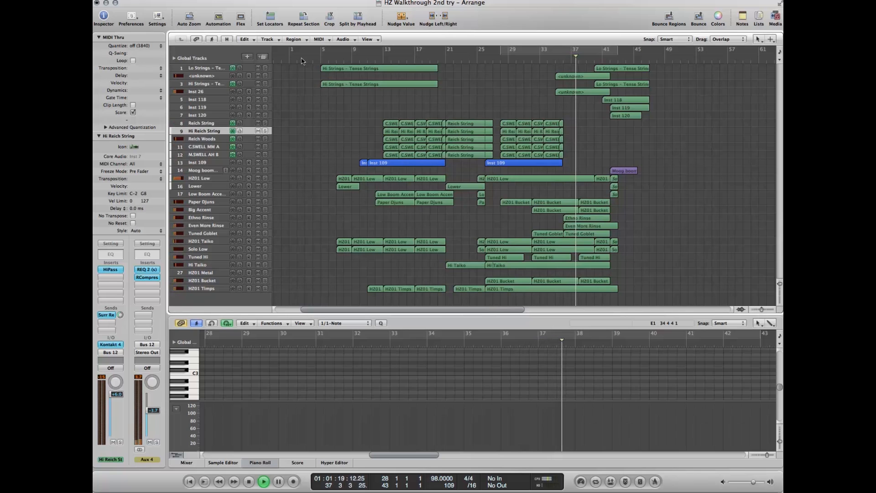
click(305, 51)
drag(303, 48, 670, 82)
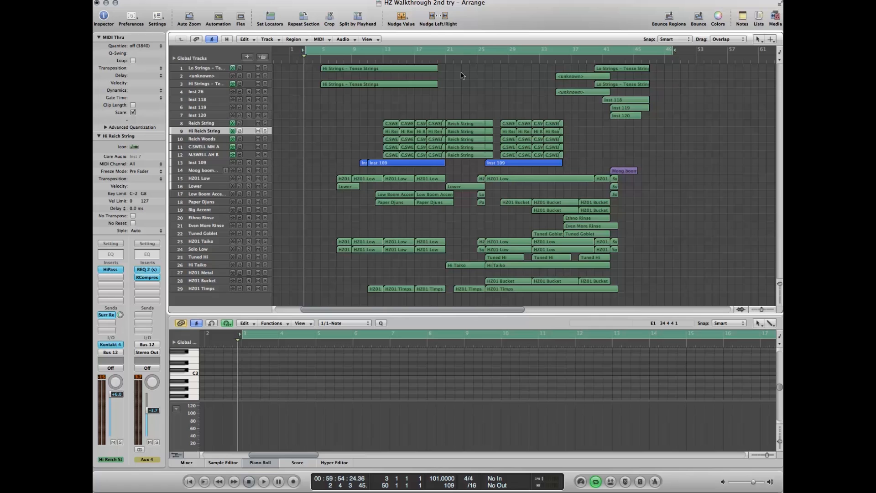
click(462, 50)
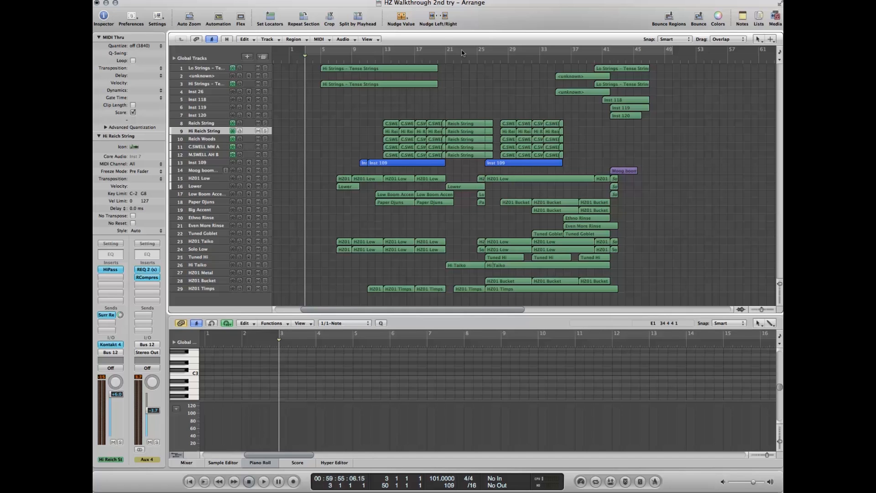
Select all regions in the arrangement and enlarge the Piano Roll to examine the combined notes of every track during playback.
drag(305, 65, 662, 294)
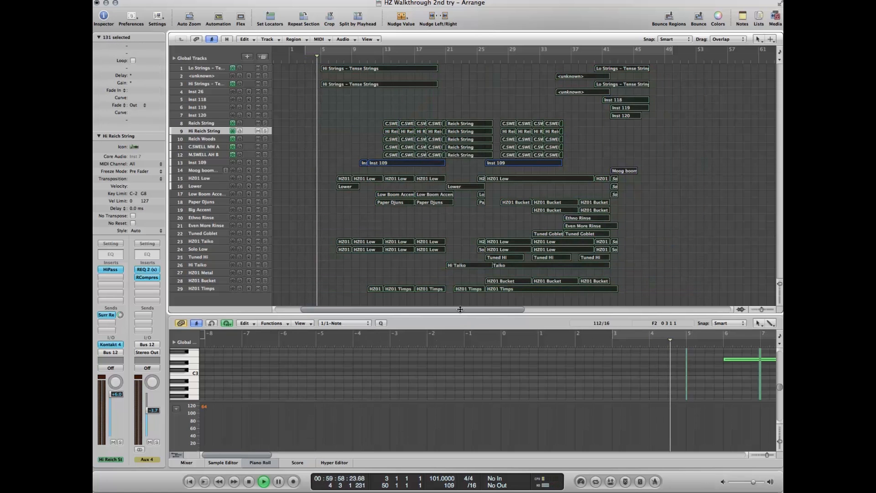
drag(460, 310, 456, 58)
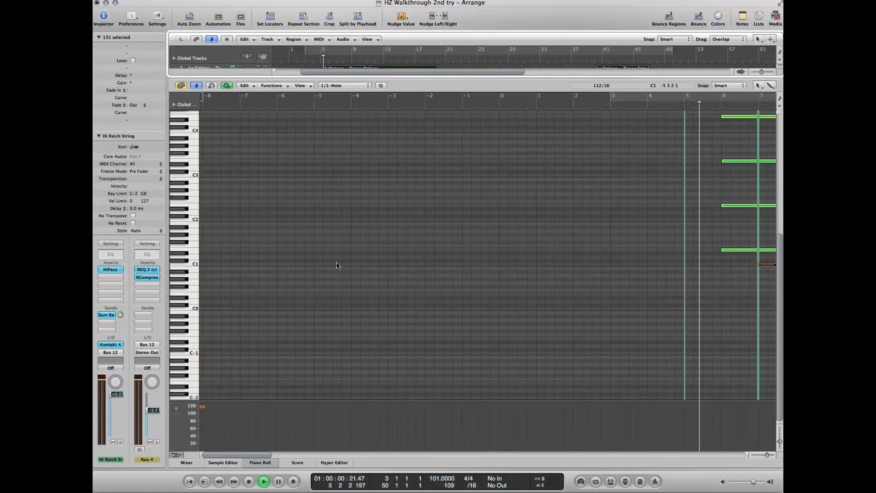
scroll(337, 265, right, 15)
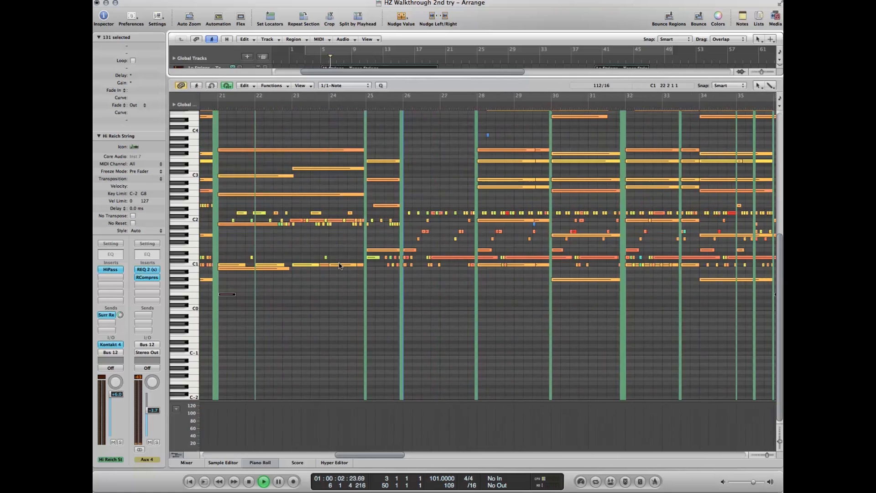
scroll(339, 265, left, 9)
scroll(339, 265, up, 3)
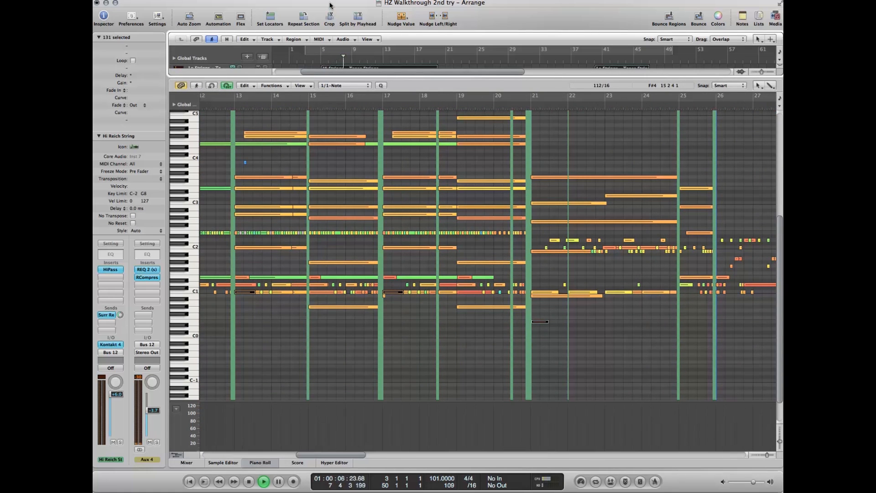
Give the arrangement more height again and select only the percussion regions to examine their notes in the Piano Roll.
drag(348, 71, 352, 212)
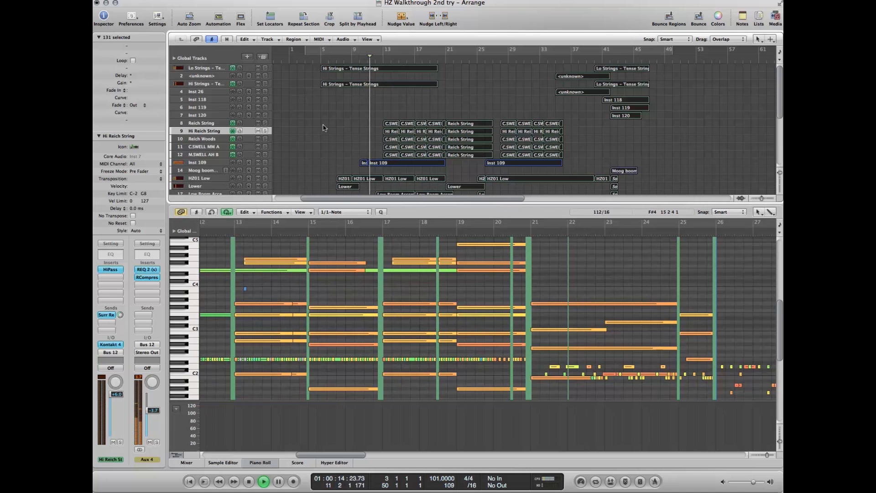
scroll(323, 127, down, 5)
drag(321, 108, 671, 214)
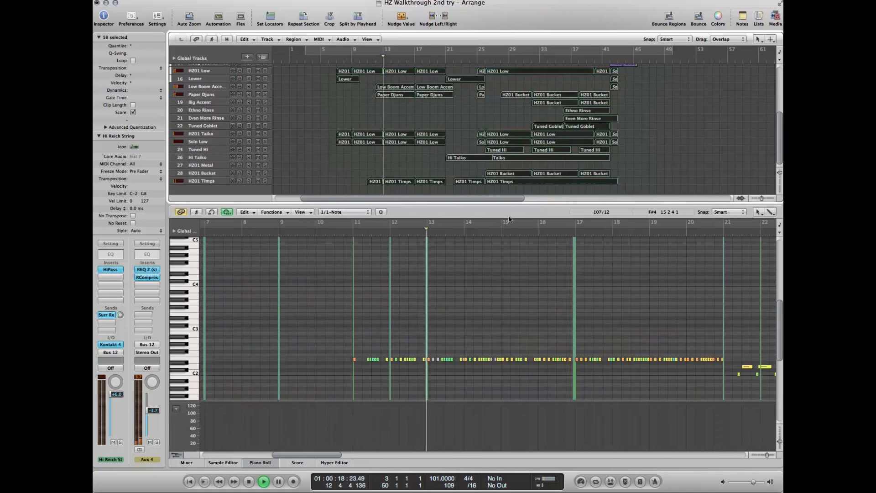
scroll(312, 336, right, 5)
scroll(312, 335, down, 2)
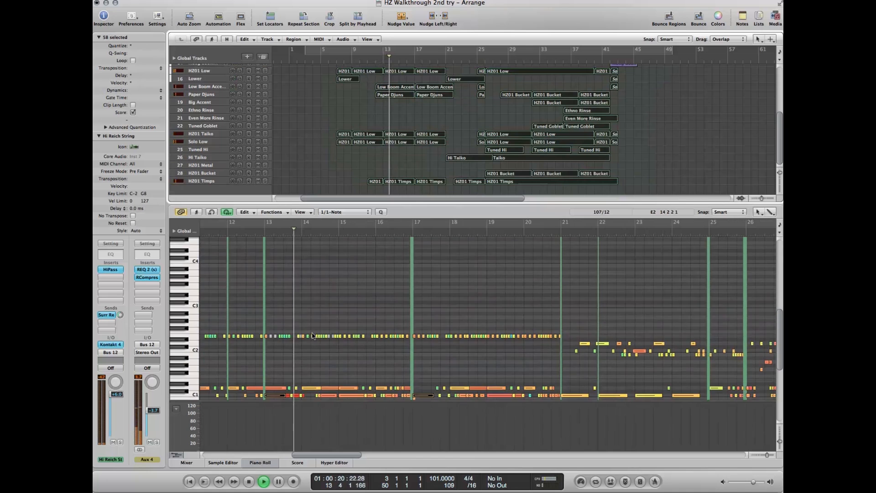
scroll(313, 336, down, 3)
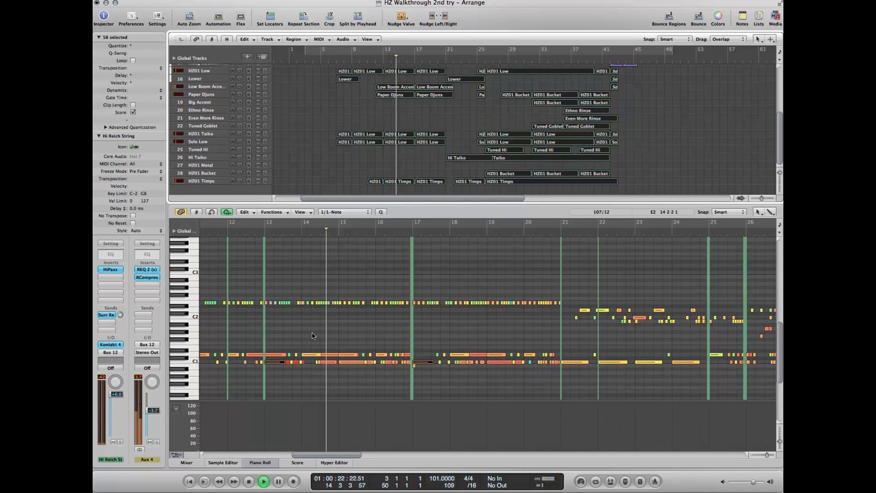